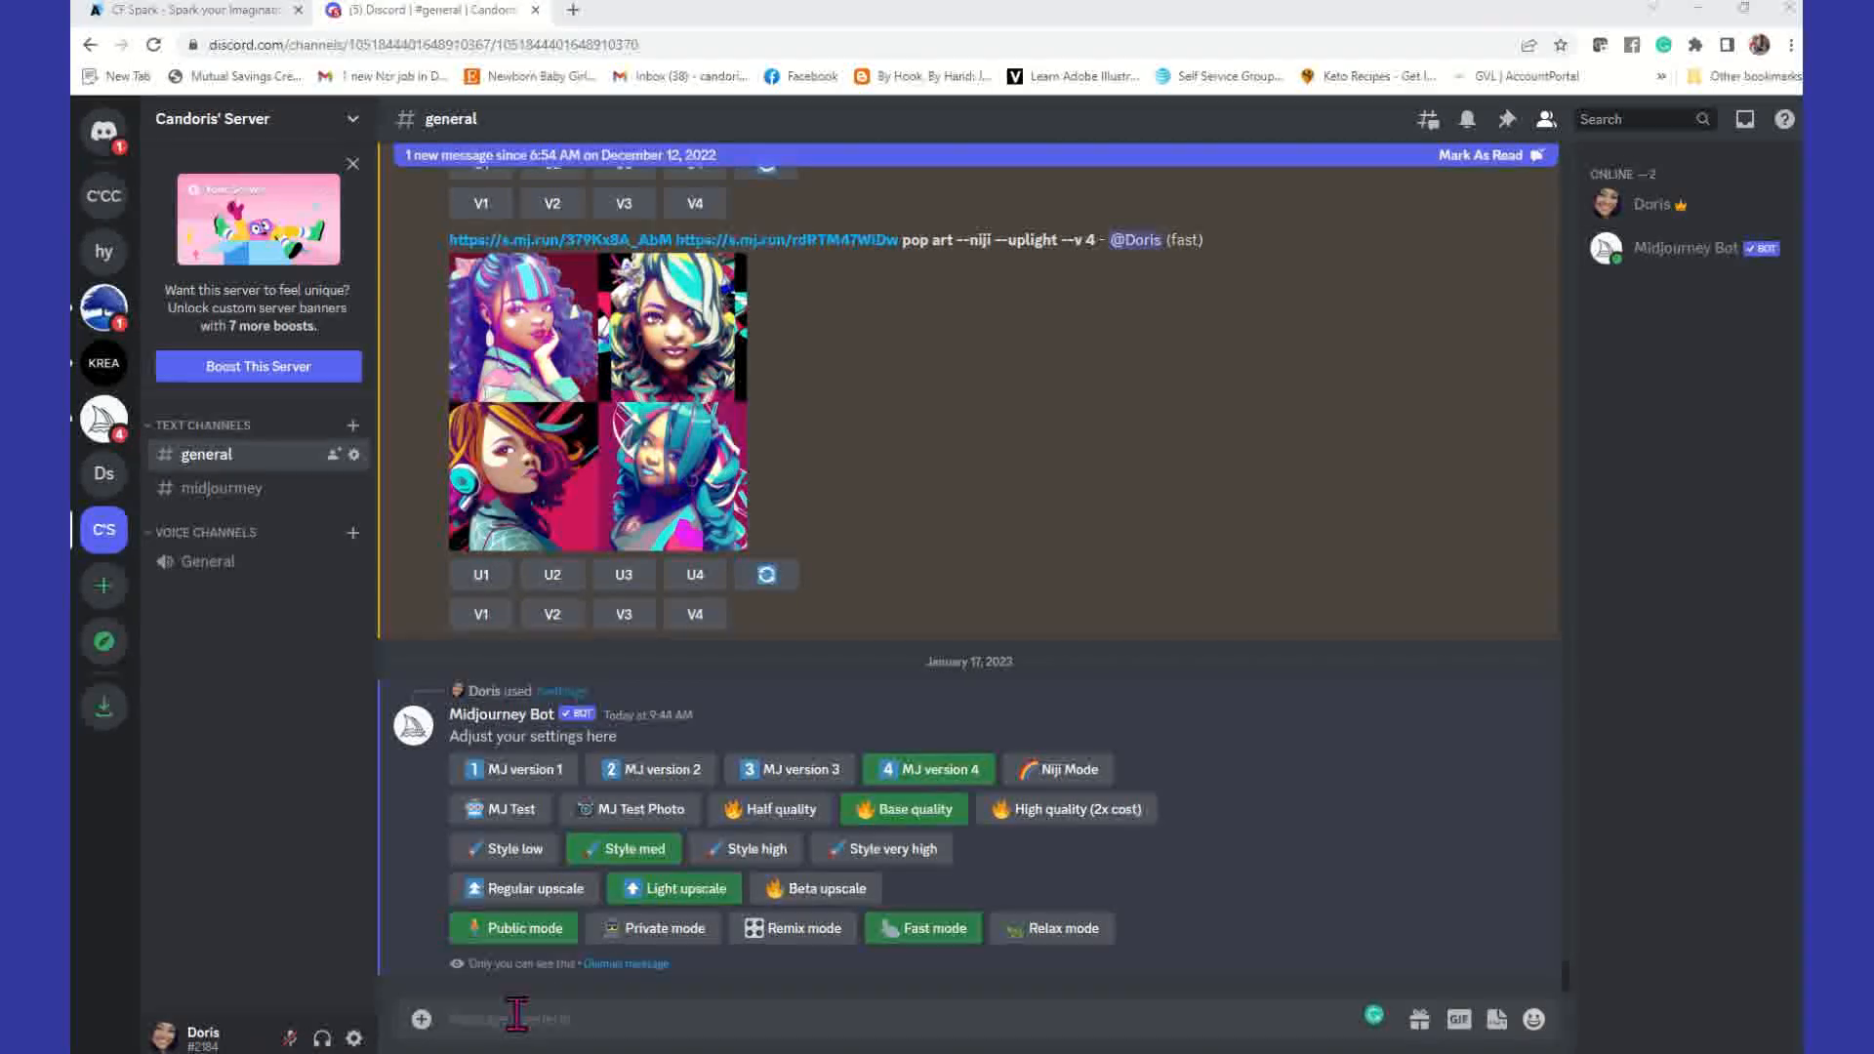
Step: Draft an /imagine prompt reading "the moon of the galaxy, by the artist charlie boawater --ar 3:3"
{"action": "left_click", "coordinate": [661, 1018]}
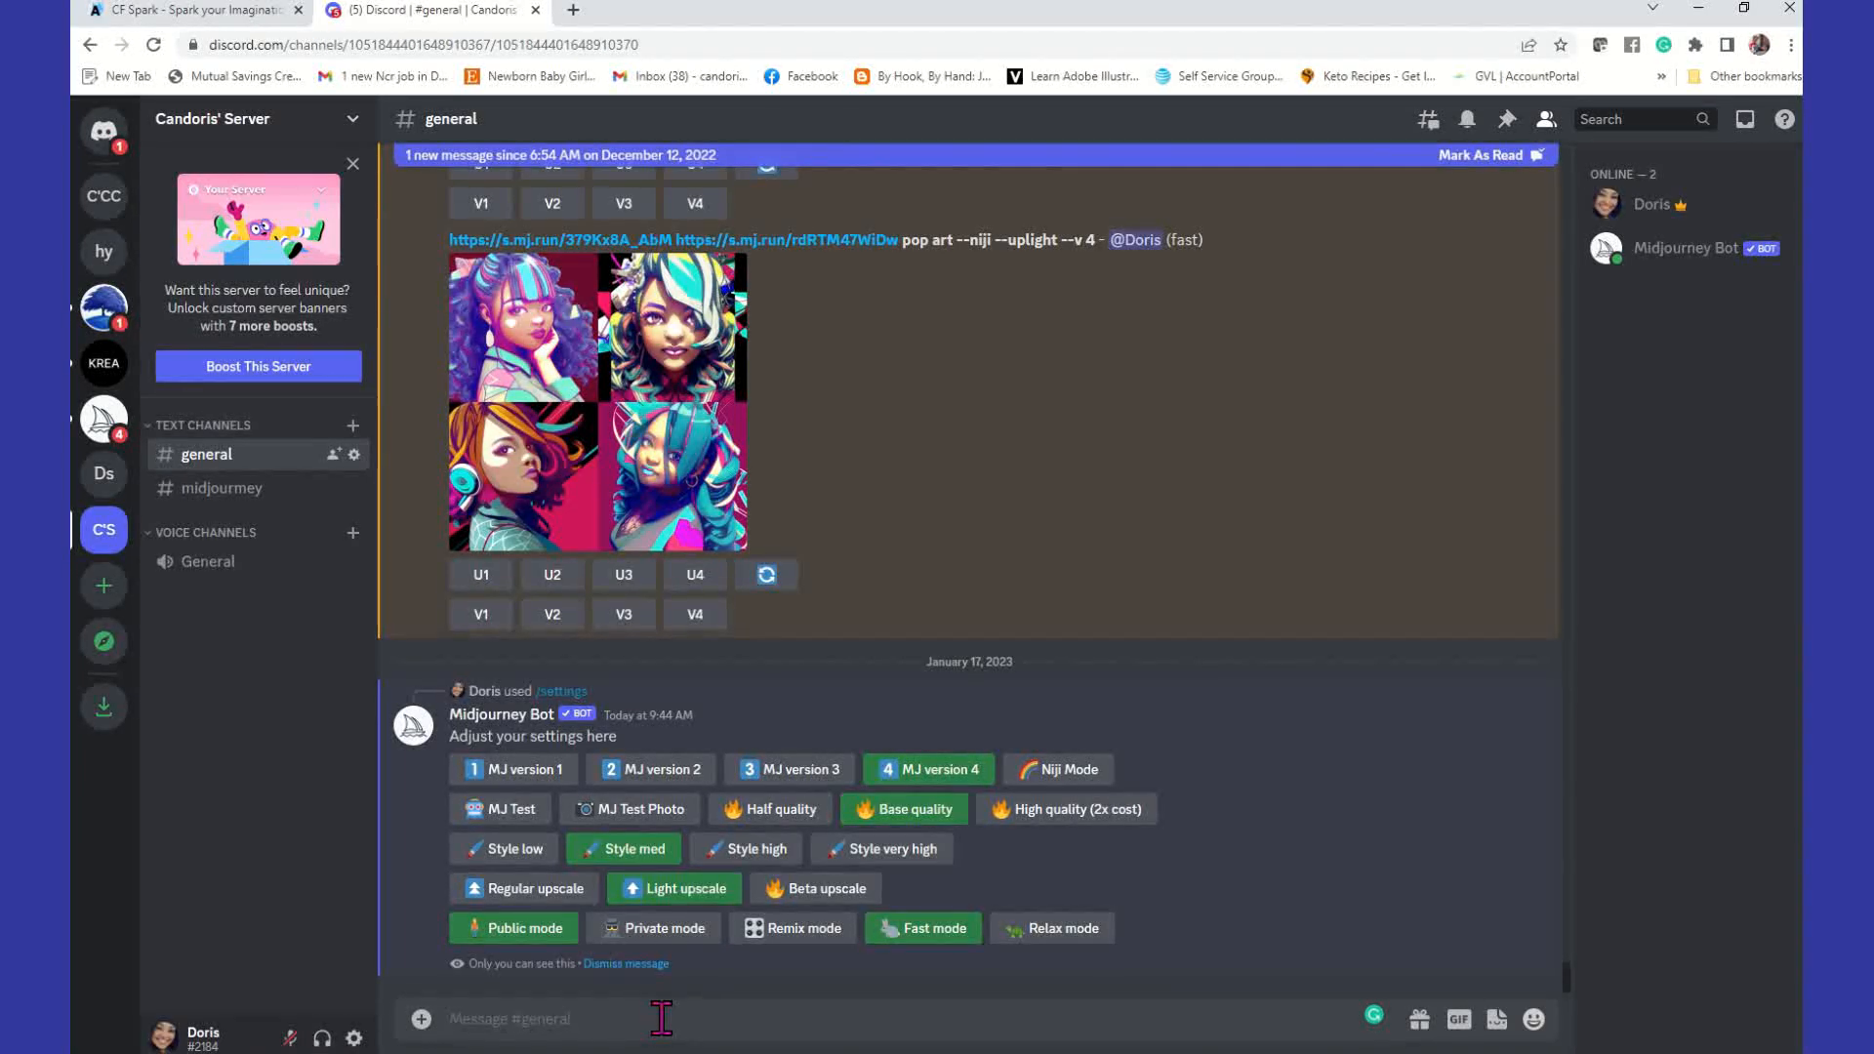
{"action": "type", "text": "/"}
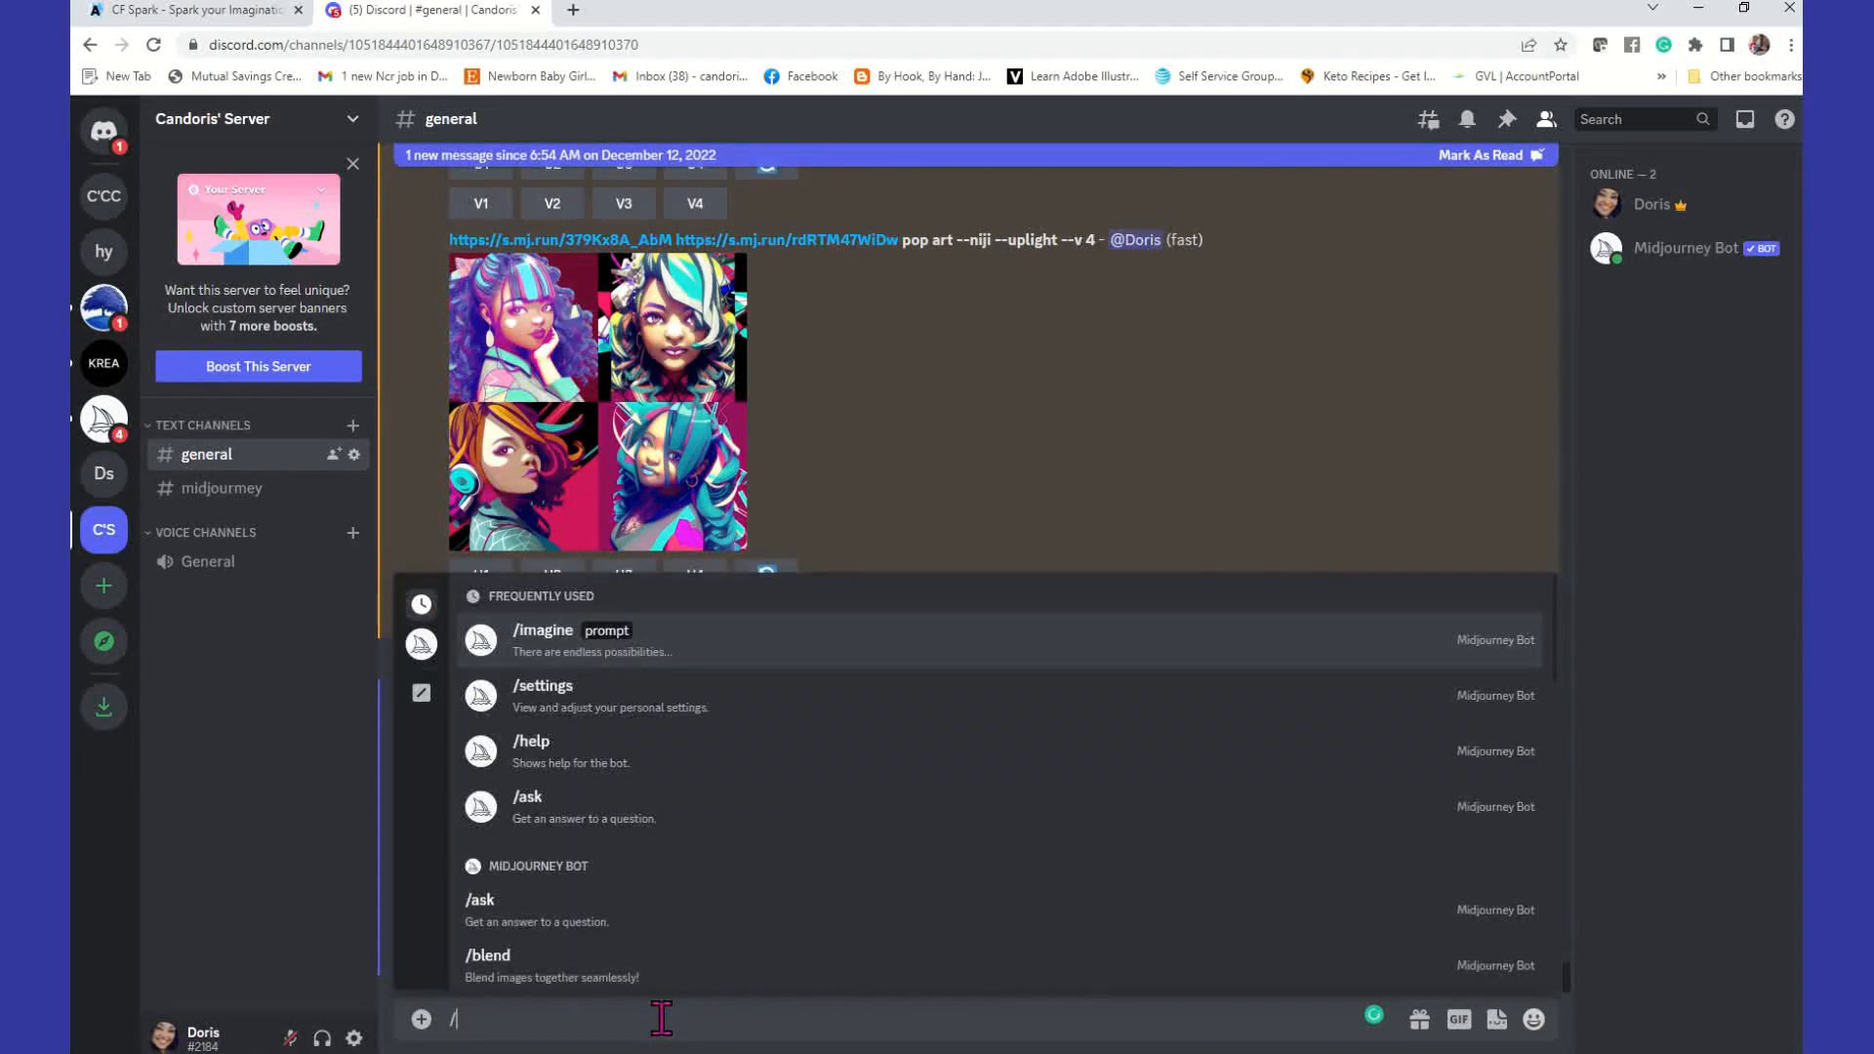
{"action": "type", "text": "im"}
{"action": "key", "text": "Return"}
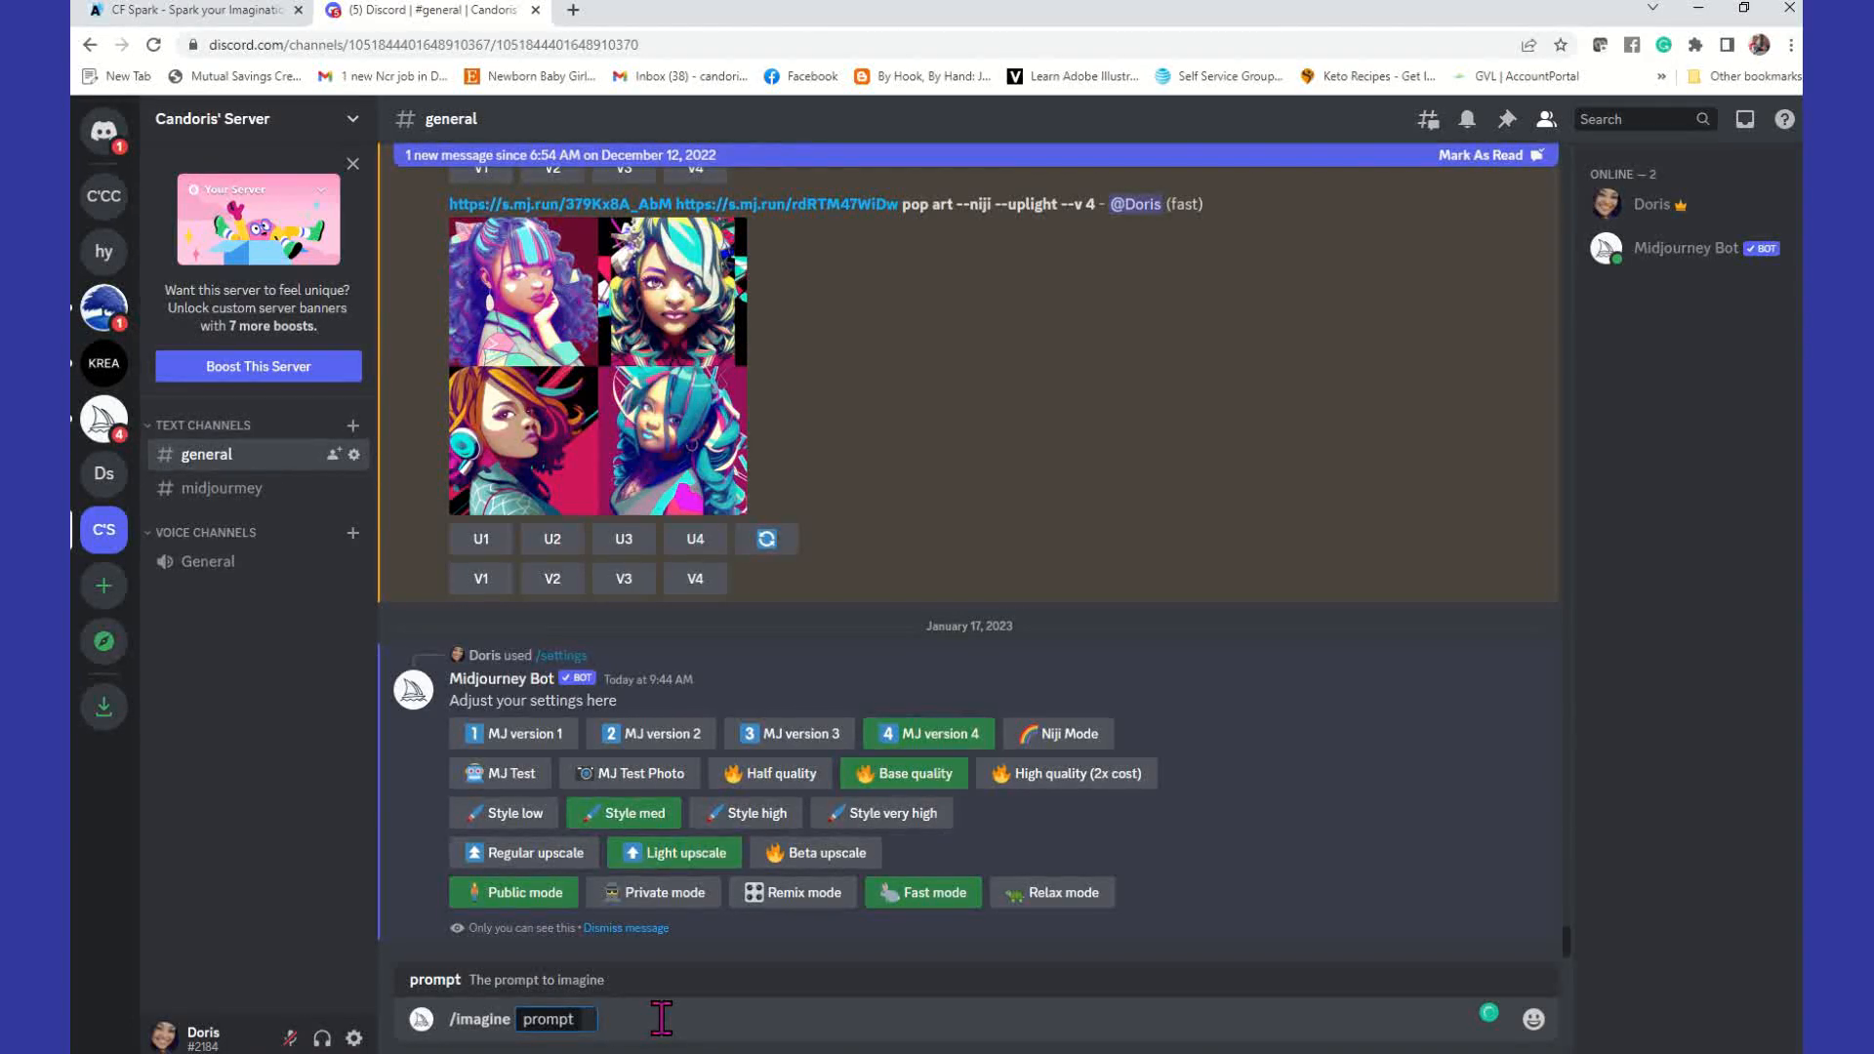
{"action": "type", "text": "the moon"}
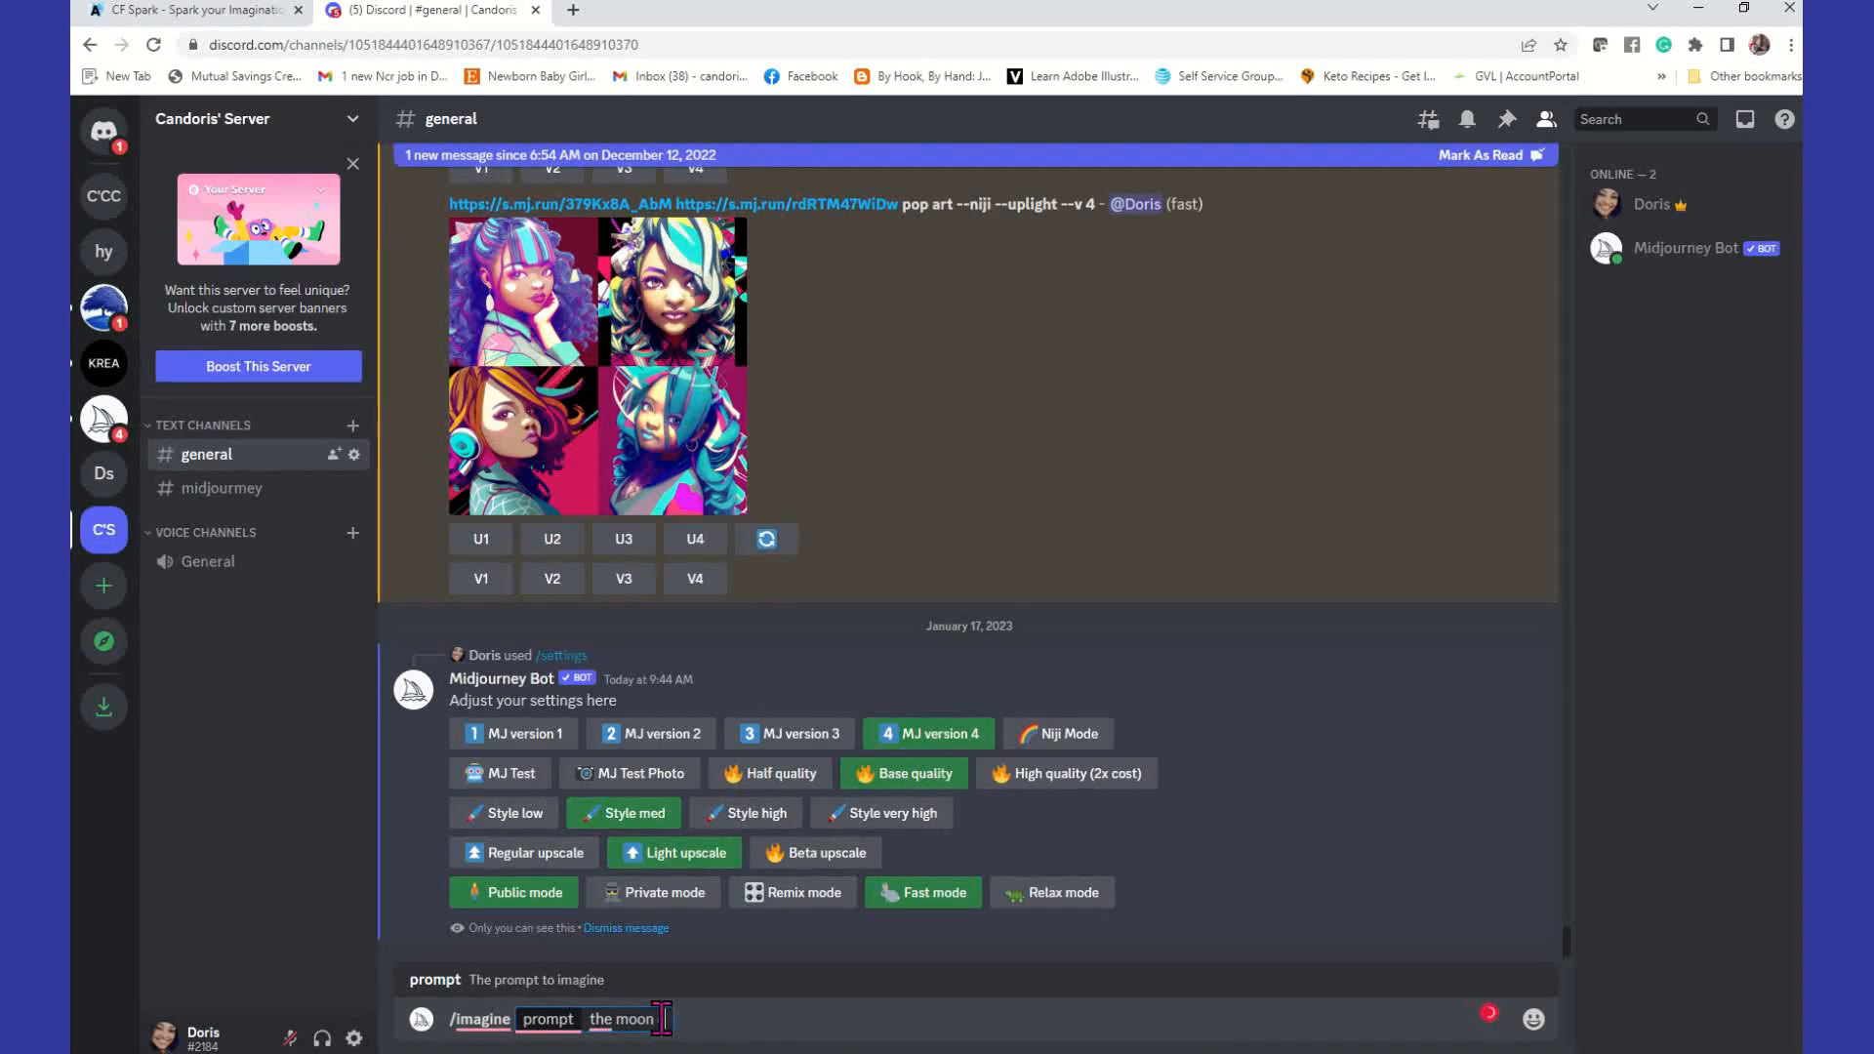
{"action": "type", "text": " of the galaxy, by the artist charlie boawater"}
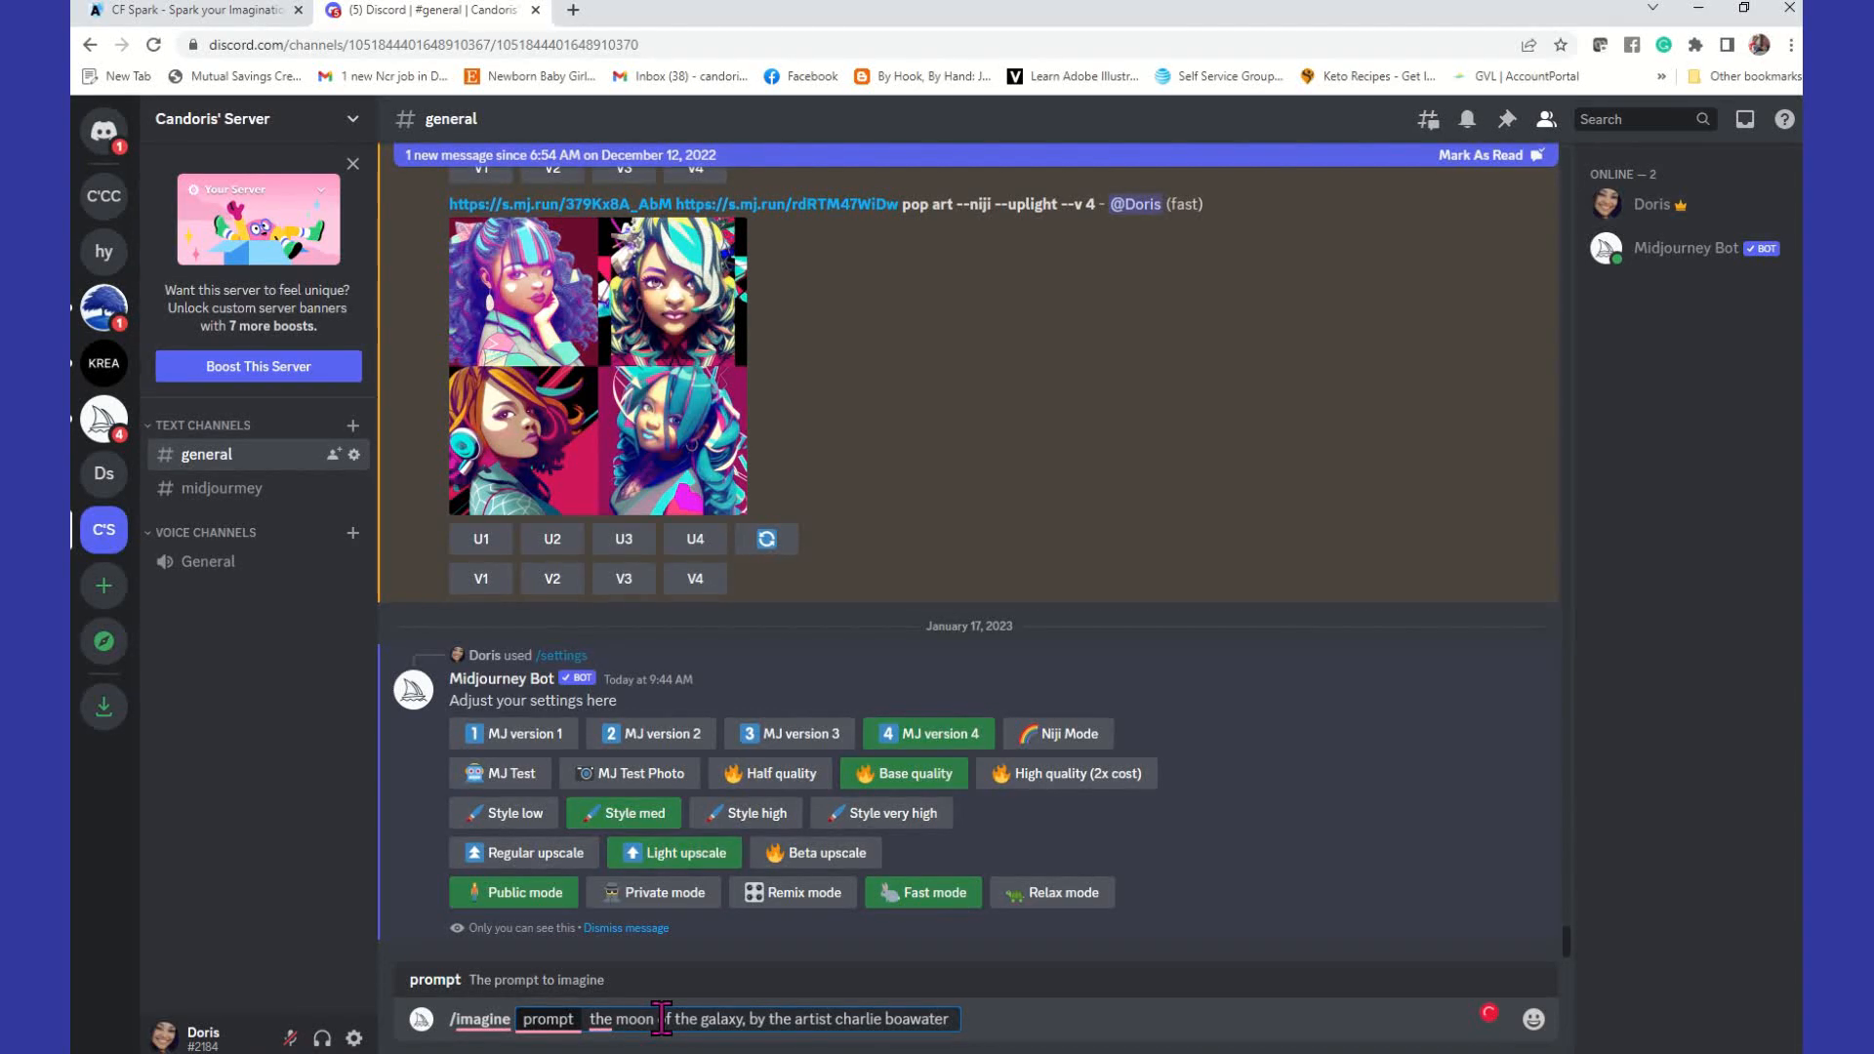
{"action": "type", "text": " --ar 3:3"}
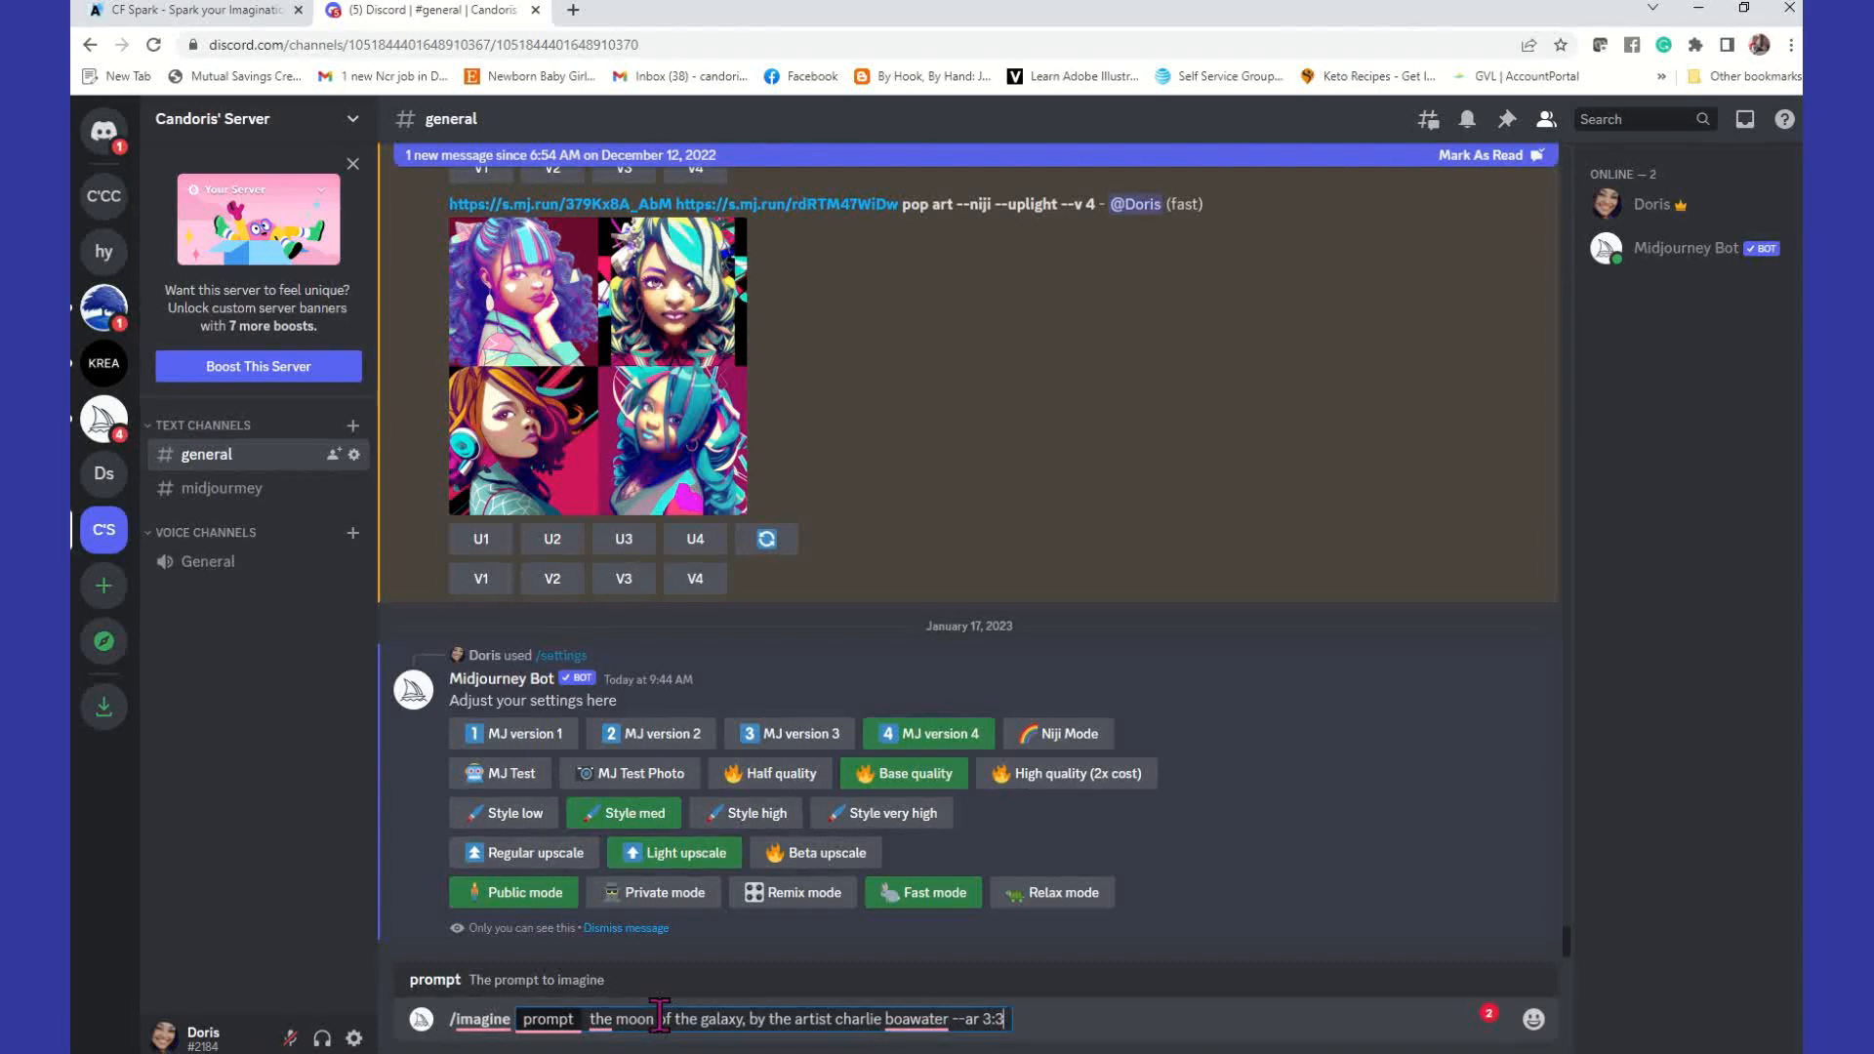
Step: Correct the artist's surname to "Bowater", set the aspect ratio to 3:2, and submit the prompt
{"action": "mouse_move", "coordinate": [923, 1015]}
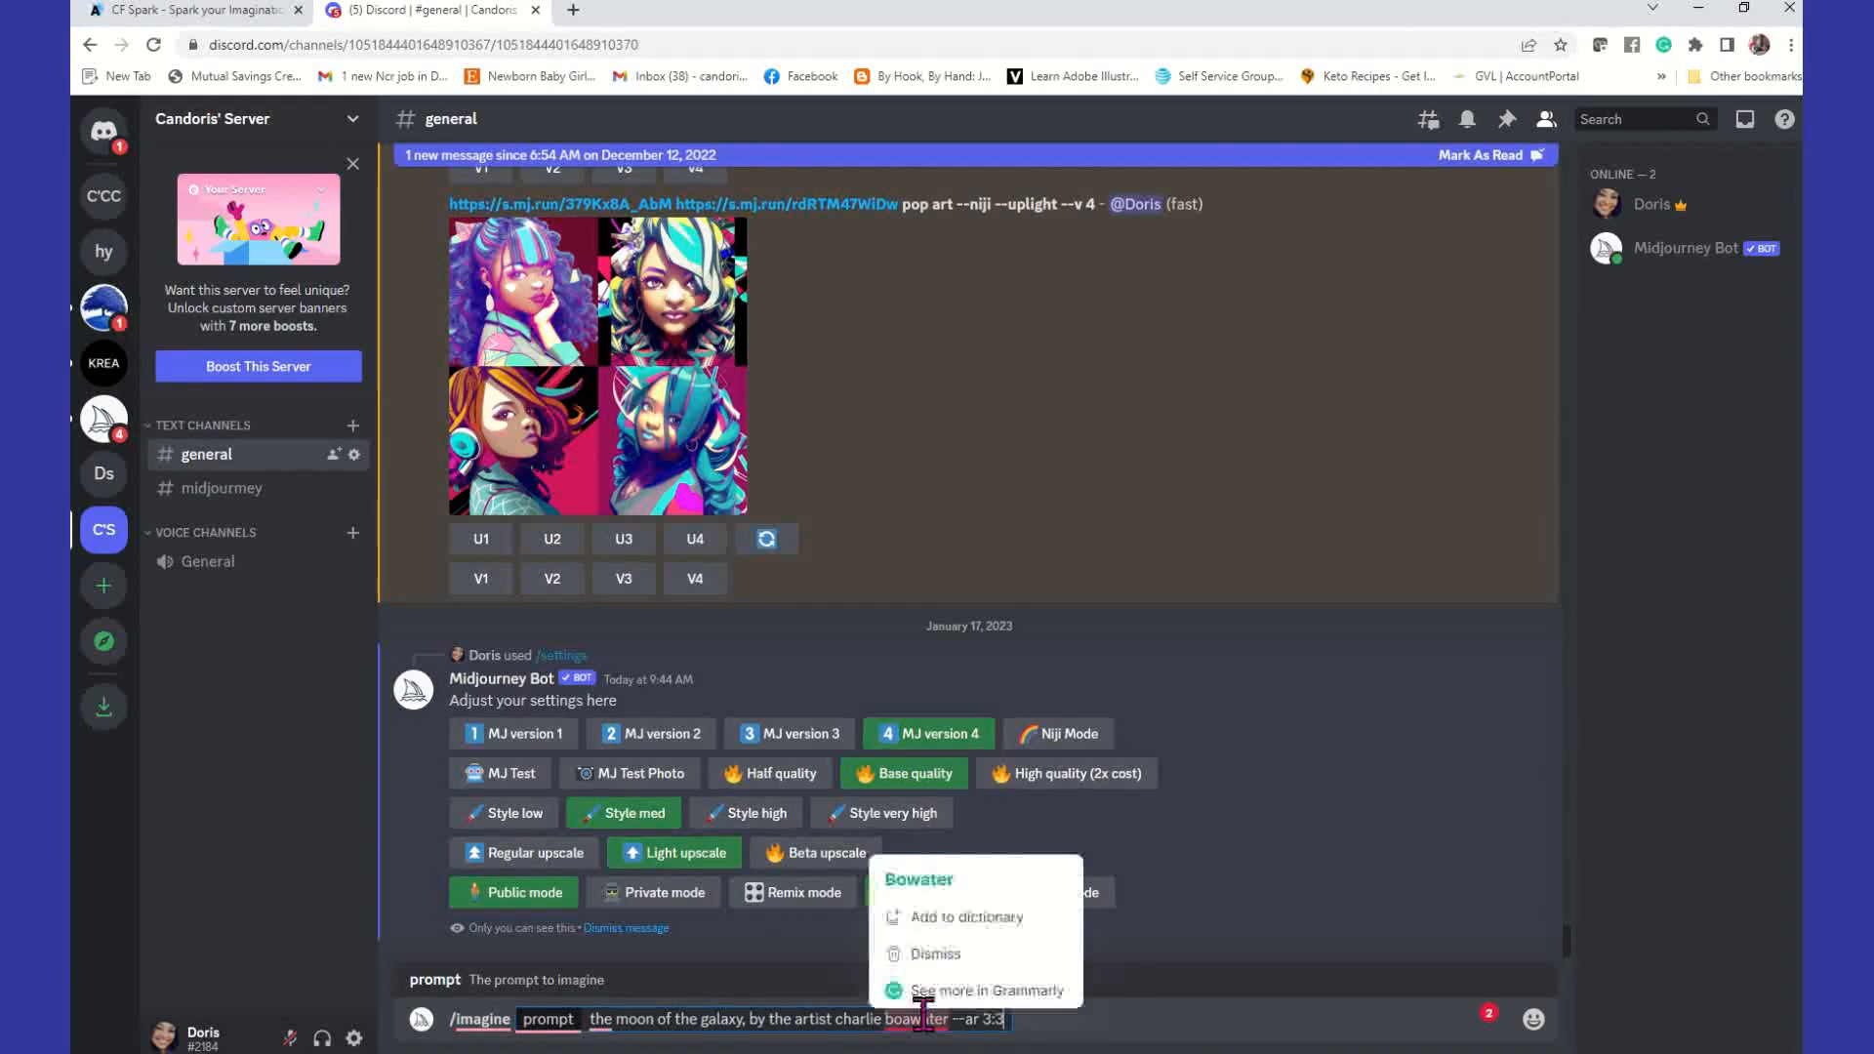
{"action": "left_click", "coordinate": [951, 880]}
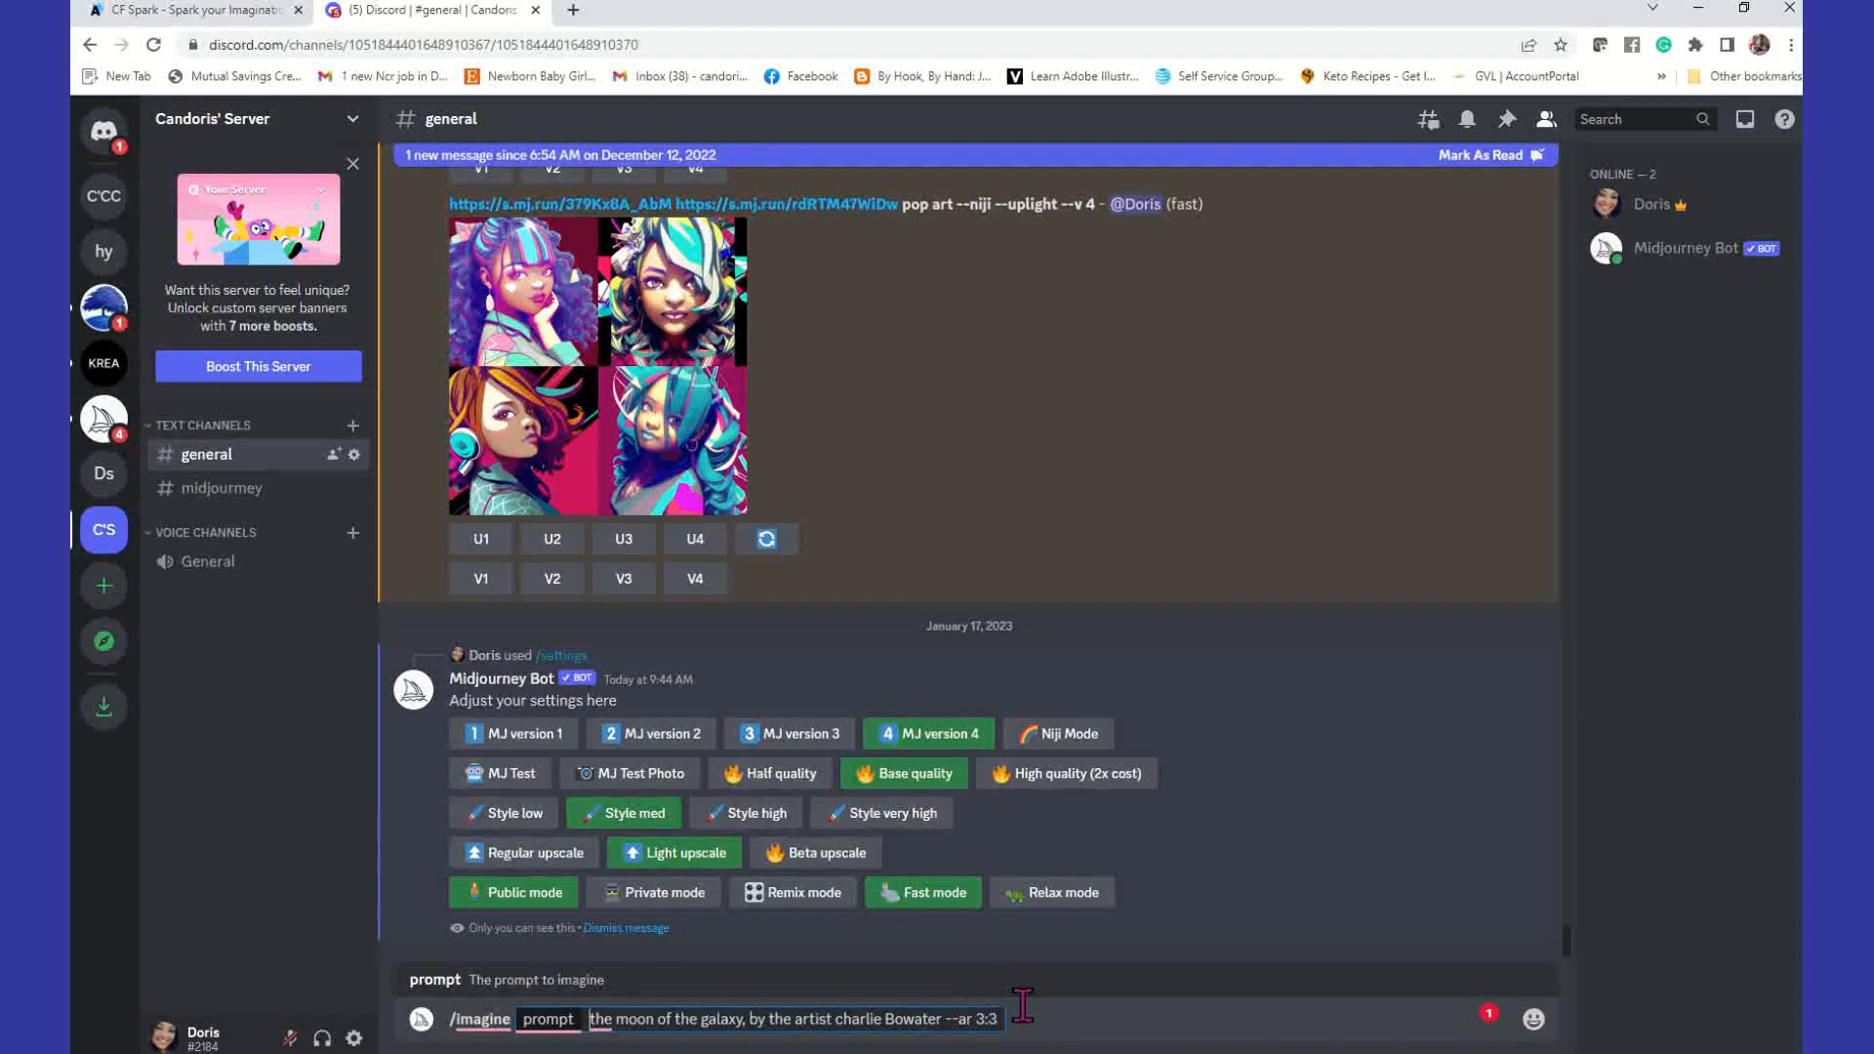
{"action": "key", "text": "BackSpace"}
{"action": "type", "text": "2"}
{"action": "key", "text": "Return"}
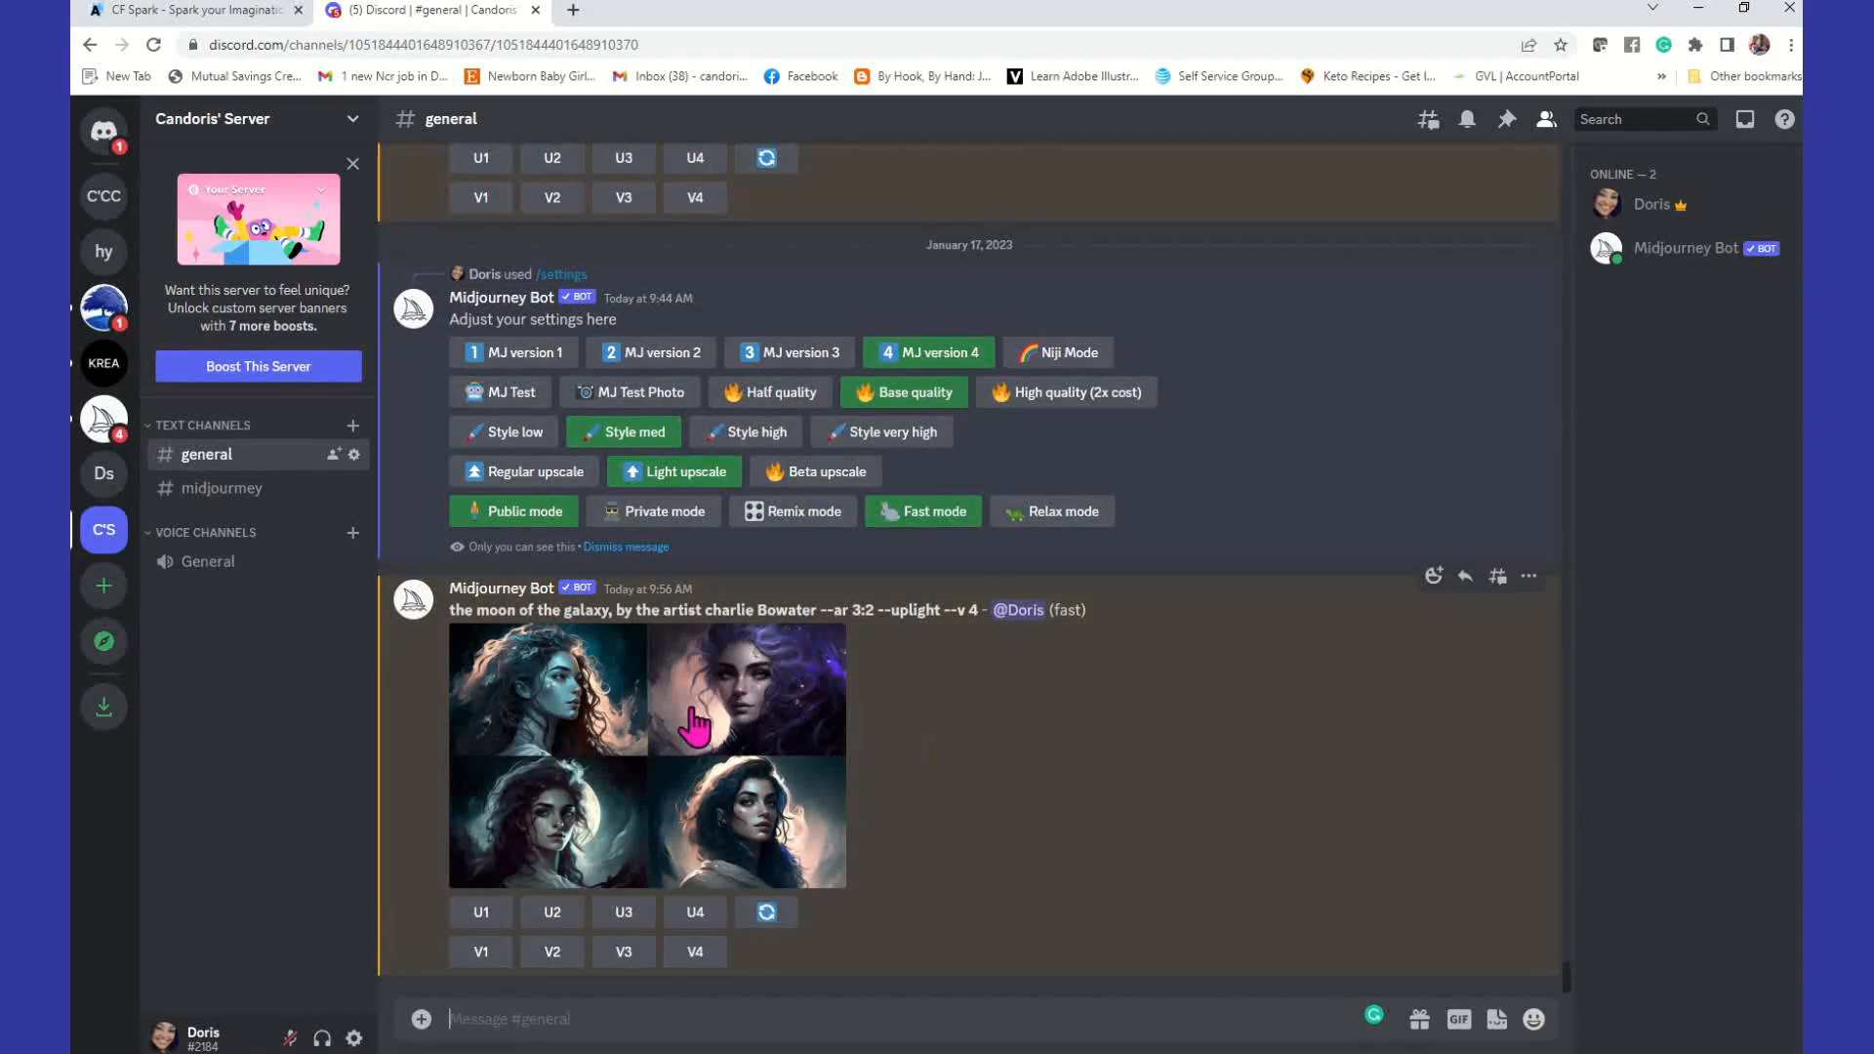
Step: View the generated Charlie Bowater image grid at full size in the browser and return to the channel
{"action": "left_click", "coordinate": [693, 718]}
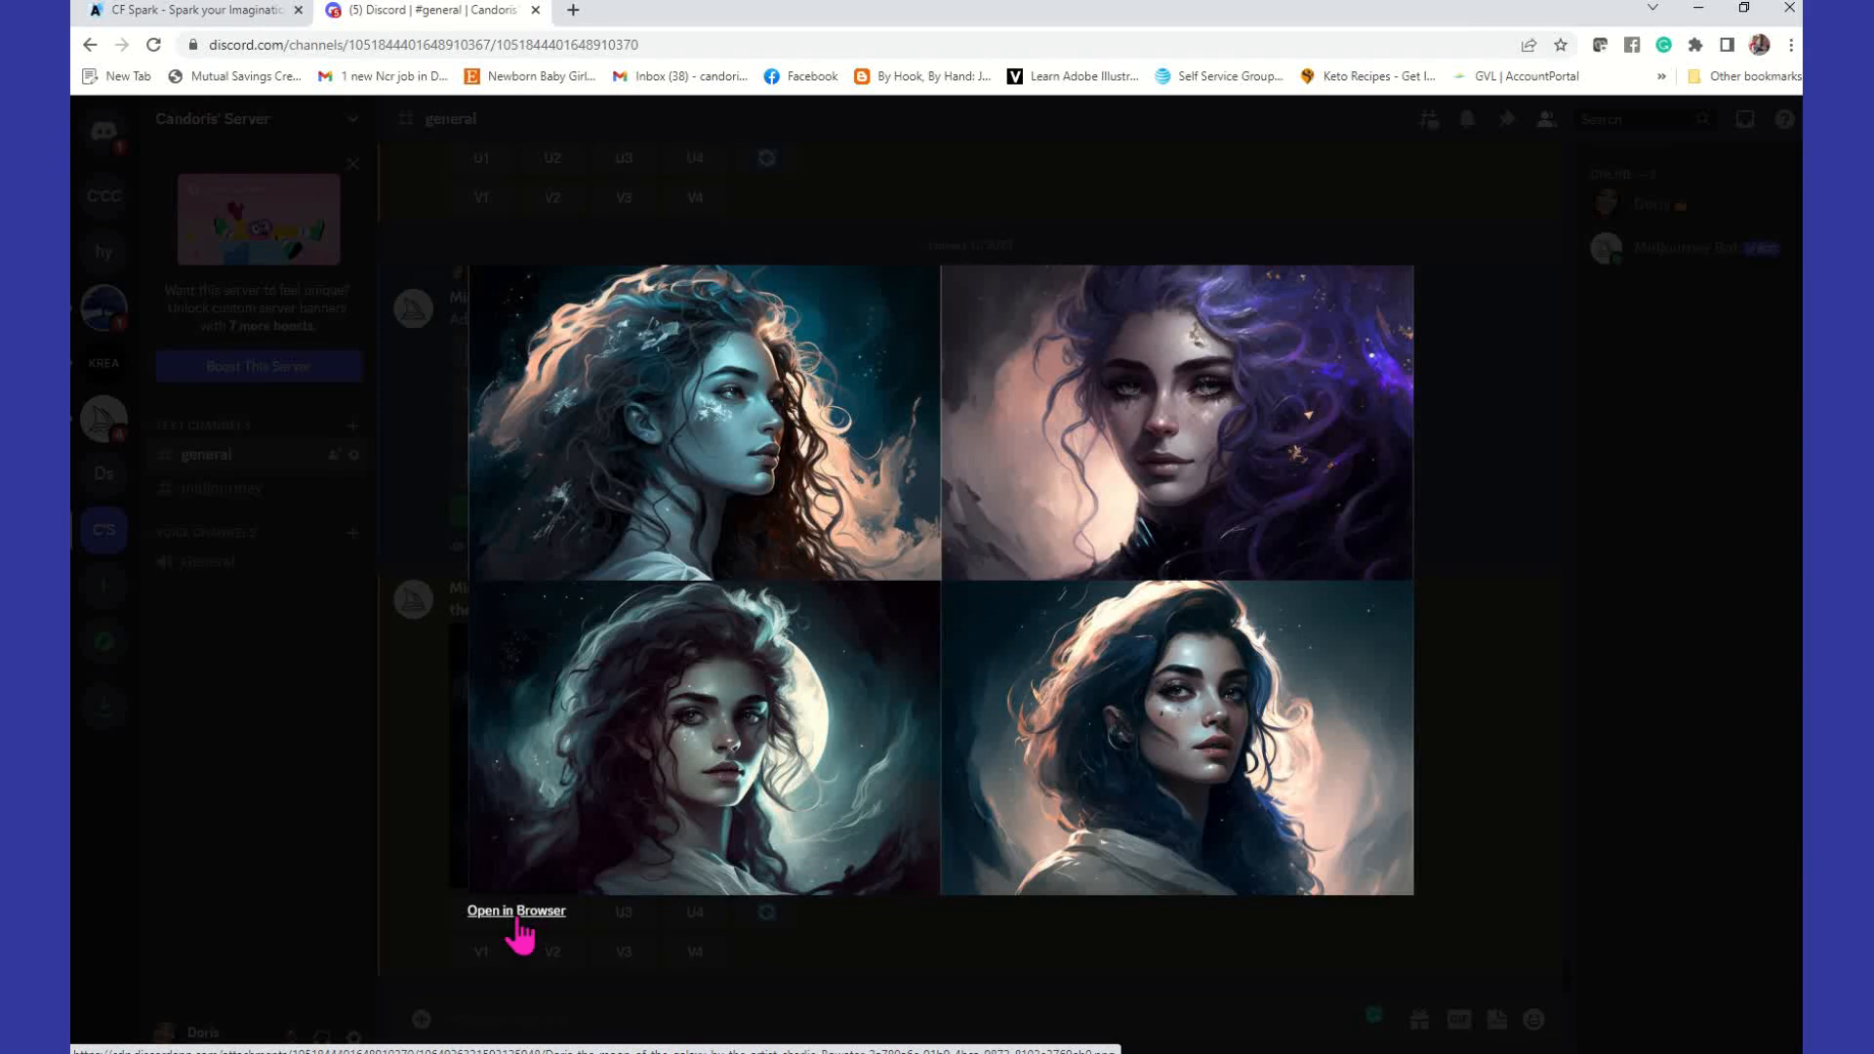
{"action": "left_click", "coordinate": [511, 908]}
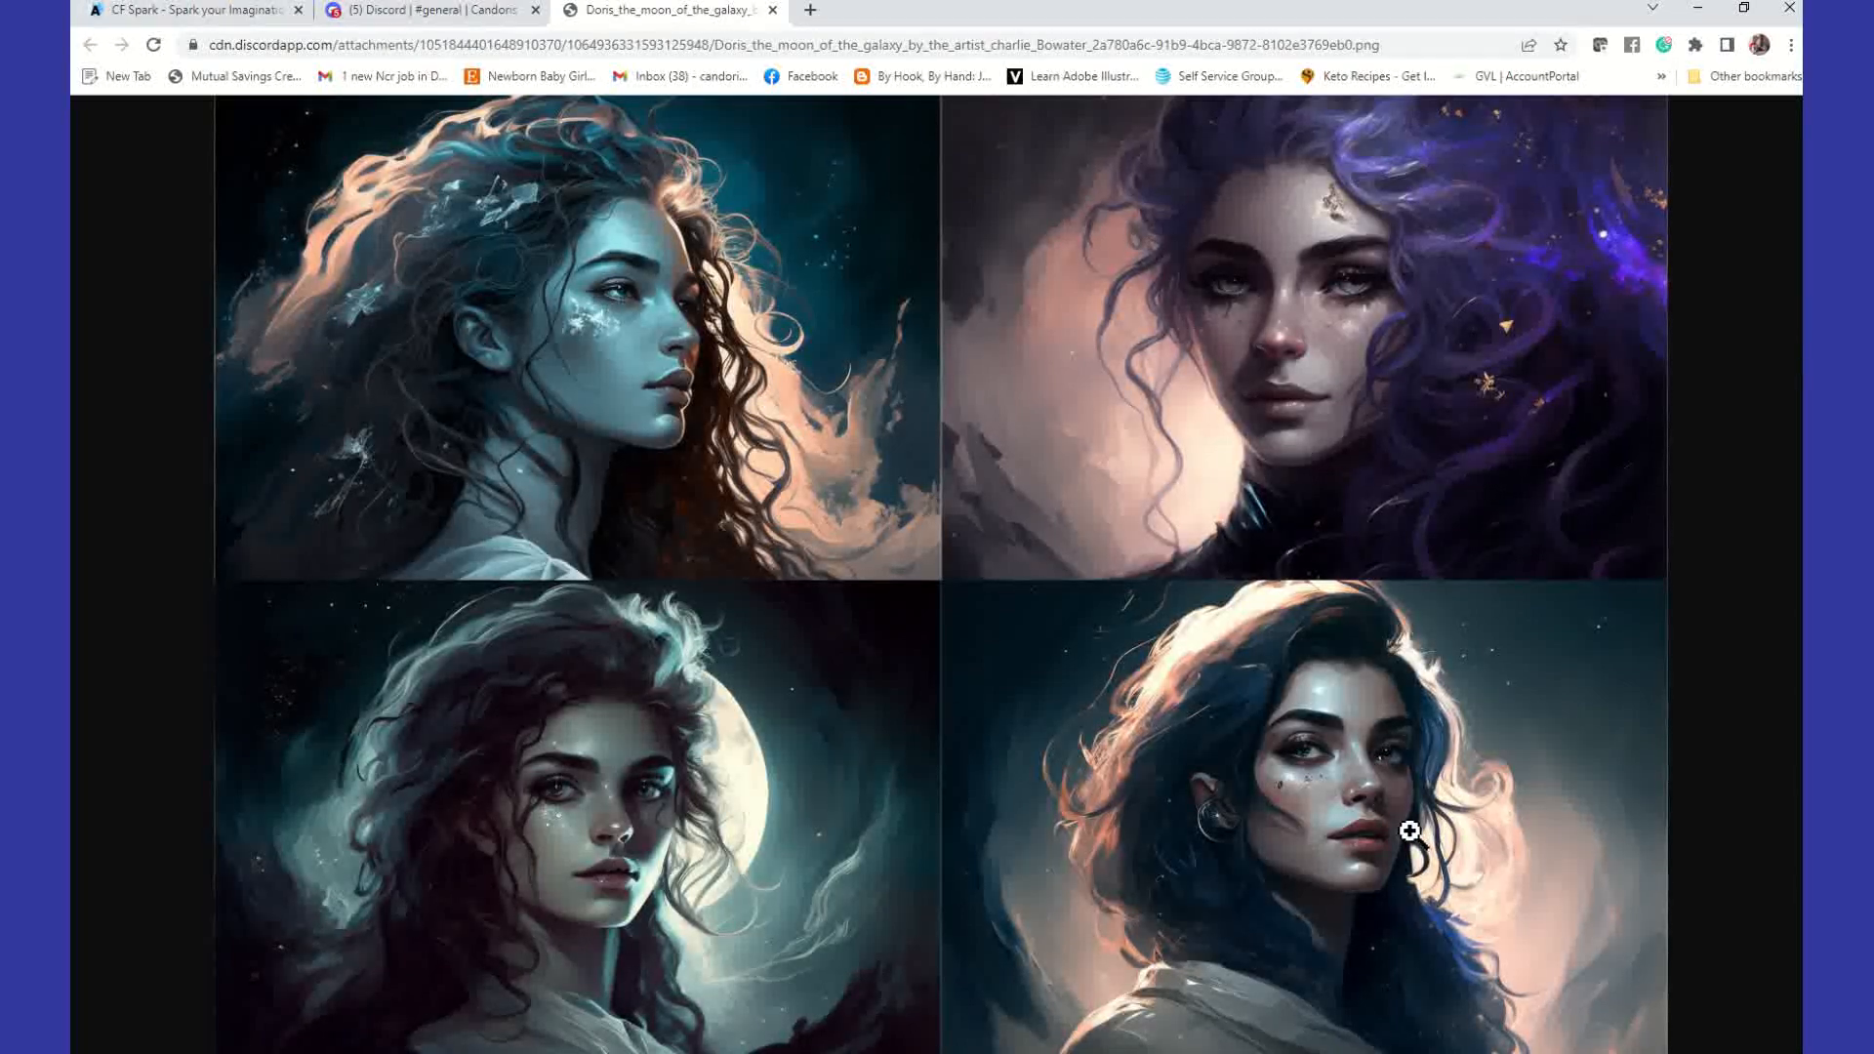
{"action": "left_click", "coordinate": [773, 10]}
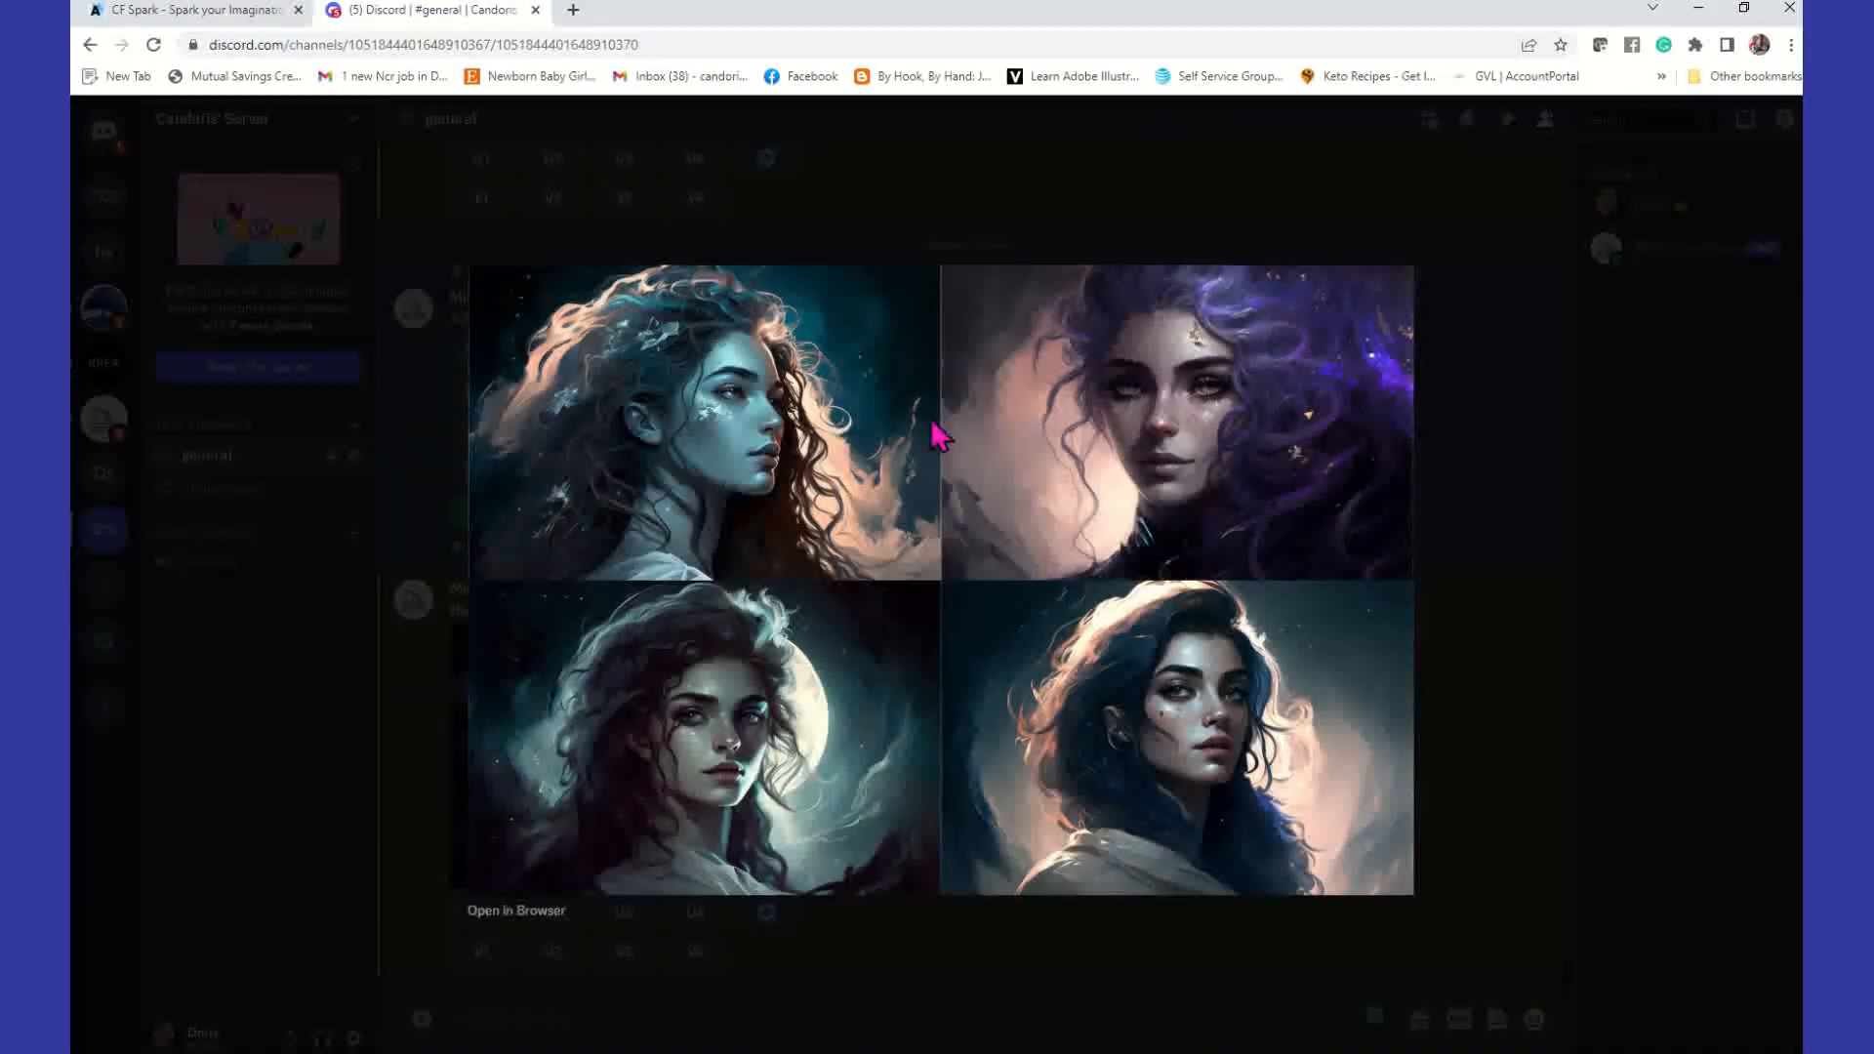
{"action": "left_click", "coordinate": [1485, 551]}
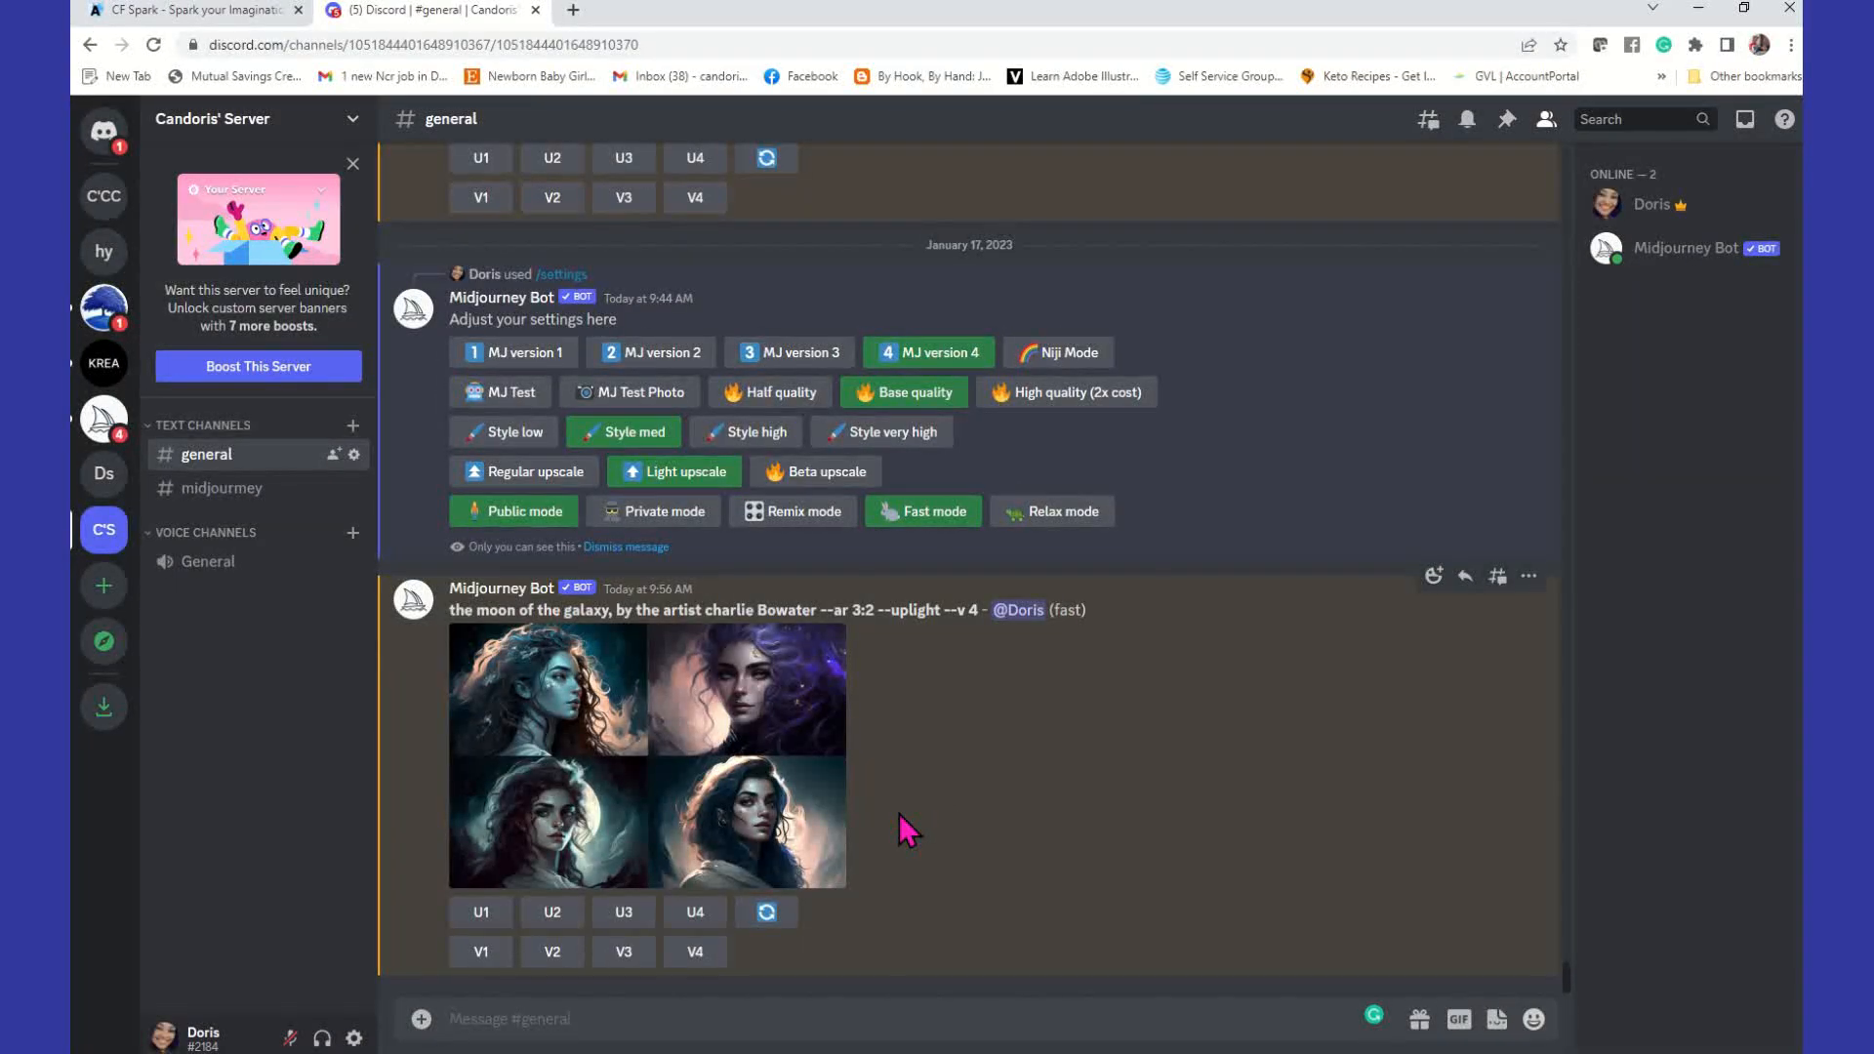
{"action": "left_click_drag", "start_coordinate": [874, 610], "coordinate": [449, 612]}
{"action": "right_click", "coordinate": [465, 599]}
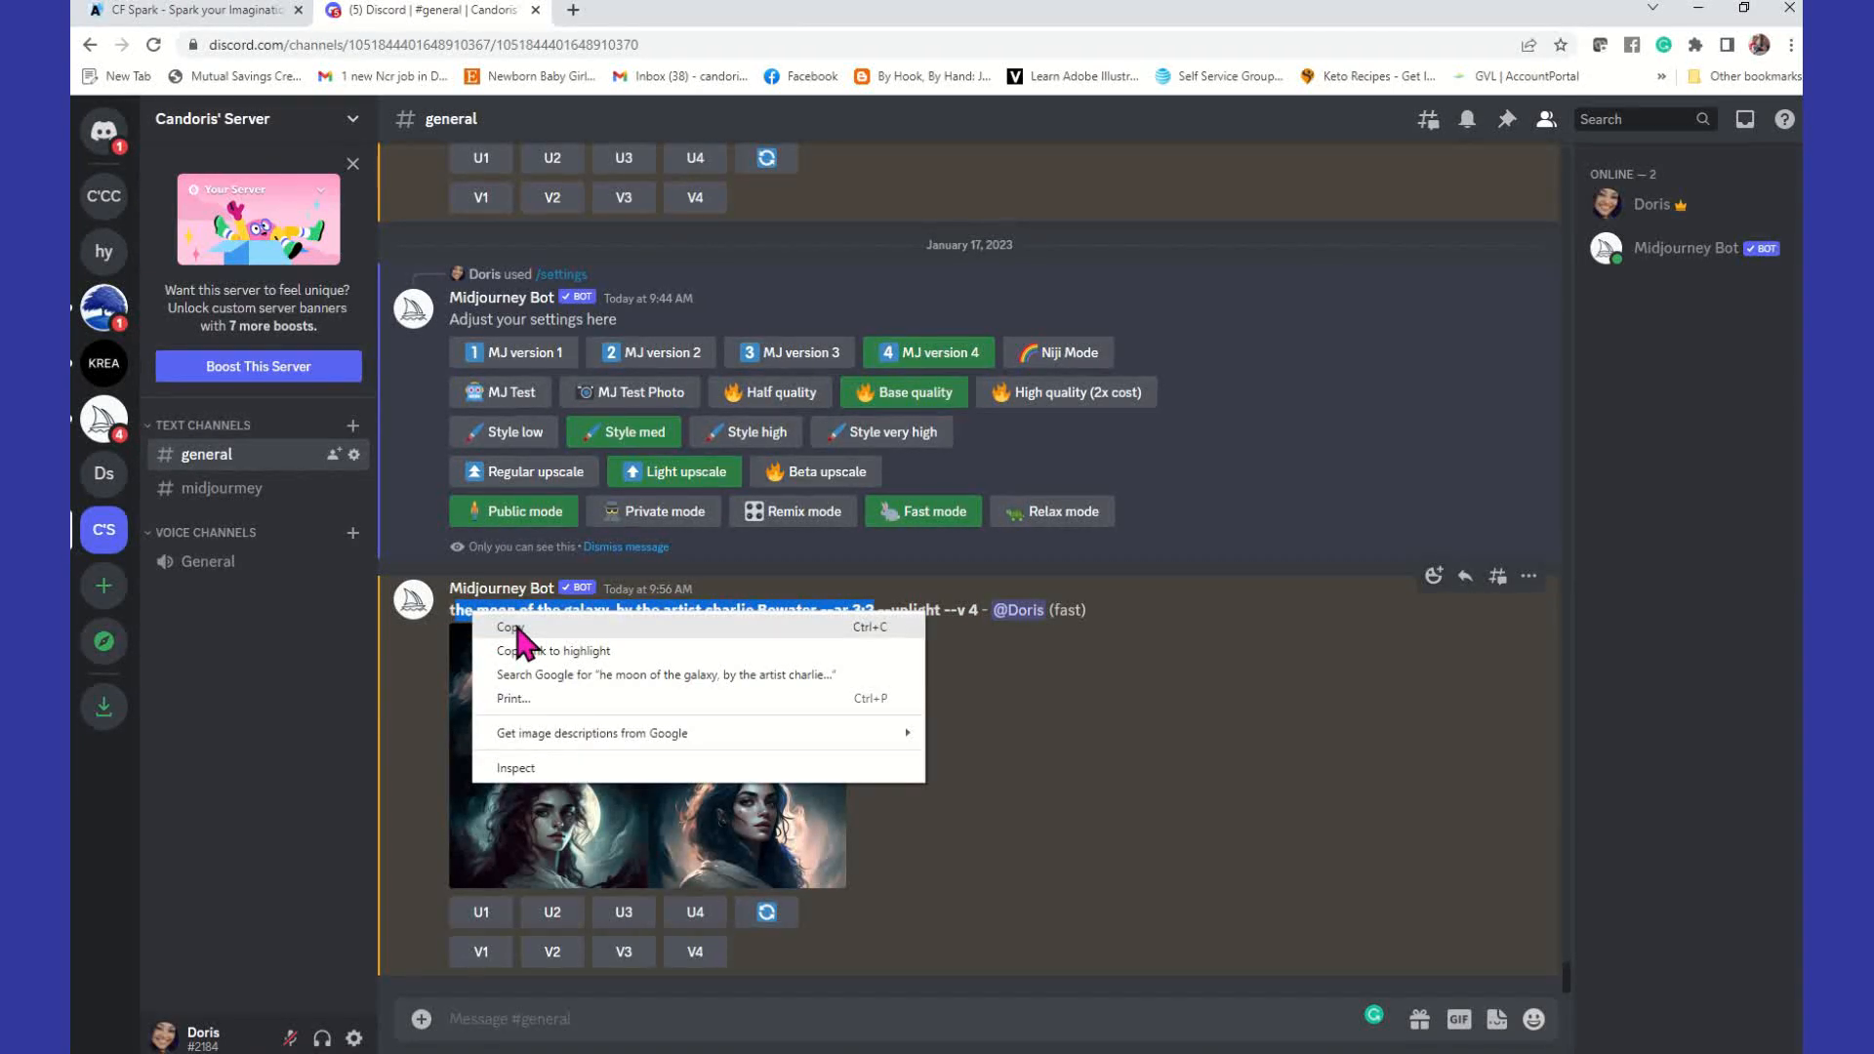
{"action": "key", "text": "Escape"}
Step: Copy the Charlie Bowater prompt text from its beginning through "--ar 3:2"
{"action": "left_click_drag", "start_coordinate": [874, 610], "coordinate": [461, 627]}
{"action": "right_click", "coordinate": [460, 621]}
{"action": "left_click", "coordinate": [494, 631]}
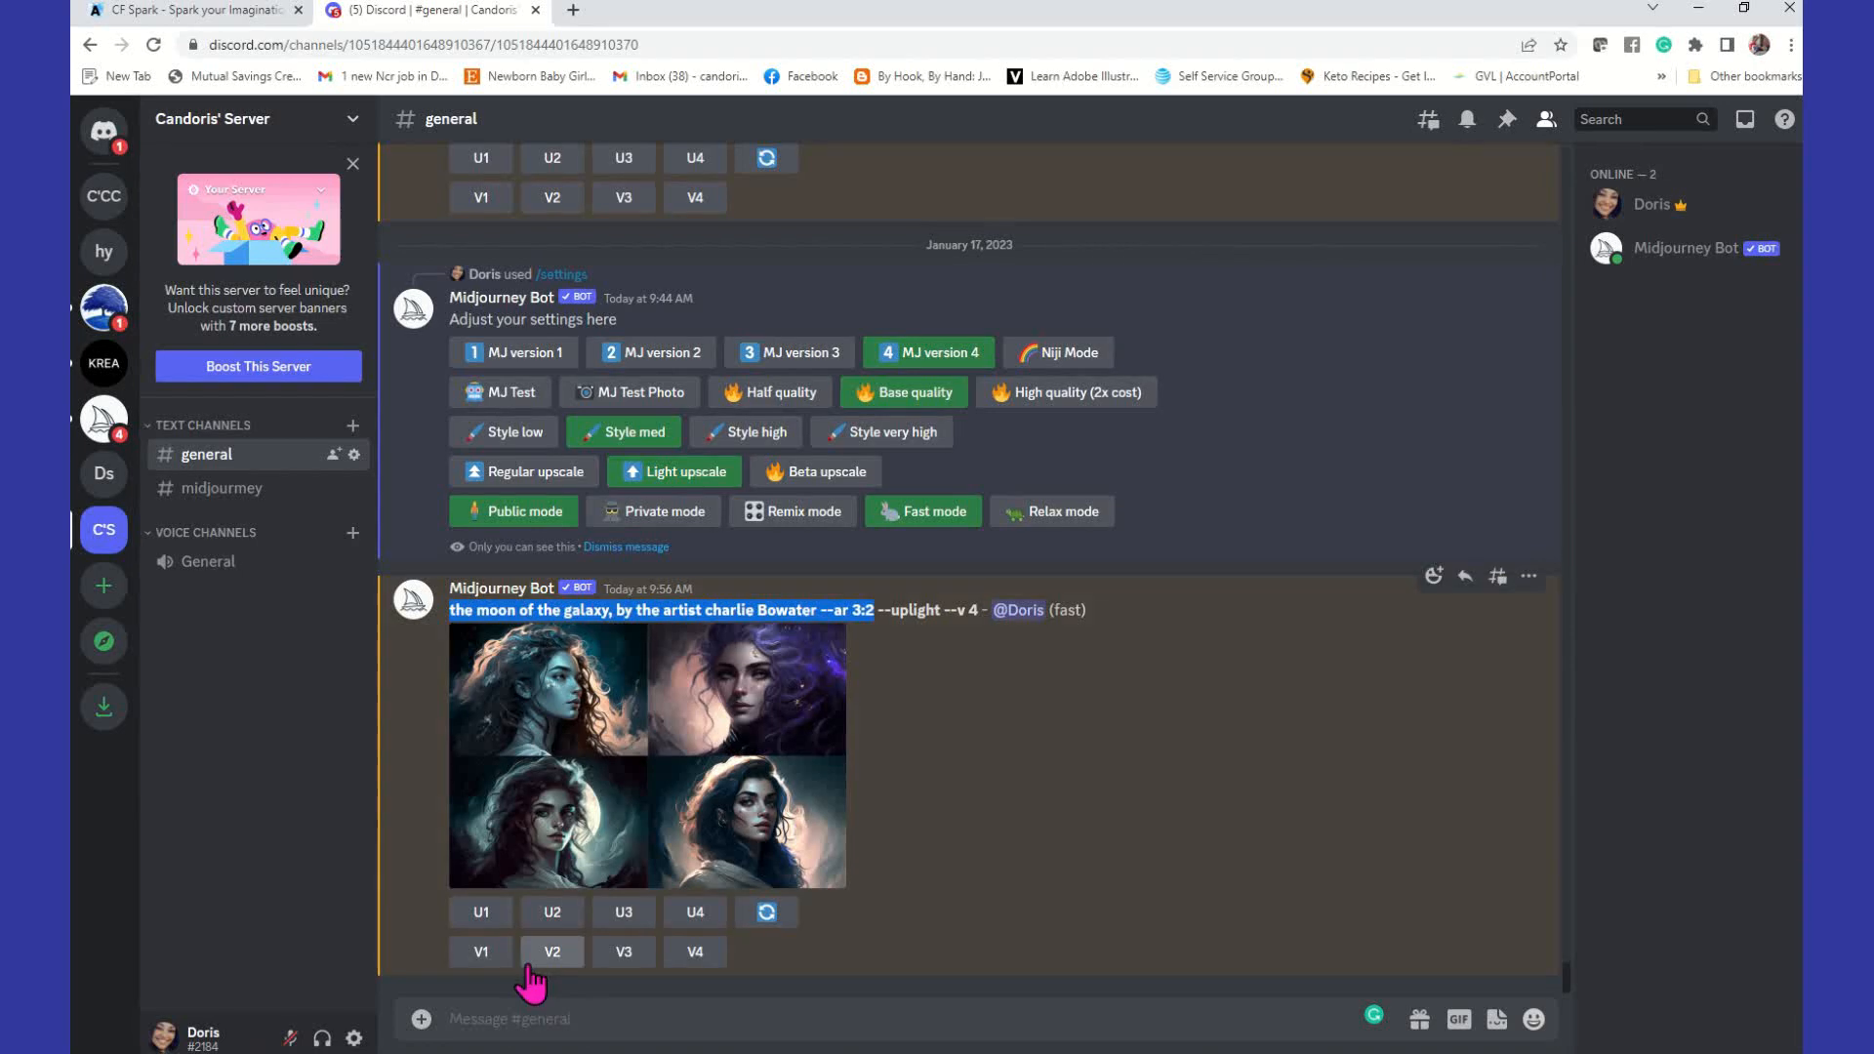
Step: Start a new /imagine prompt in the general channel and paste the copied prompt text into it
{"action": "left_click", "coordinate": [512, 1015]}
{"action": "type", "text": "/"}
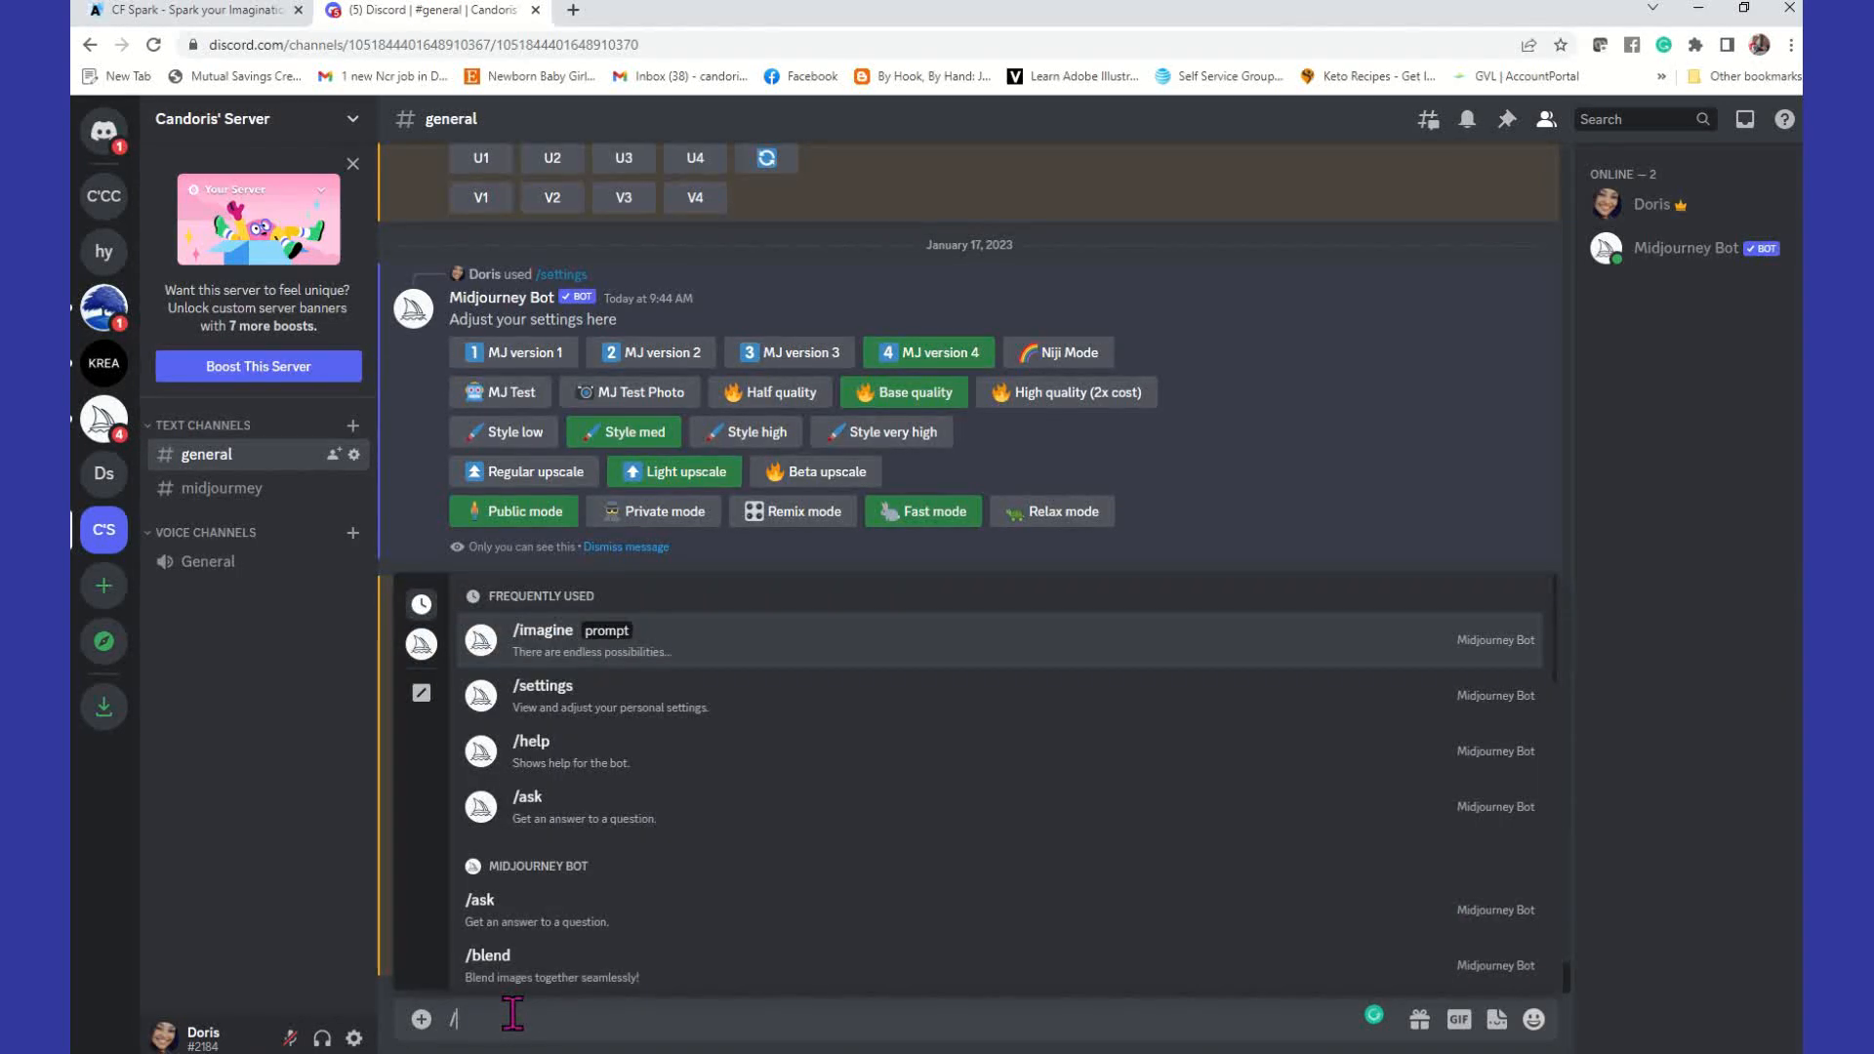
{"action": "type", "text": "i"}
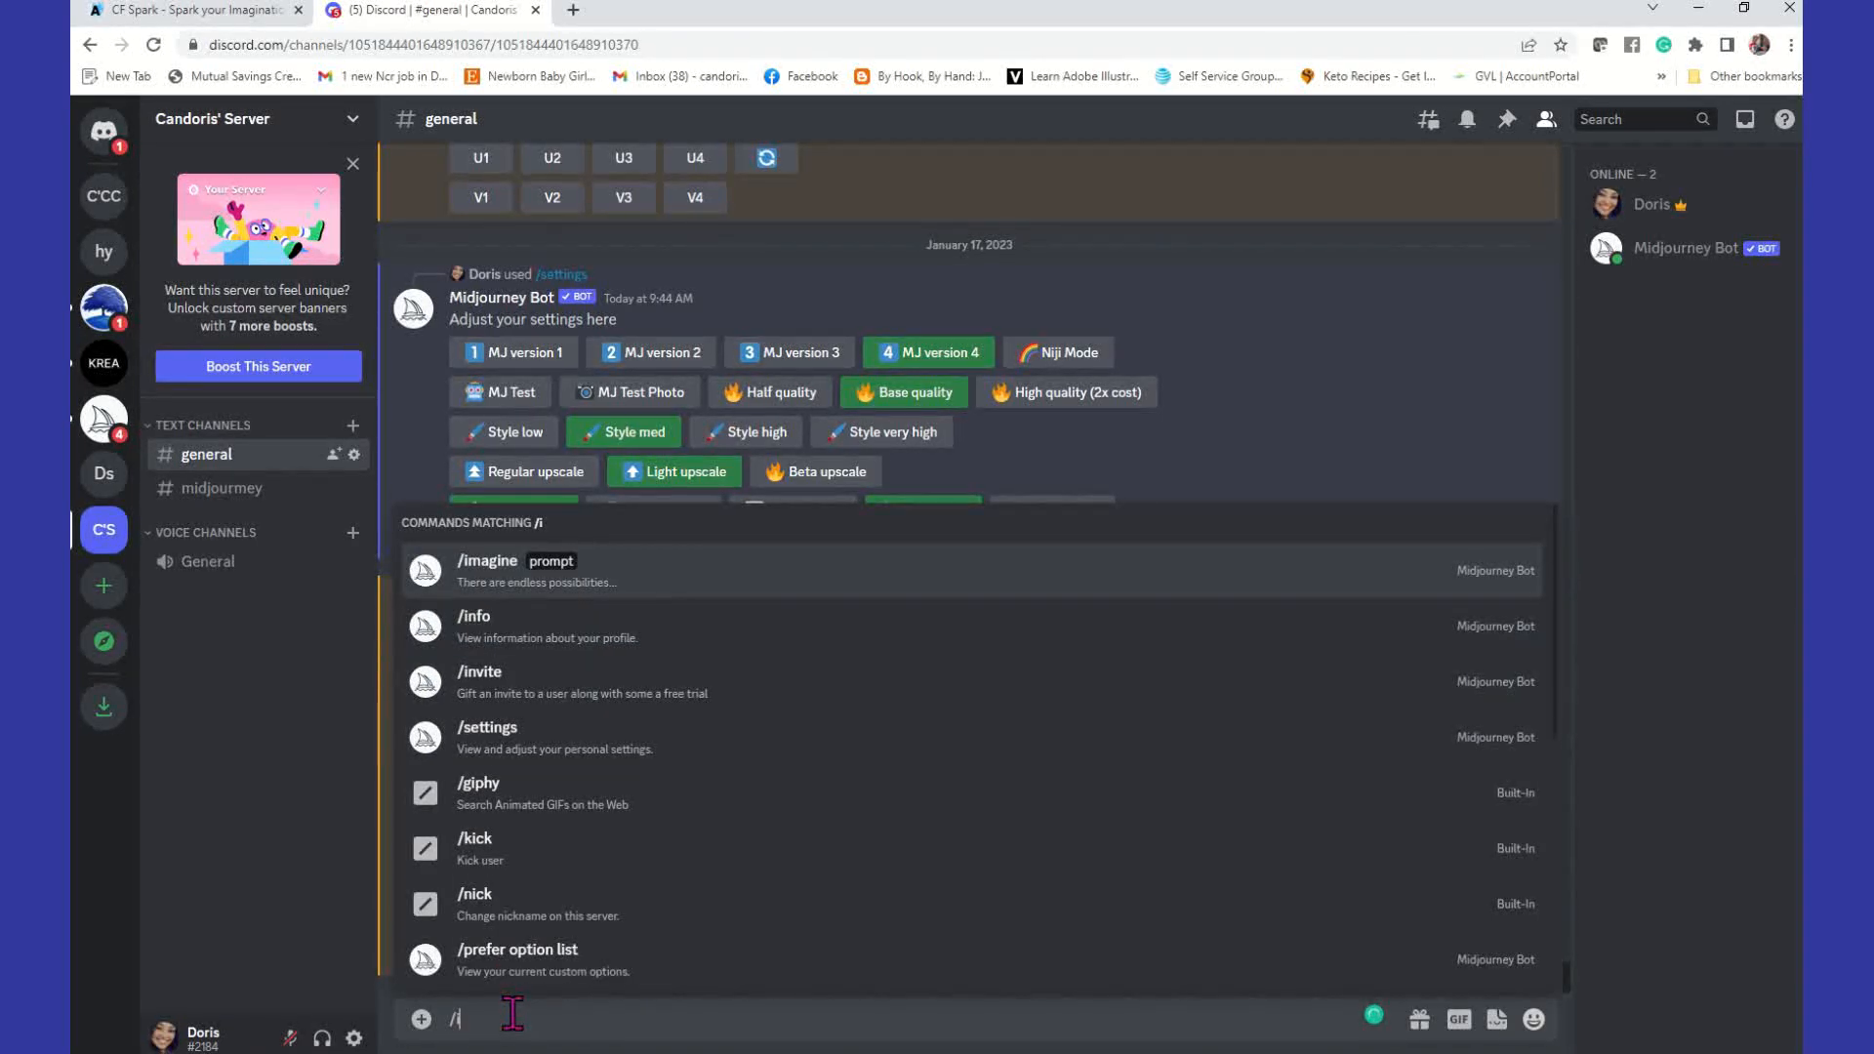
{"action": "key", "text": "Tab"}
{"action": "key", "text": "ctrl+v"}
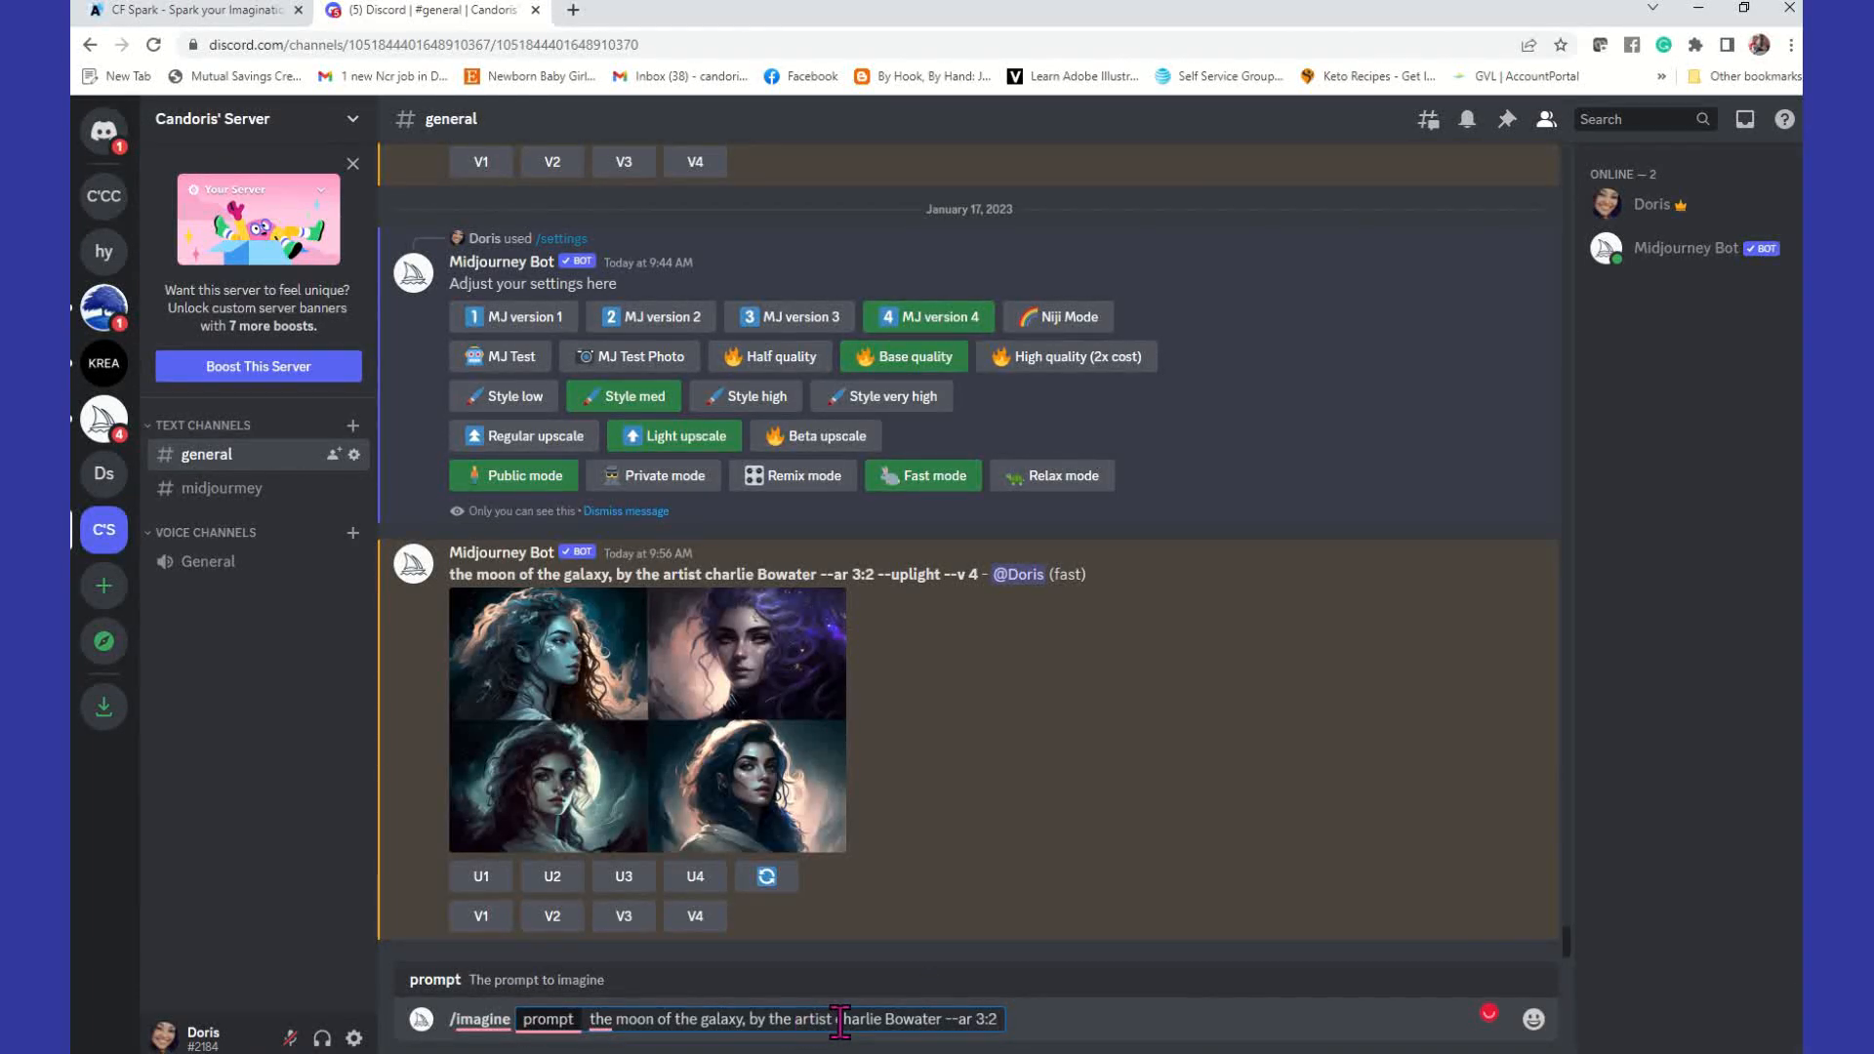
Step: Replace the artist's name in the prompt with "lisa frank" and submit it
{"action": "left_click_drag", "start_coordinate": [836, 1022], "coordinate": [940, 1028]}
{"action": "type", "text": "lis"}
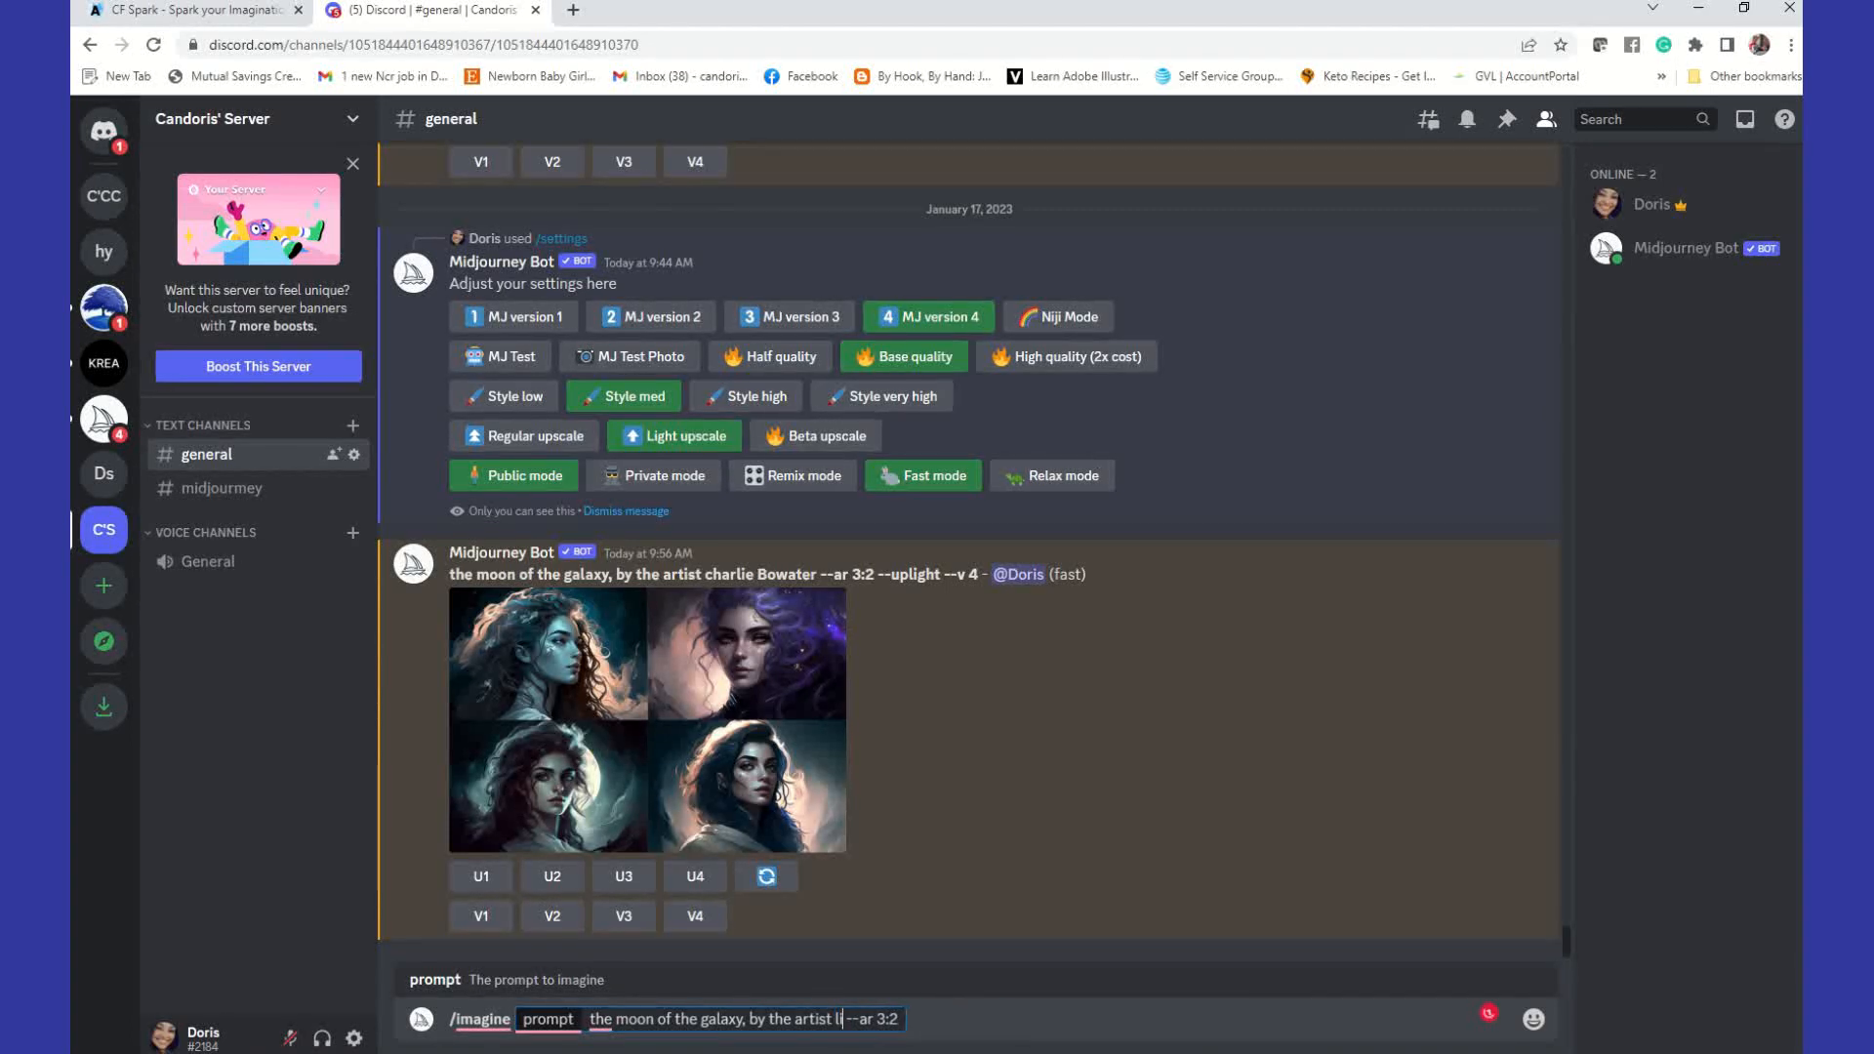
{"action": "type", "text": "a frank"}
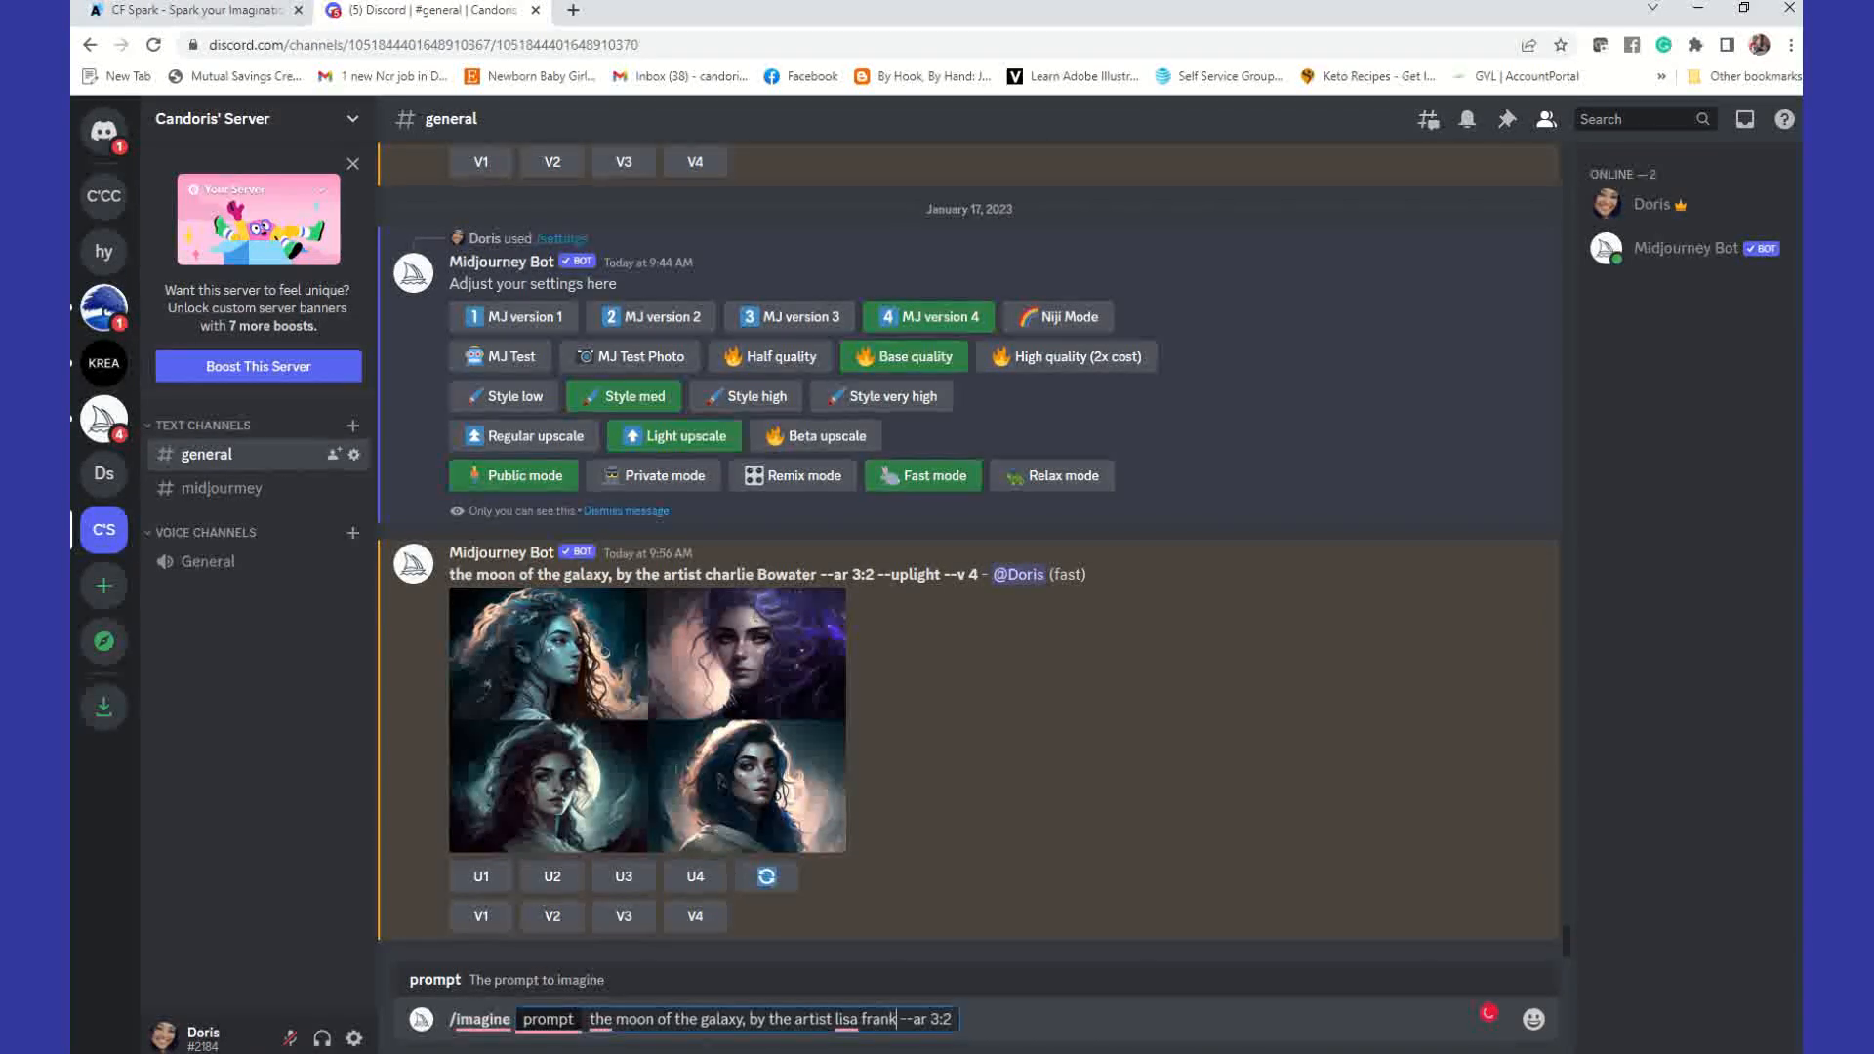
{"action": "key", "text": "Return"}
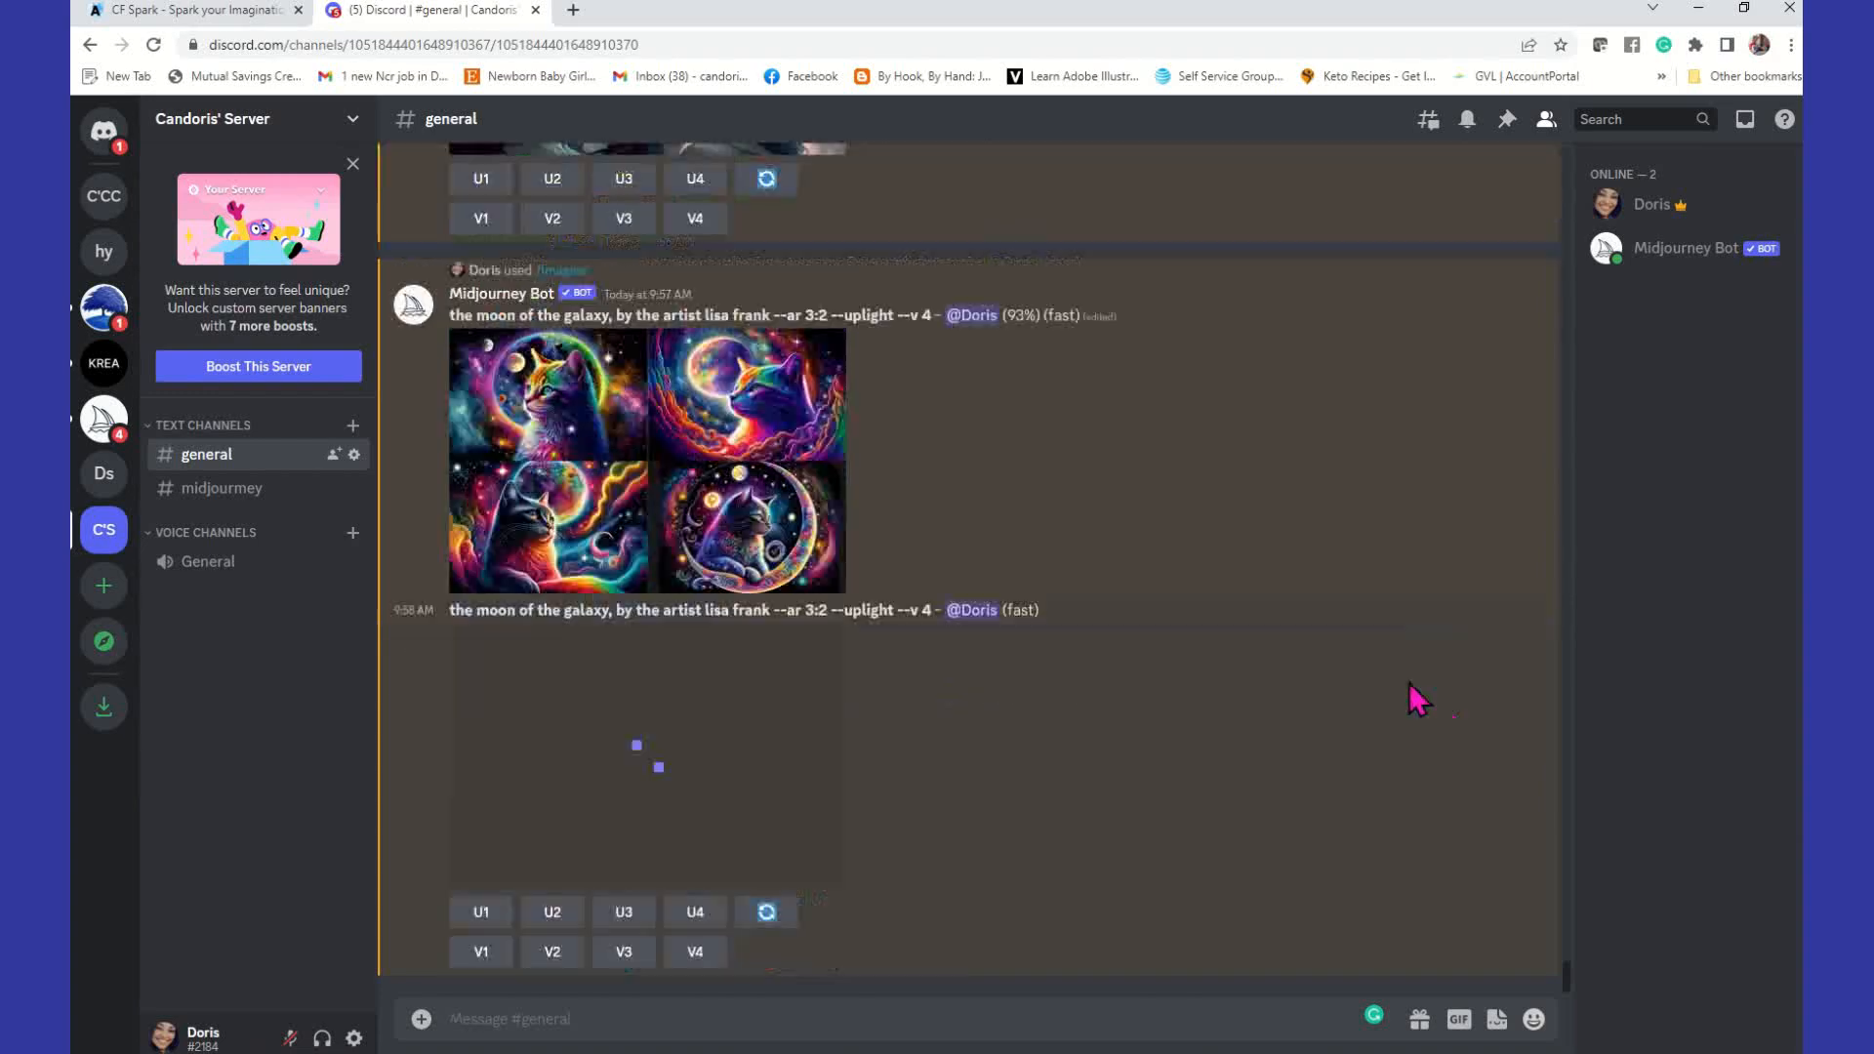
Step: View the generated Lisa Frank image grid at full size in the browser and return to the channel
{"action": "left_click", "coordinate": [796, 732]}
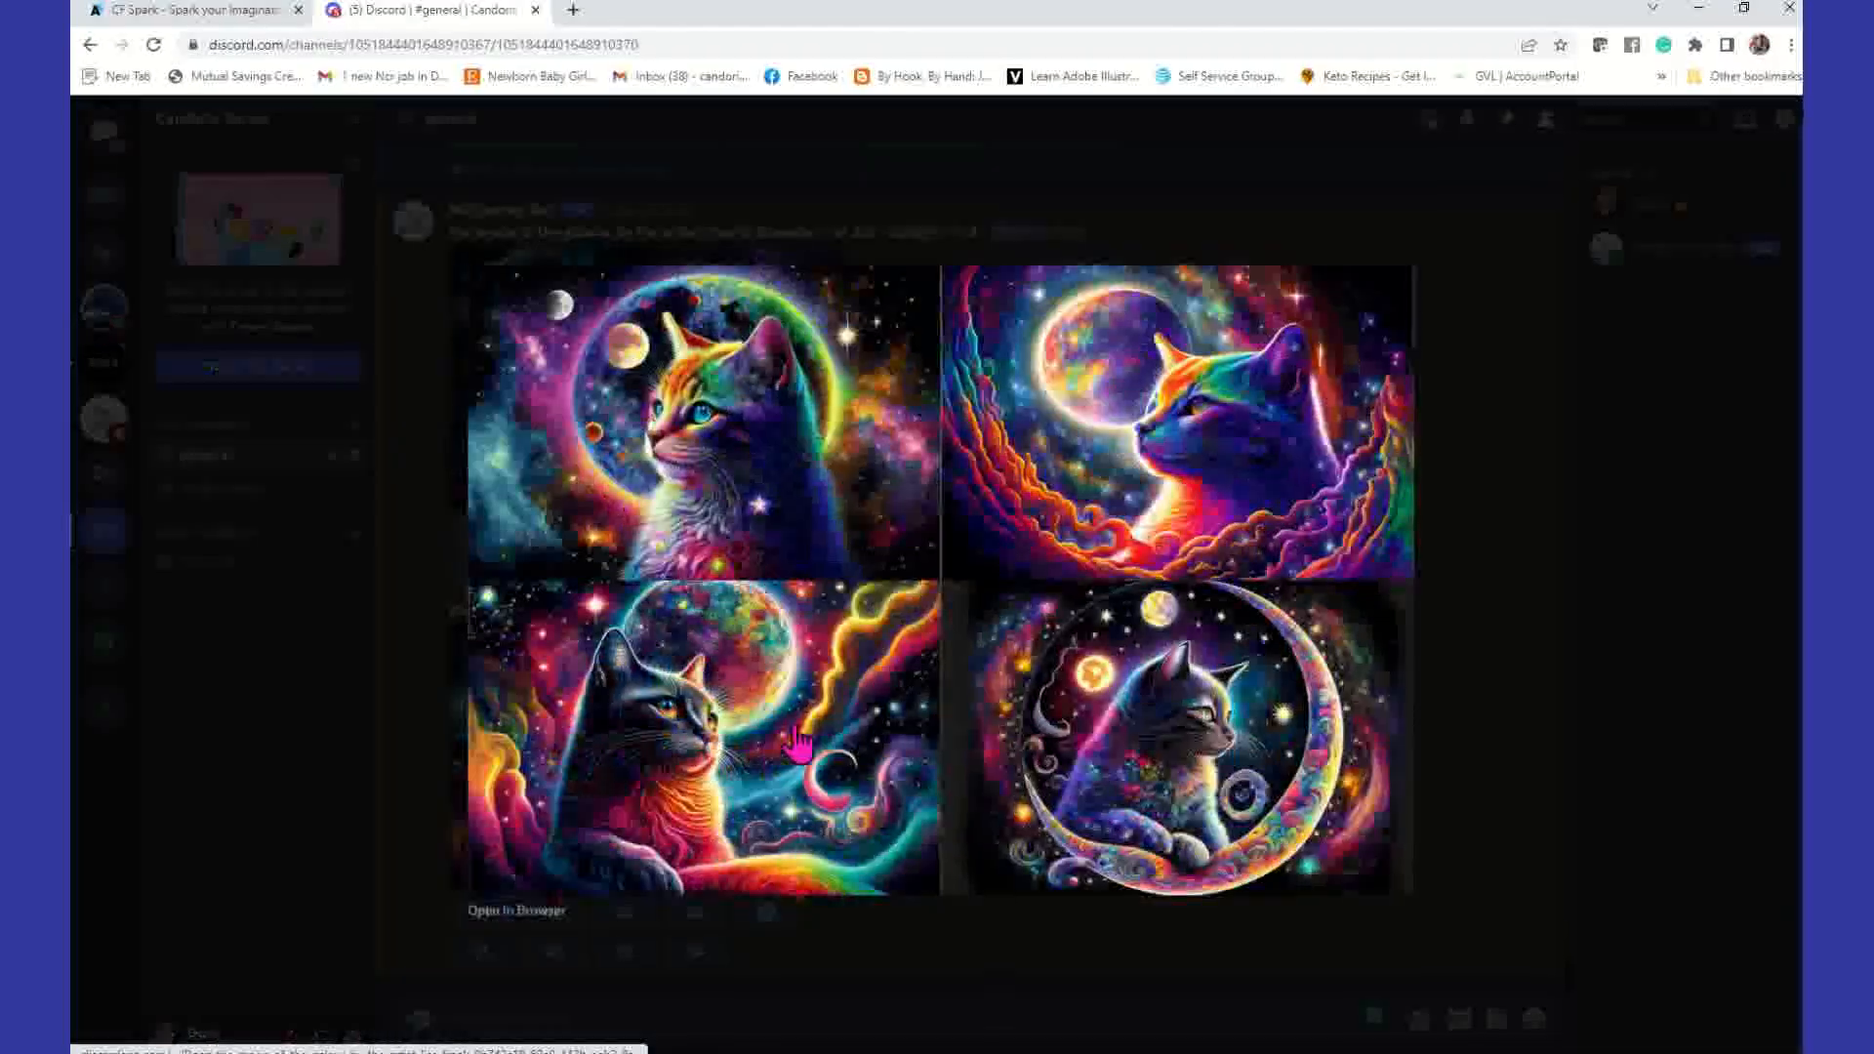
{"action": "left_click", "coordinate": [563, 923]}
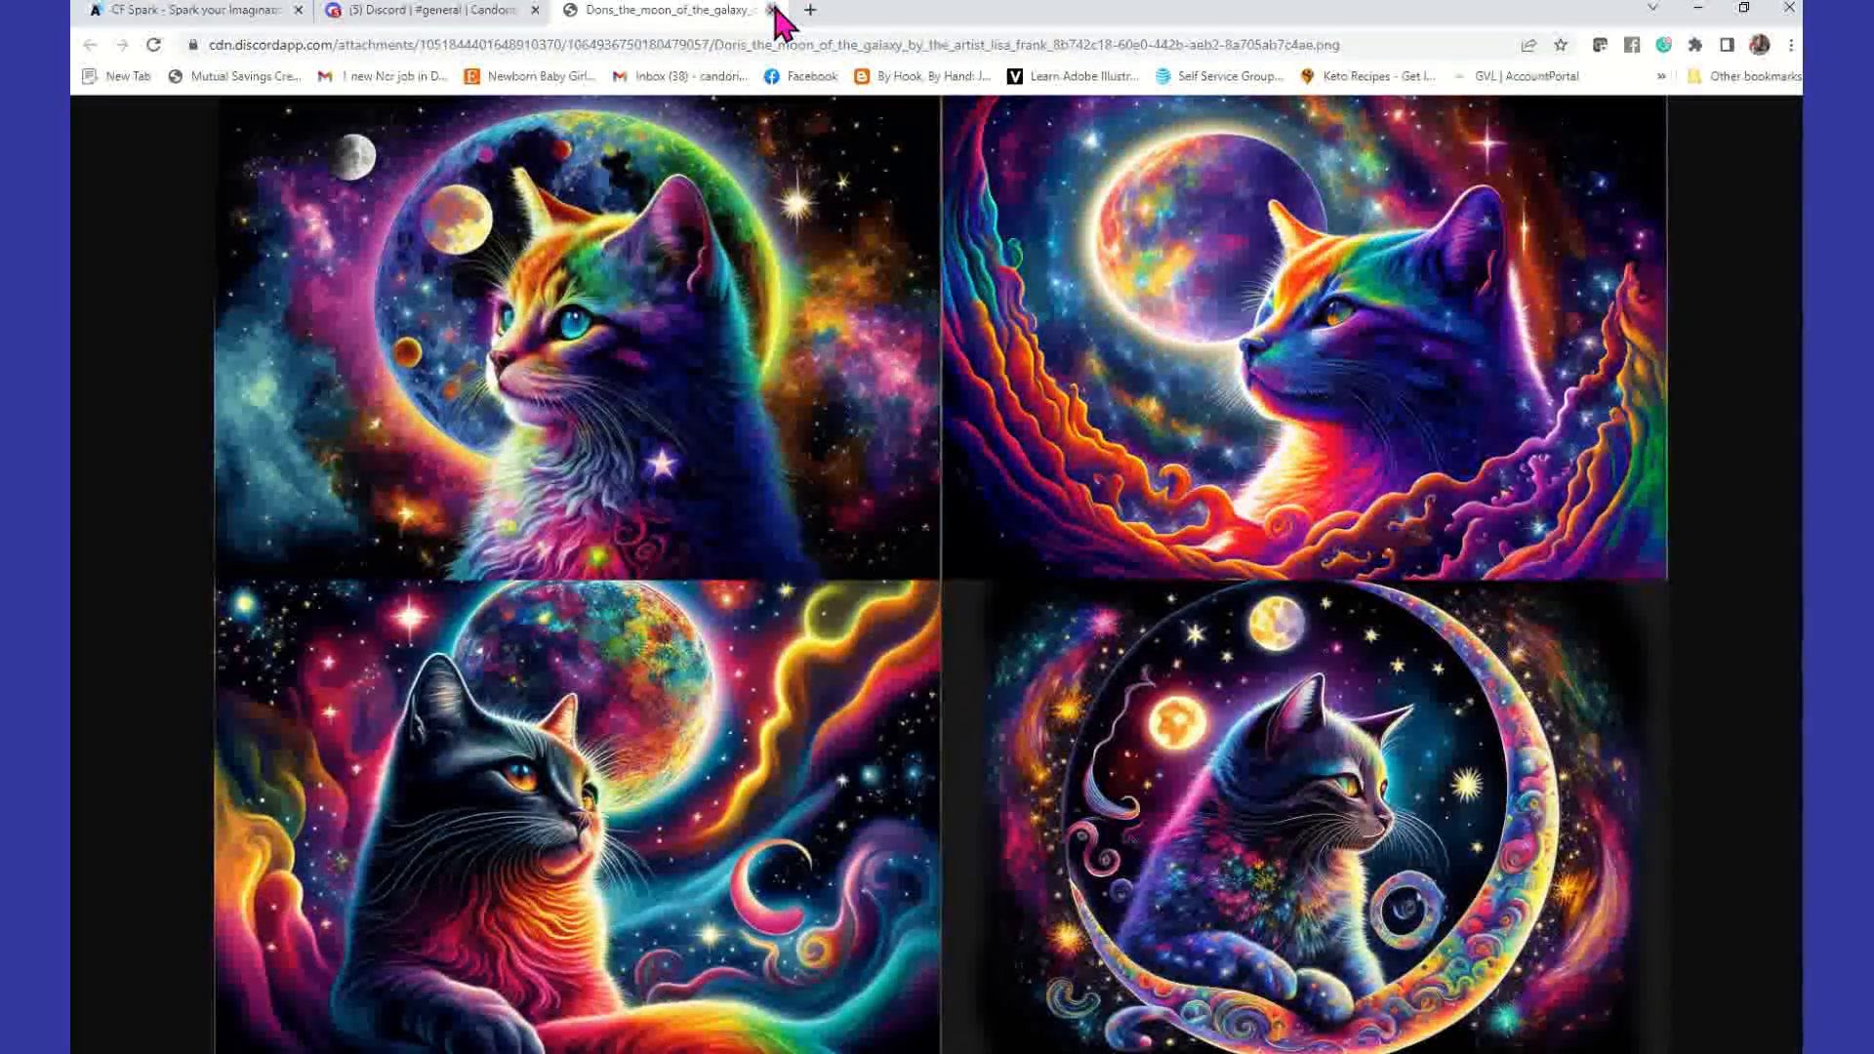
{"action": "left_click", "coordinate": [772, 9]}
{"action": "left_click", "coordinate": [1540, 488]}
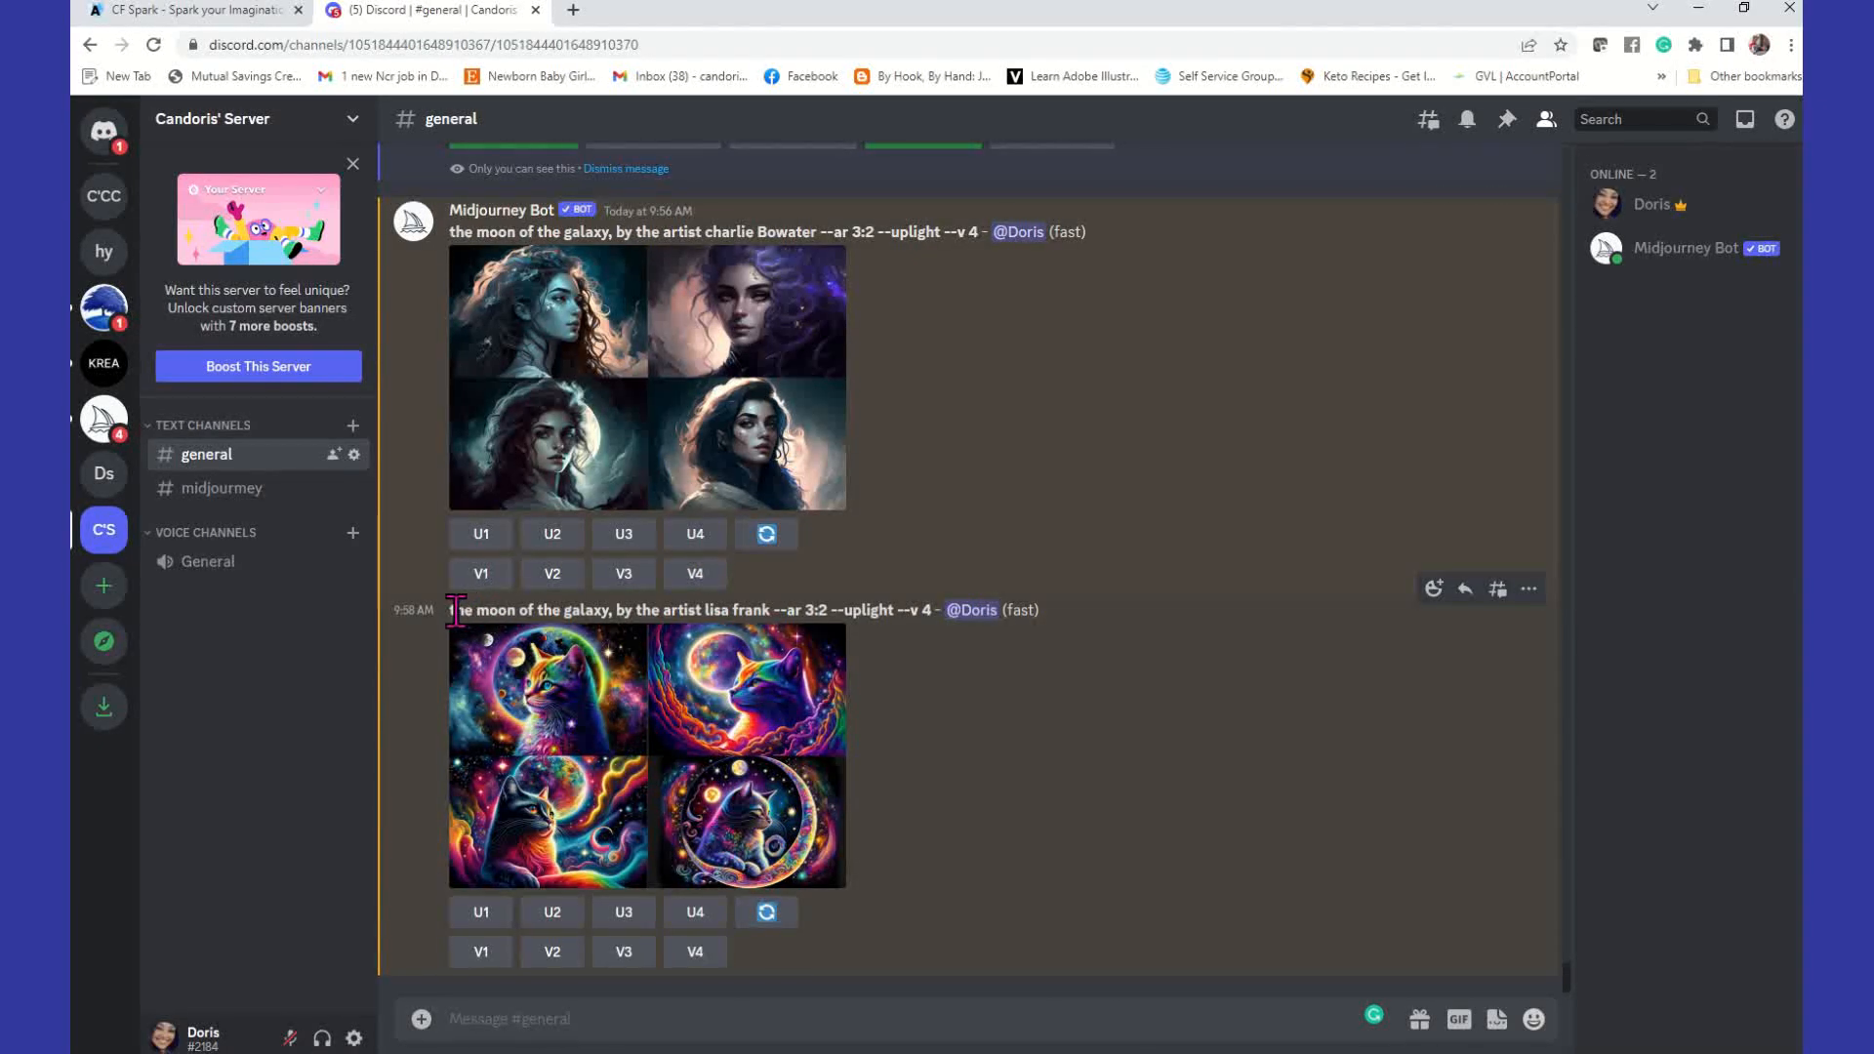
Step: Try to copy the Lisa Frank prompt text from its beginning through "--ar 3:2"
{"action": "left_click_drag", "start_coordinate": [445, 611], "coordinate": [829, 618]}
{"action": "right_click", "coordinate": [829, 618]}
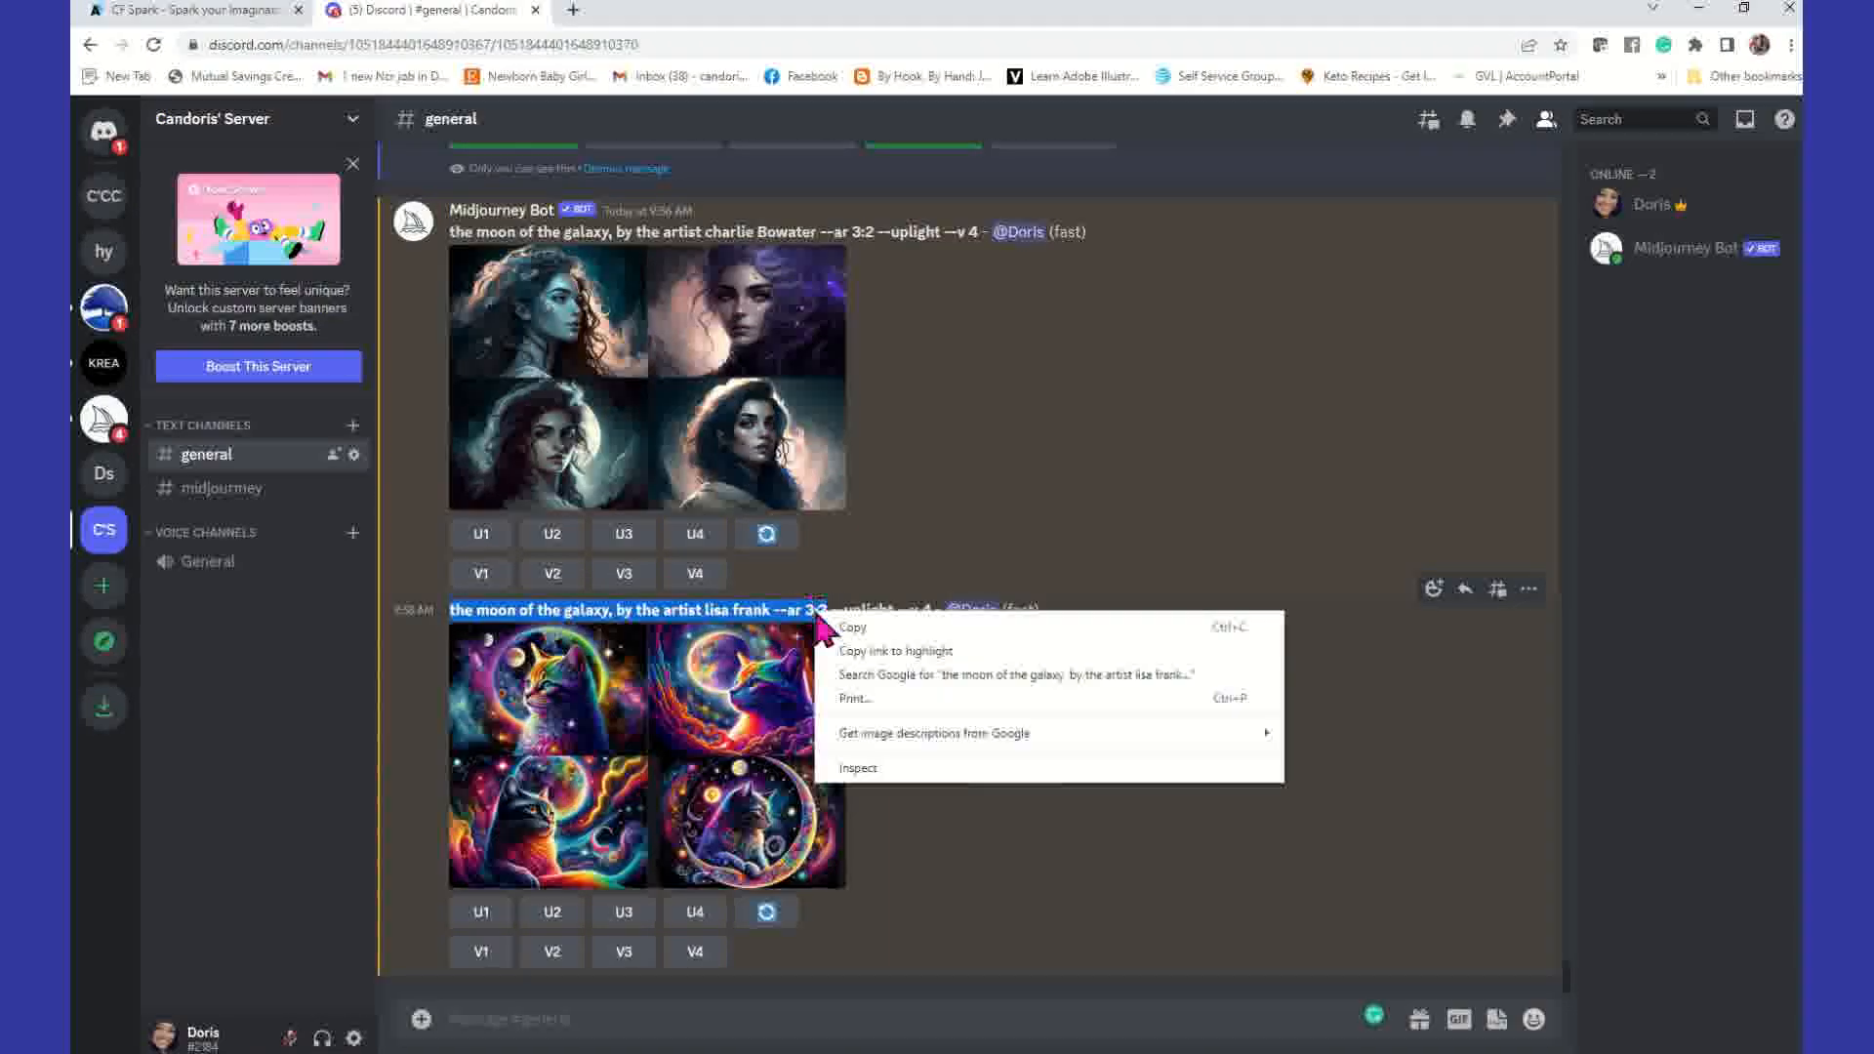
{"action": "left_click", "coordinate": [883, 632]}
Step: Start another /imagine command in the general channel's message box
{"action": "left_click", "coordinate": [681, 1017]}
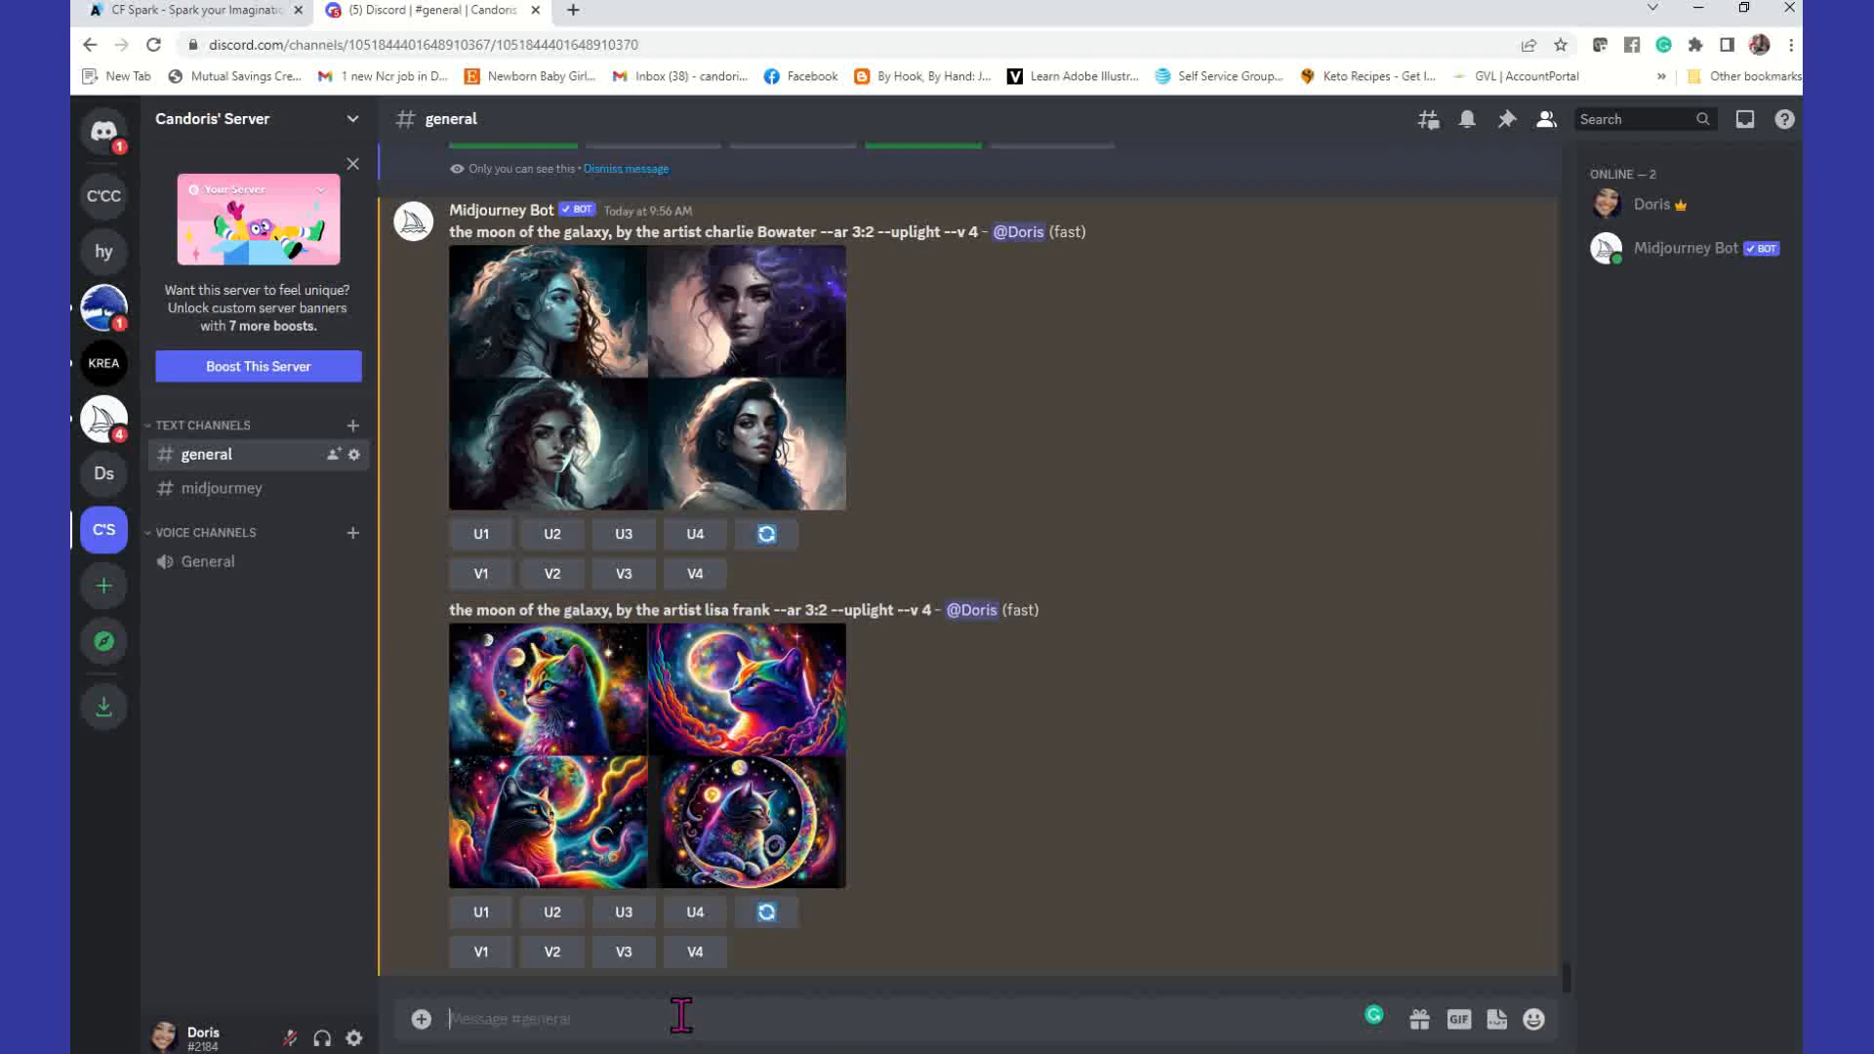
{"action": "type", "text": "/"}
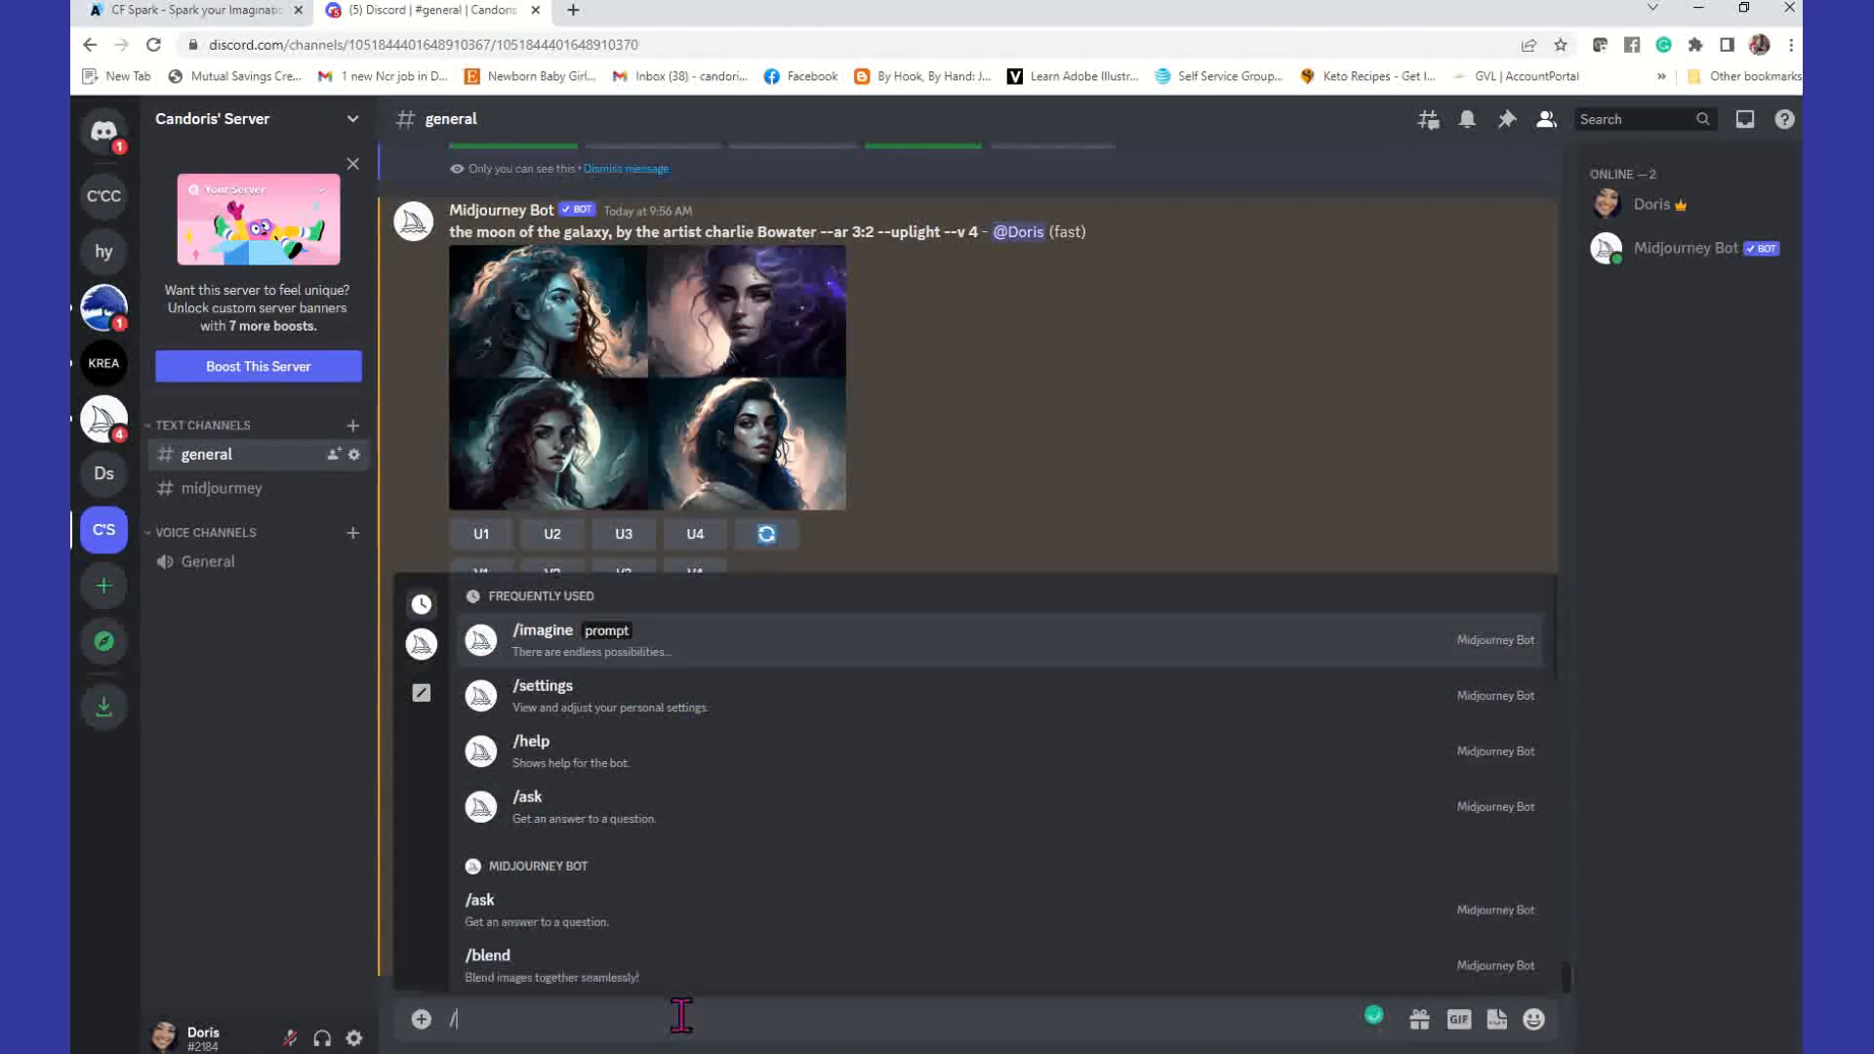
{"action": "type", "text": "im"}
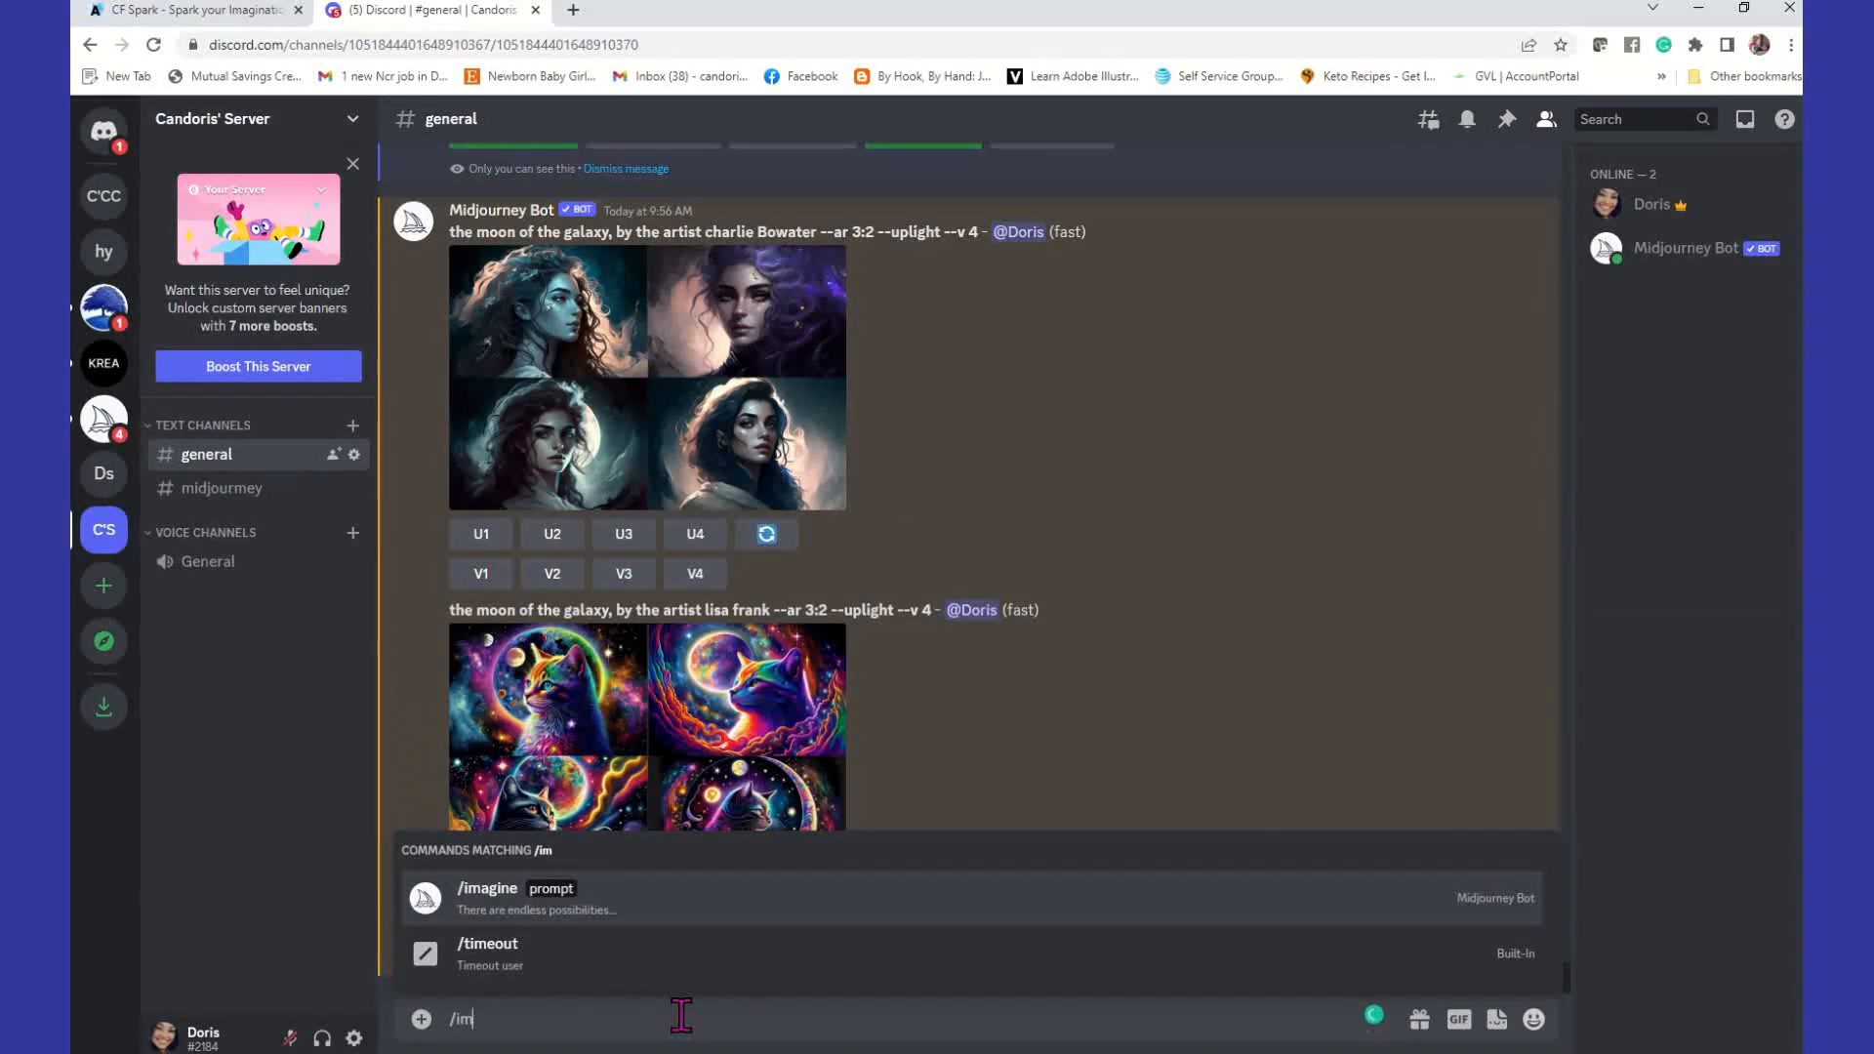
{"action": "key", "text": "Return"}
{"action": "key", "text": "ctrl+v"}
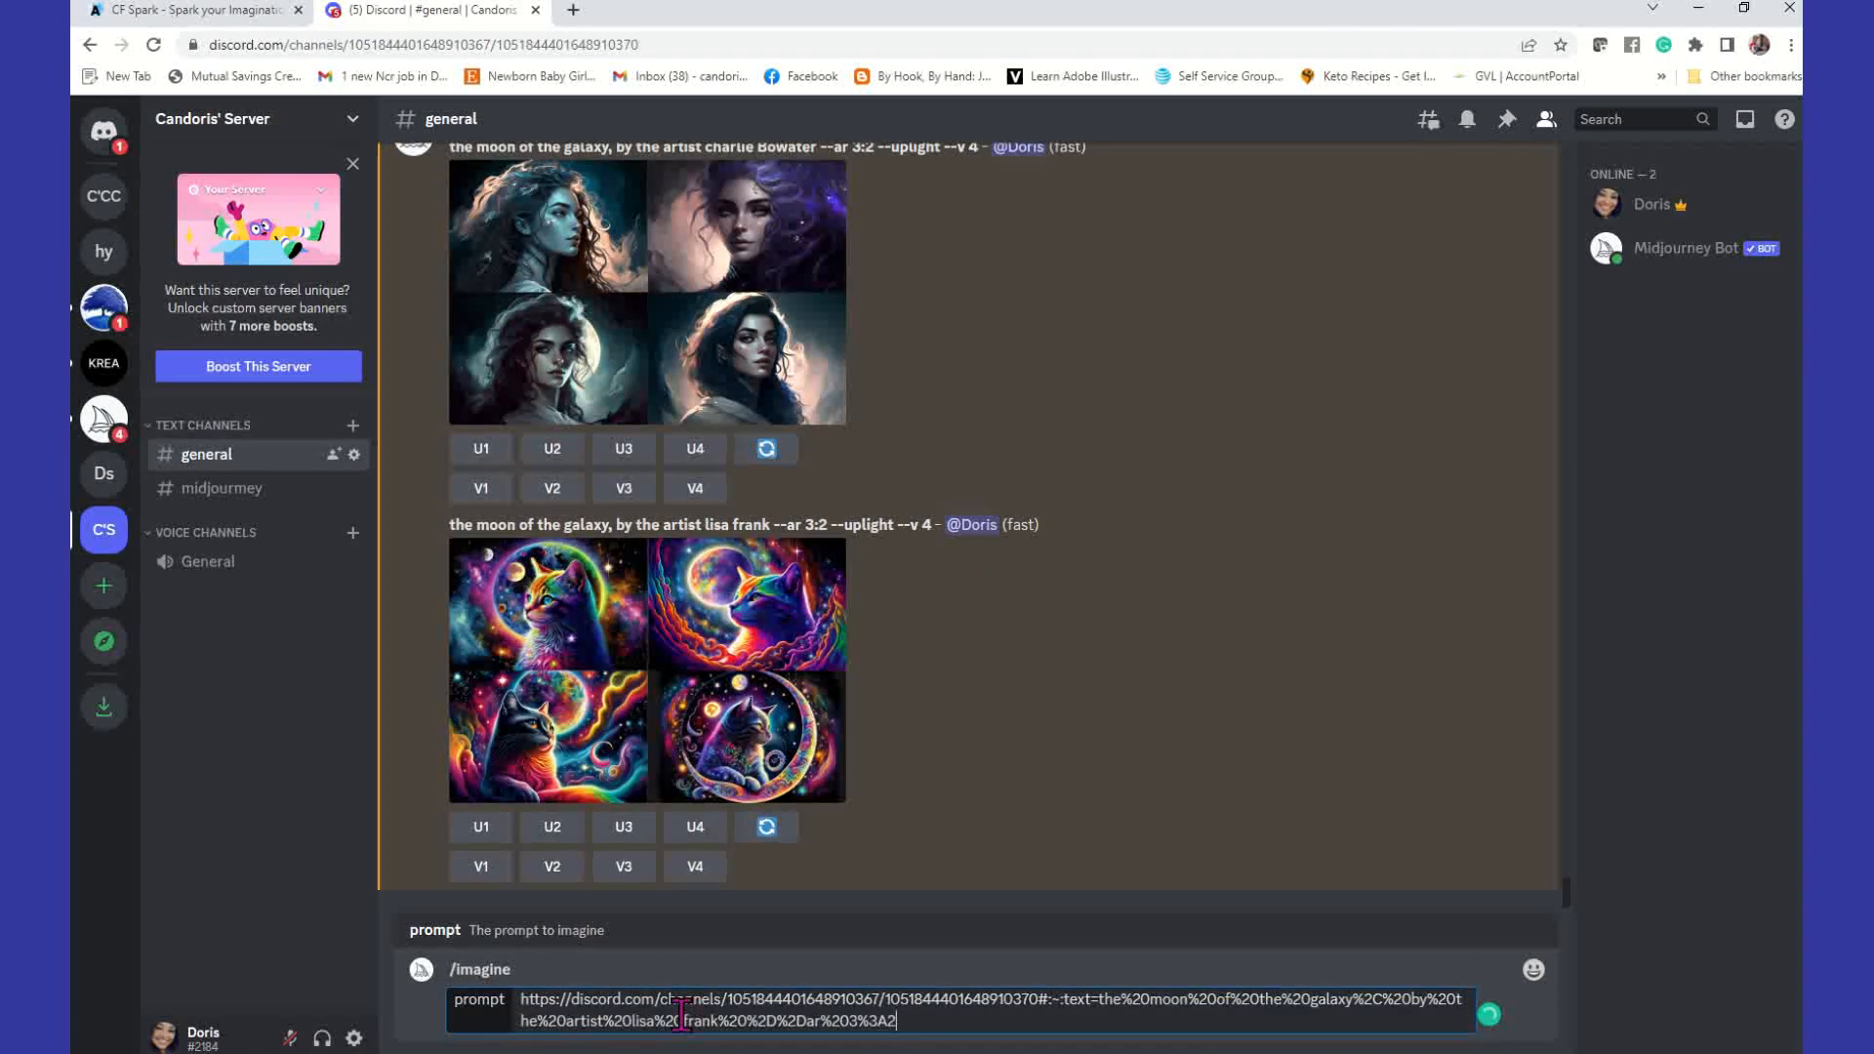
{"action": "key", "text": "BackSpace"}
{"action": "key", "text": "BackSpace"}
{"action": "key", "text": "BackSpace"}
{"action": "key", "text": "BackSpace"}
{"action": "key", "text": "BackSpace"}
{"action": "key", "text": "BackSpace"}
{"action": "key", "text": "BackSpace"}
{"action": "key", "text": "BackSpace"}
{"action": "key", "text": "BackSpace"}
{"action": "key", "text": "BackSpace"}
{"action": "key", "text": "BackSpace"}
{"action": "key", "text": "BackSpace"}
{"action": "key", "text": "BackSpace"}
{"action": "key", "text": "BackSpace"}
{"action": "key", "text": "BackSpace"}
{"action": "key", "text": "BackSpace"}
{"action": "key", "text": "BackSpace"}
{"action": "key", "text": "BackSpace"}
{"action": "key", "text": "BackSpace"}
{"action": "key", "text": "BackSpace"}
{"action": "key", "text": "BackSpace"}
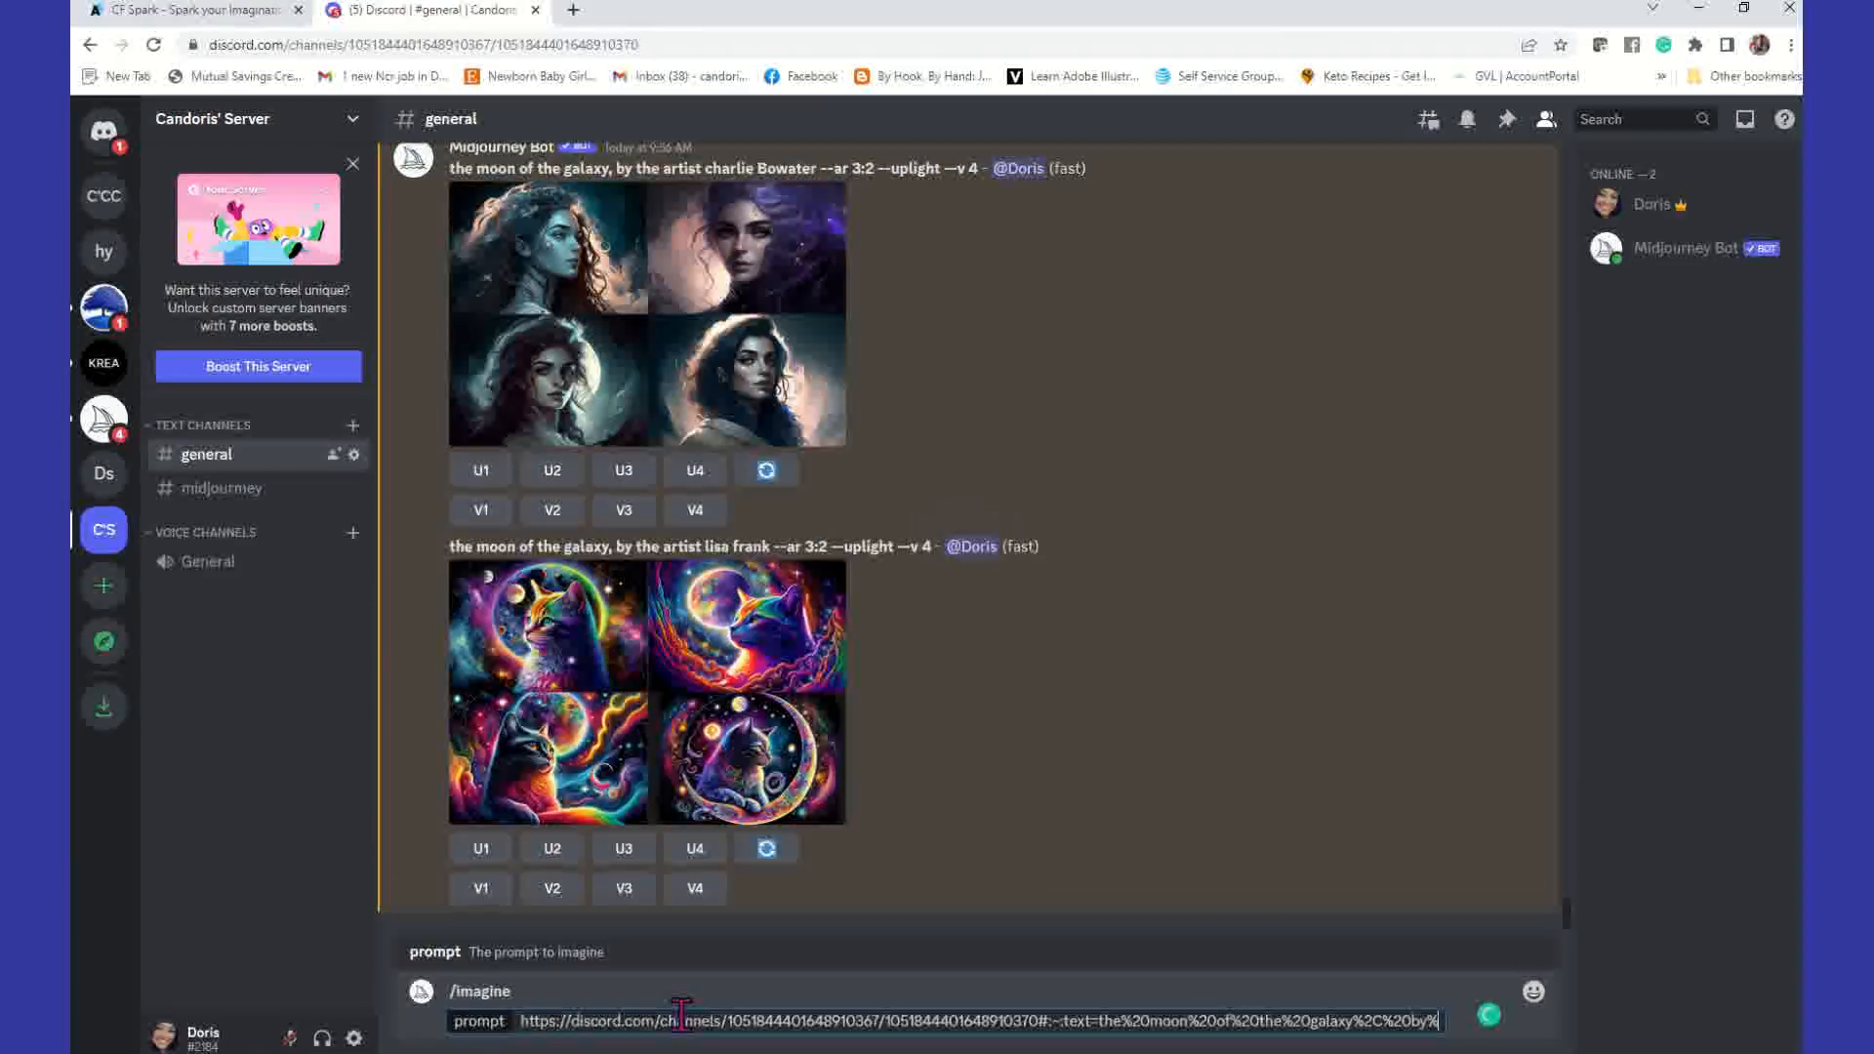
{"action": "key", "text": "BackSpace"}
{"action": "key", "text": "BackSpace"}
{"action": "key", "text": "BackSpace"}
{"action": "key", "text": "BackSpace"}
{"action": "key", "text": "BackSpace"}
{"action": "key", "text": "BackSpace"}
{"action": "key", "text": "BackSpace"}
{"action": "key", "text": "BackSpace"}
{"action": "key", "text": "BackSpace"}
{"action": "key", "text": "BackSpace"}
{"action": "key", "text": "BackSpace"}
{"action": "key", "text": "BackSpace"}
{"action": "key", "text": "BackSpace"}
{"action": "key", "text": "BackSpace"}
{"action": "key", "text": "BackSpace"}
{"action": "key", "text": "BackSpace"}
{"action": "key", "text": "BackSpace"}
{"action": "key", "text": "BackSpace"}
{"action": "key", "text": "BackSpace"}
{"action": "key", "text": "BackSpace"}
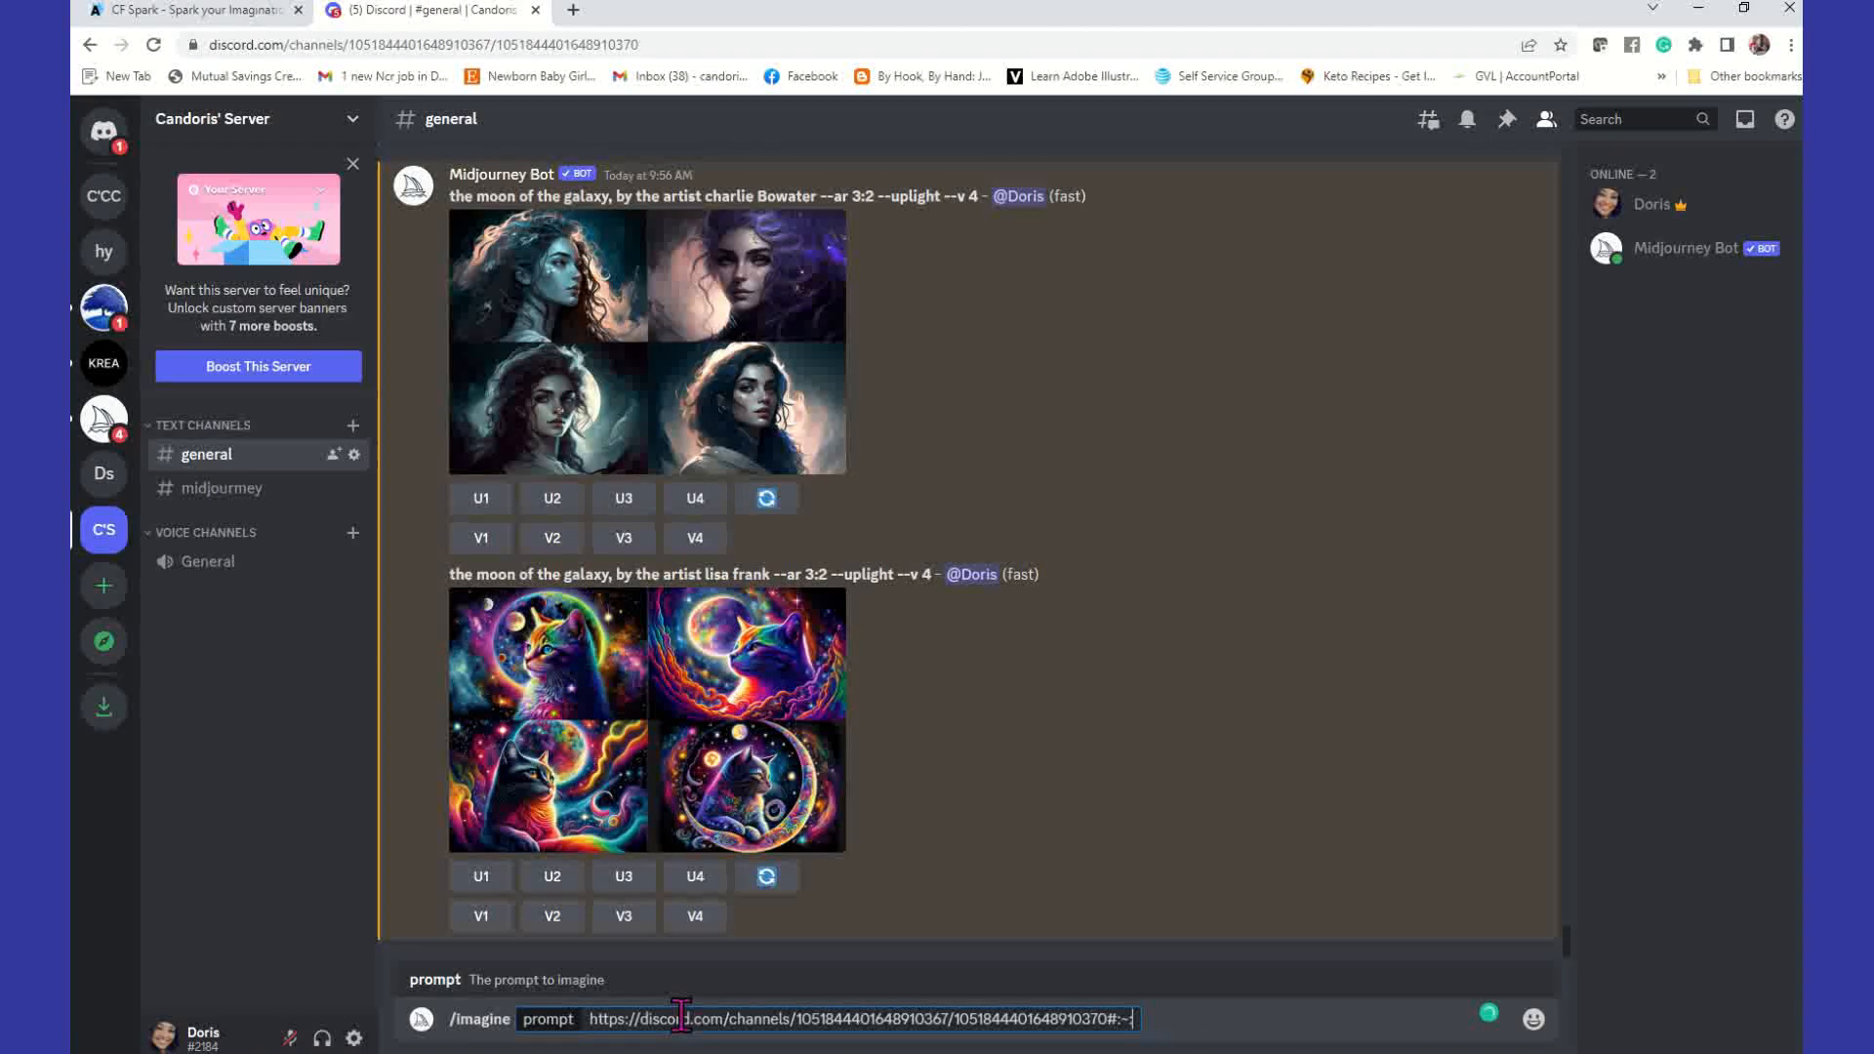
{"action": "key", "text": "BackSpace"}
{"action": "key", "text": "BackSpace"}
{"action": "key", "text": "BackSpace"}
{"action": "key", "text": "BackSpace"}
{"action": "key", "text": "BackSpace"}
{"action": "key", "text": "BackSpace"}
{"action": "key", "text": "BackSpace"}
{"action": "key", "text": "BackSpace"}
{"action": "key", "text": "BackSpace"}
{"action": "key", "text": "BackSpace"}
{"action": "key", "text": "BackSpace"}
{"action": "key", "text": "BackSpace"}
{"action": "key", "text": "BackSpace"}
{"action": "key", "text": "BackSpace"}
{"action": "key", "text": "BackSpace"}
{"action": "key", "text": "BackSpace"}
{"action": "key", "text": "BackSpace"}
{"action": "key", "text": "BackSpace"}
{"action": "key", "text": "BackSpace"}
{"action": "key", "text": "BackSpace"}
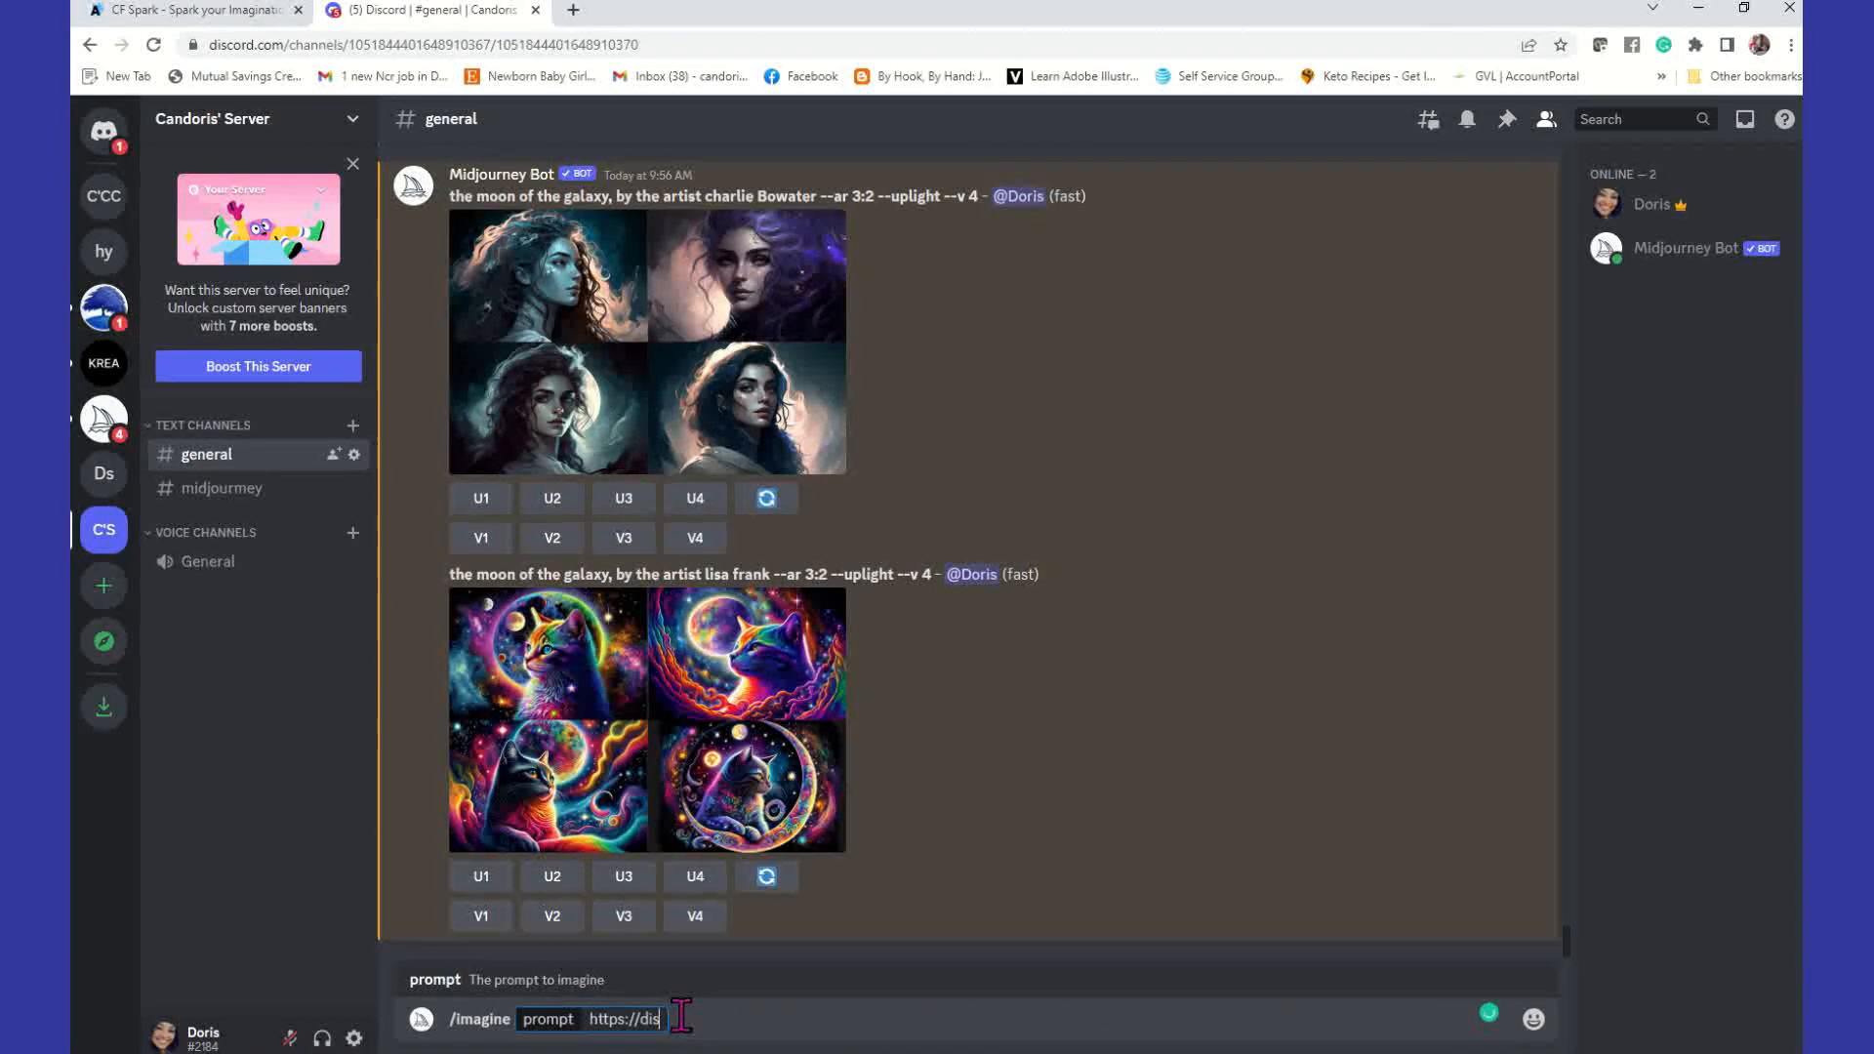
{"action": "key", "text": "BackSpace"}
{"action": "key", "text": "BackSpace"}
{"action": "key", "text": "BackSpace"}
{"action": "key", "text": "BackSpace"}
{"action": "key", "text": "BackSpace"}
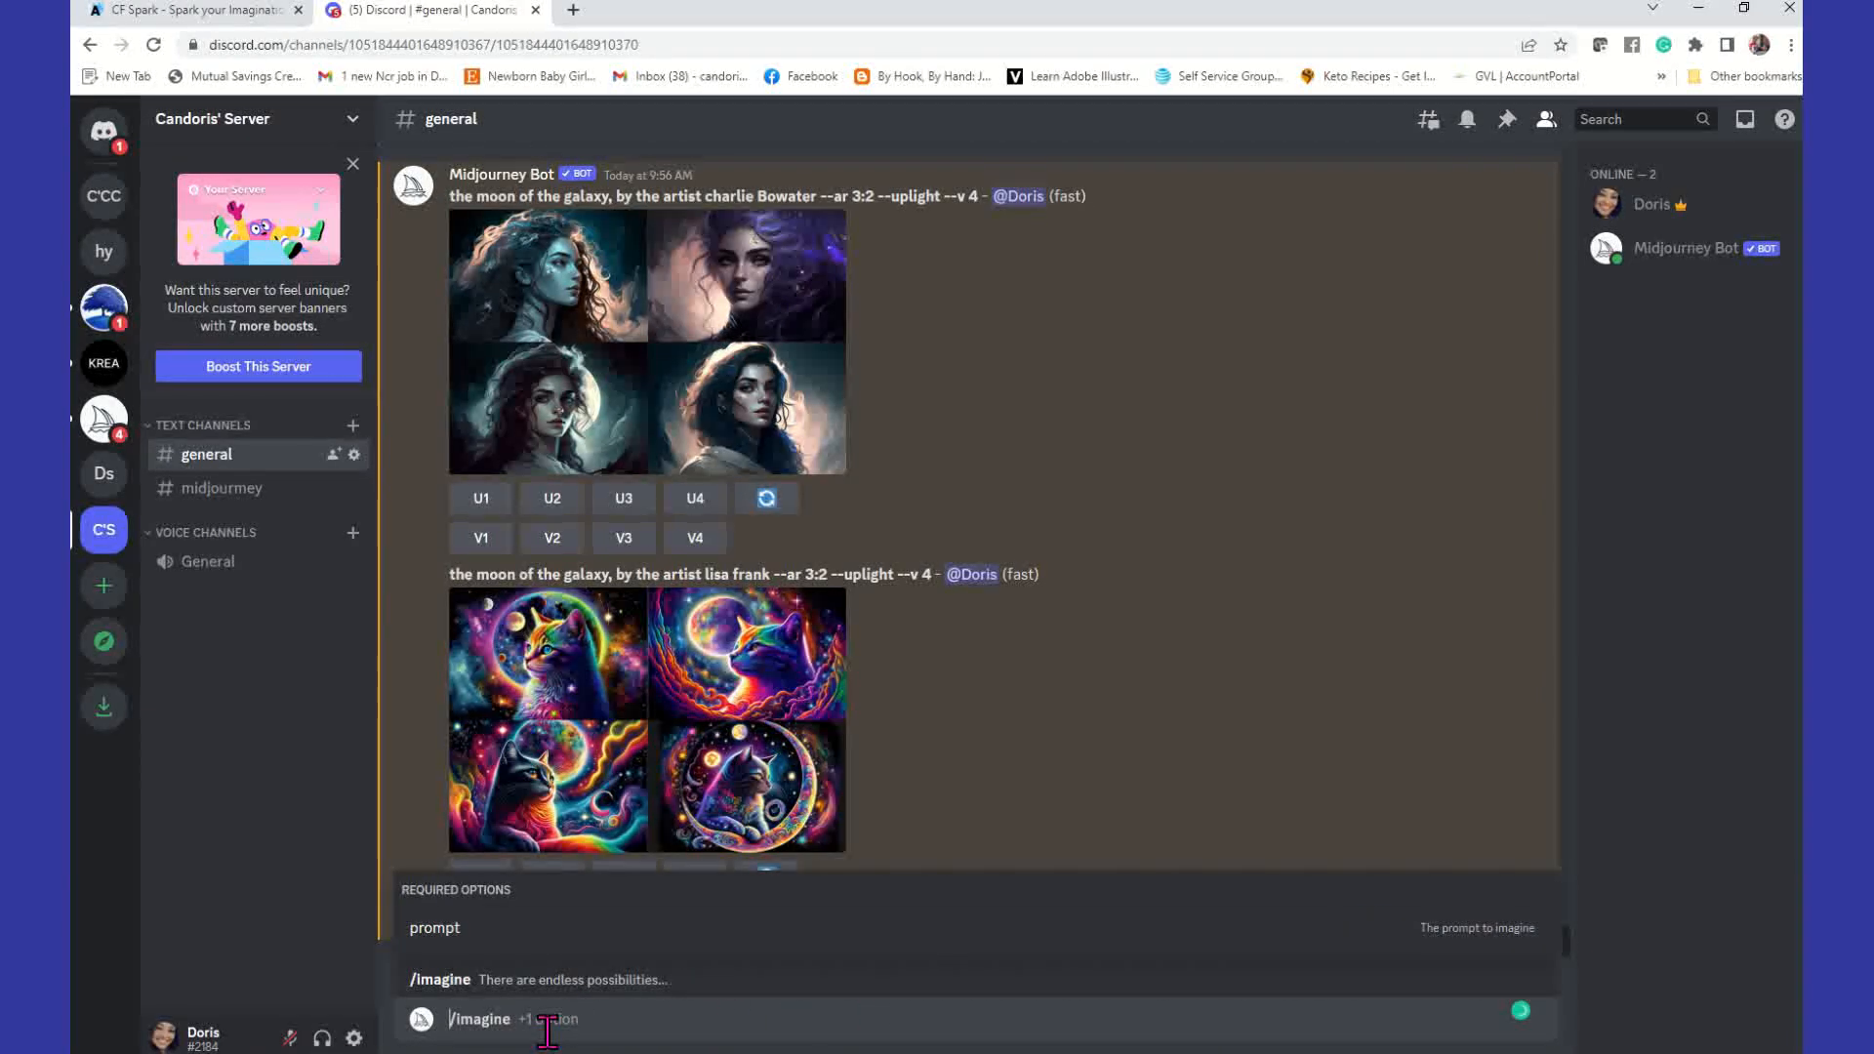
Step: Copy the Lisa Frank prompt text from its beginning through "--uplight"
{"action": "left_click_drag", "start_coordinate": [895, 576], "coordinate": [454, 576]}
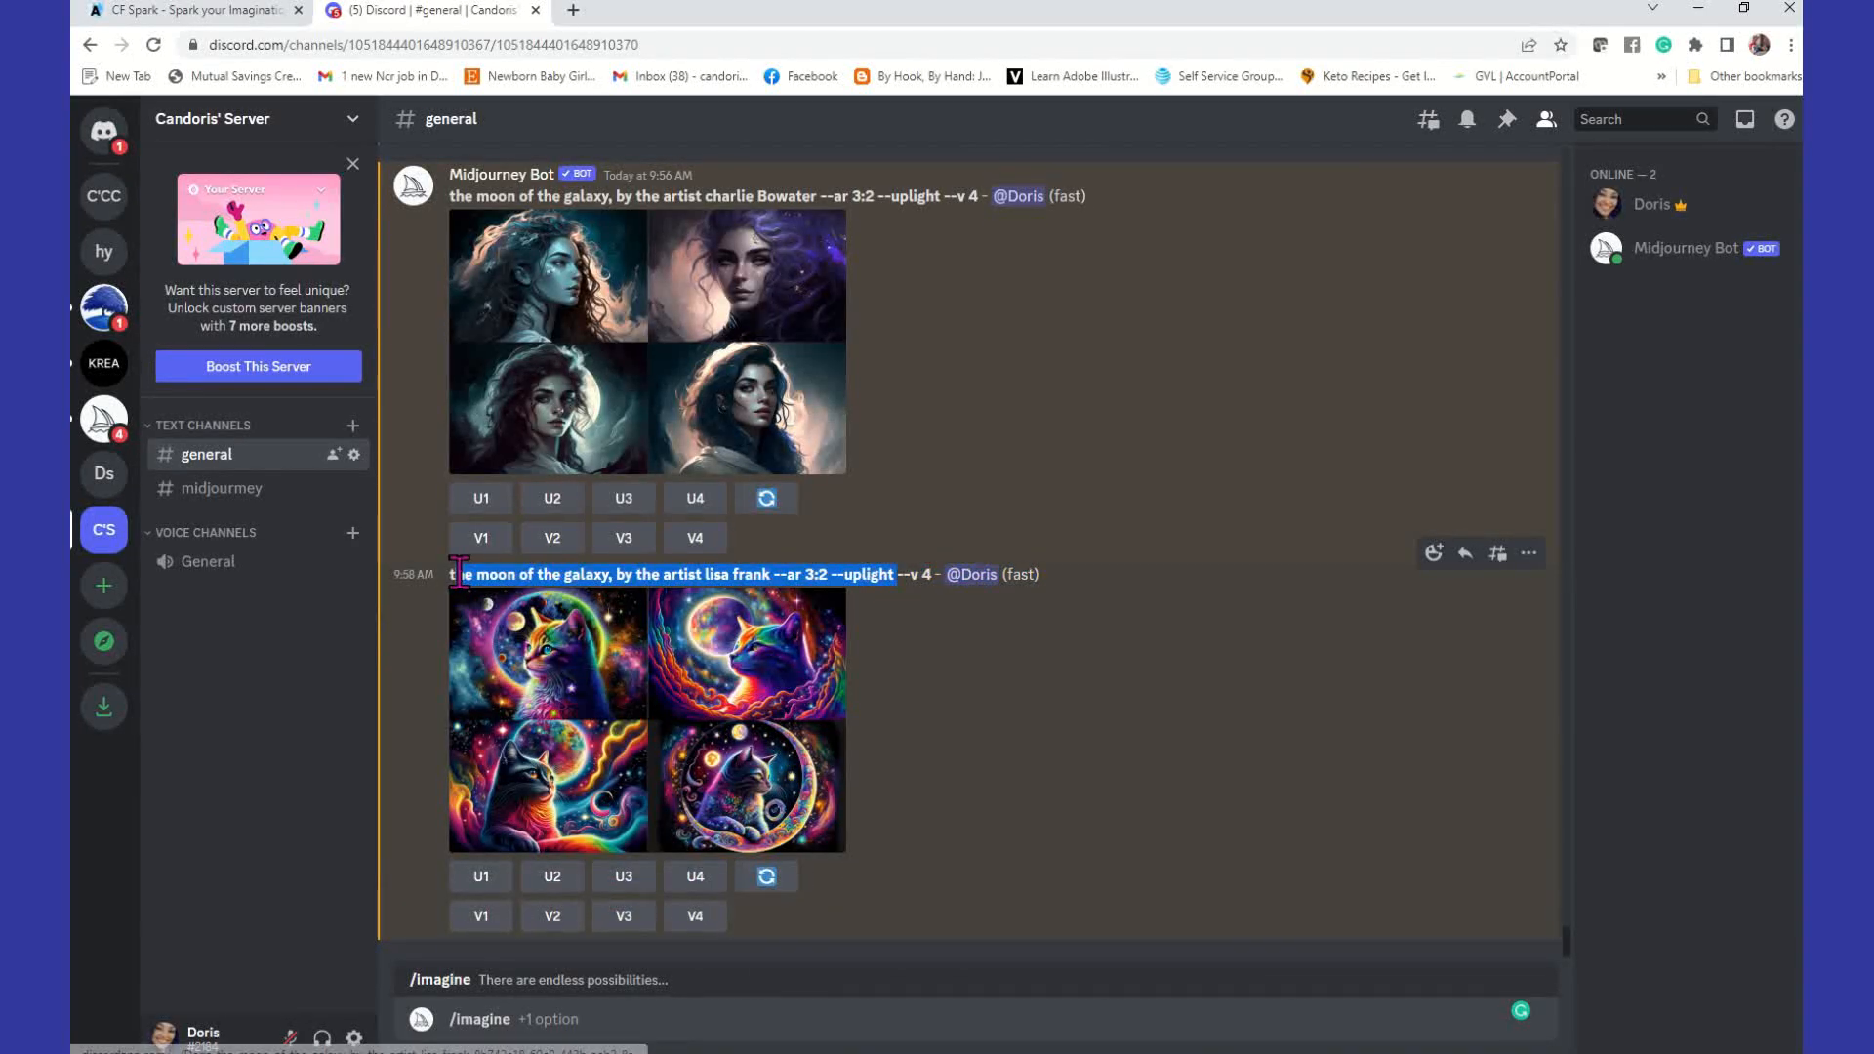
{"action": "right_click", "coordinate": [514, 578]}
{"action": "left_click", "coordinate": [565, 584]}
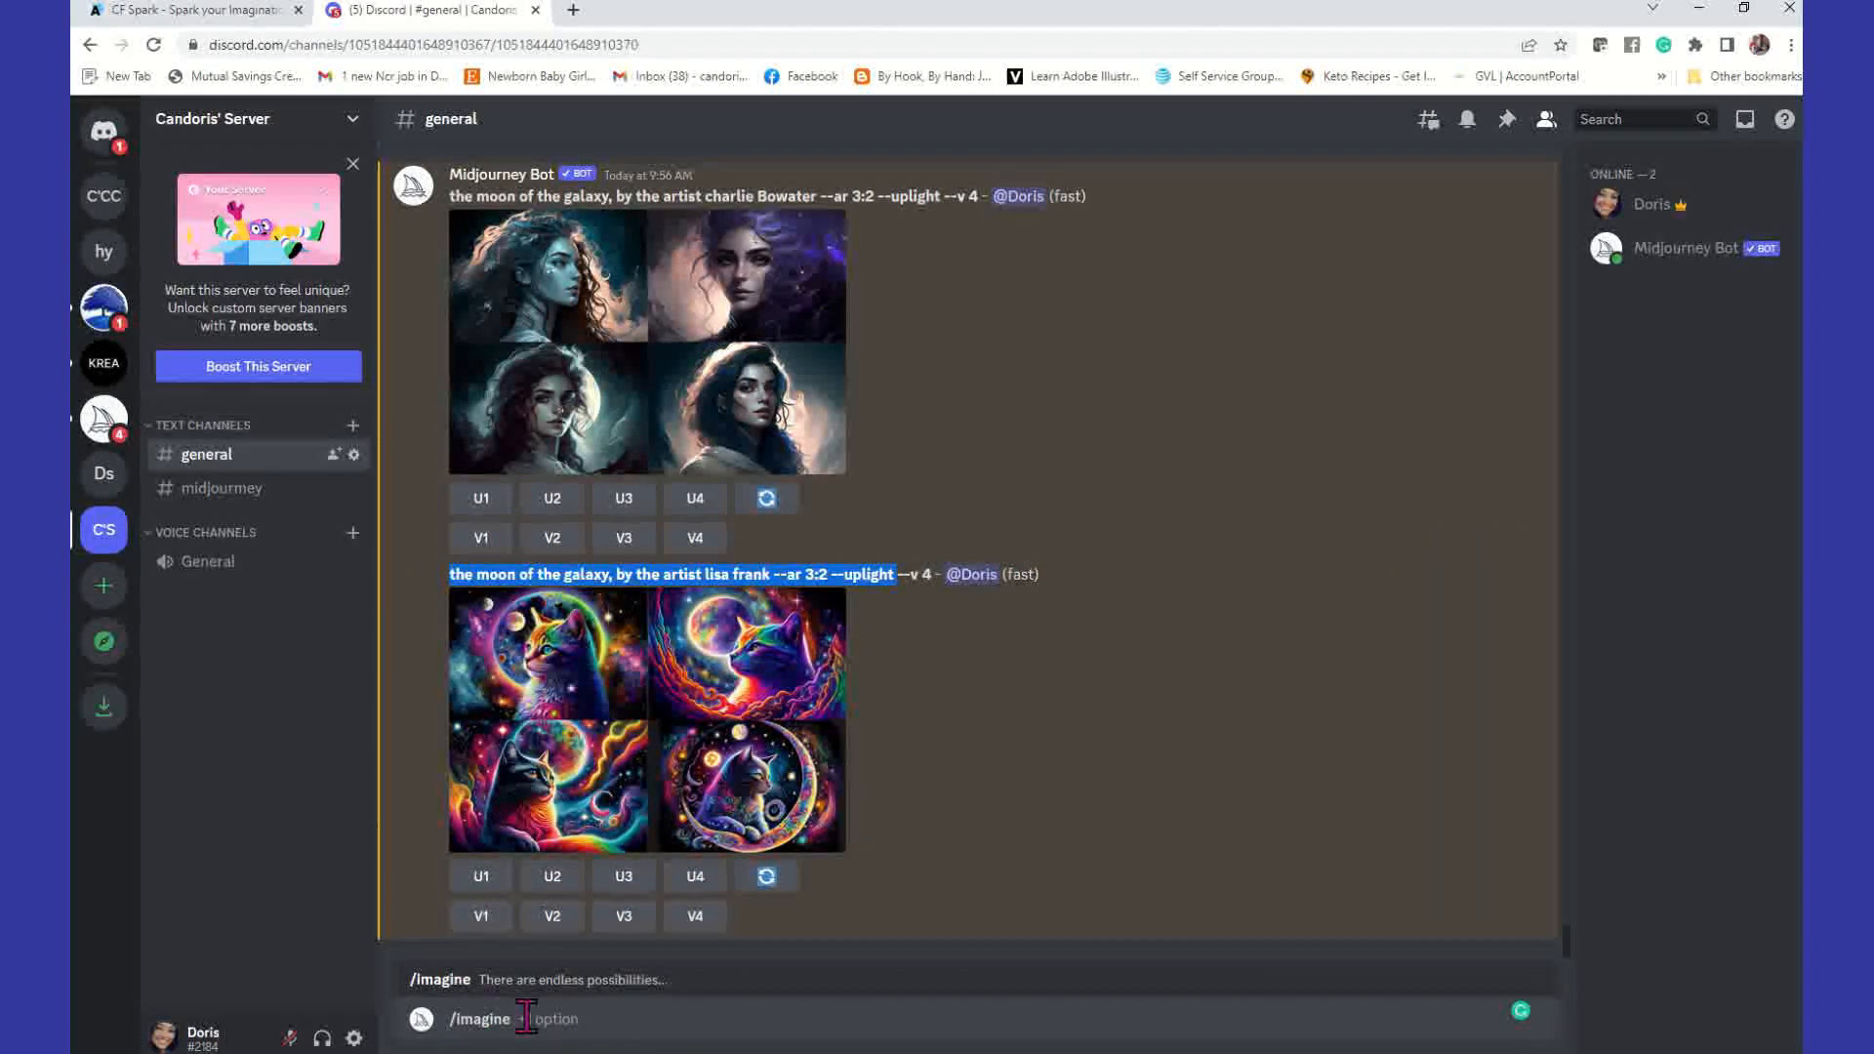
Step: Restart the /imagine command in the general channel and paste the copied Lisa Frank prompt into it
{"action": "left_click", "coordinate": [532, 1018]}
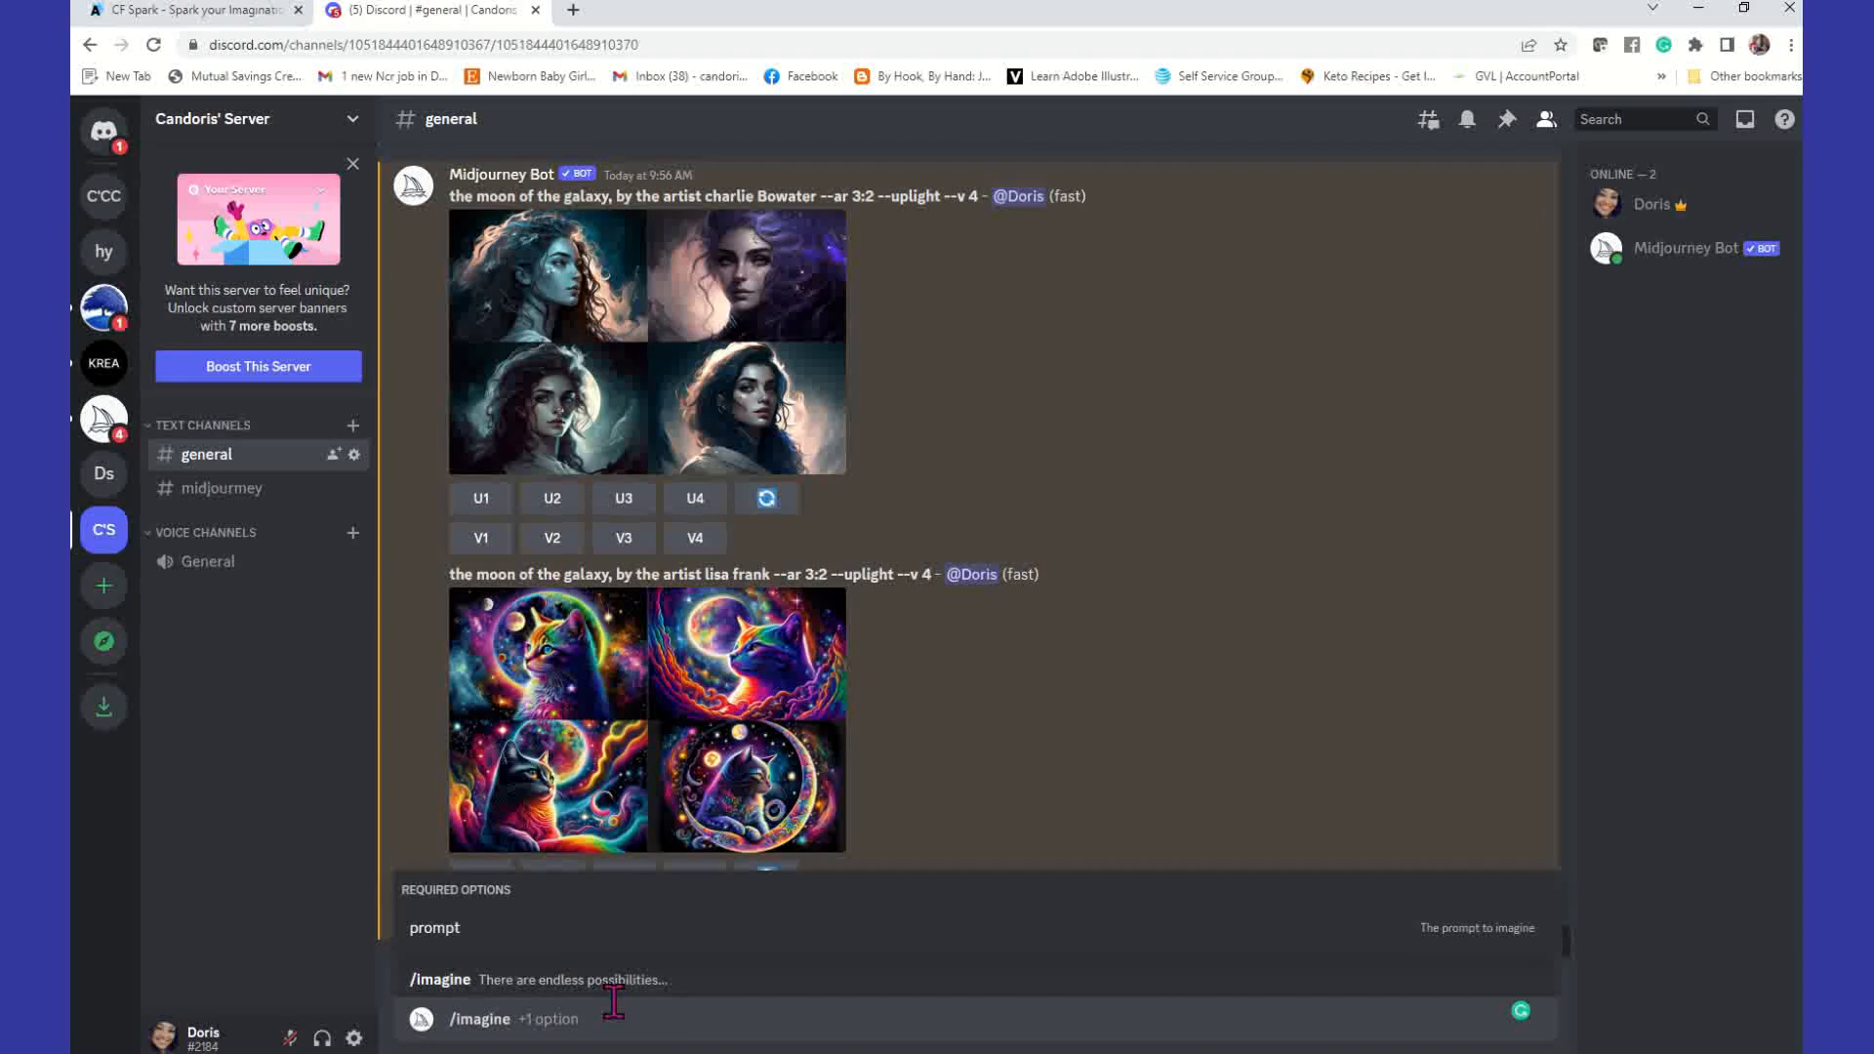
{"action": "key", "text": "Delete"}
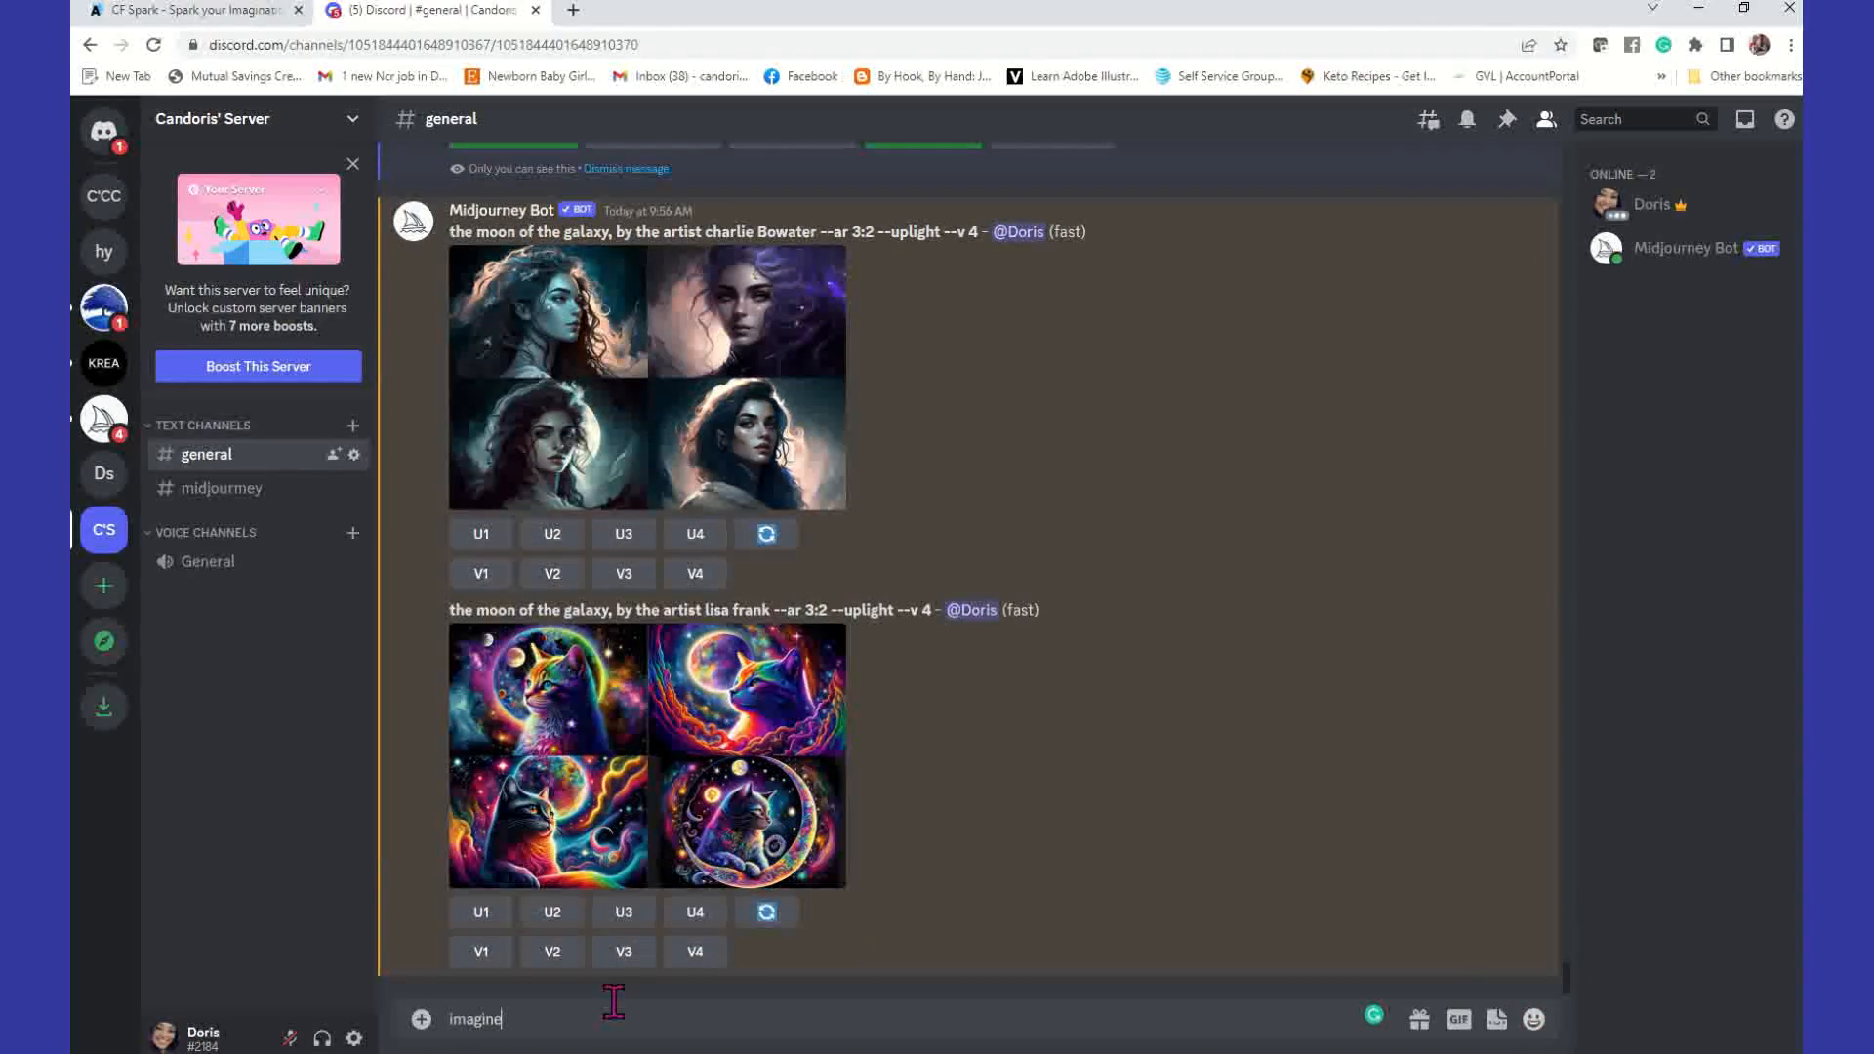
{"action": "key", "text": "BackSpace"}
{"action": "key", "text": "BackSpace"}
{"action": "type", "text": "/i"}
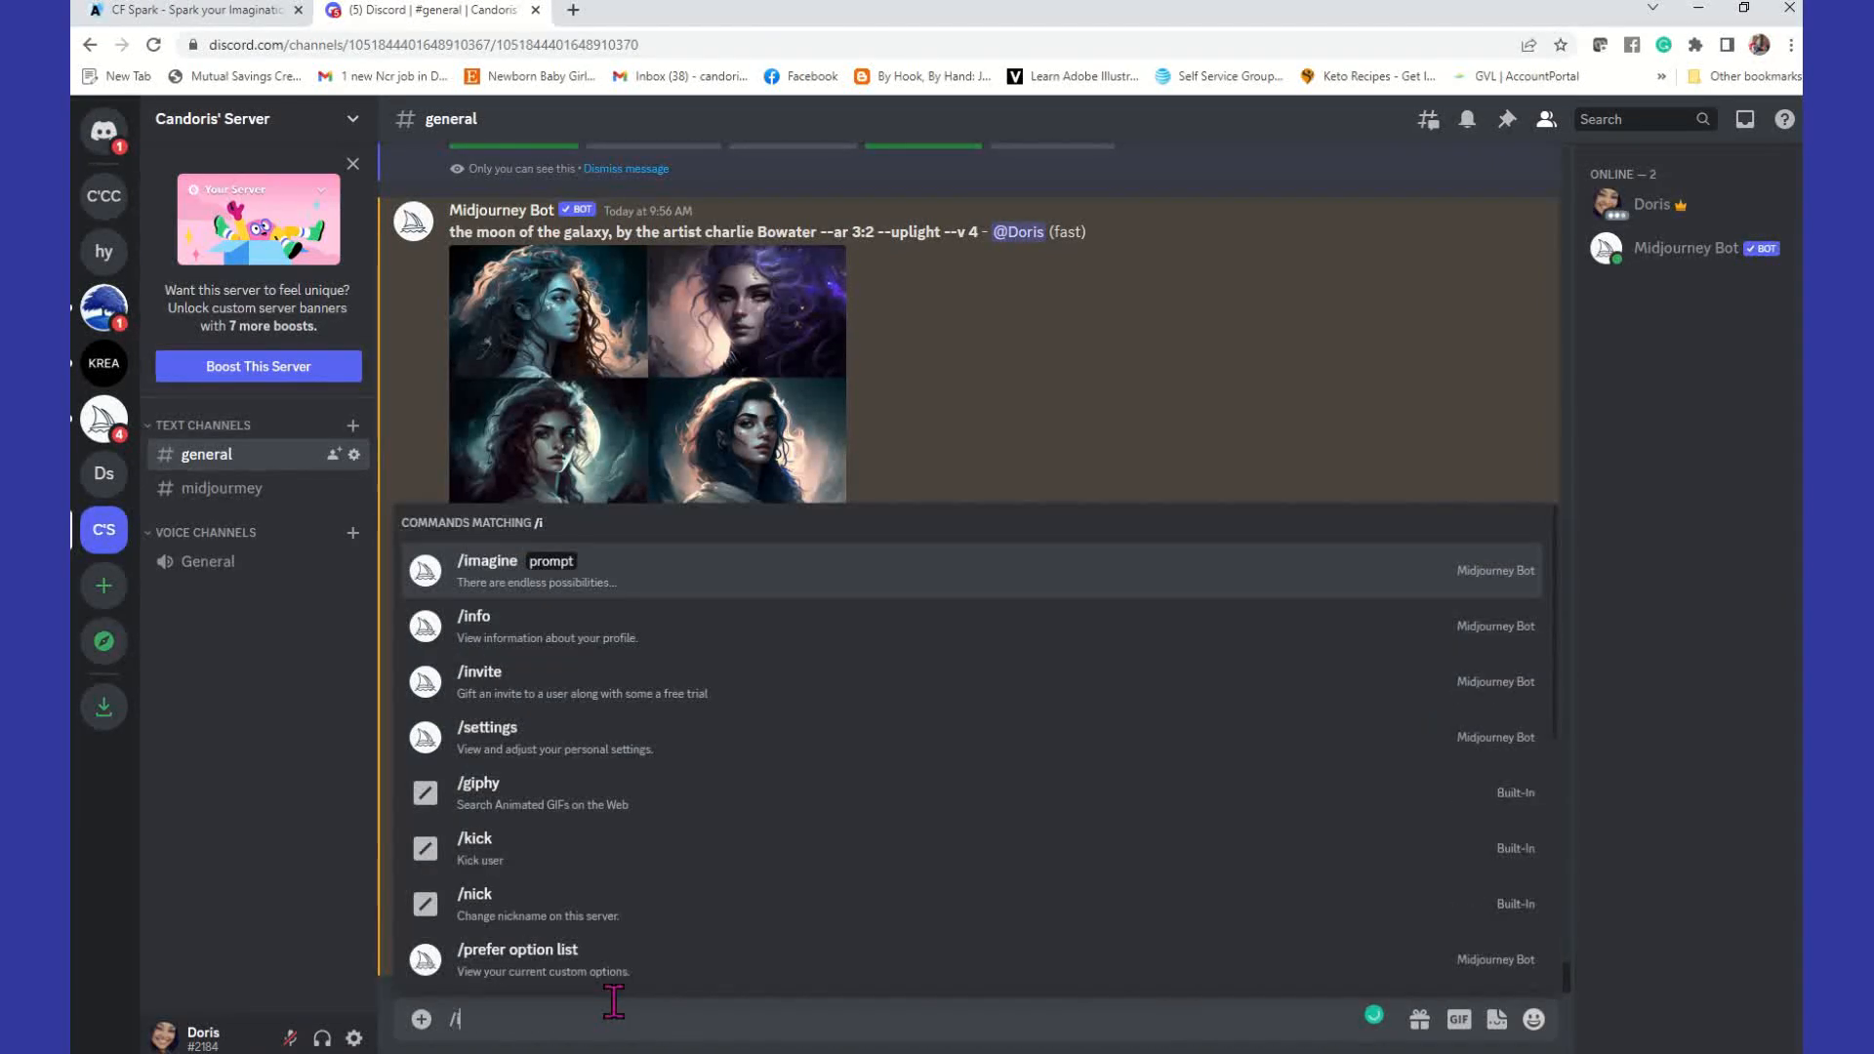
{"action": "type", "text": ","}
{"action": "type", "text": "m"}
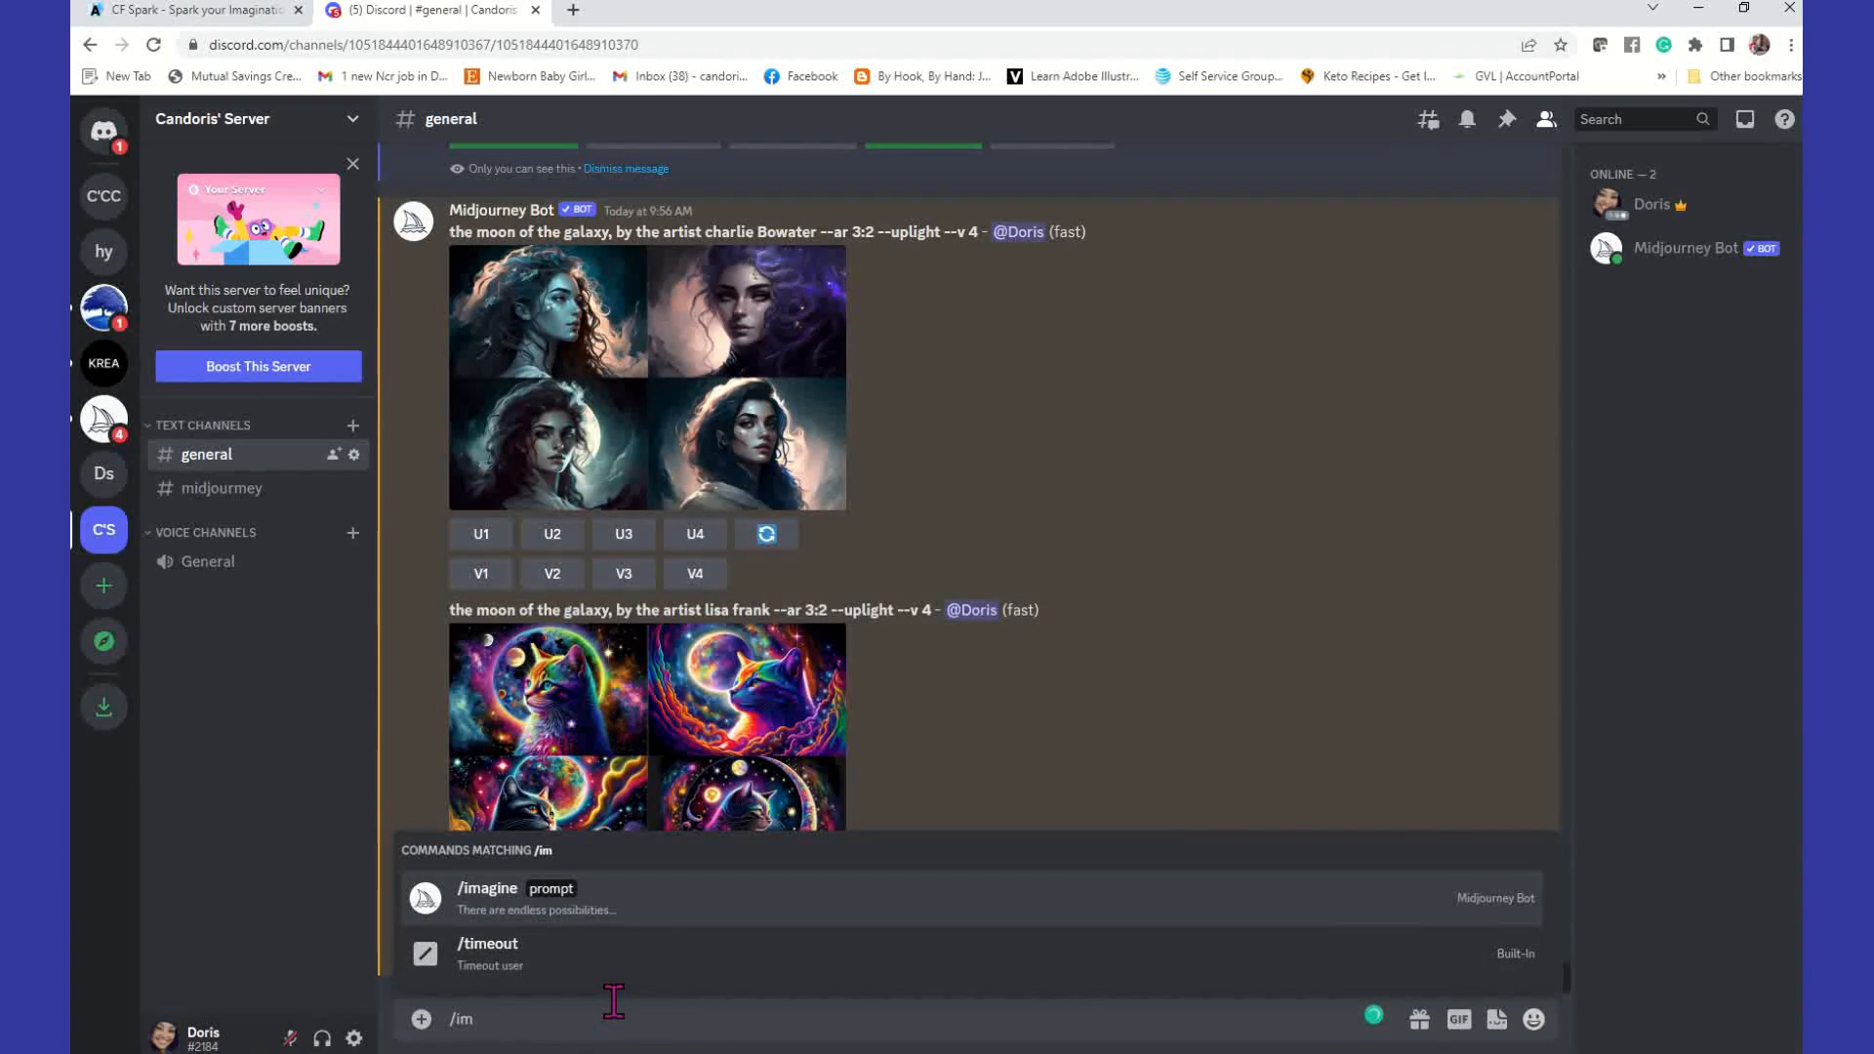
{"action": "key", "text": "Tab"}
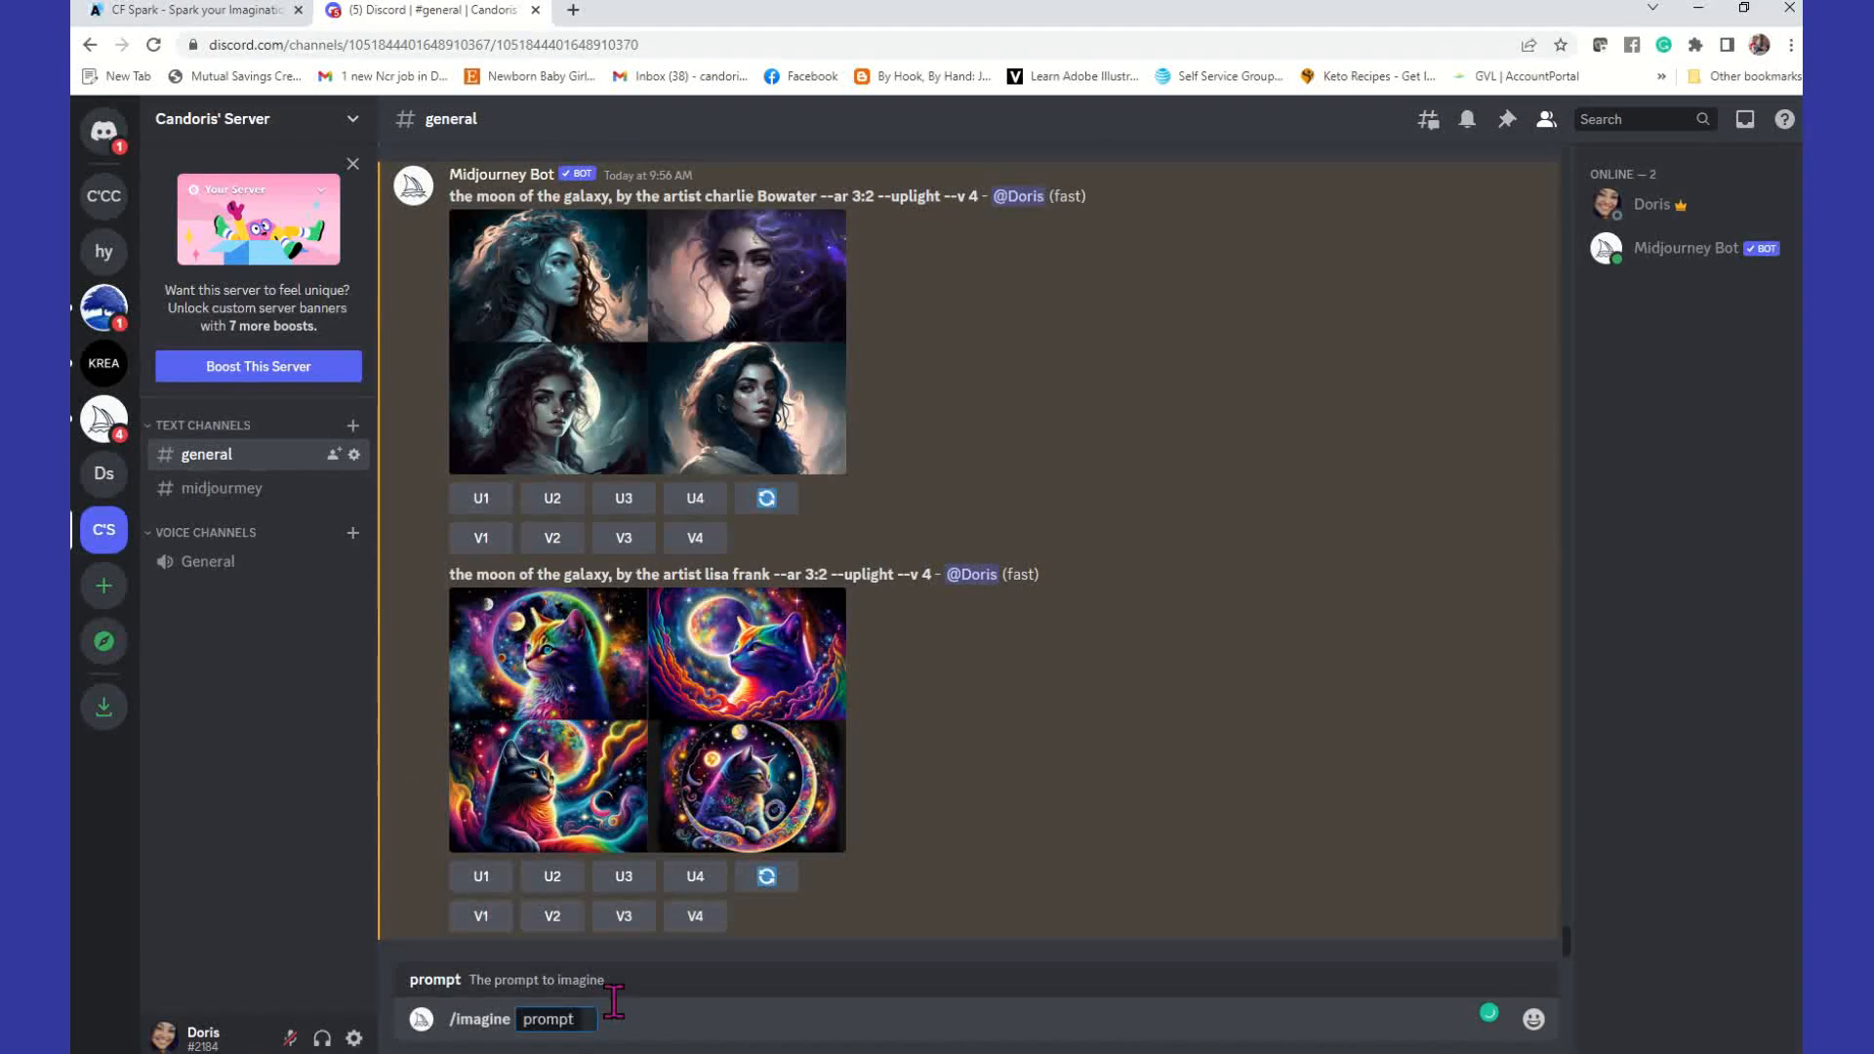
{"action": "key", "text": "ctrl+v"}
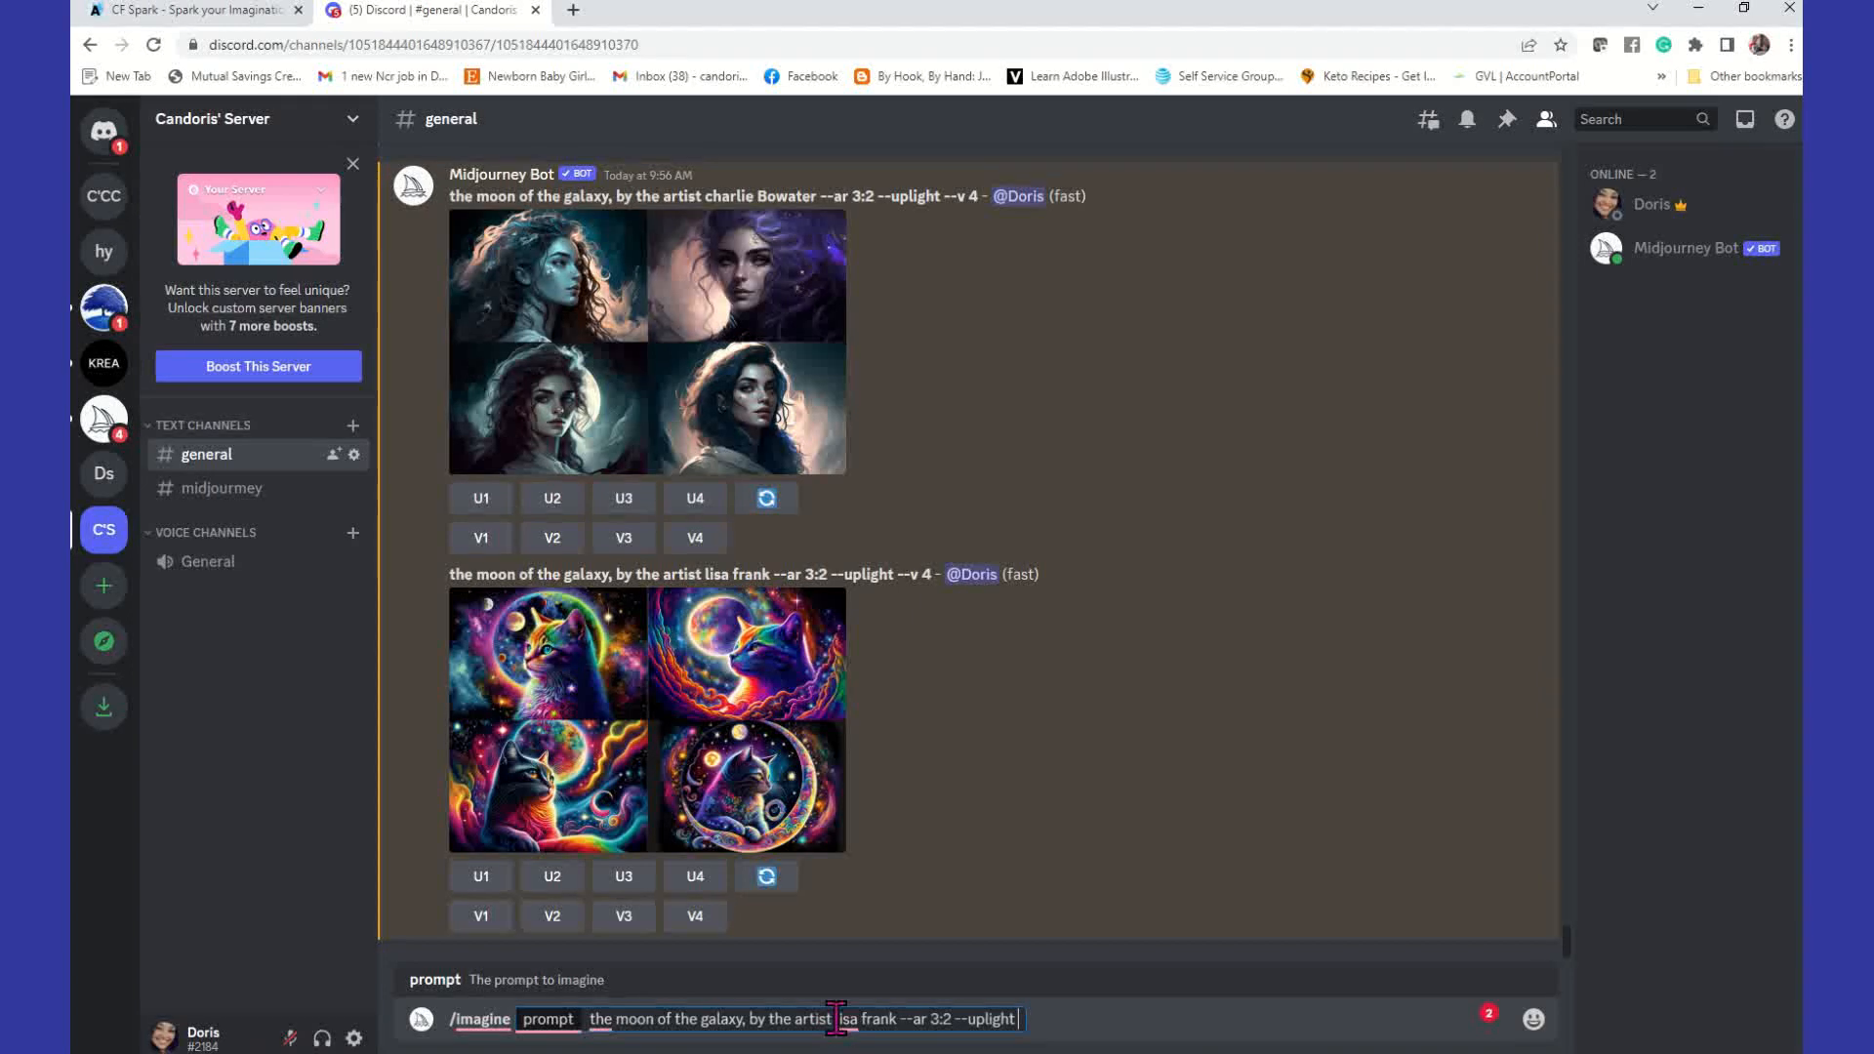
Step: Insert the artist name "charliie bowater" before "lisa frank" in the prompt
{"action": "mouse_move", "coordinate": [845, 1021]}
{"action": "left_click", "coordinate": [952, 976]}
{"action": "type", "text": "charliie "}
{"action": "type", "text": "boawater"}
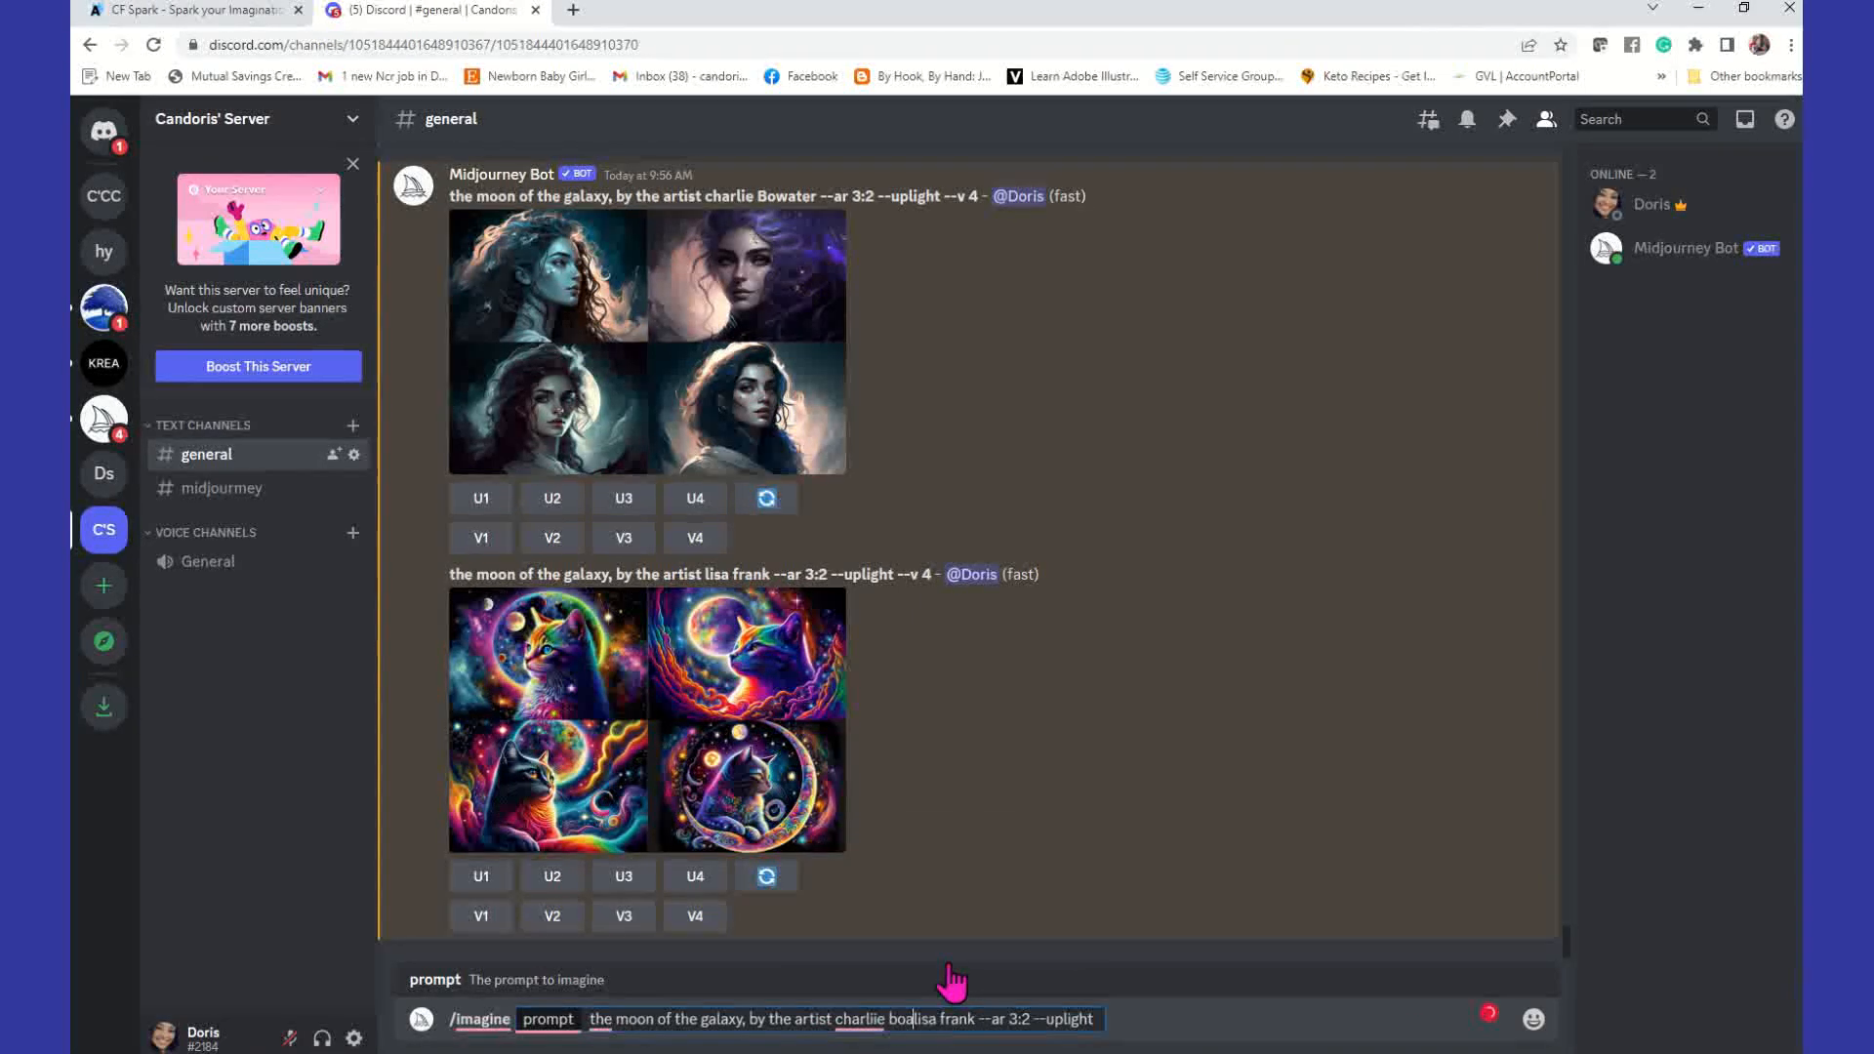
{"action": "key", "text": "BackSpace"}
{"action": "key", "text": "BackSpace"}
{"action": "key", "text": "BackSpace"}
{"action": "key", "text": "BackSpace"}
{"action": "key", "text": "BackSpace"}
{"action": "key", "text": "BackSpace"}
{"action": "type", "text": "water"}
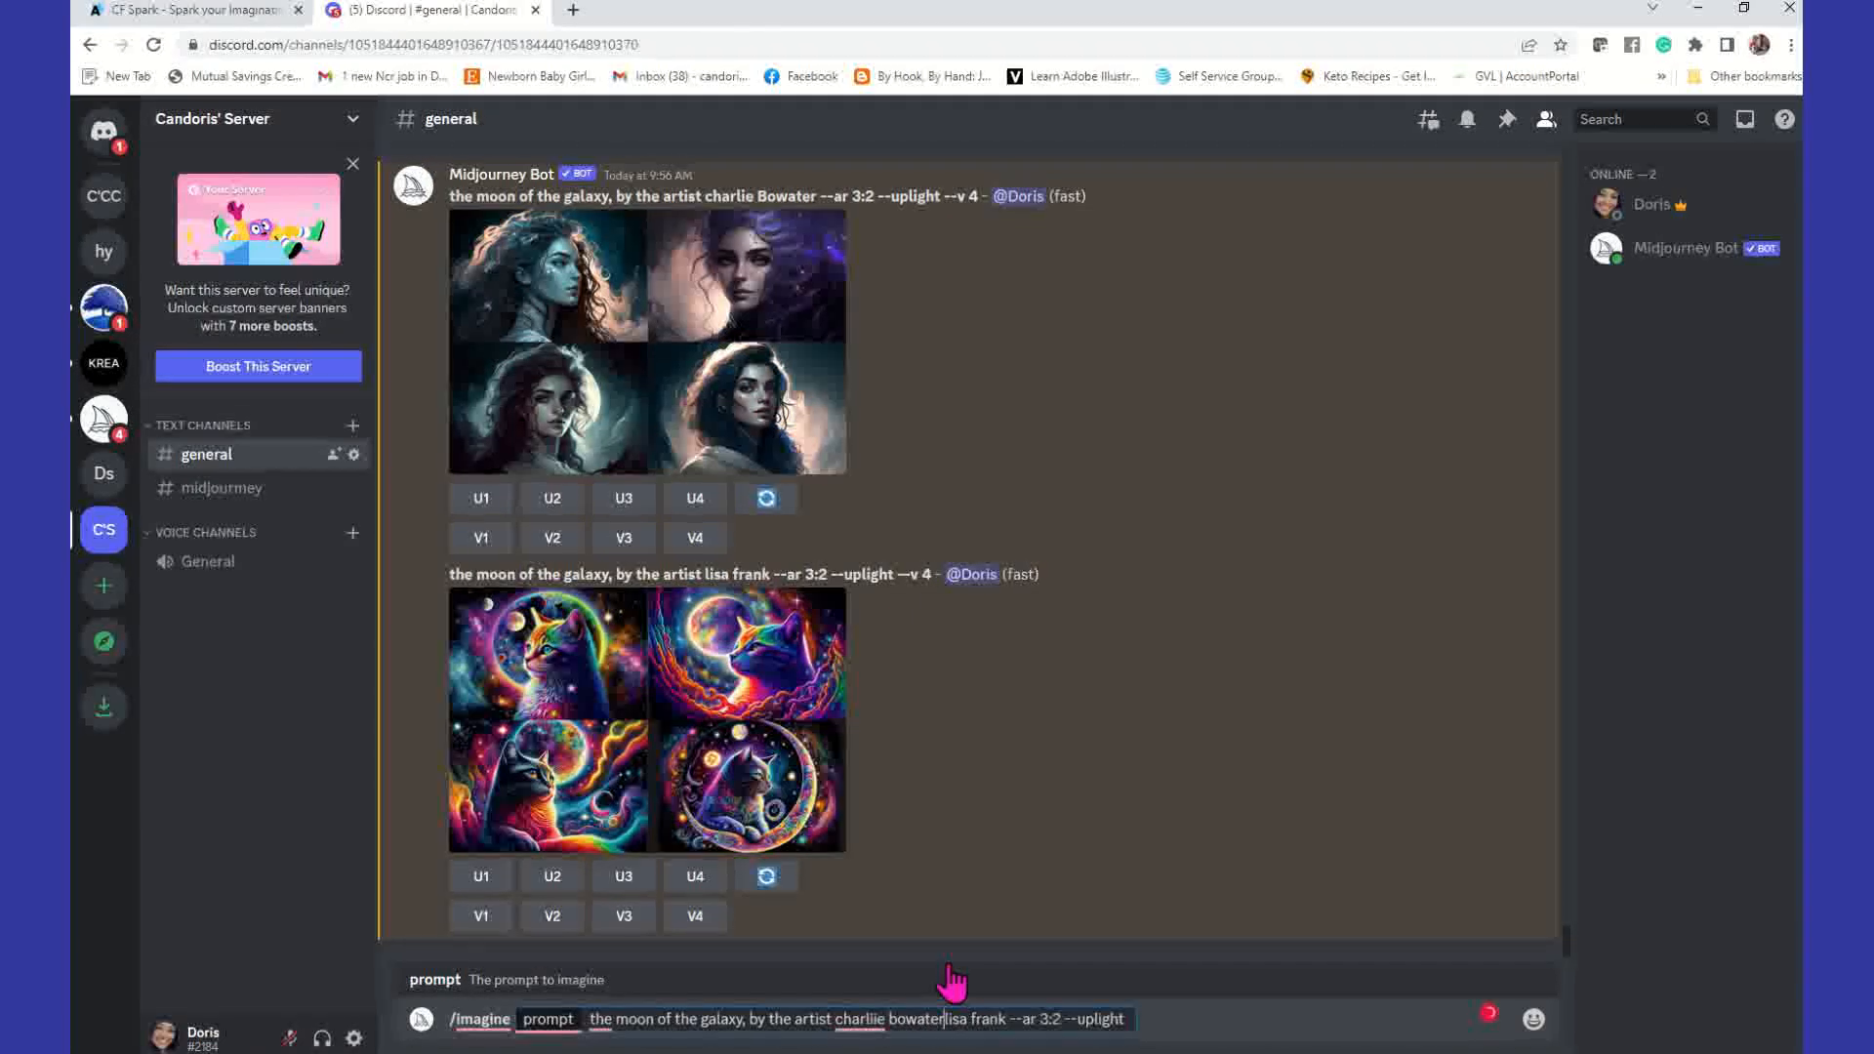
Step: Join the two artist names with "and" and submit the combined prompt
{"action": "type", "text": "n and"}
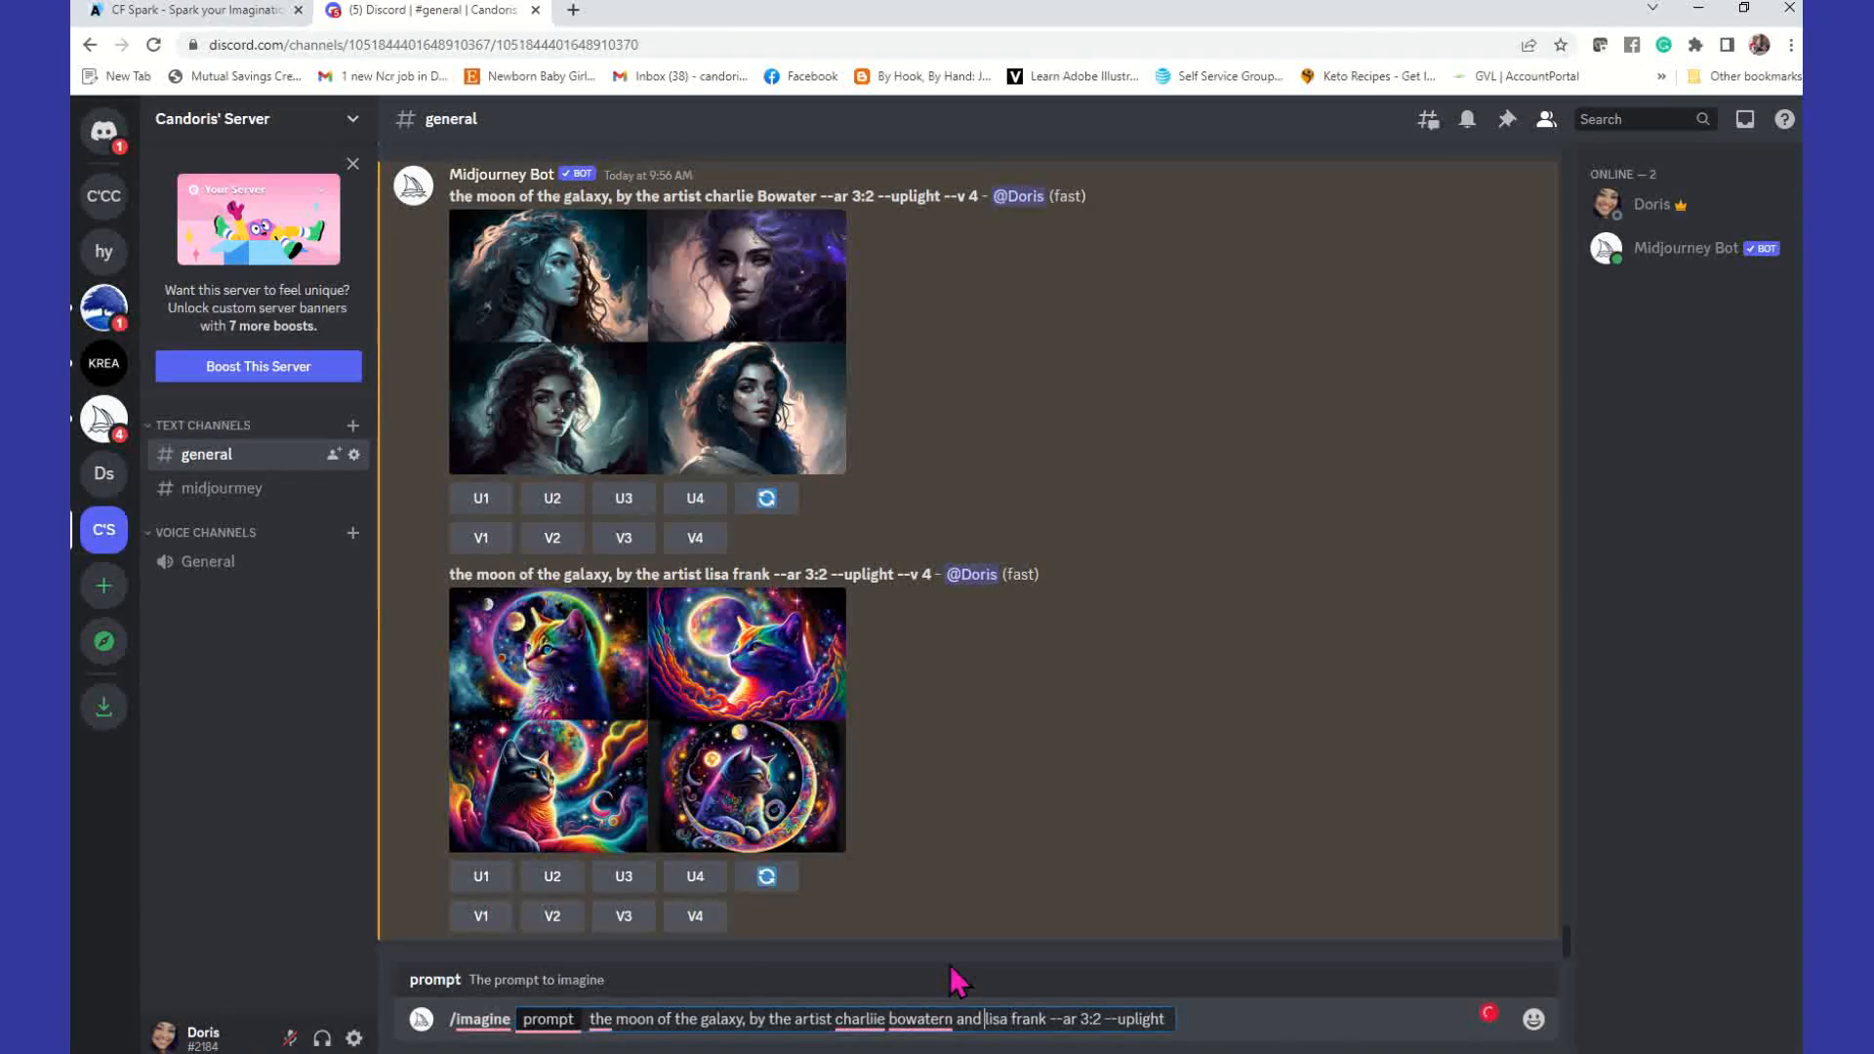
{"action": "left_click", "coordinate": [944, 1019]}
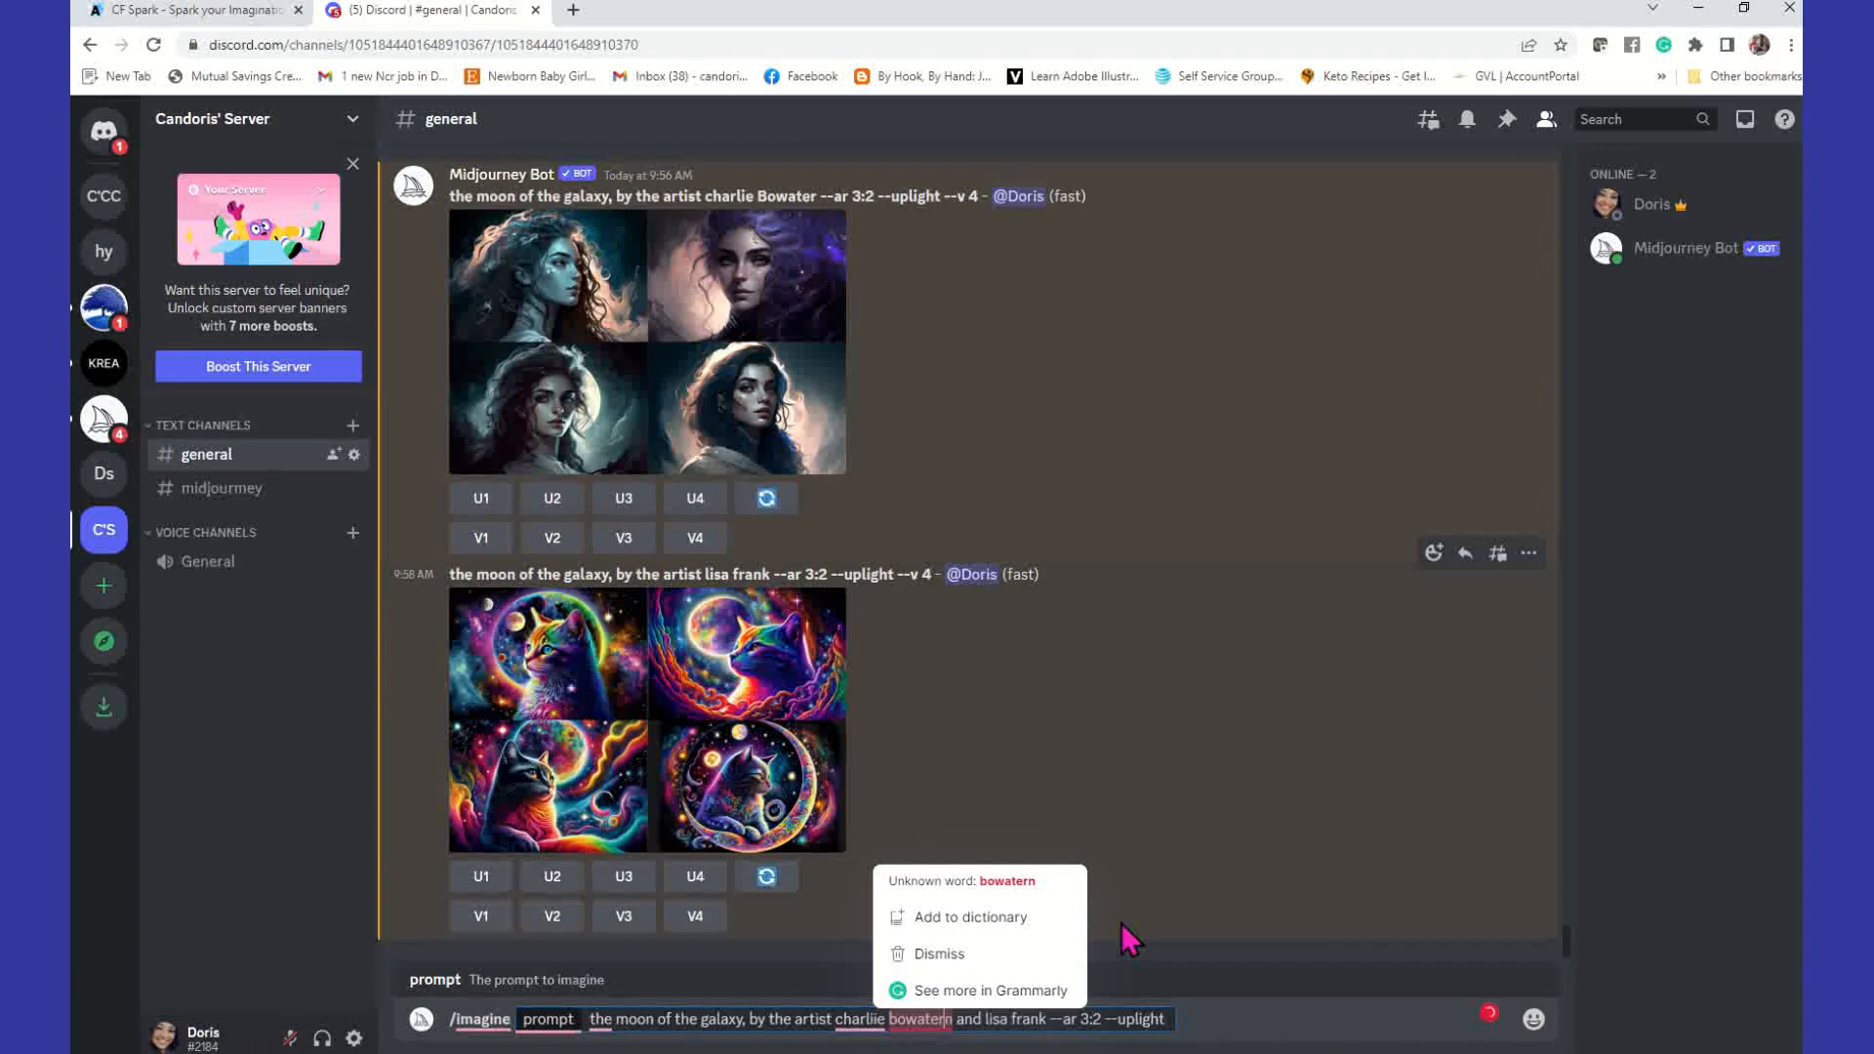
{"action": "key", "text": "Escape"}
{"action": "key", "text": "Delete"}
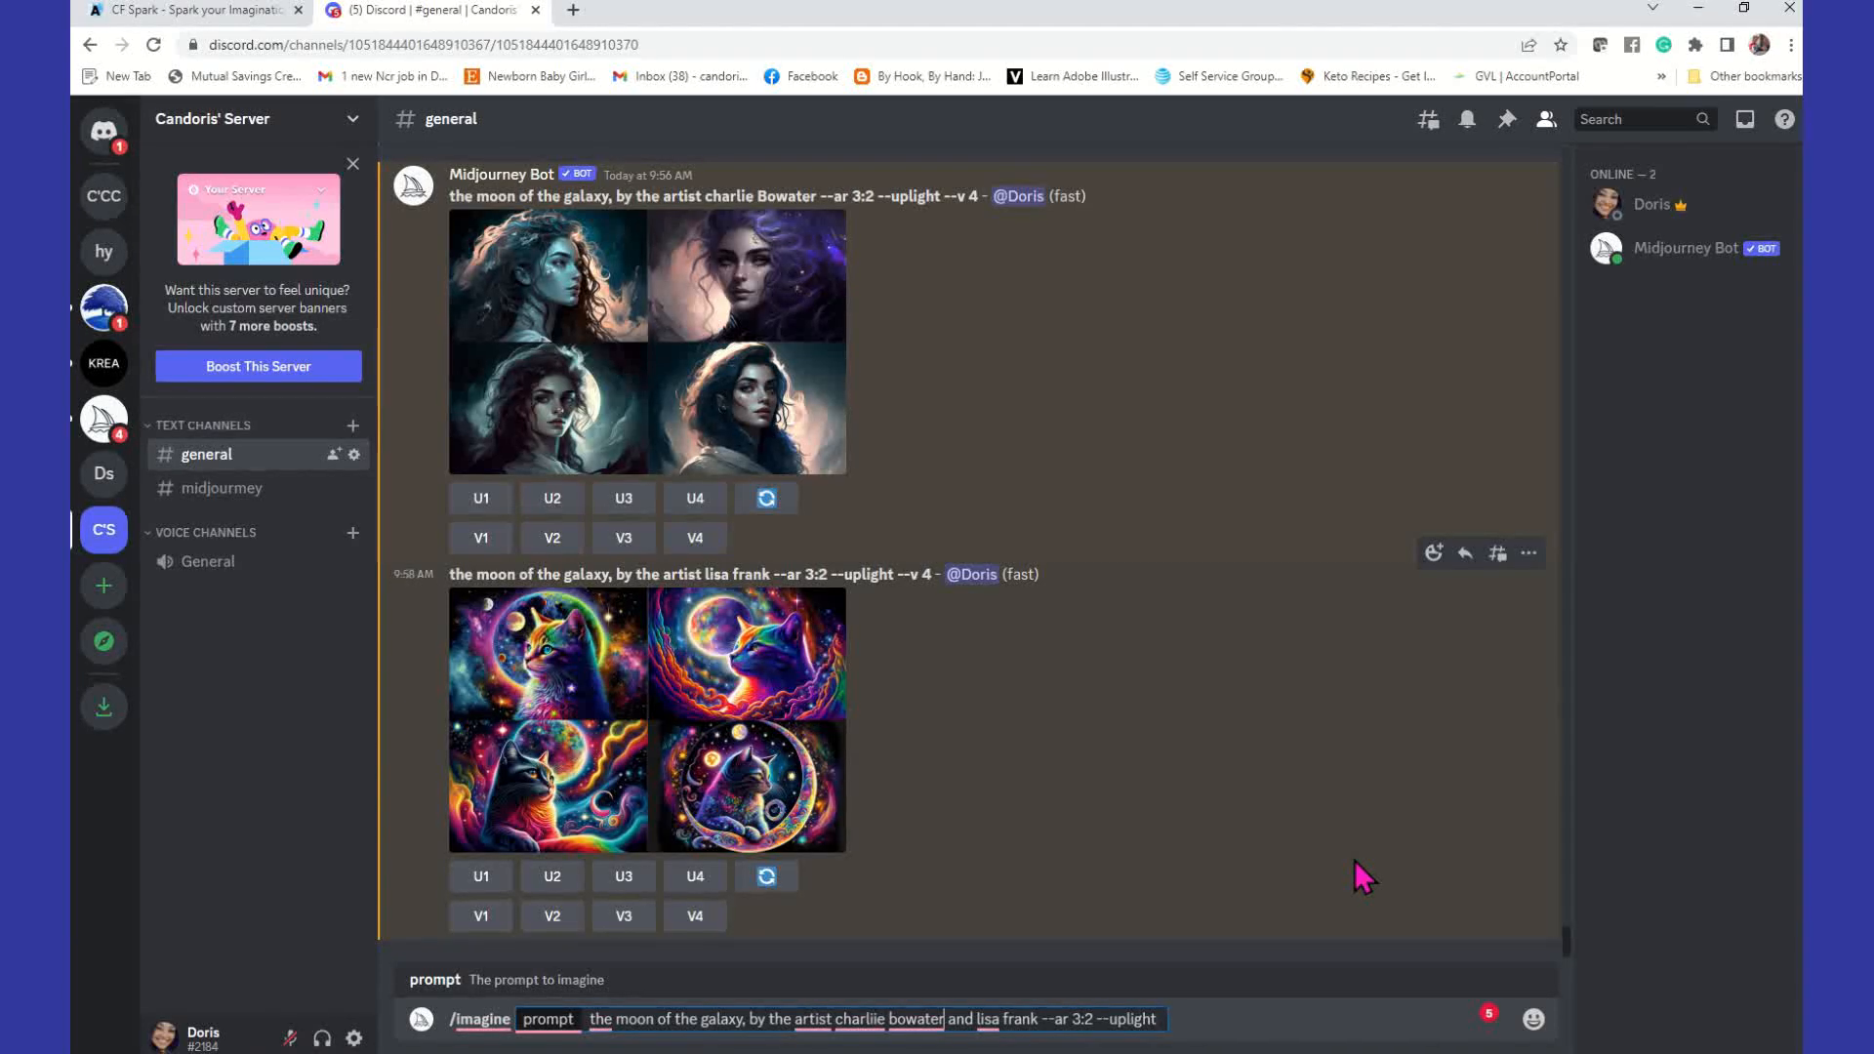
{"action": "key", "text": "Return"}
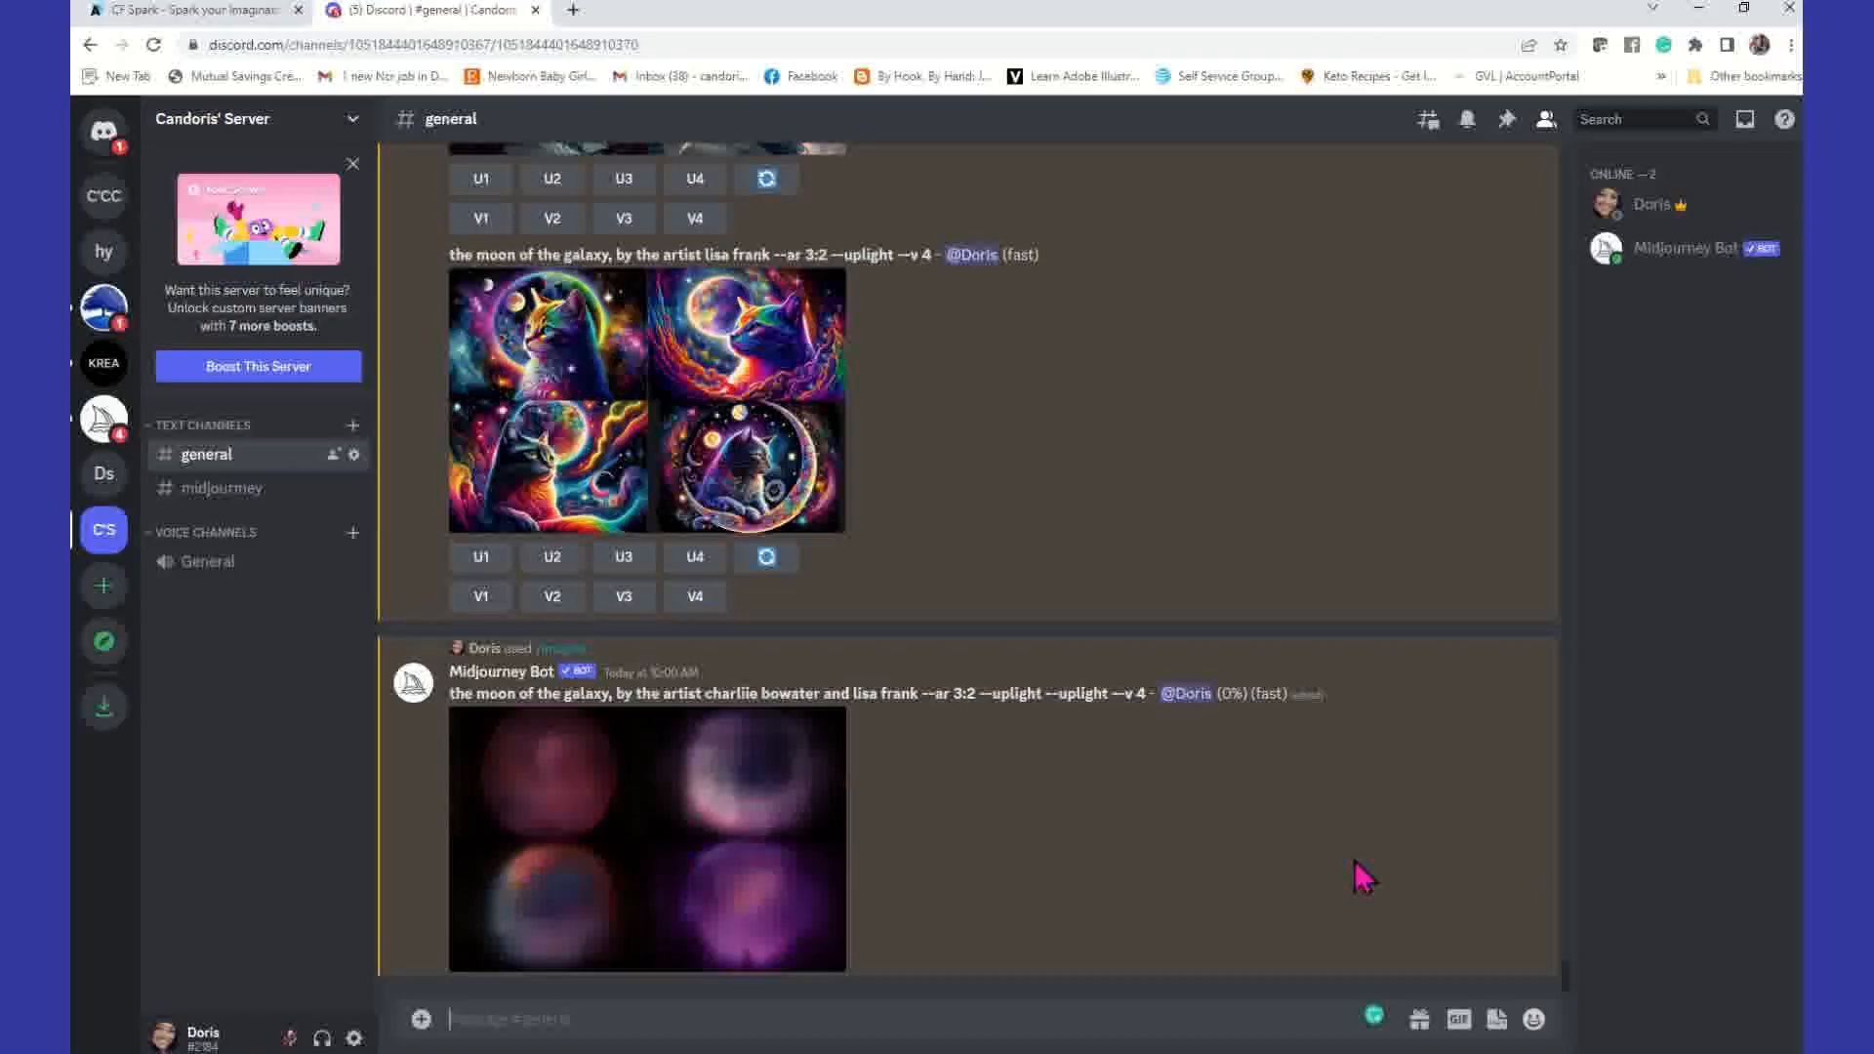
Step: Compare the new combined-artist grid with the two earlier single-artist grids, view it full size in the browser, and return to the channel
{"action": "scroll", "coordinate": [1332, 720], "scroll_direction": "up", "scroll_amount": 2}
{"action": "scroll", "coordinate": [1003, 659], "scroll_direction": "up", "scroll_amount": 3}
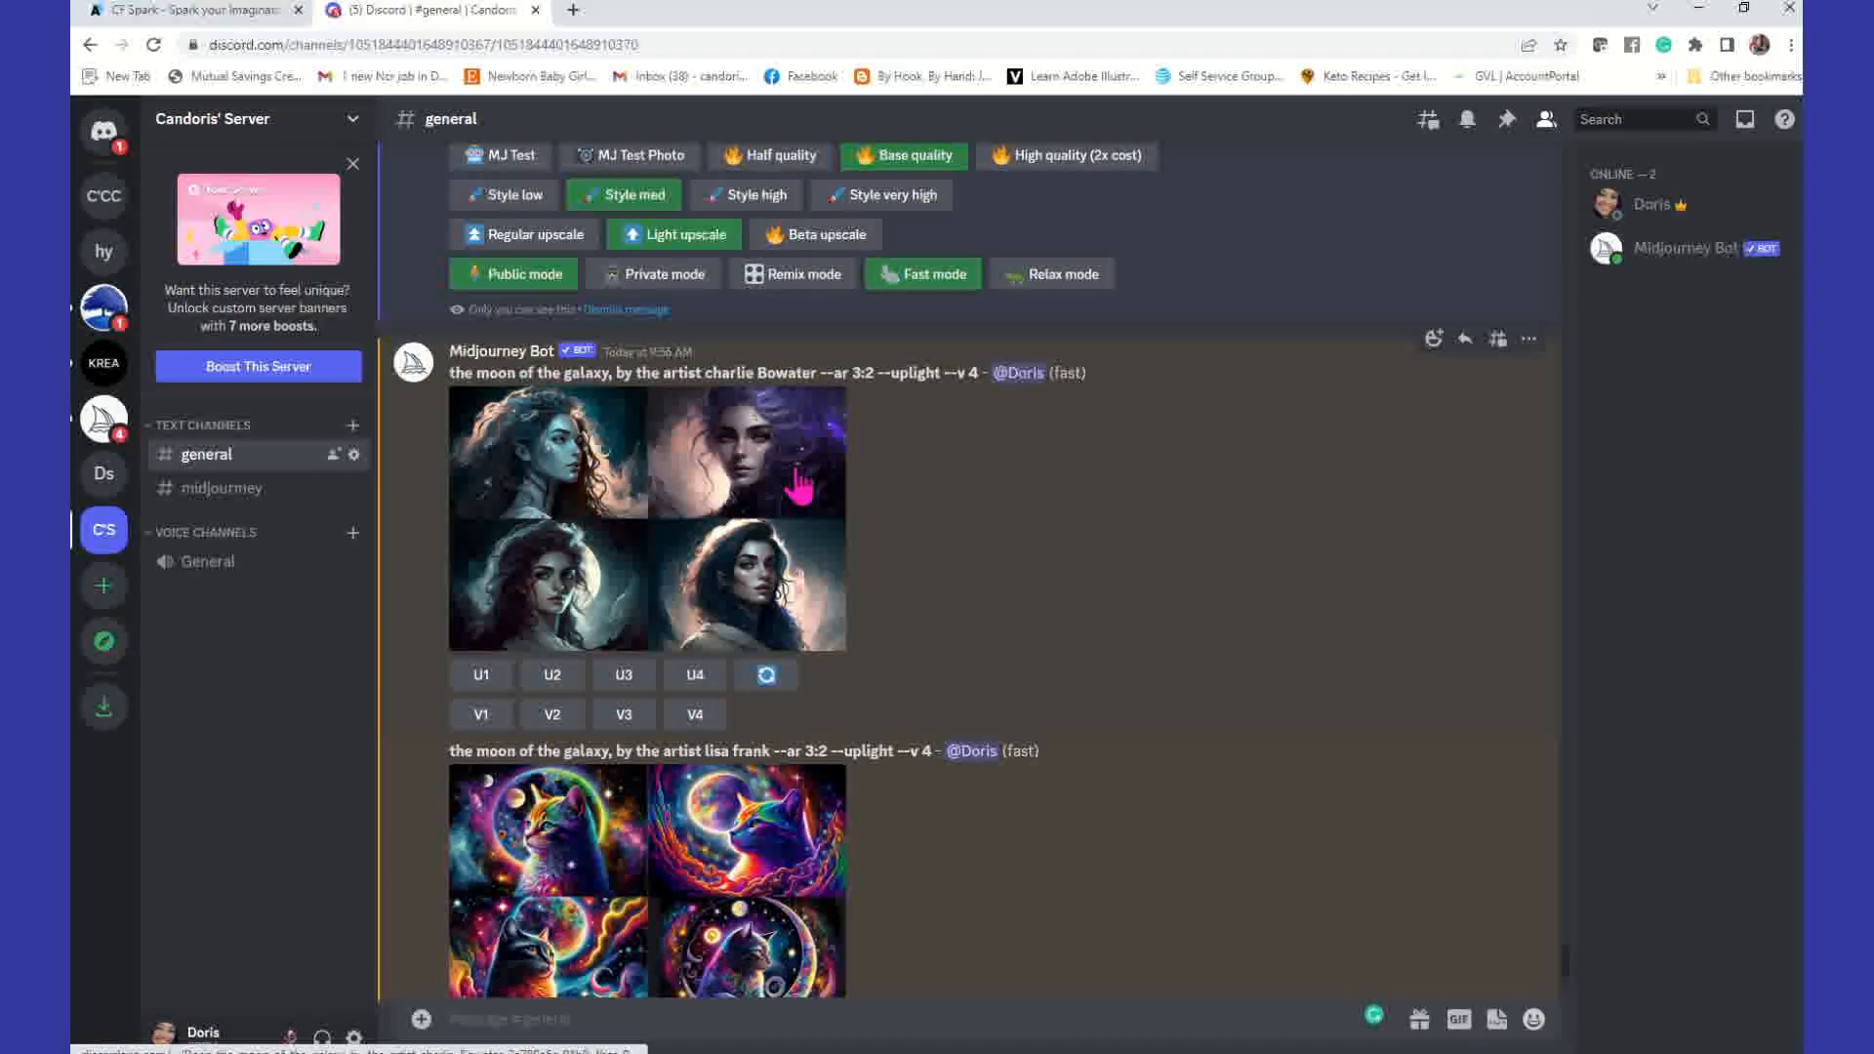
{"action": "scroll", "coordinate": [799, 478], "scroll_direction": "down", "scroll_amount": 5}
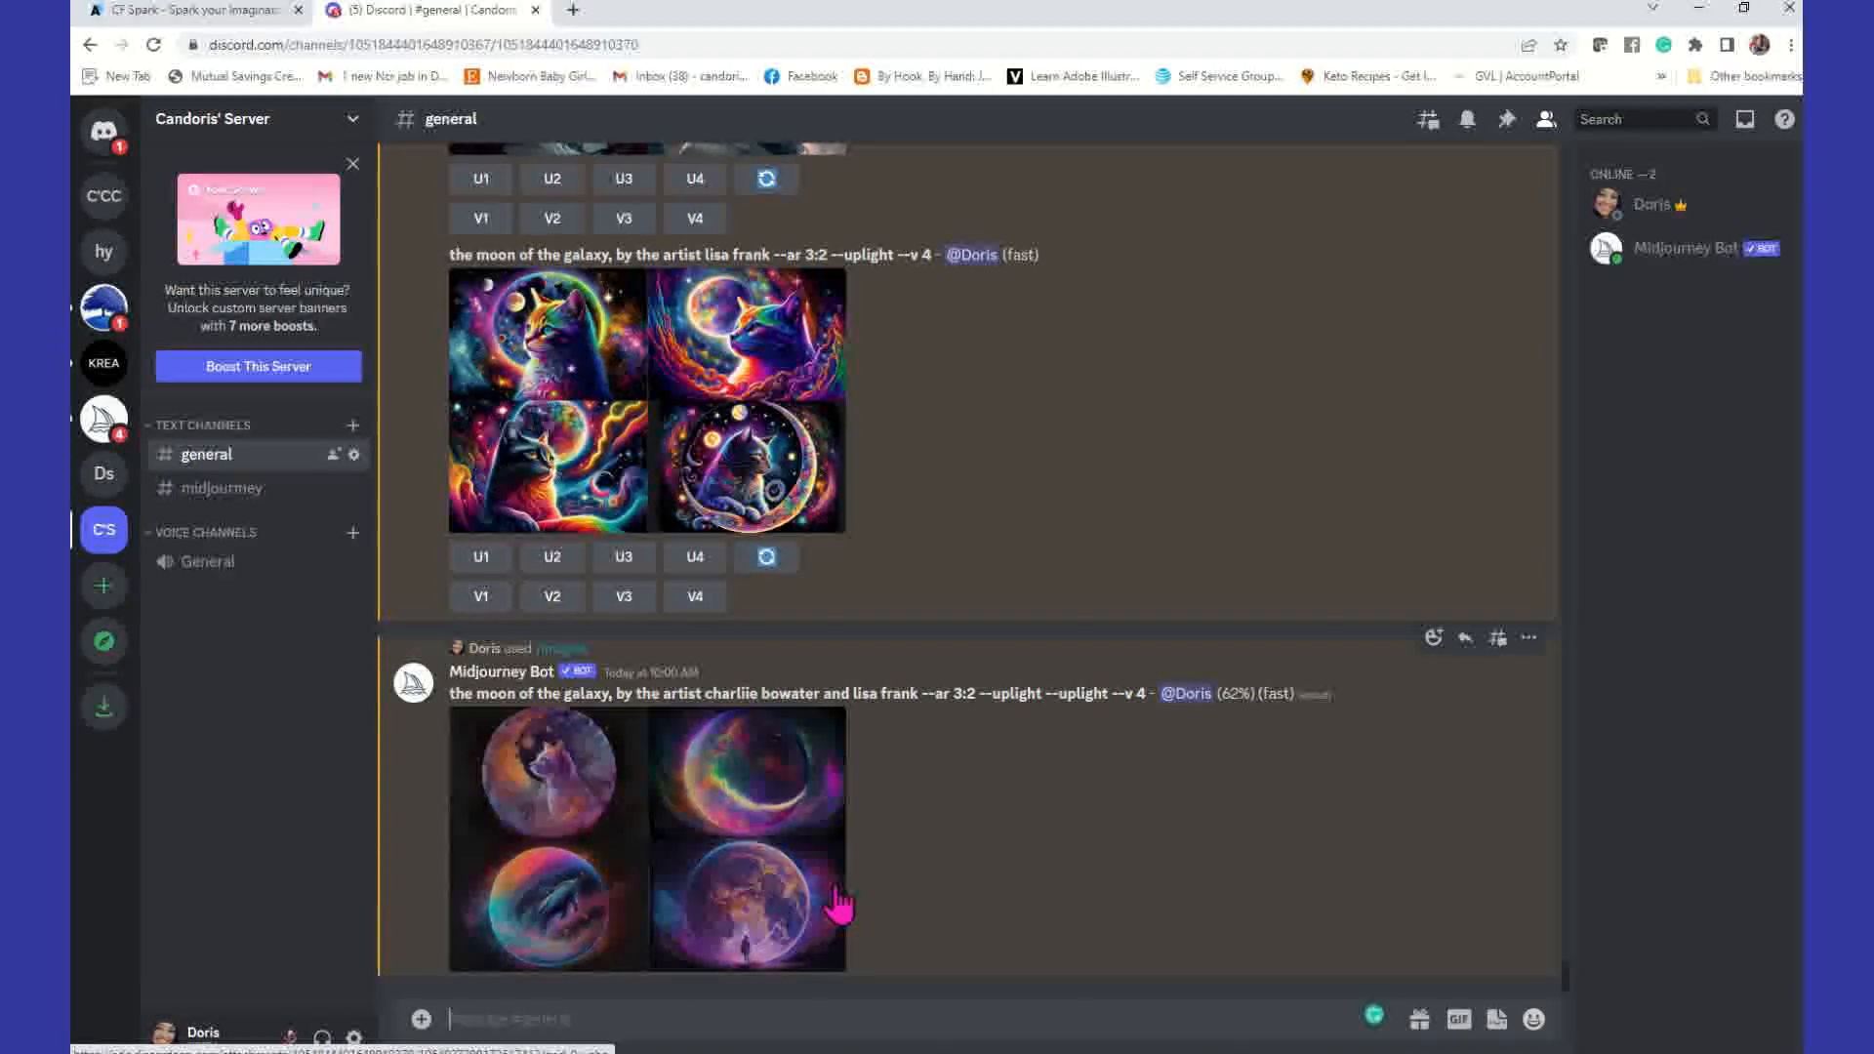
{"action": "scroll", "coordinate": [838, 906], "scroll_direction": "up", "scroll_amount": 5}
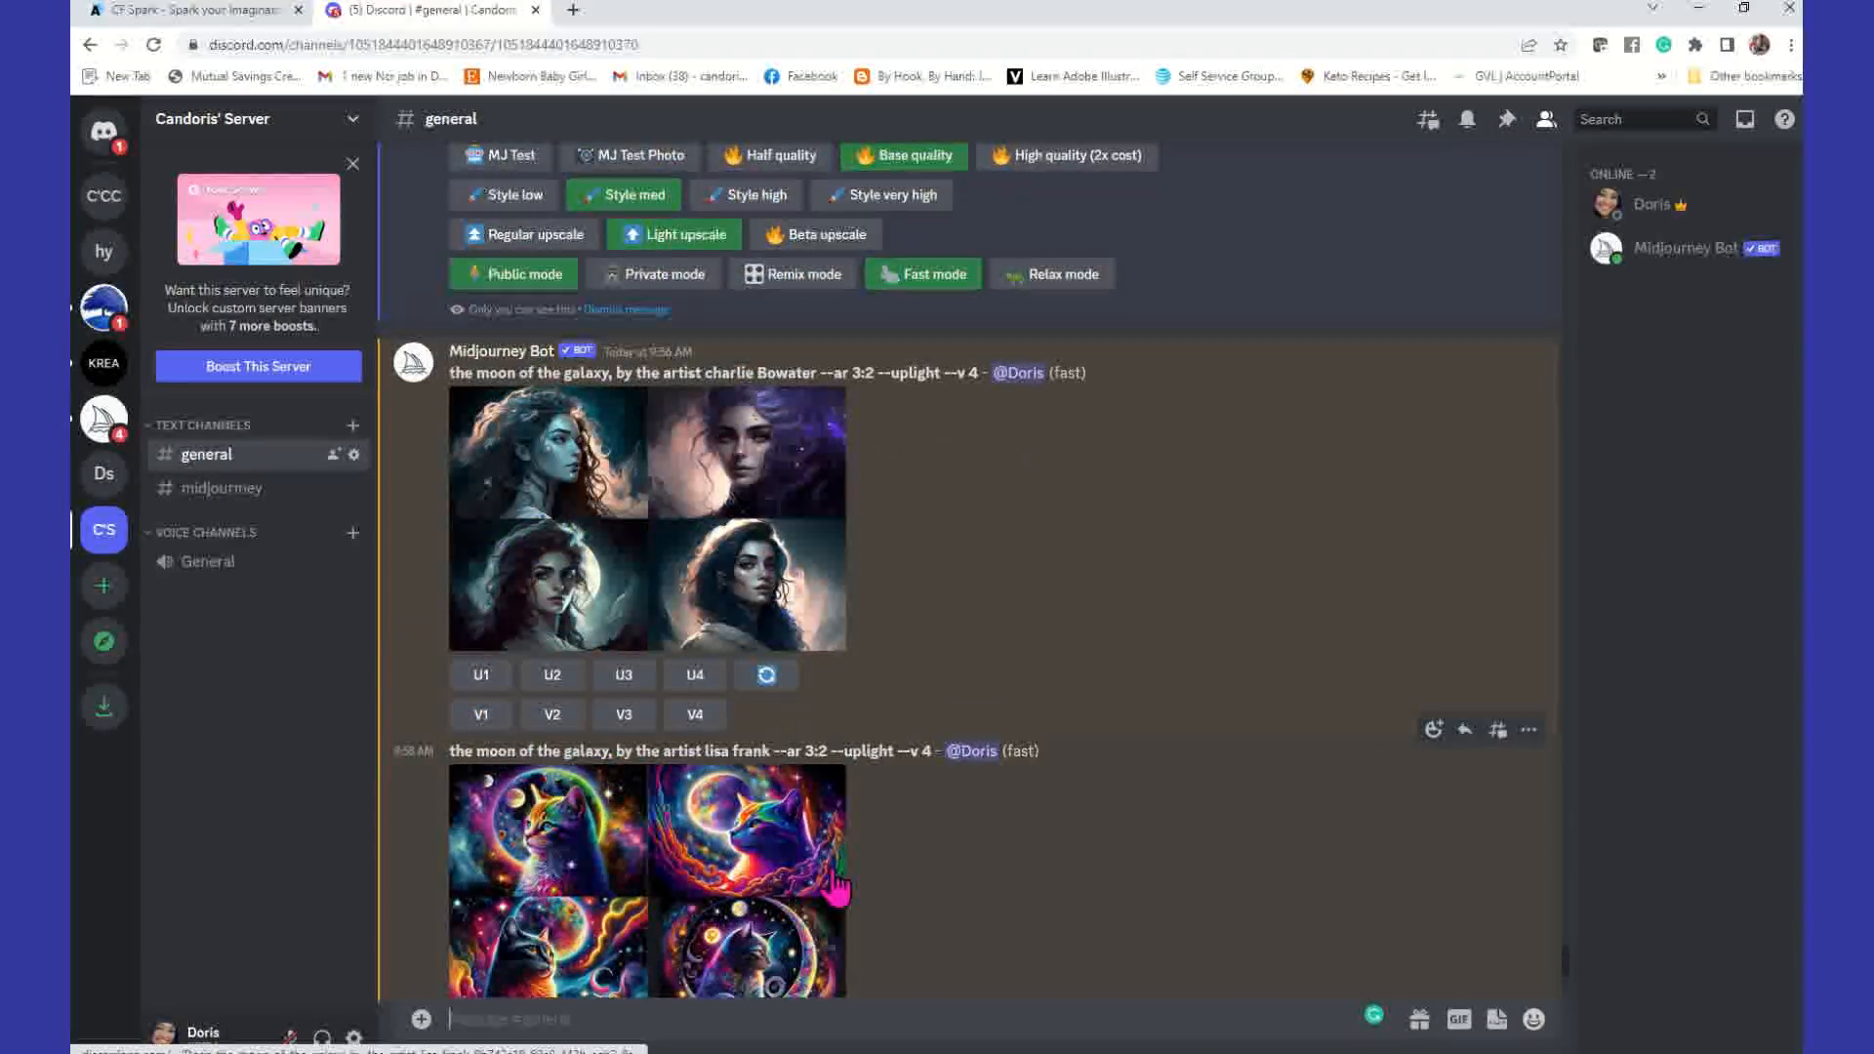
{"action": "scroll", "coordinate": [839, 888], "scroll_direction": "down", "scroll_amount": 5}
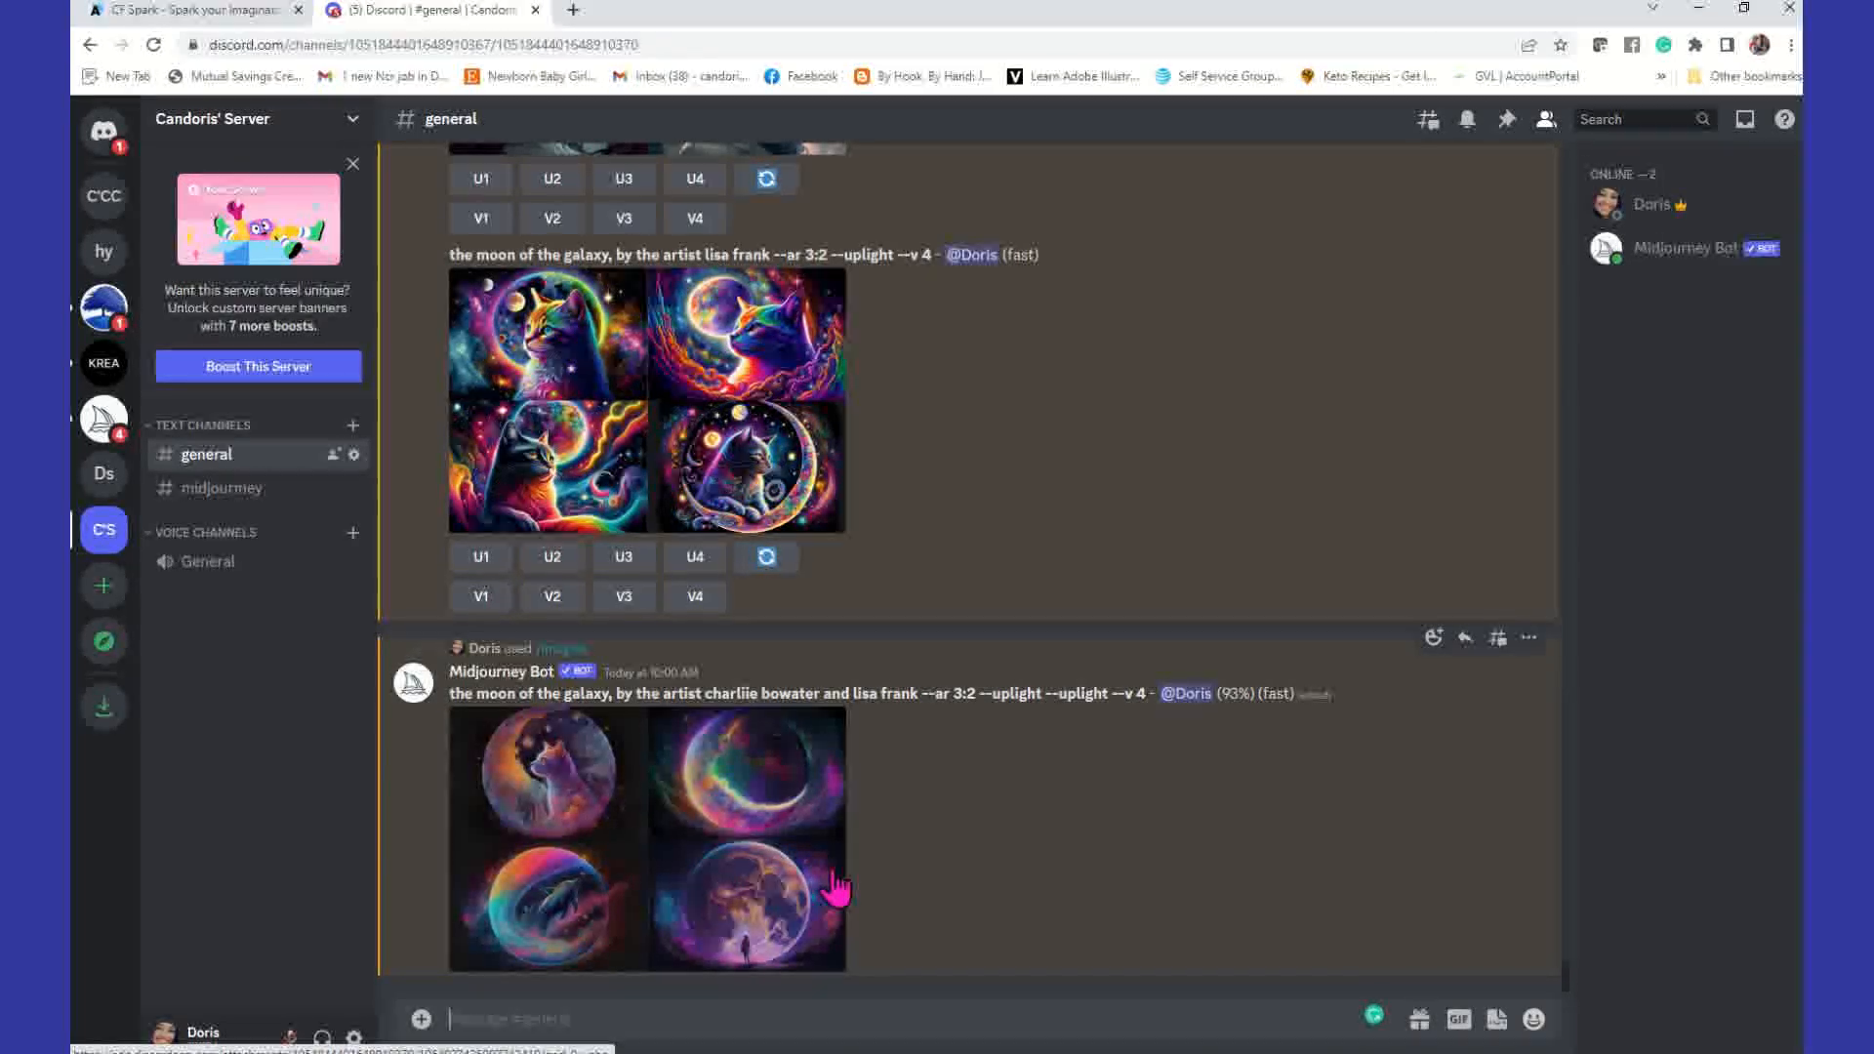
{"action": "left_click", "coordinate": [760, 806]}
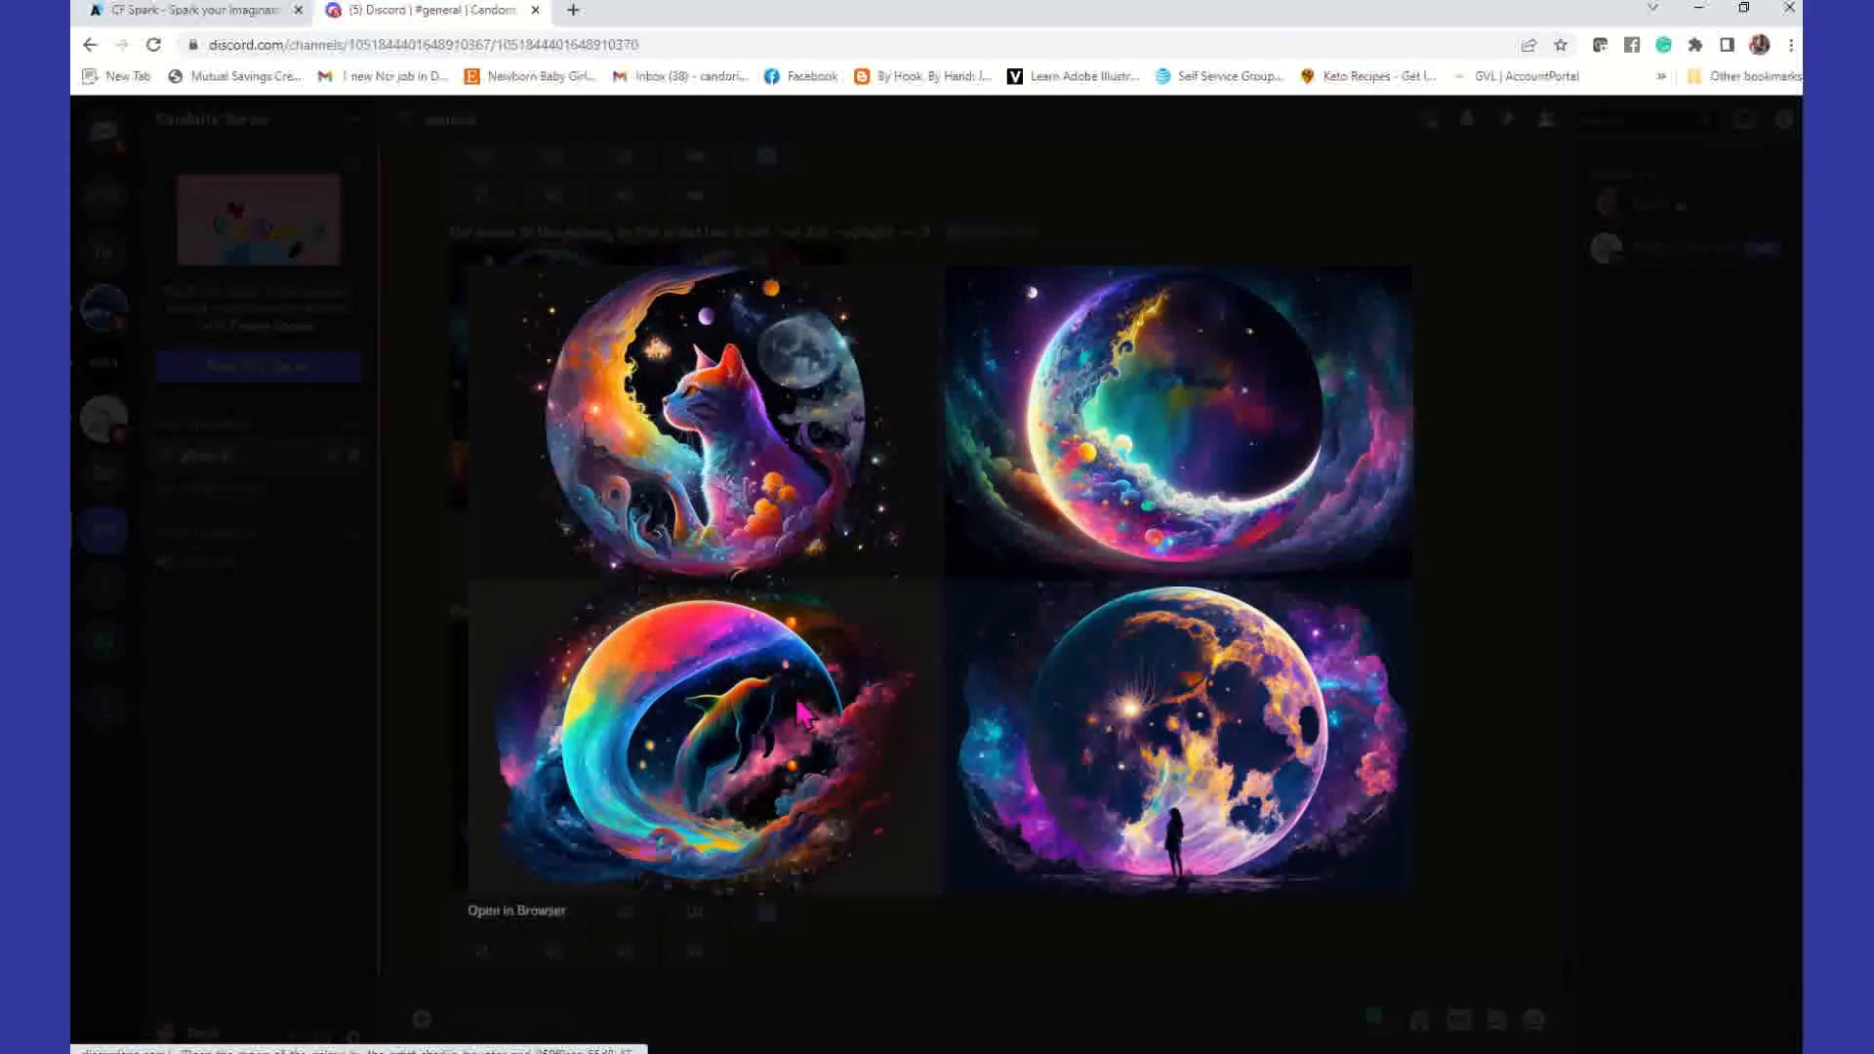
{"action": "left_click", "coordinate": [542, 910]}
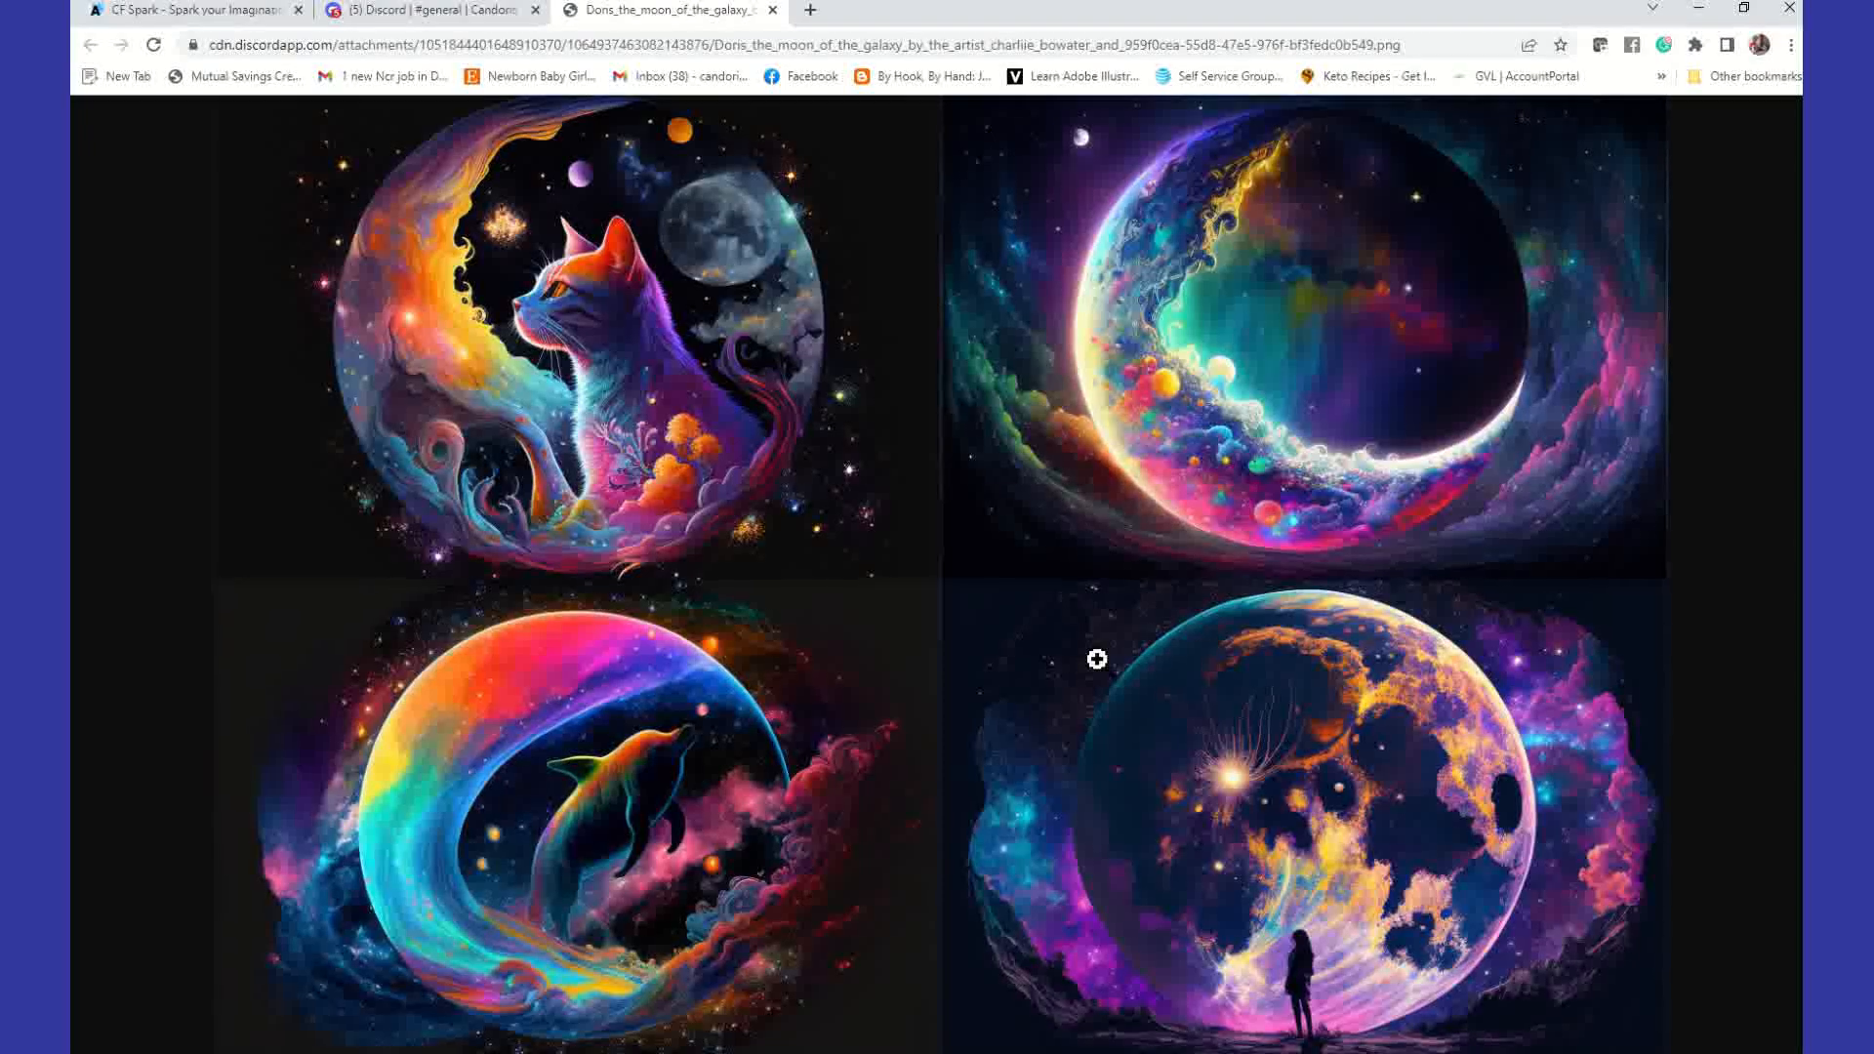
{"action": "left_click", "coordinate": [448, 12]}
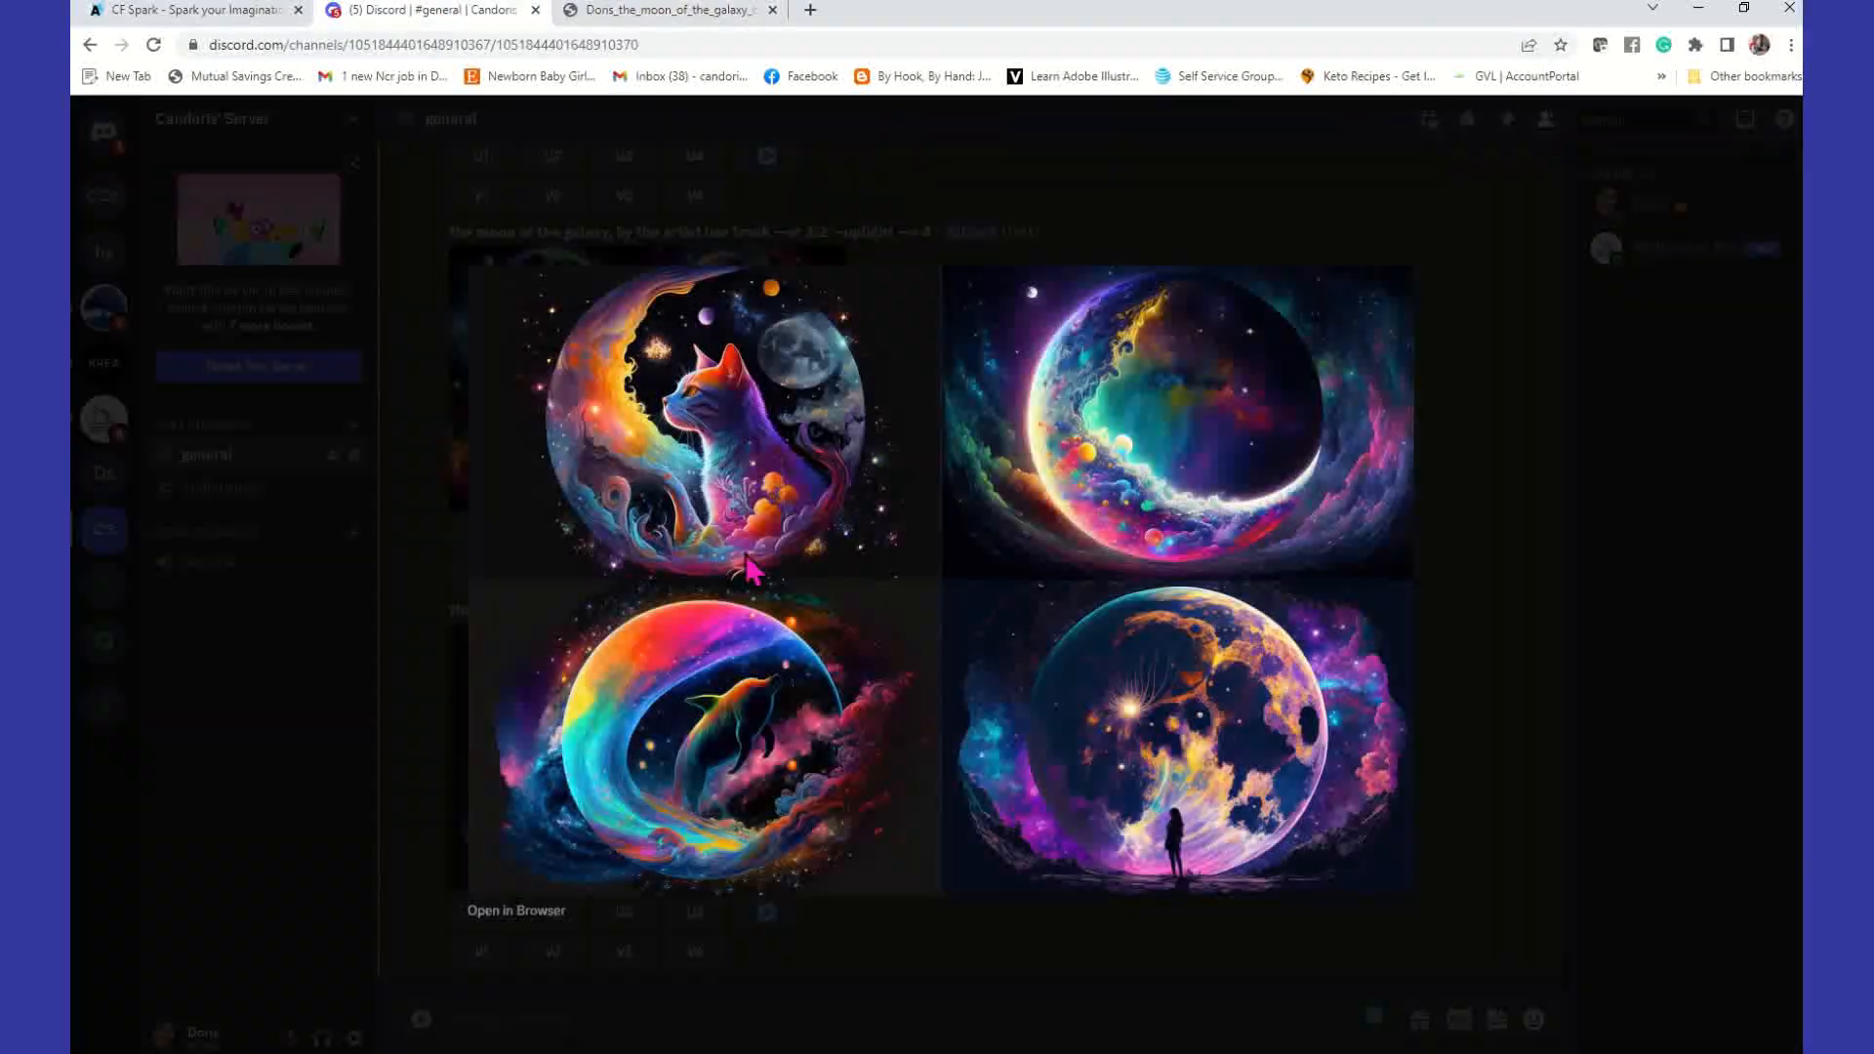
{"action": "left_click", "coordinate": [1594, 524]}
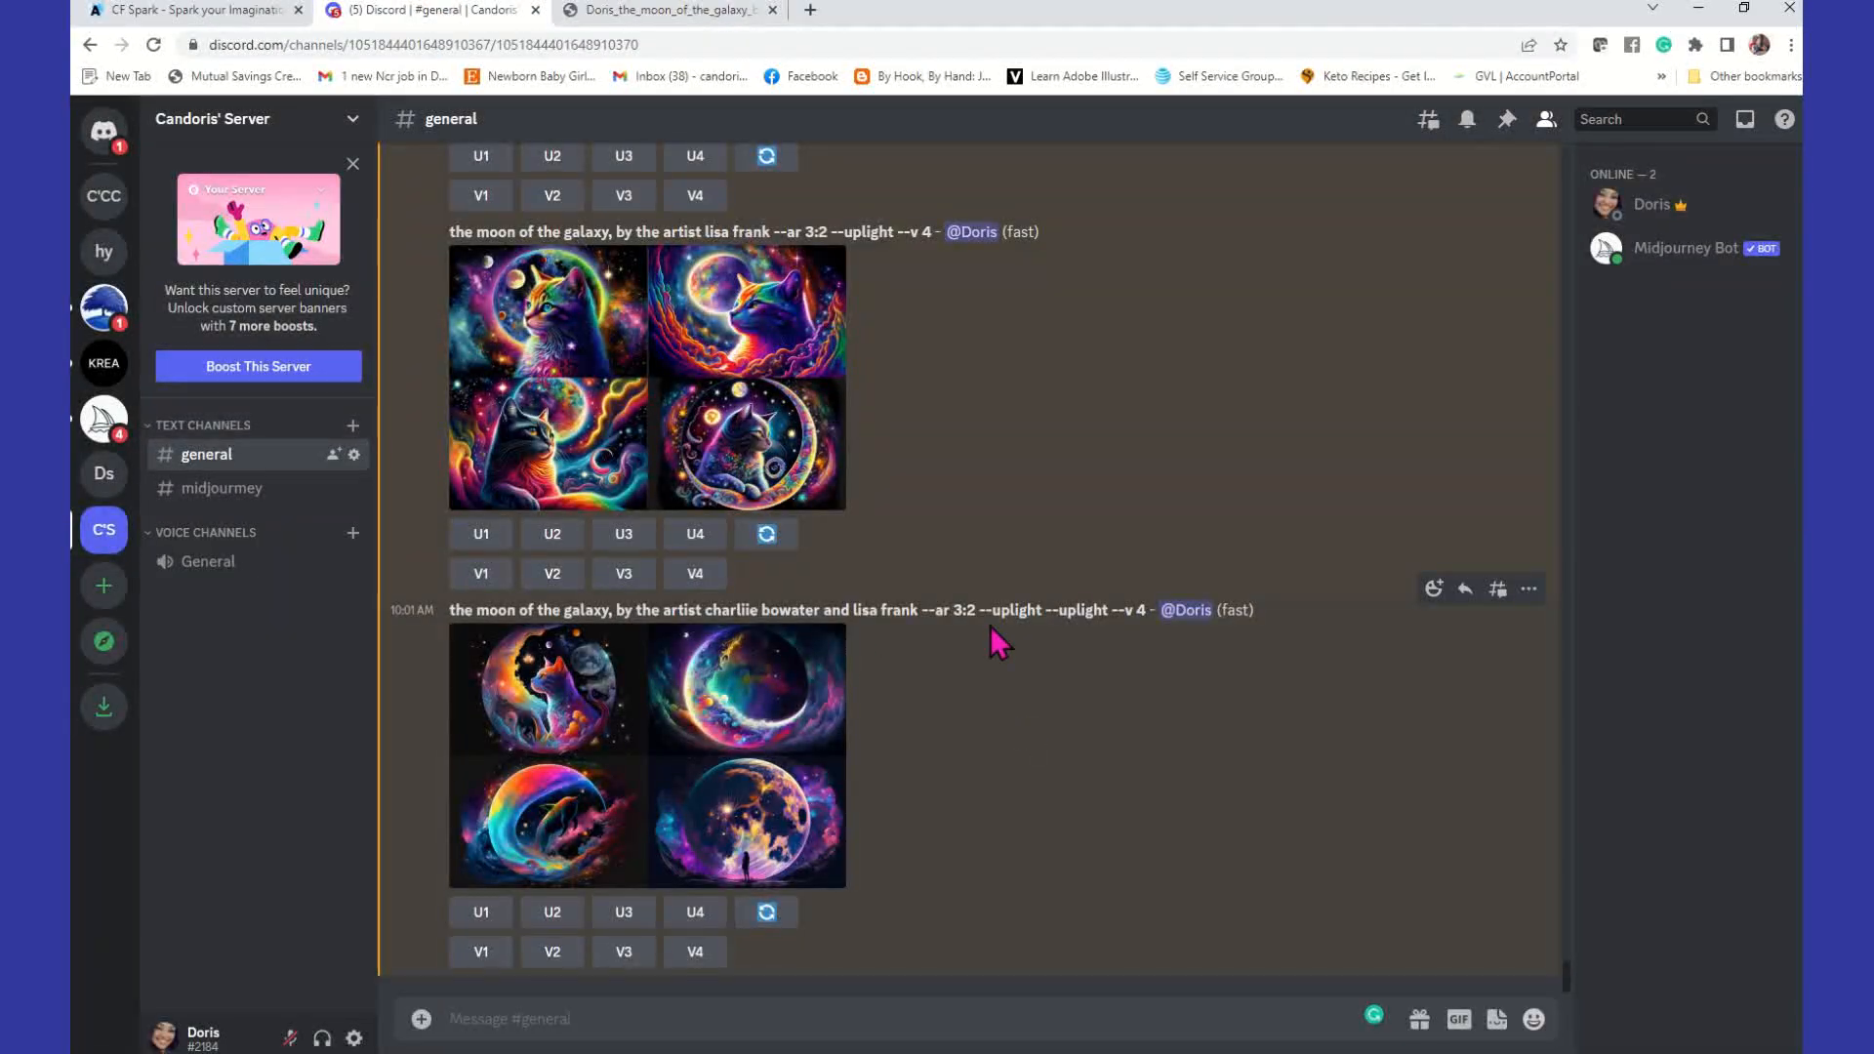
Step: Copy the combined-artist prompt text from its beginning through "--ar 3:2"
{"action": "left_click_drag", "start_coordinate": [974, 609], "coordinate": [451, 613]}
{"action": "right_click", "coordinate": [469, 620]}
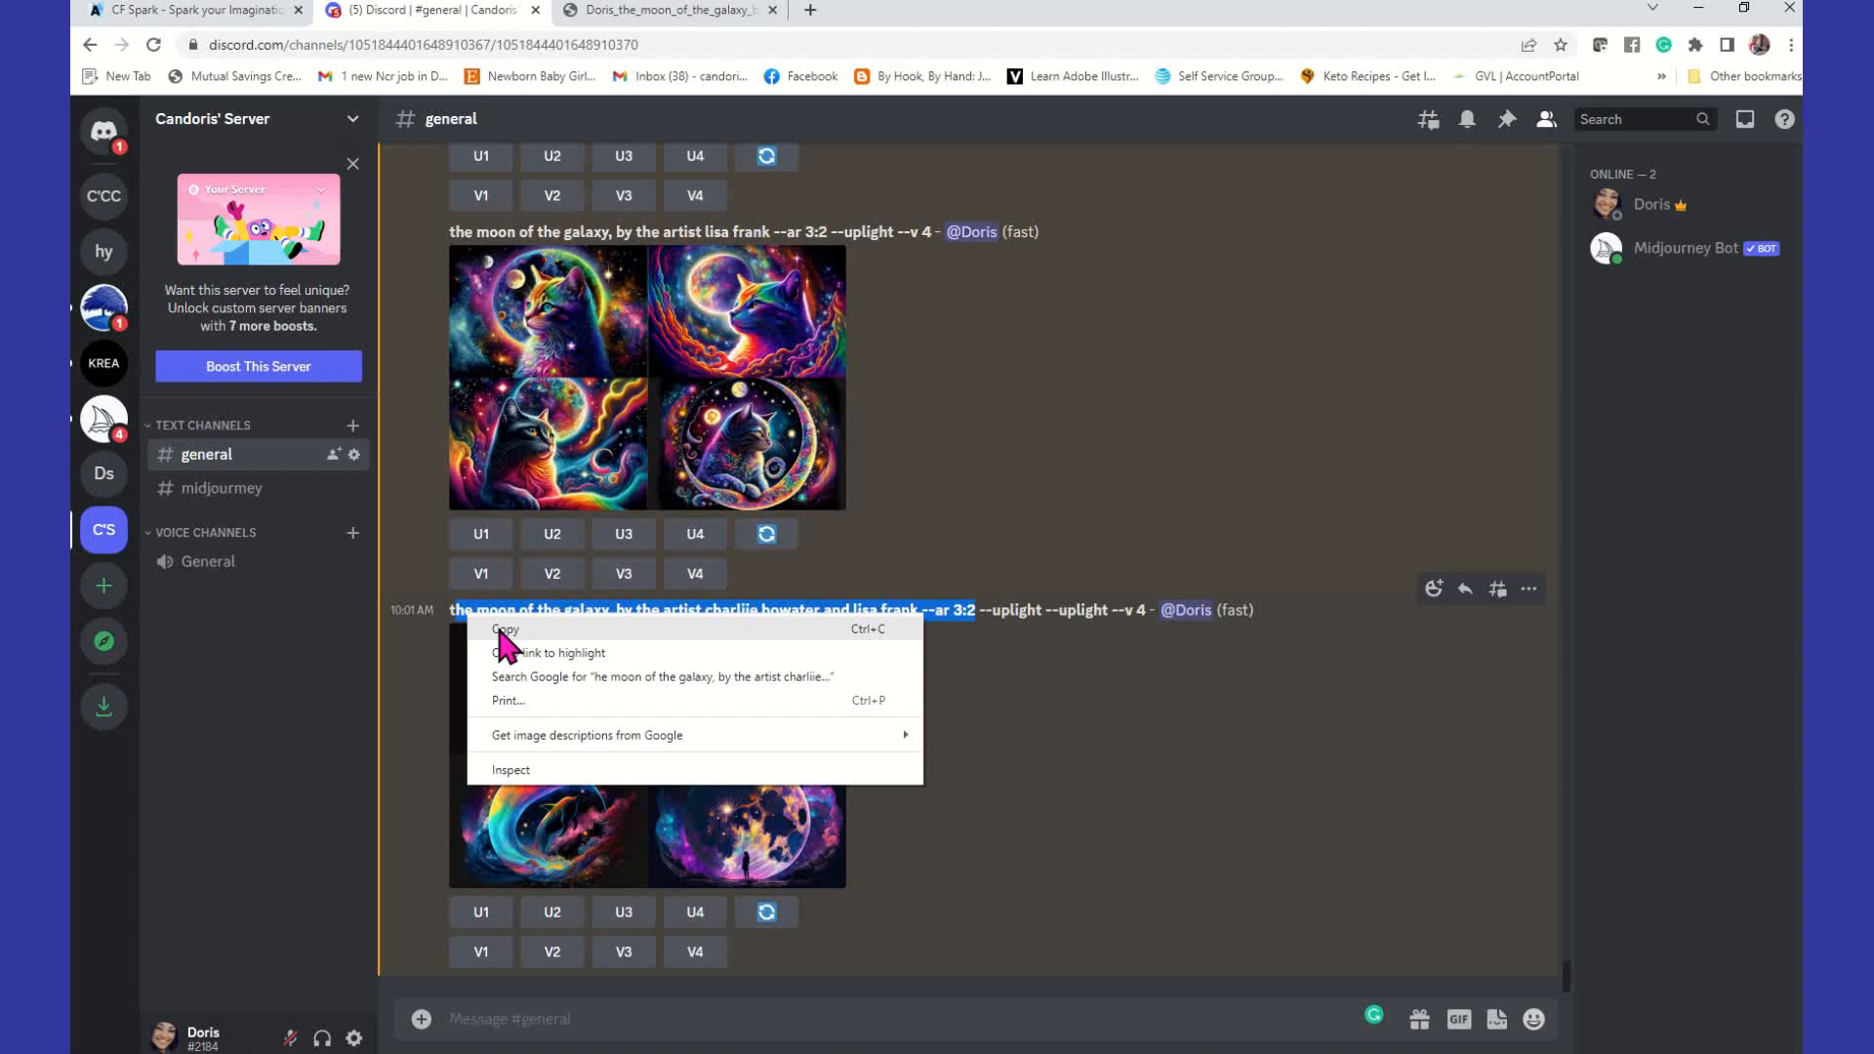
{"action": "left_click", "coordinate": [506, 630]}
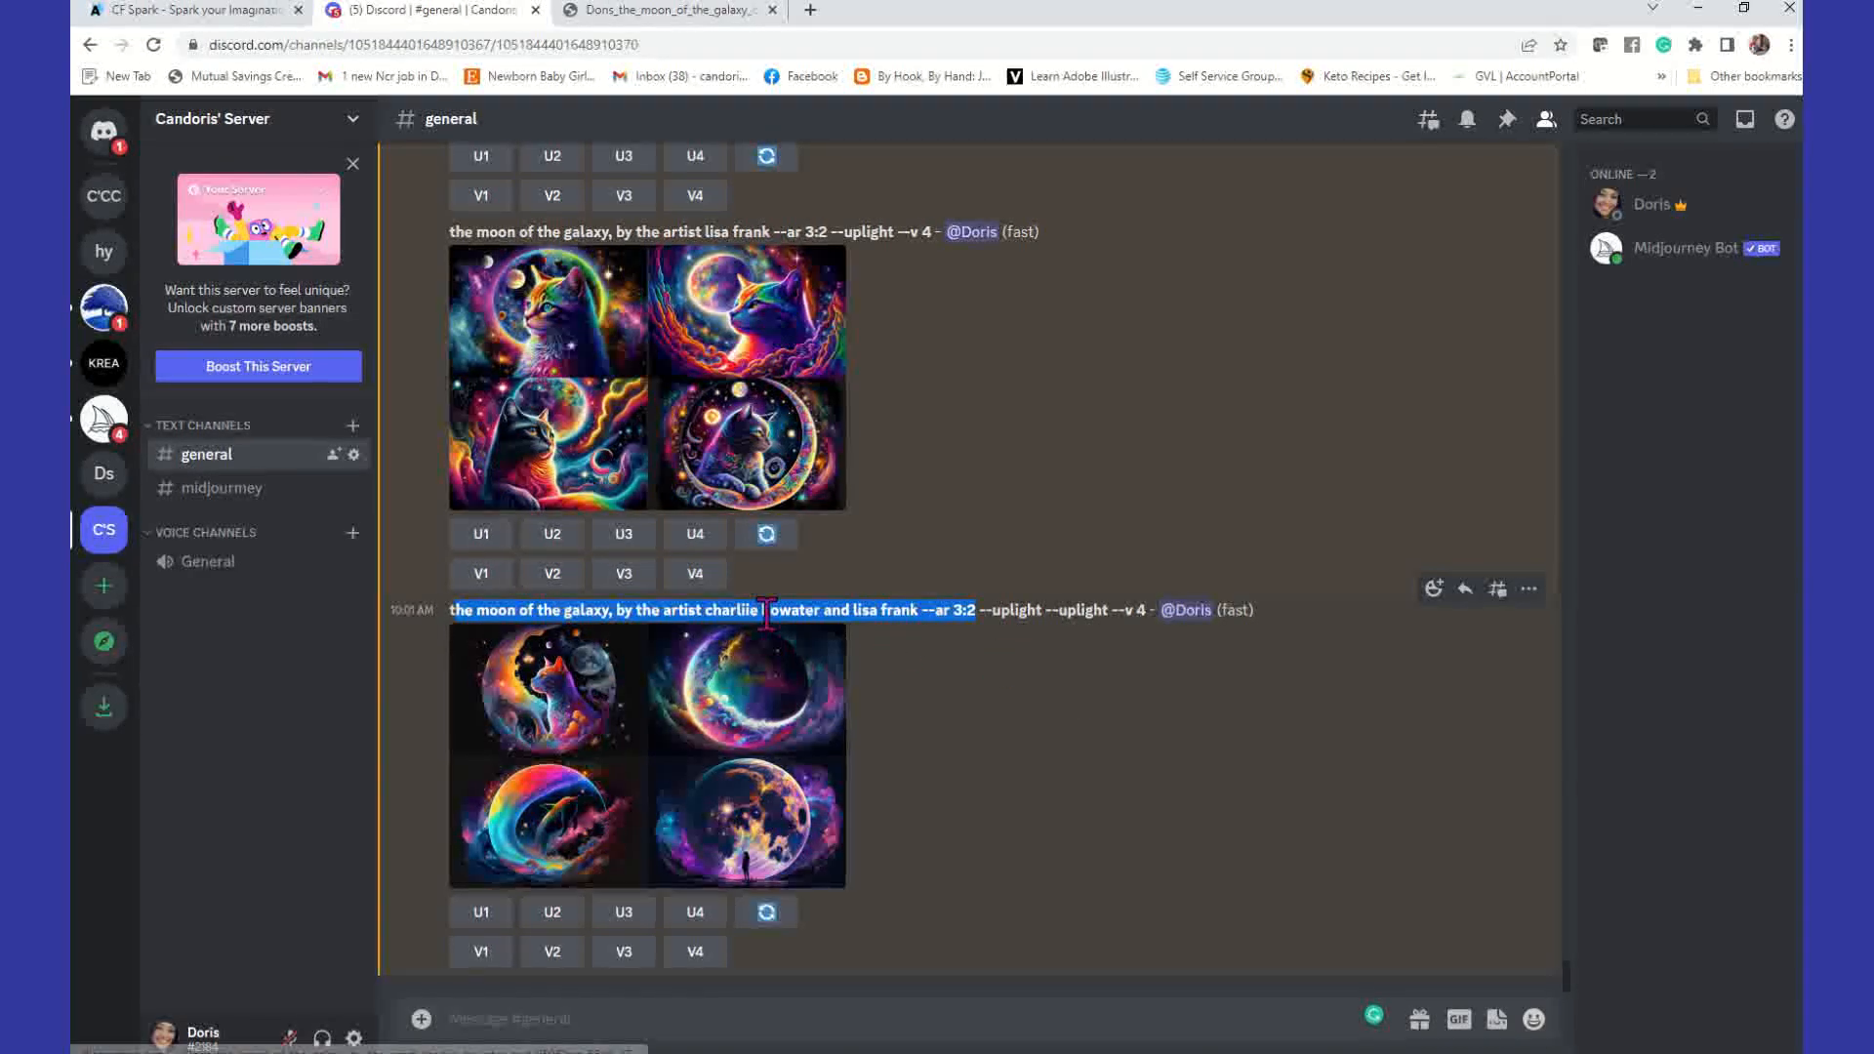
Step: Paste the copied text into a new /imagine command and correct the prompt's first word to "the"
{"action": "left_click", "coordinate": [803, 1008]}
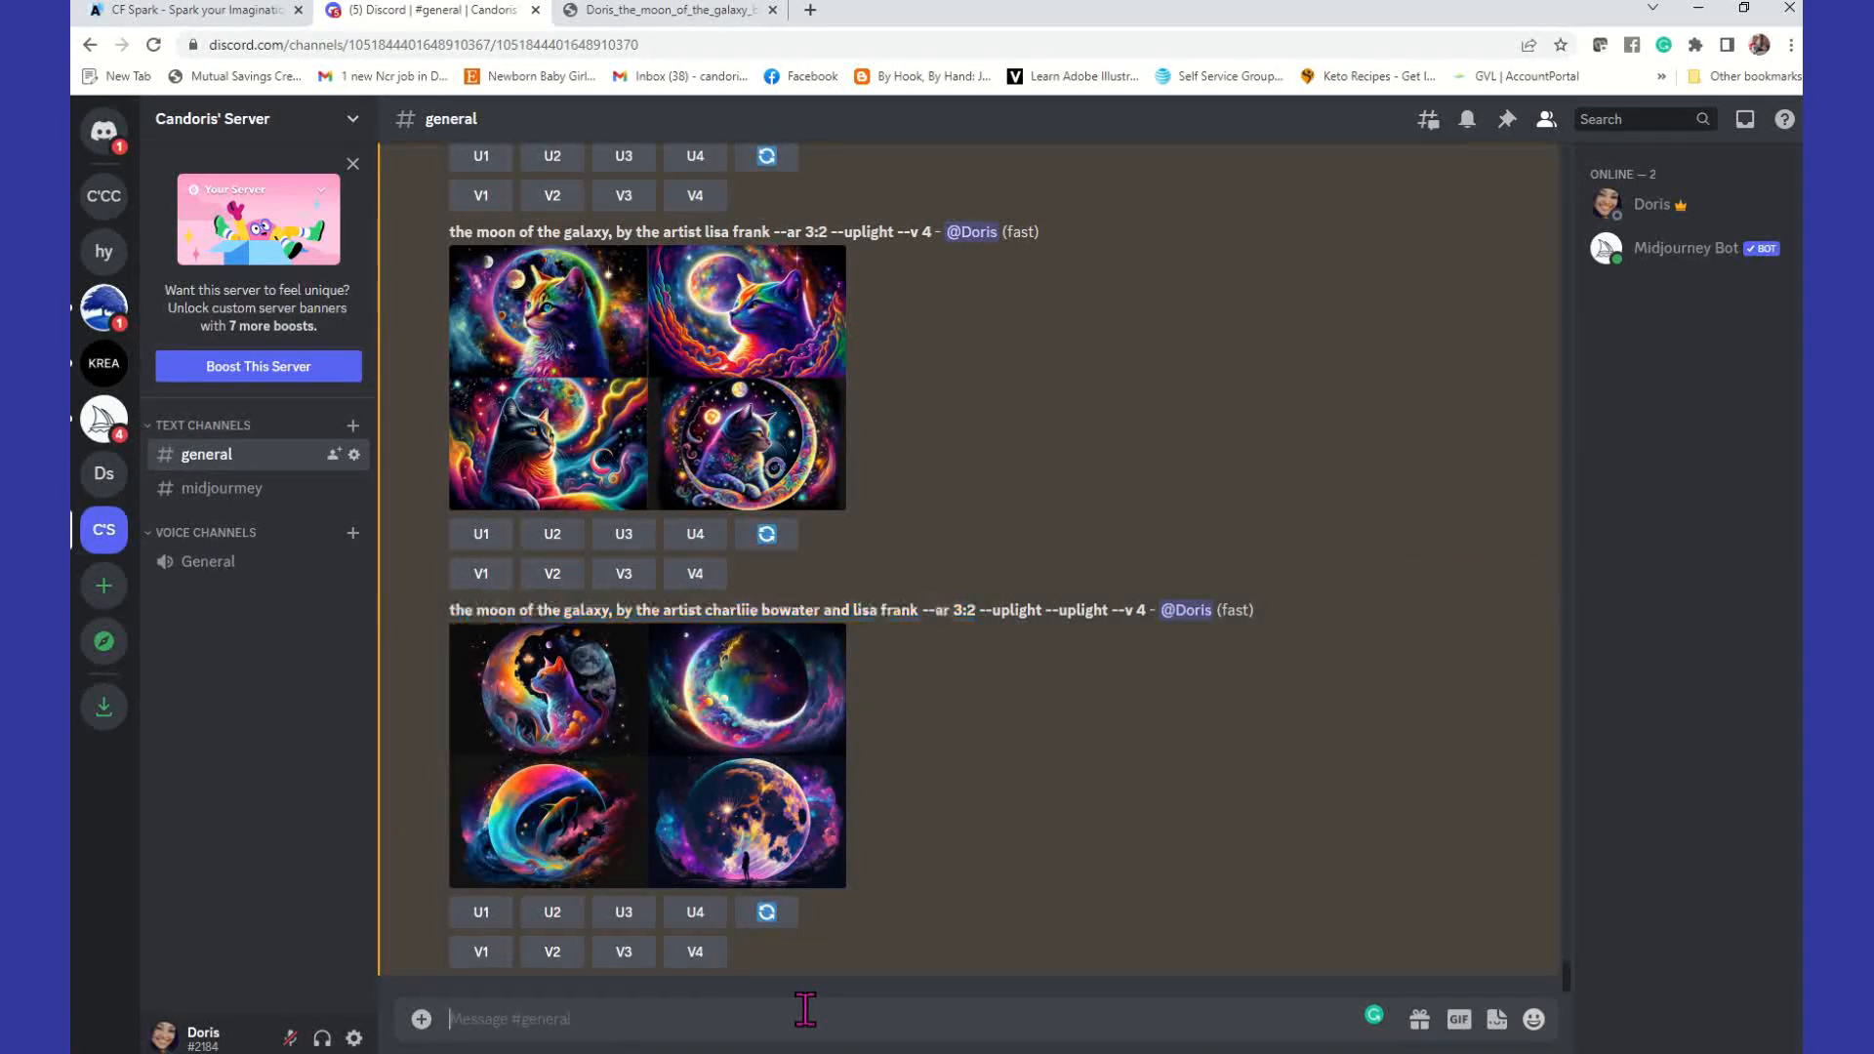
{"action": "type", "text": "/ima"}
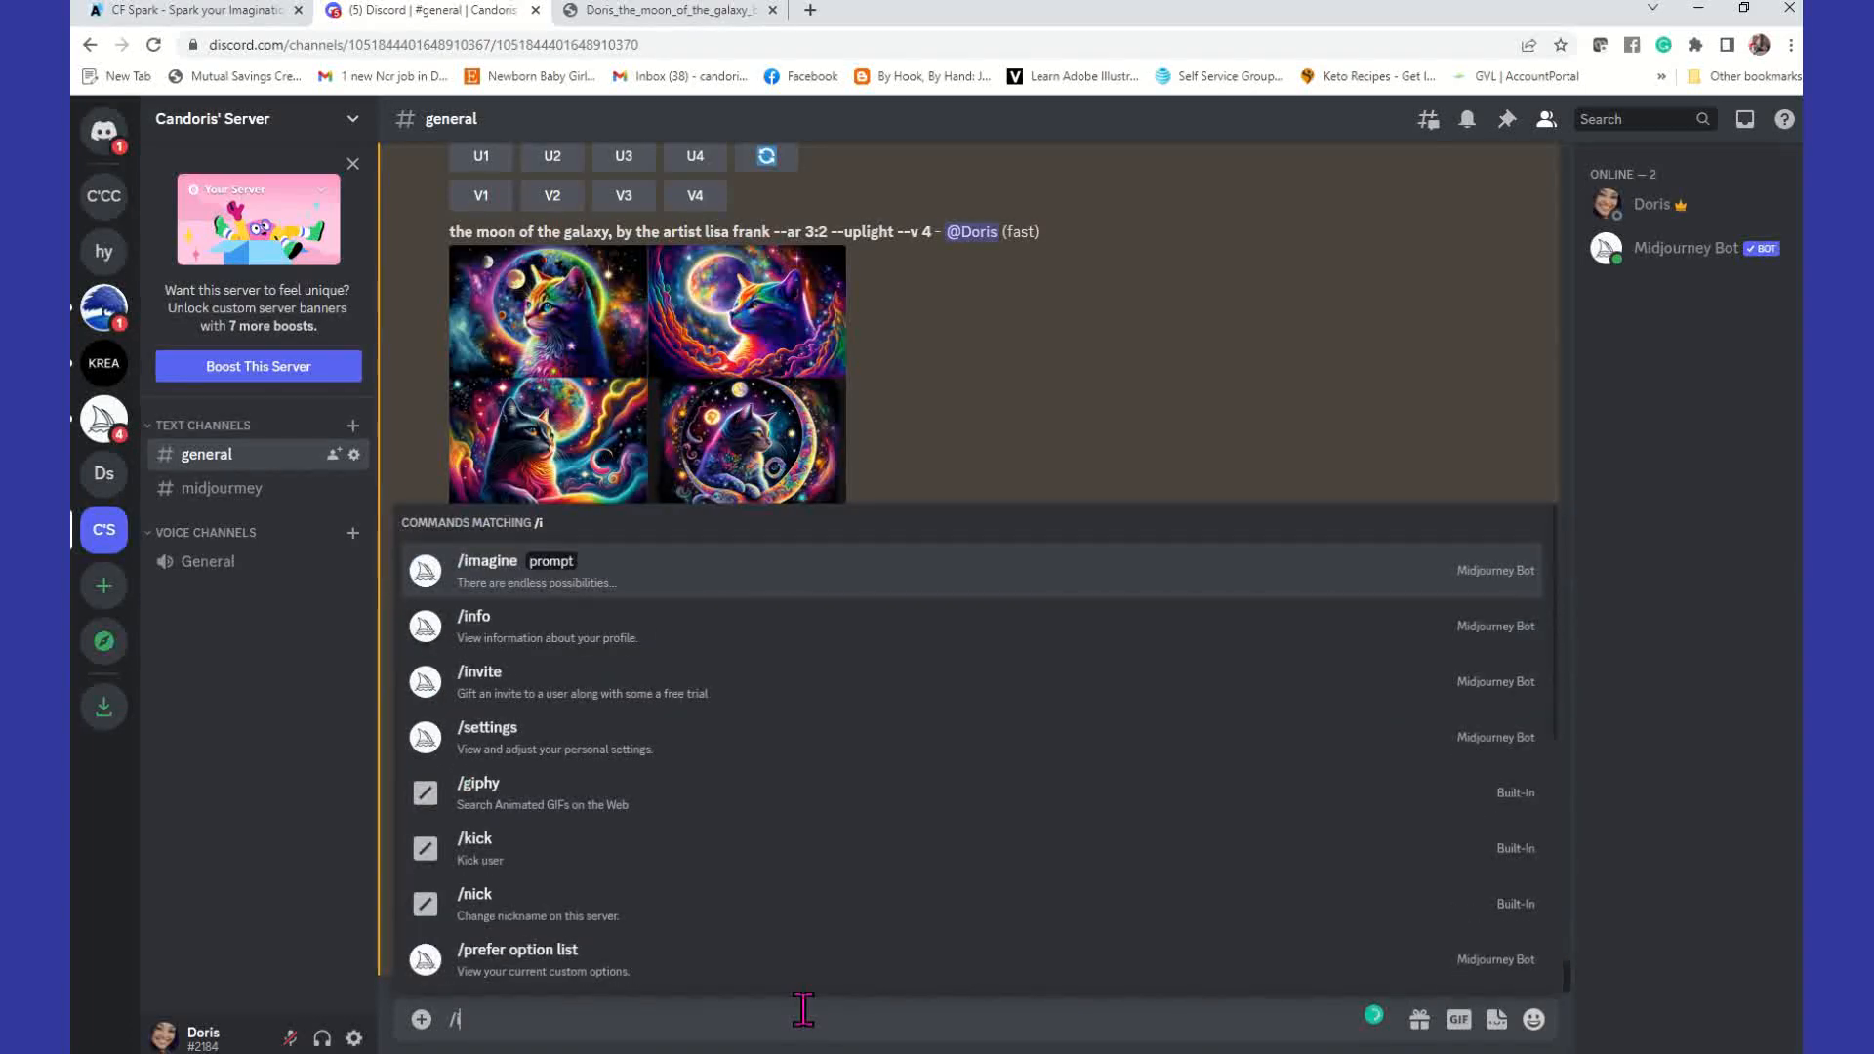
{"action": "key", "text": "Tab"}
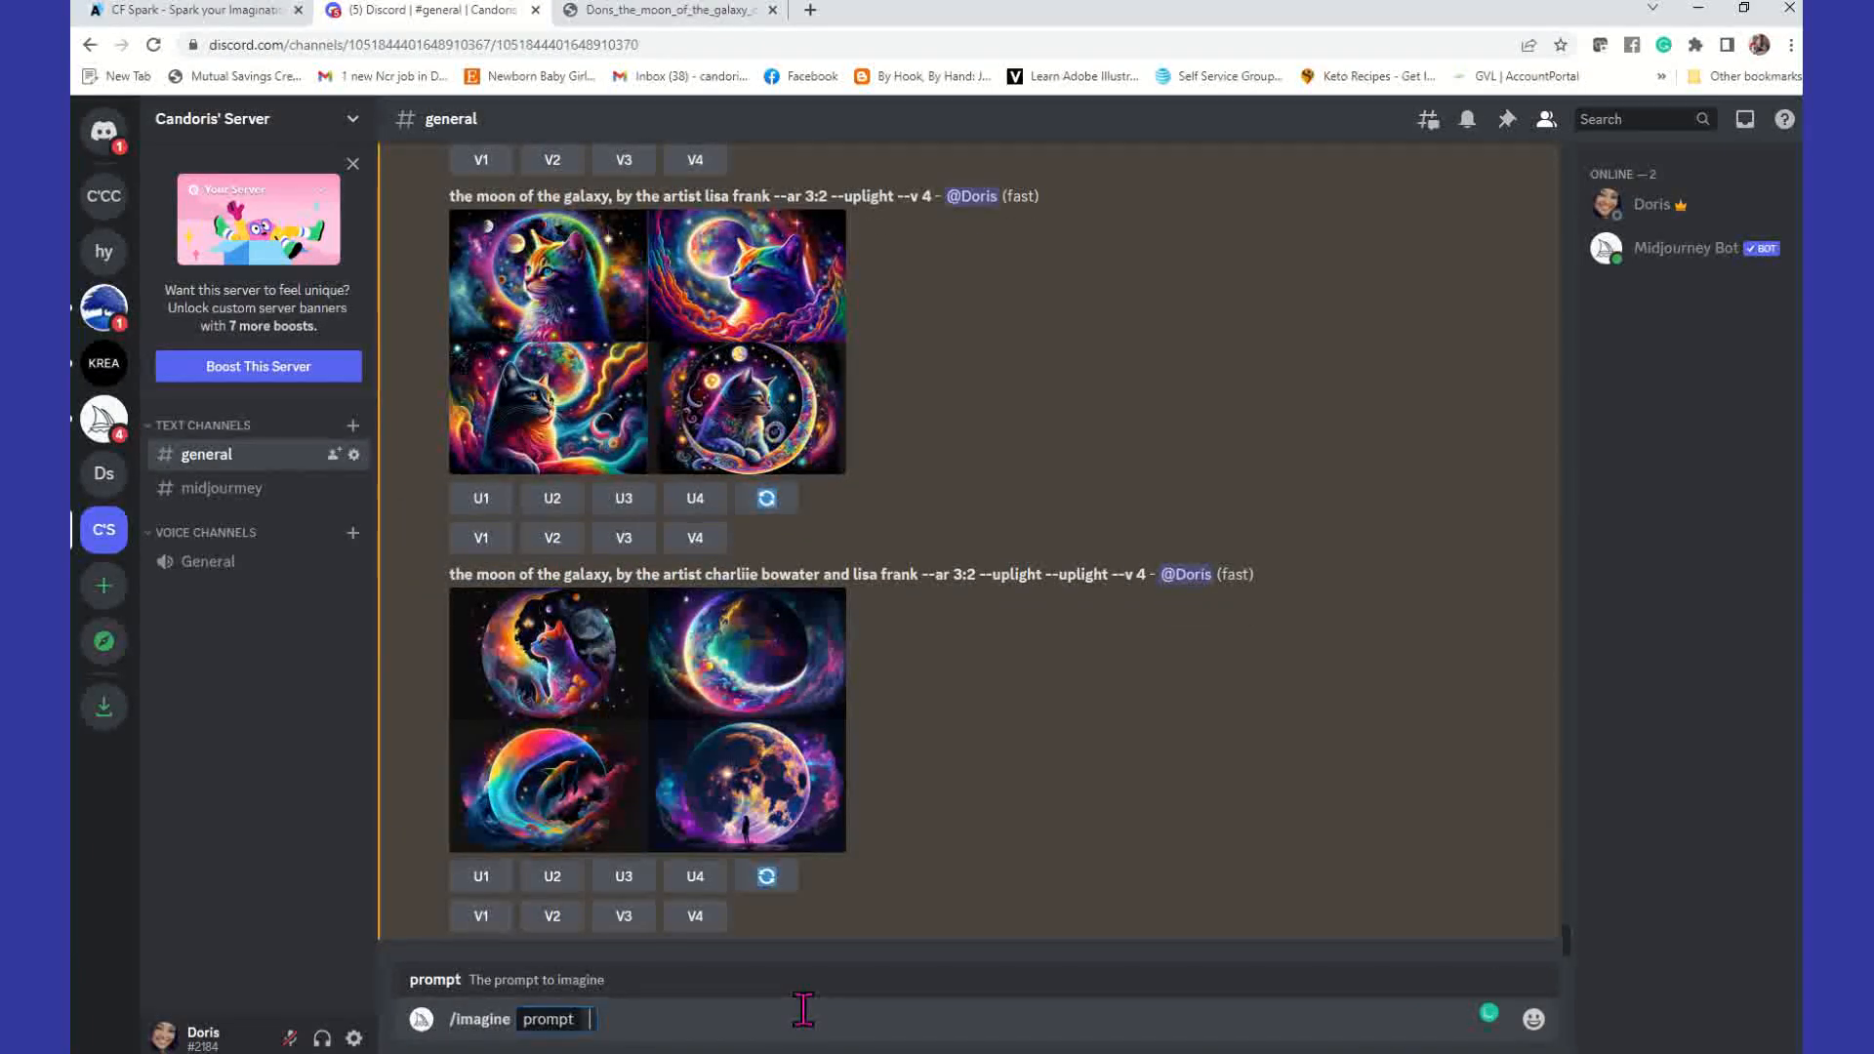
{"action": "key", "text": "ctrl+v"}
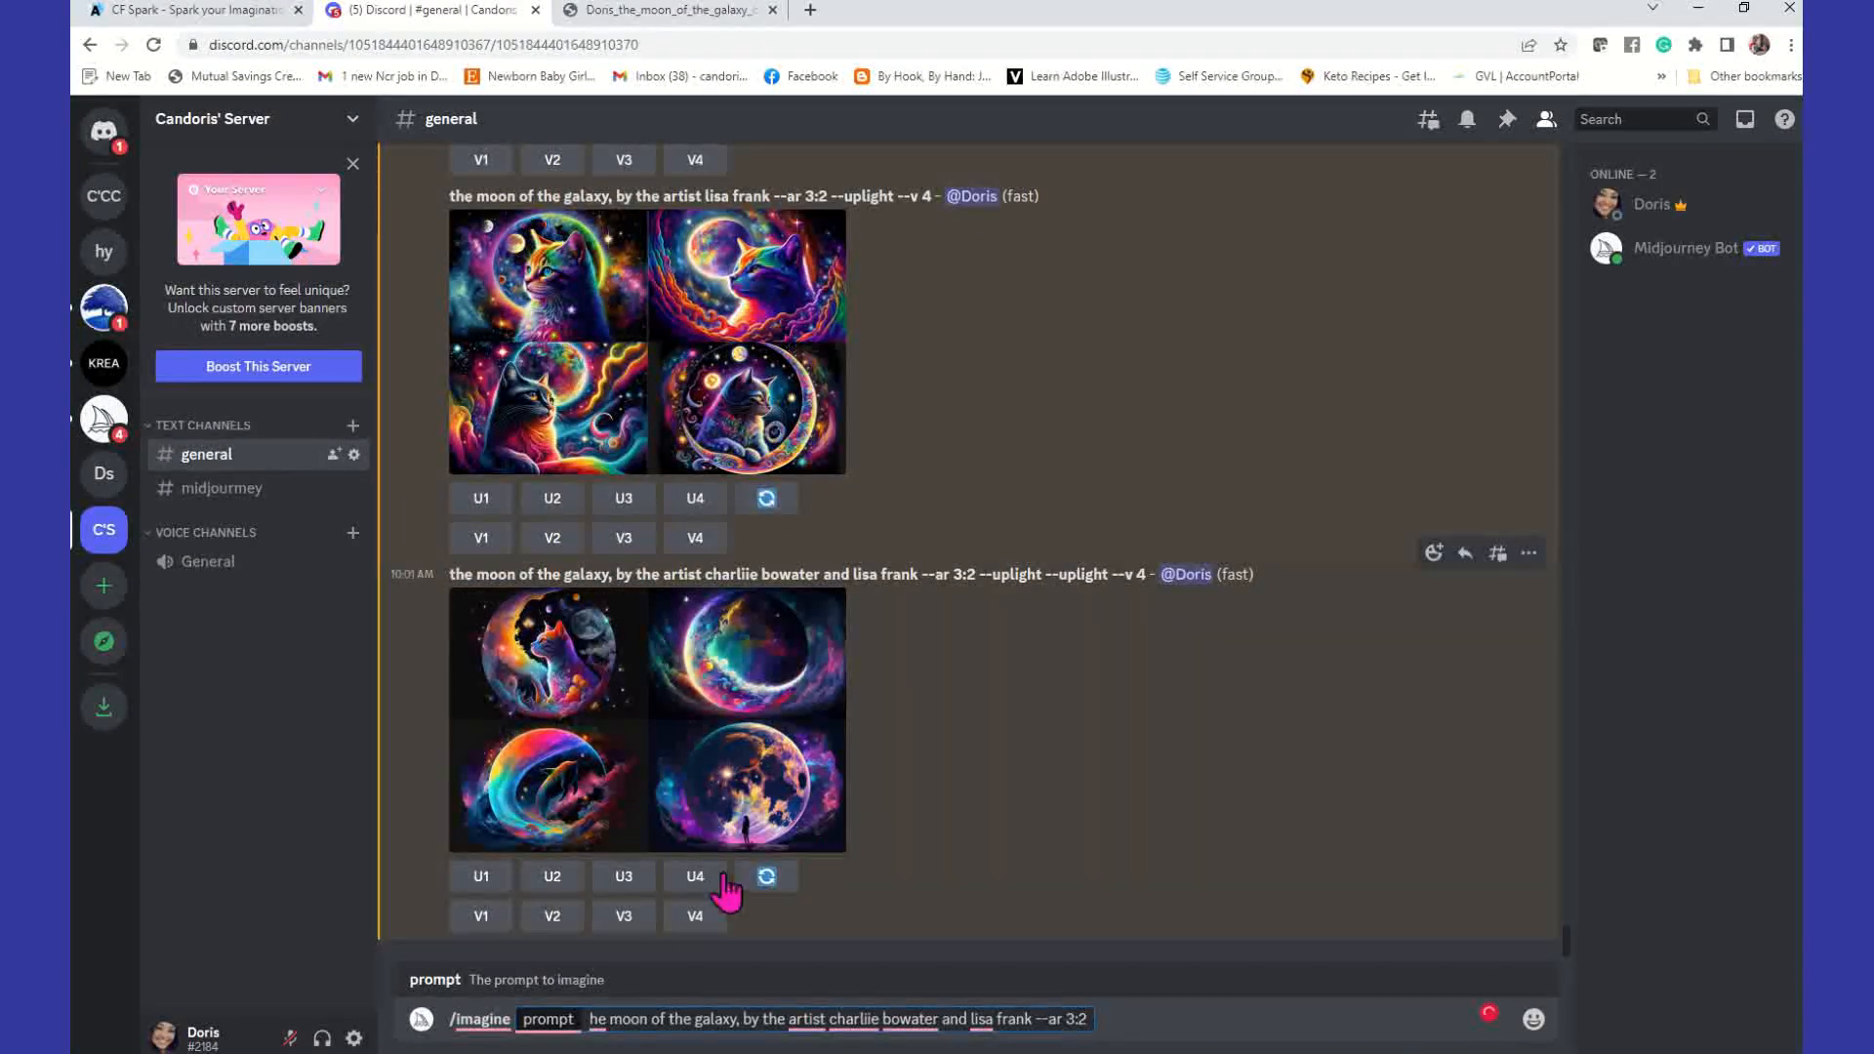
{"action": "right_click", "coordinate": [602, 1025]}
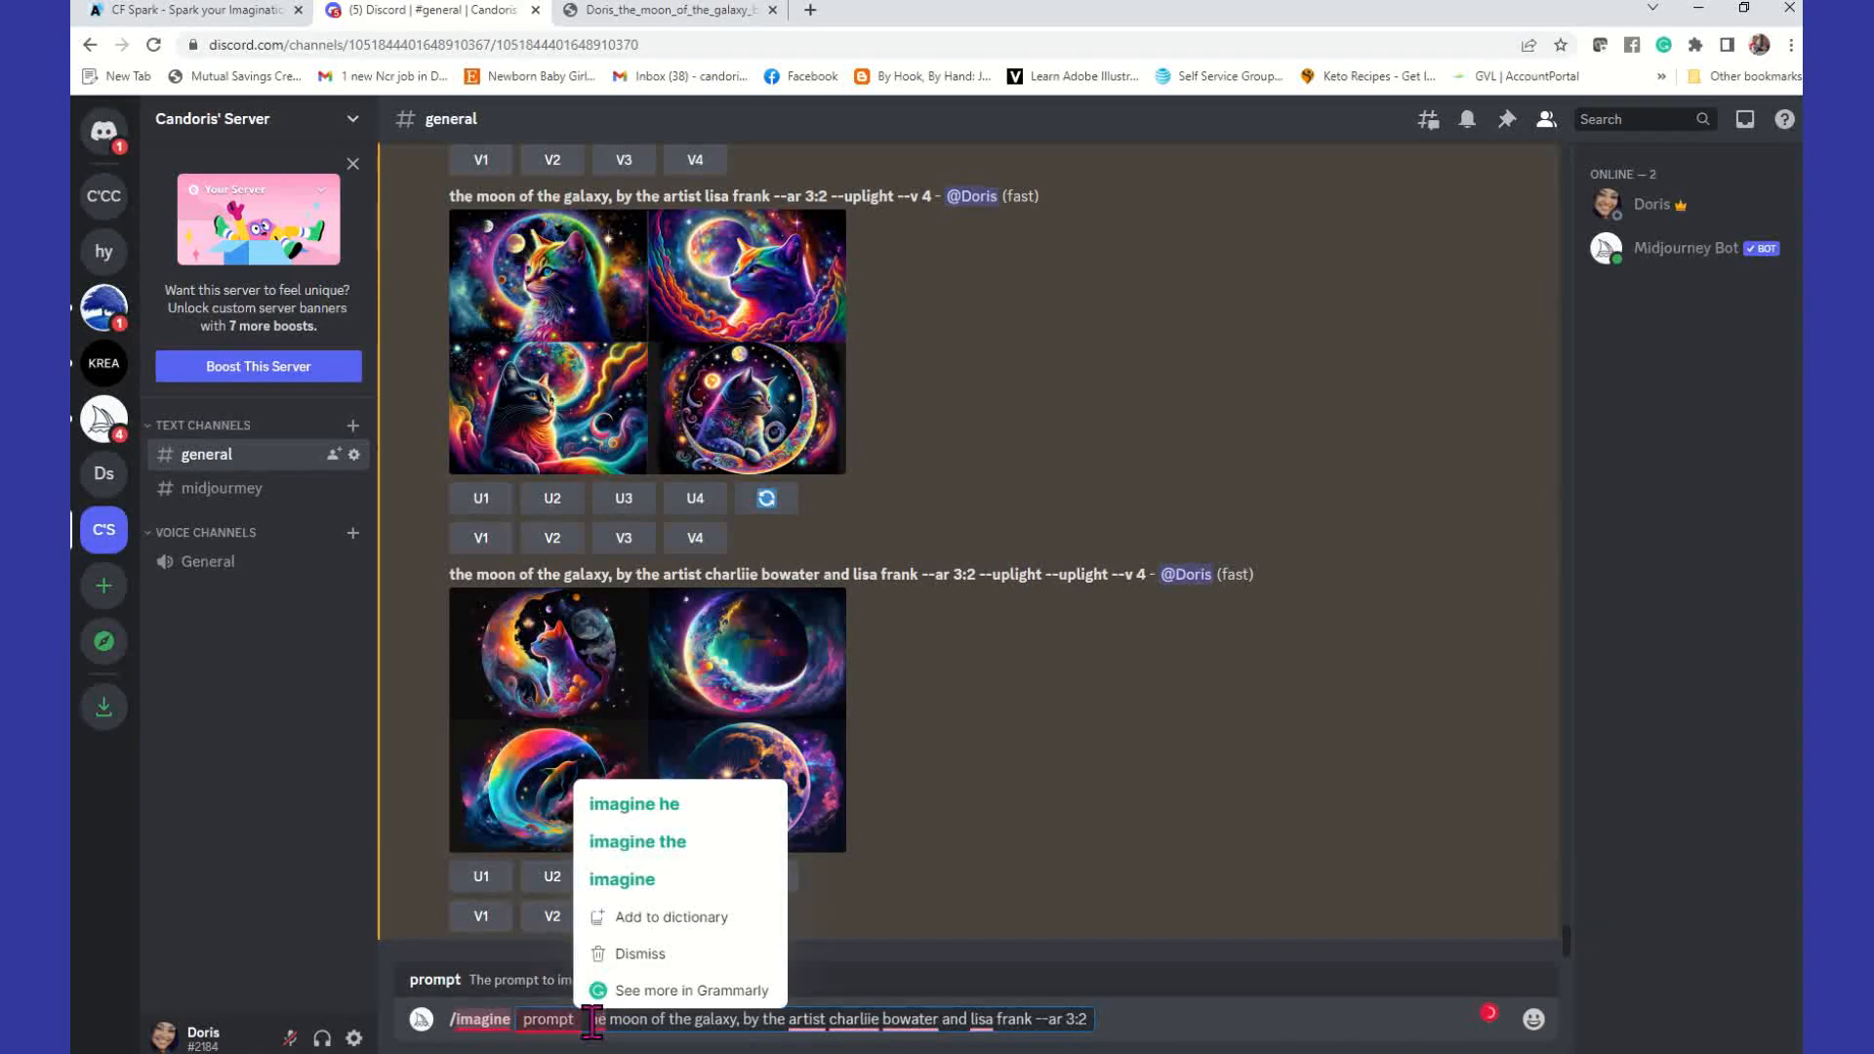
{"action": "left_click", "coordinate": [644, 842]}
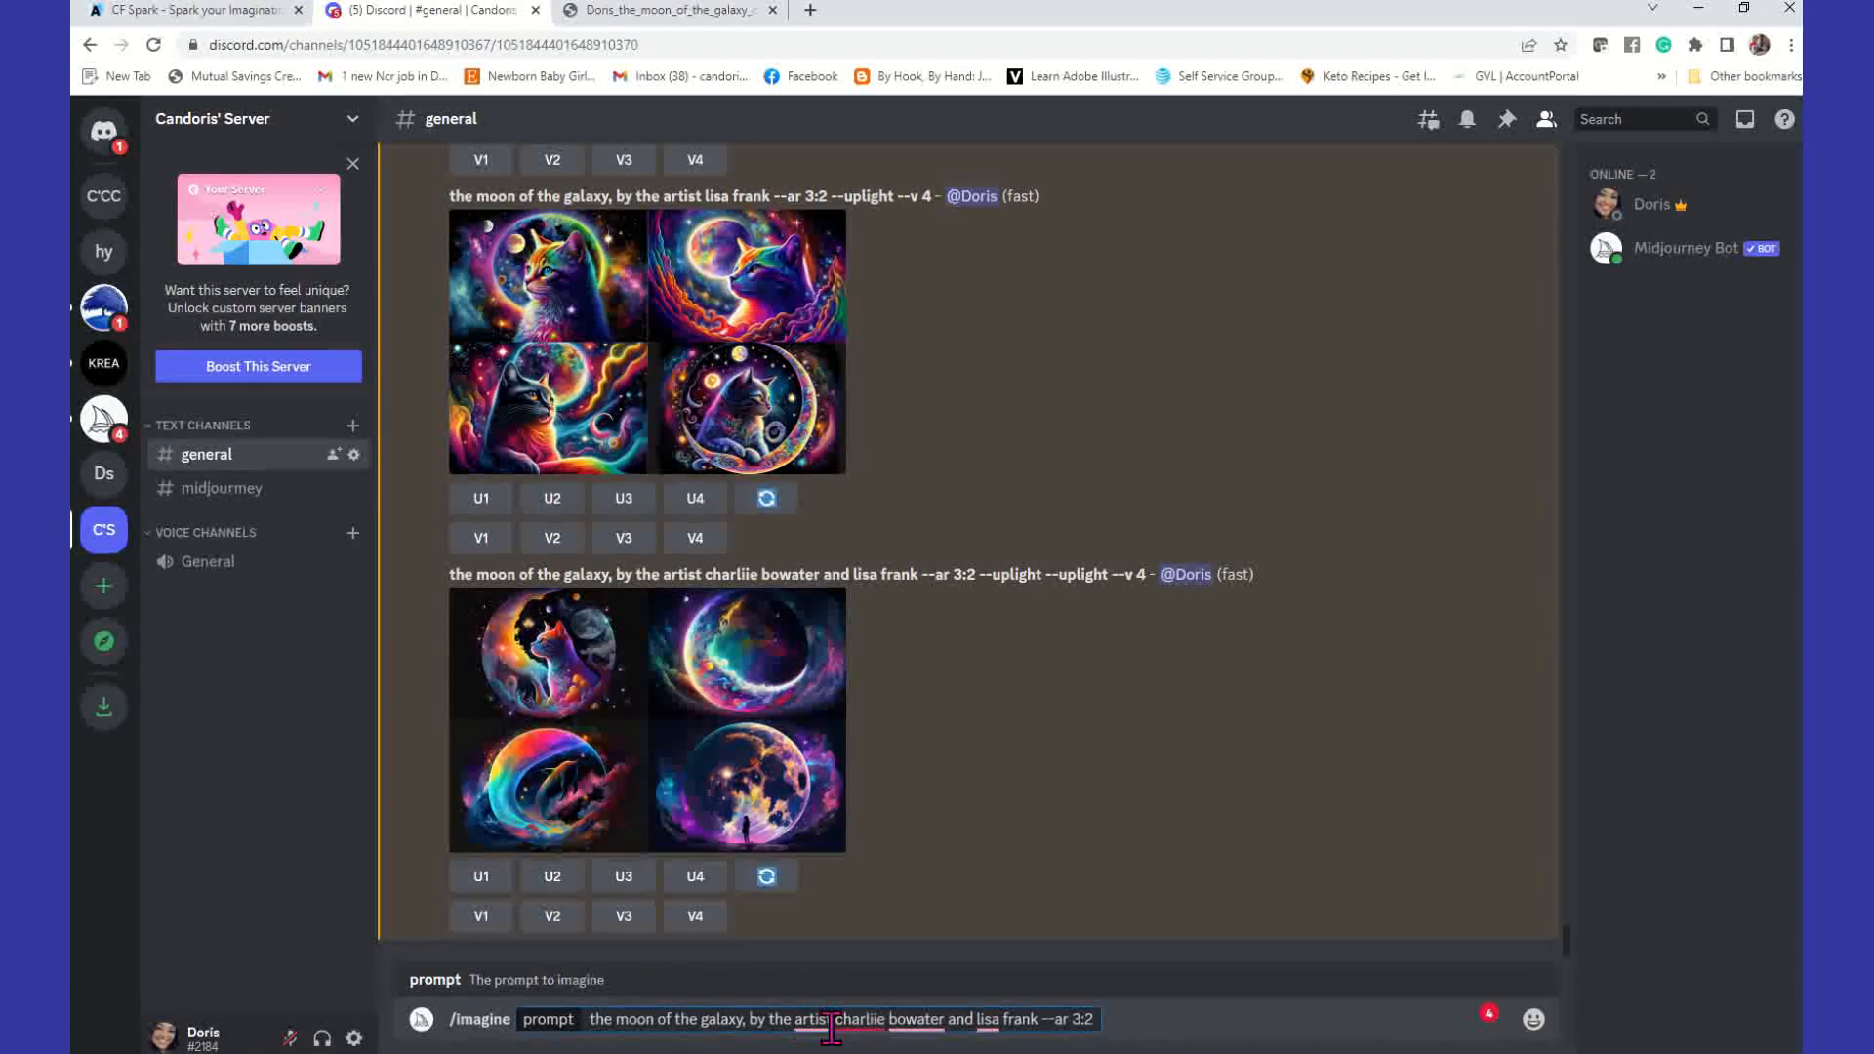
Step: Replace the first artist name in the prompt with "lisa frank"
{"action": "mouse_move", "coordinate": [798, 1025]}
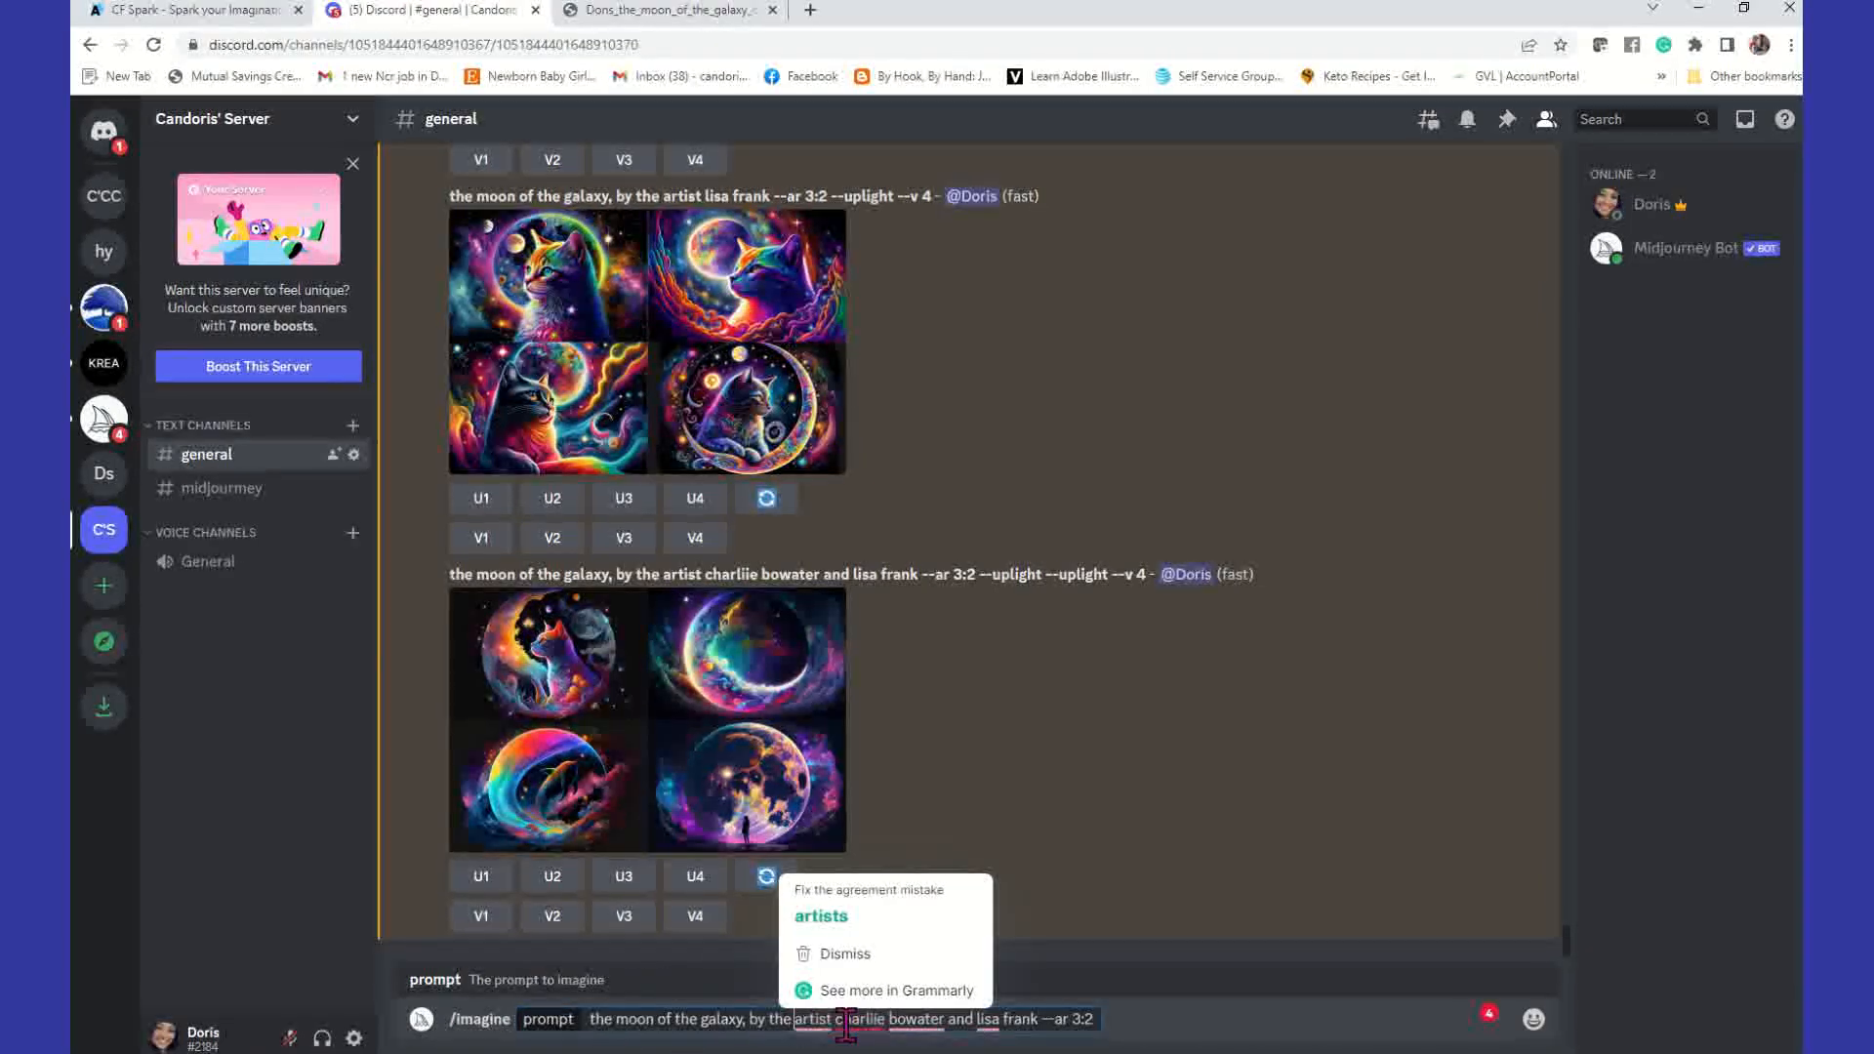
{"action": "left_click_drag", "start_coordinate": [834, 1025], "coordinate": [939, 1024]}
{"action": "type", "text": "lisa f"}
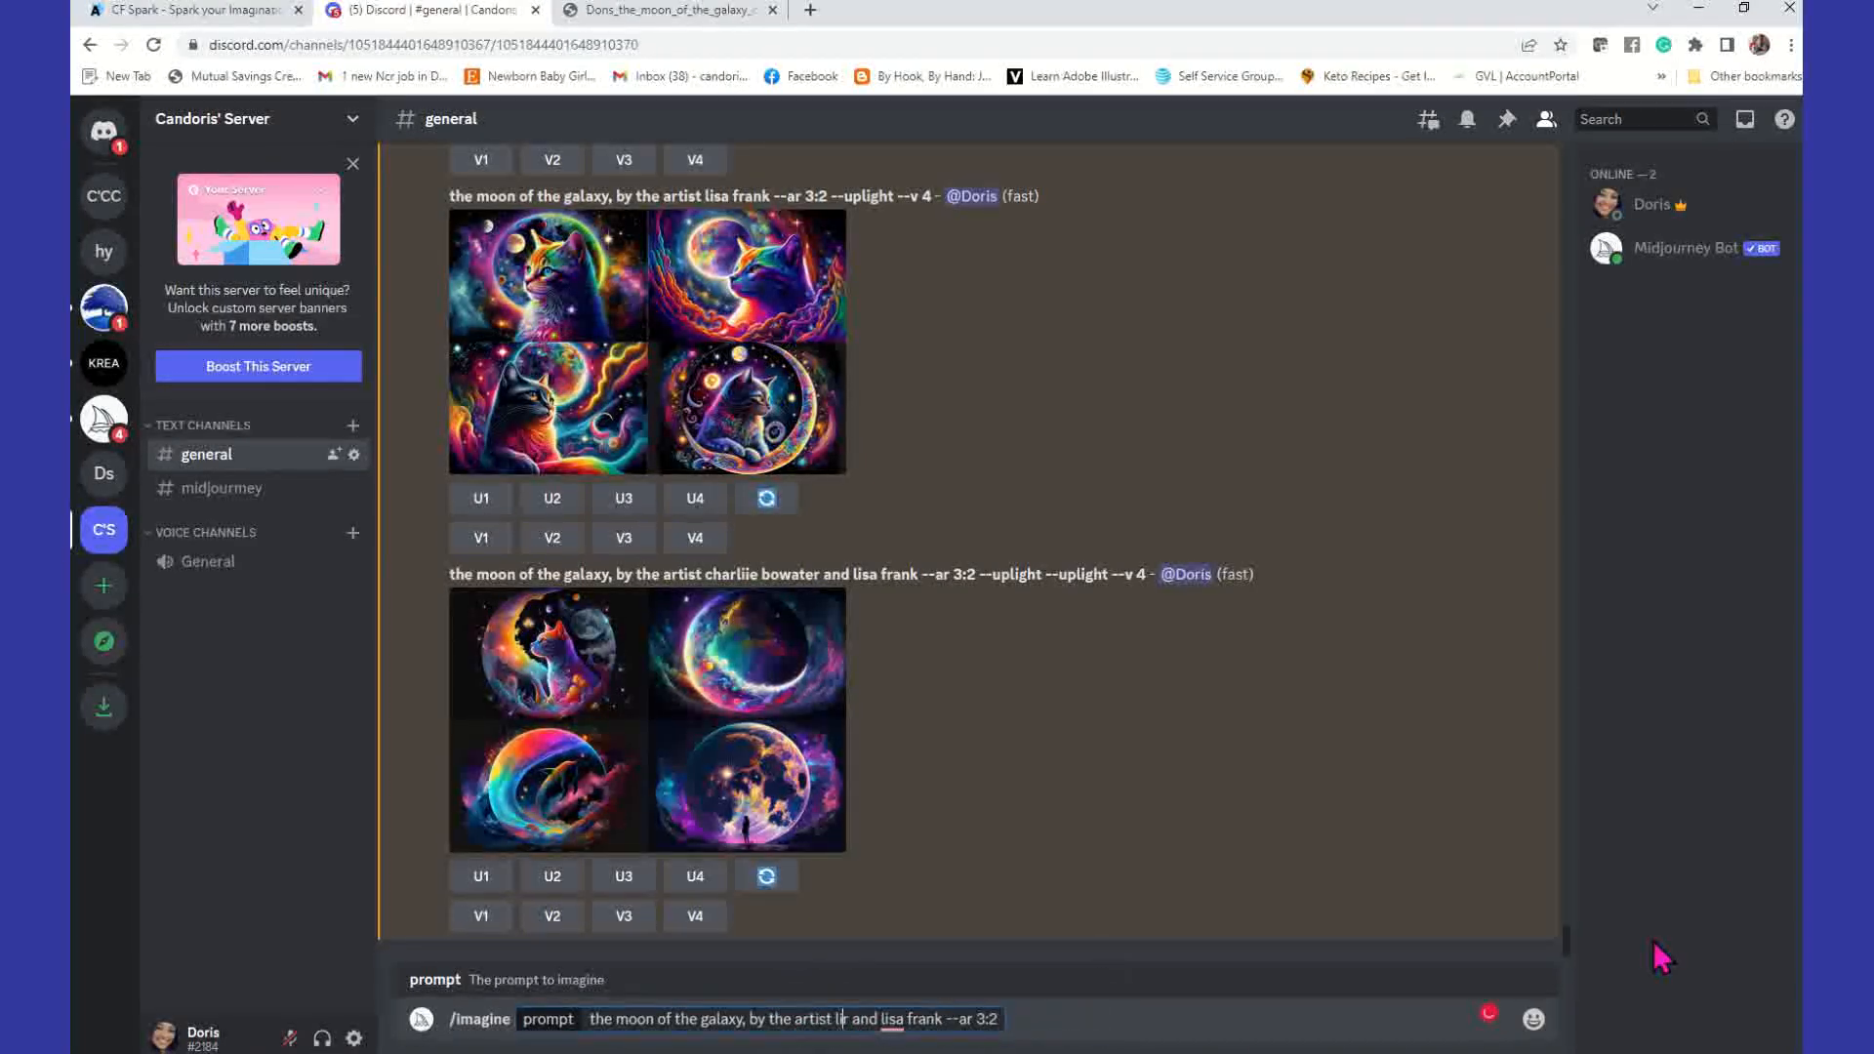
{"action": "type", "text": "rank"}
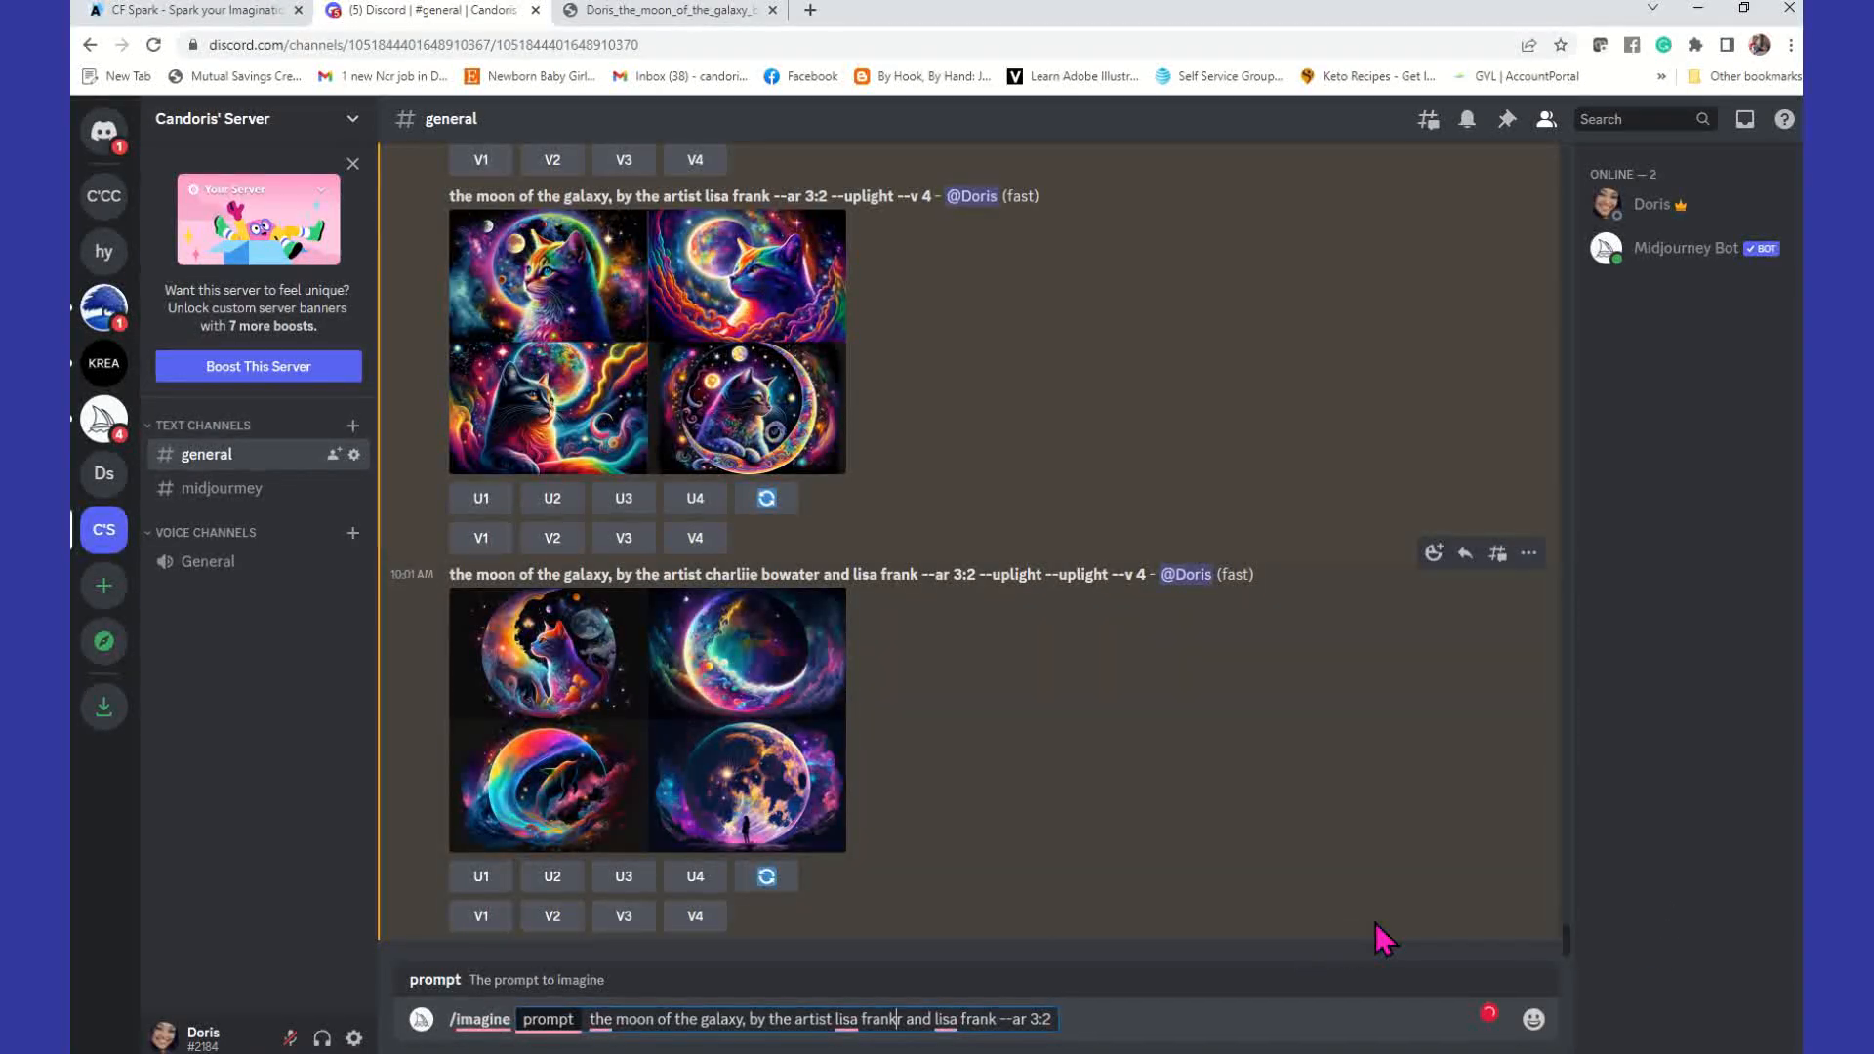
{"action": "key", "text": "Delete"}
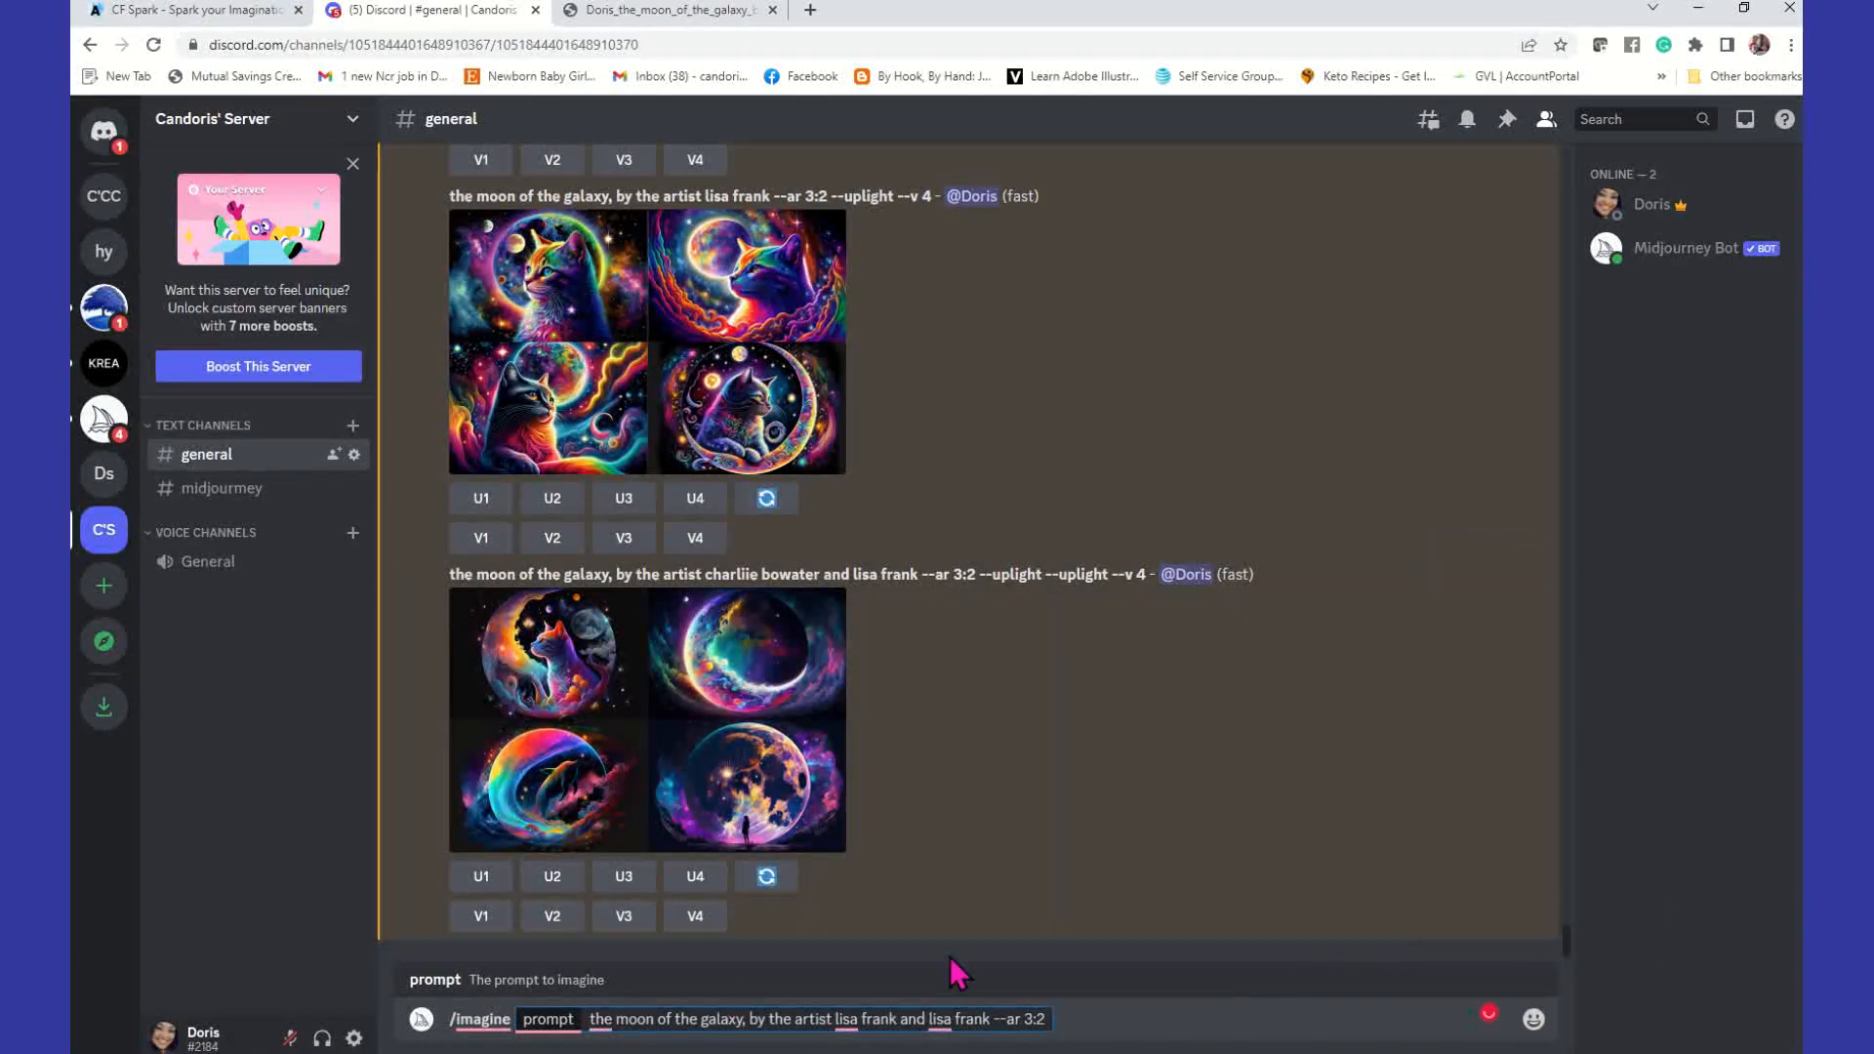
Step: Replace the second artist name with "charlie bowater" and submit the reordered prompt
{"action": "left_click_drag", "start_coordinate": [927, 1020], "coordinate": [988, 1020]}
{"action": "type", "text": "charlie bowater"}
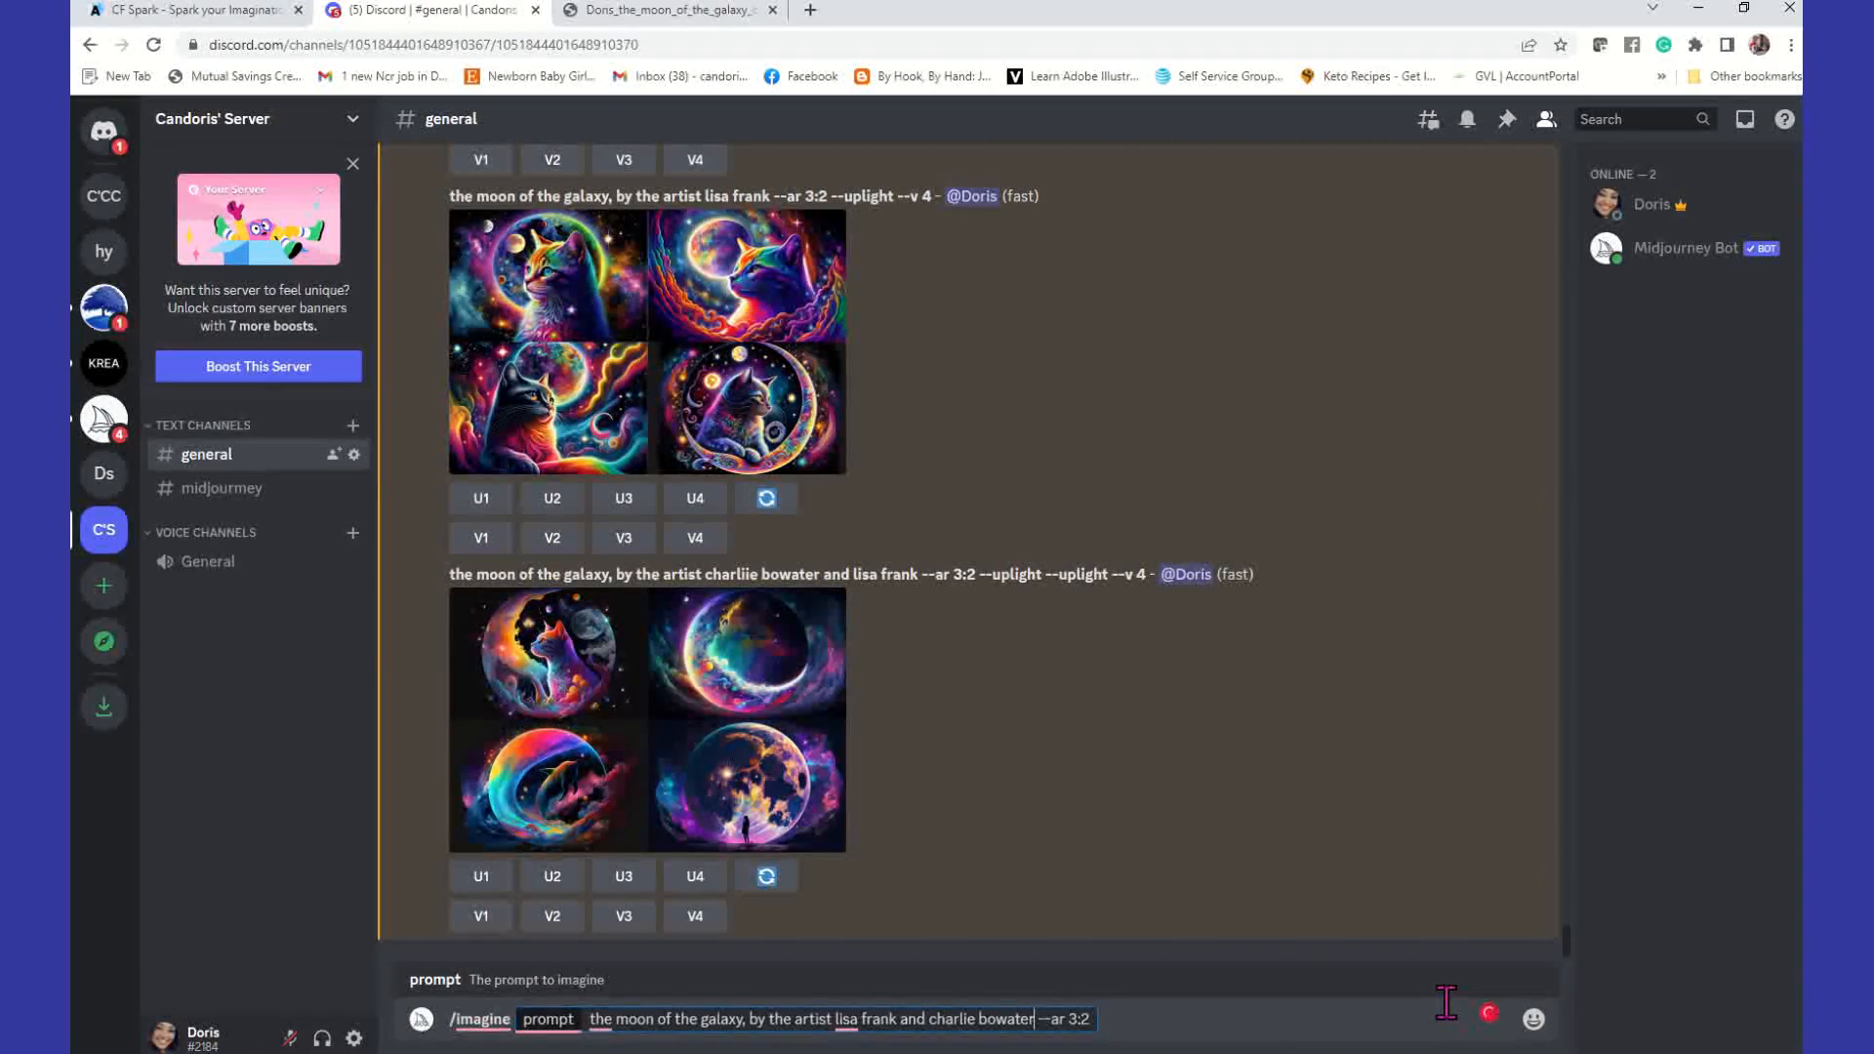
{"action": "key", "text": "Return"}
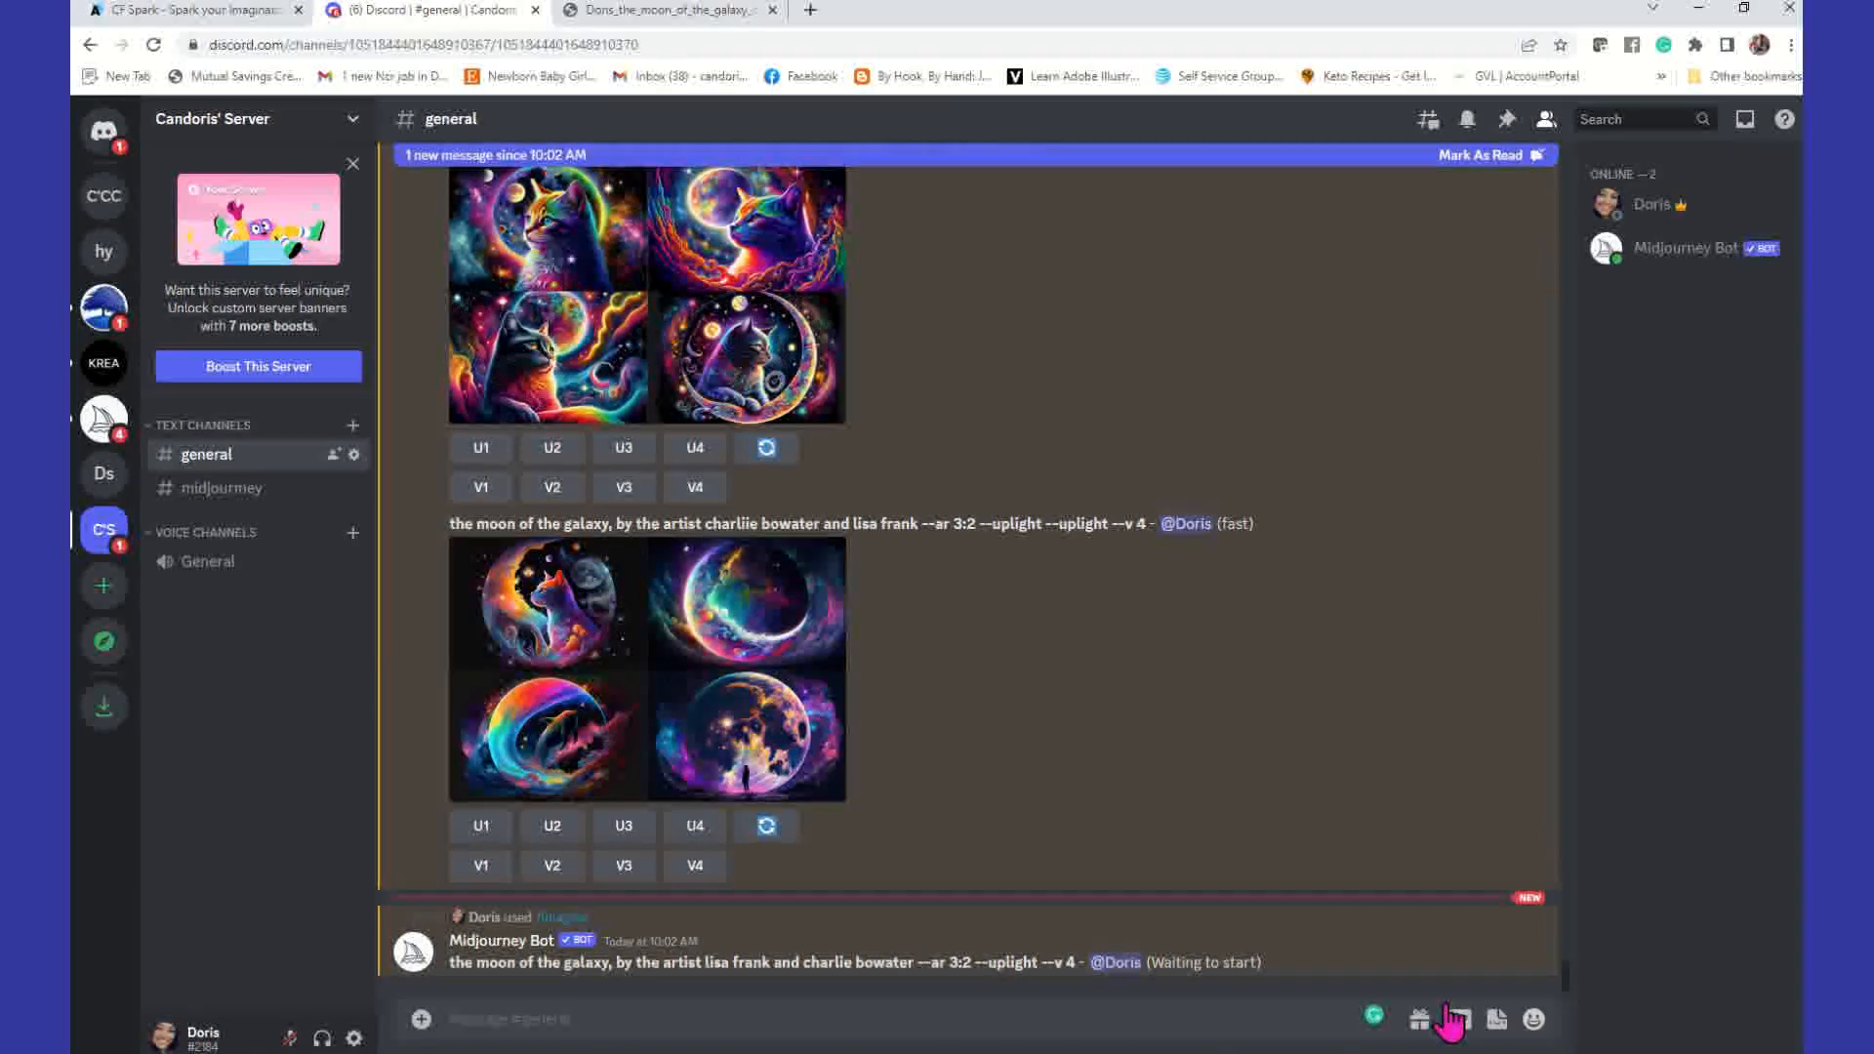
Step: Reopen the full-size grid of the Charlie Bowater and Lisa Frank prompt in the browser for comparison
{"action": "left_click", "coordinate": [712, 12]}
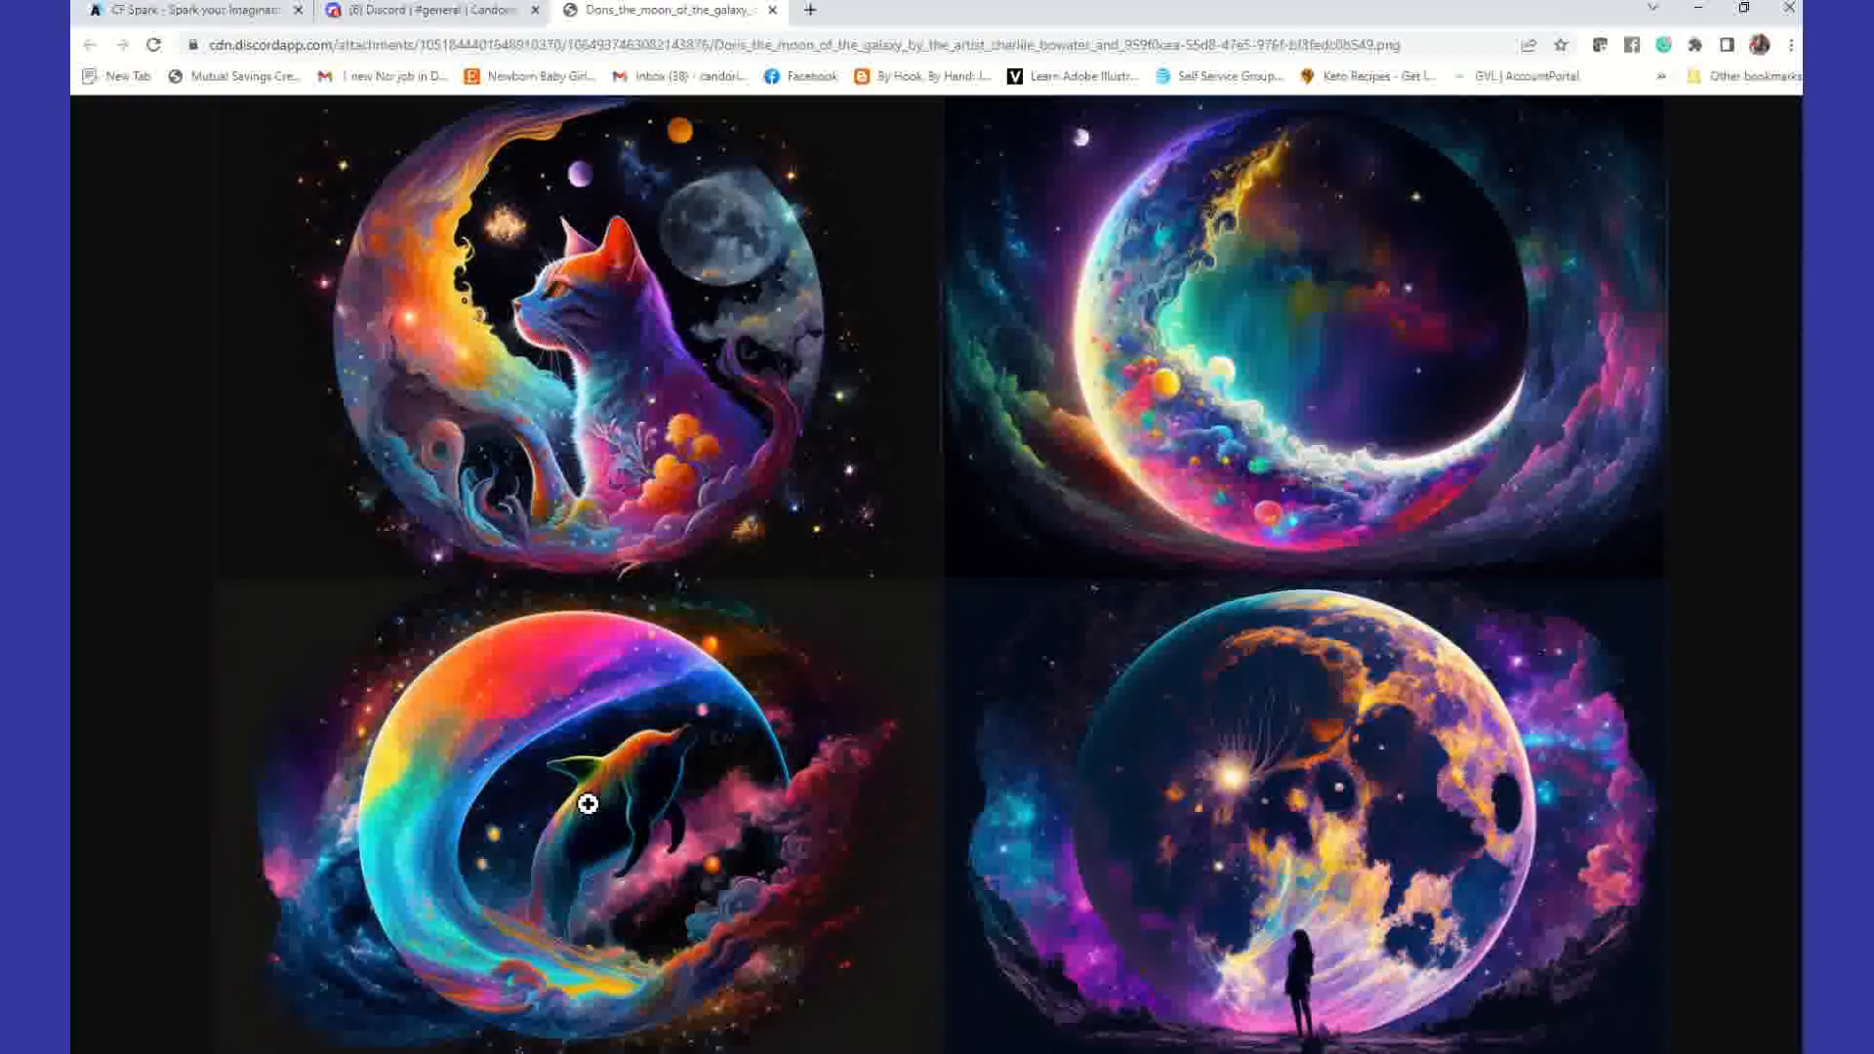
Step: Open the Lisa Frank and Charlie Bowater grid full size in the browser and compare it with the reversed-order grid
{"action": "left_click", "coordinate": [403, 14]}
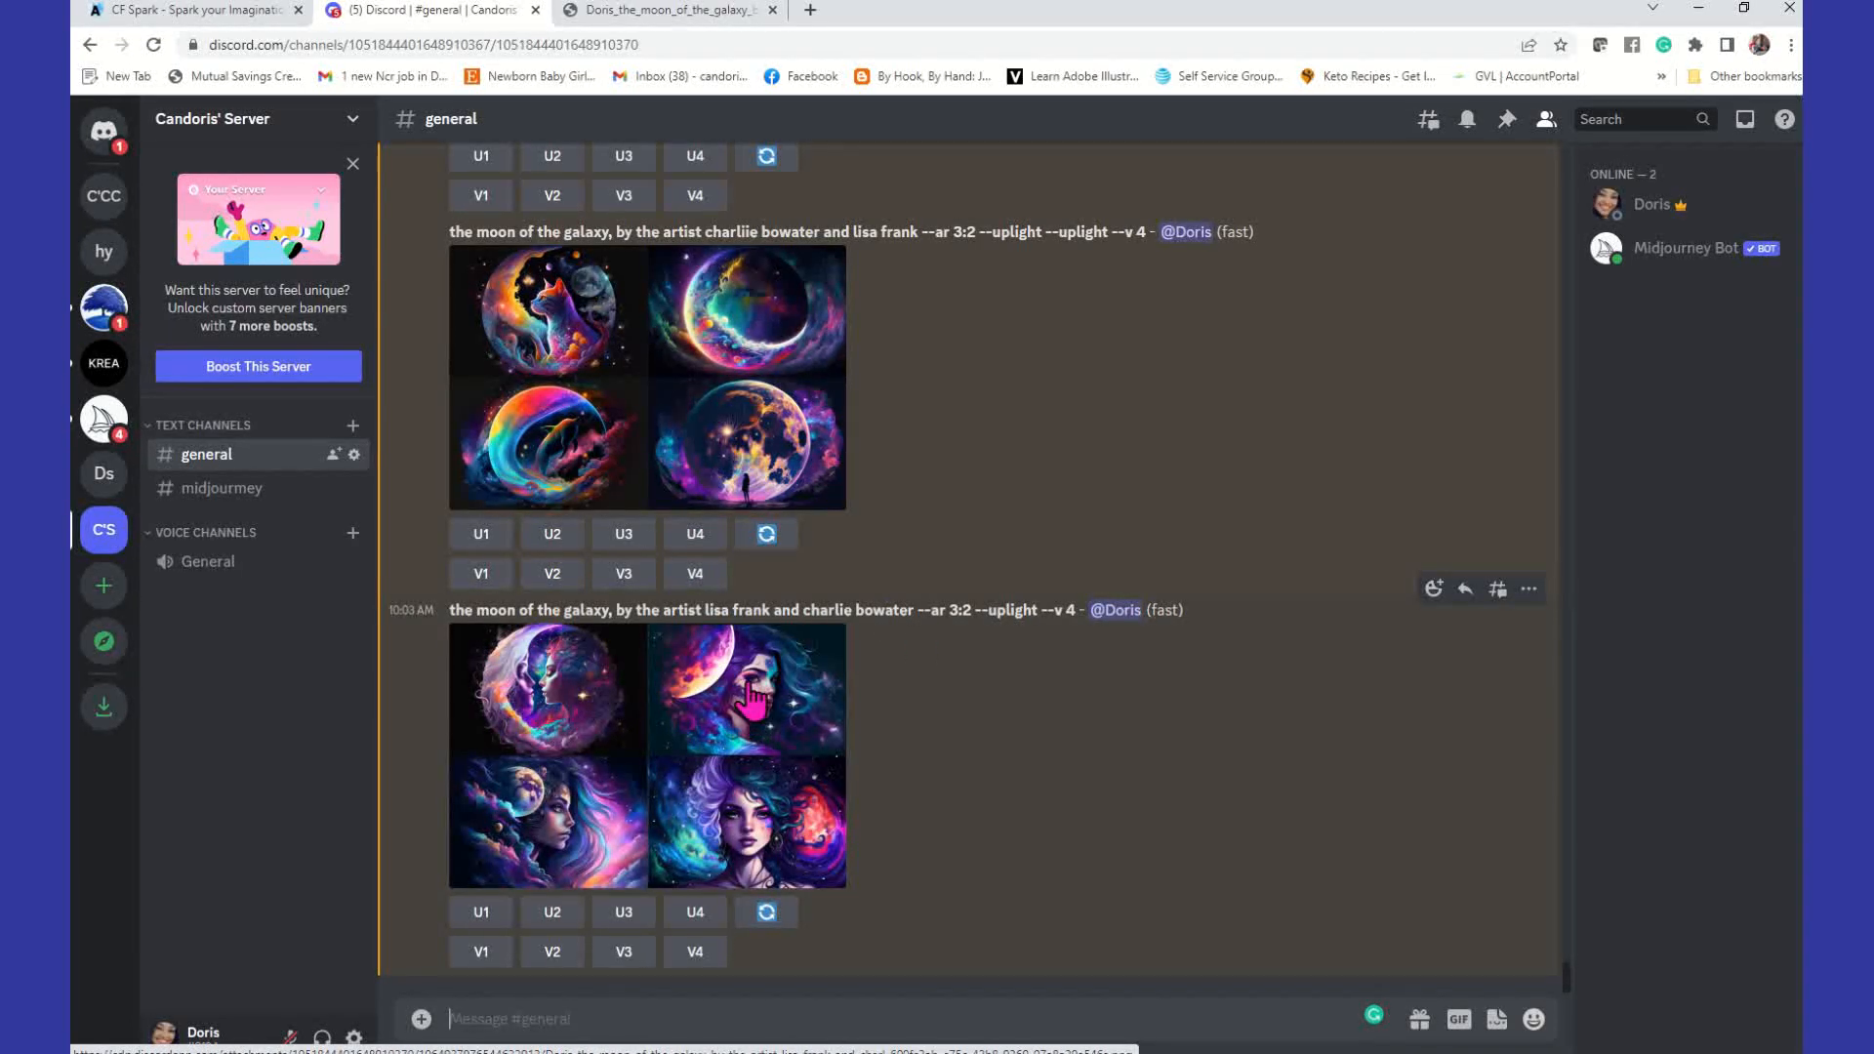
{"action": "left_click", "coordinate": [727, 754]}
{"action": "left_click", "coordinate": [549, 912]}
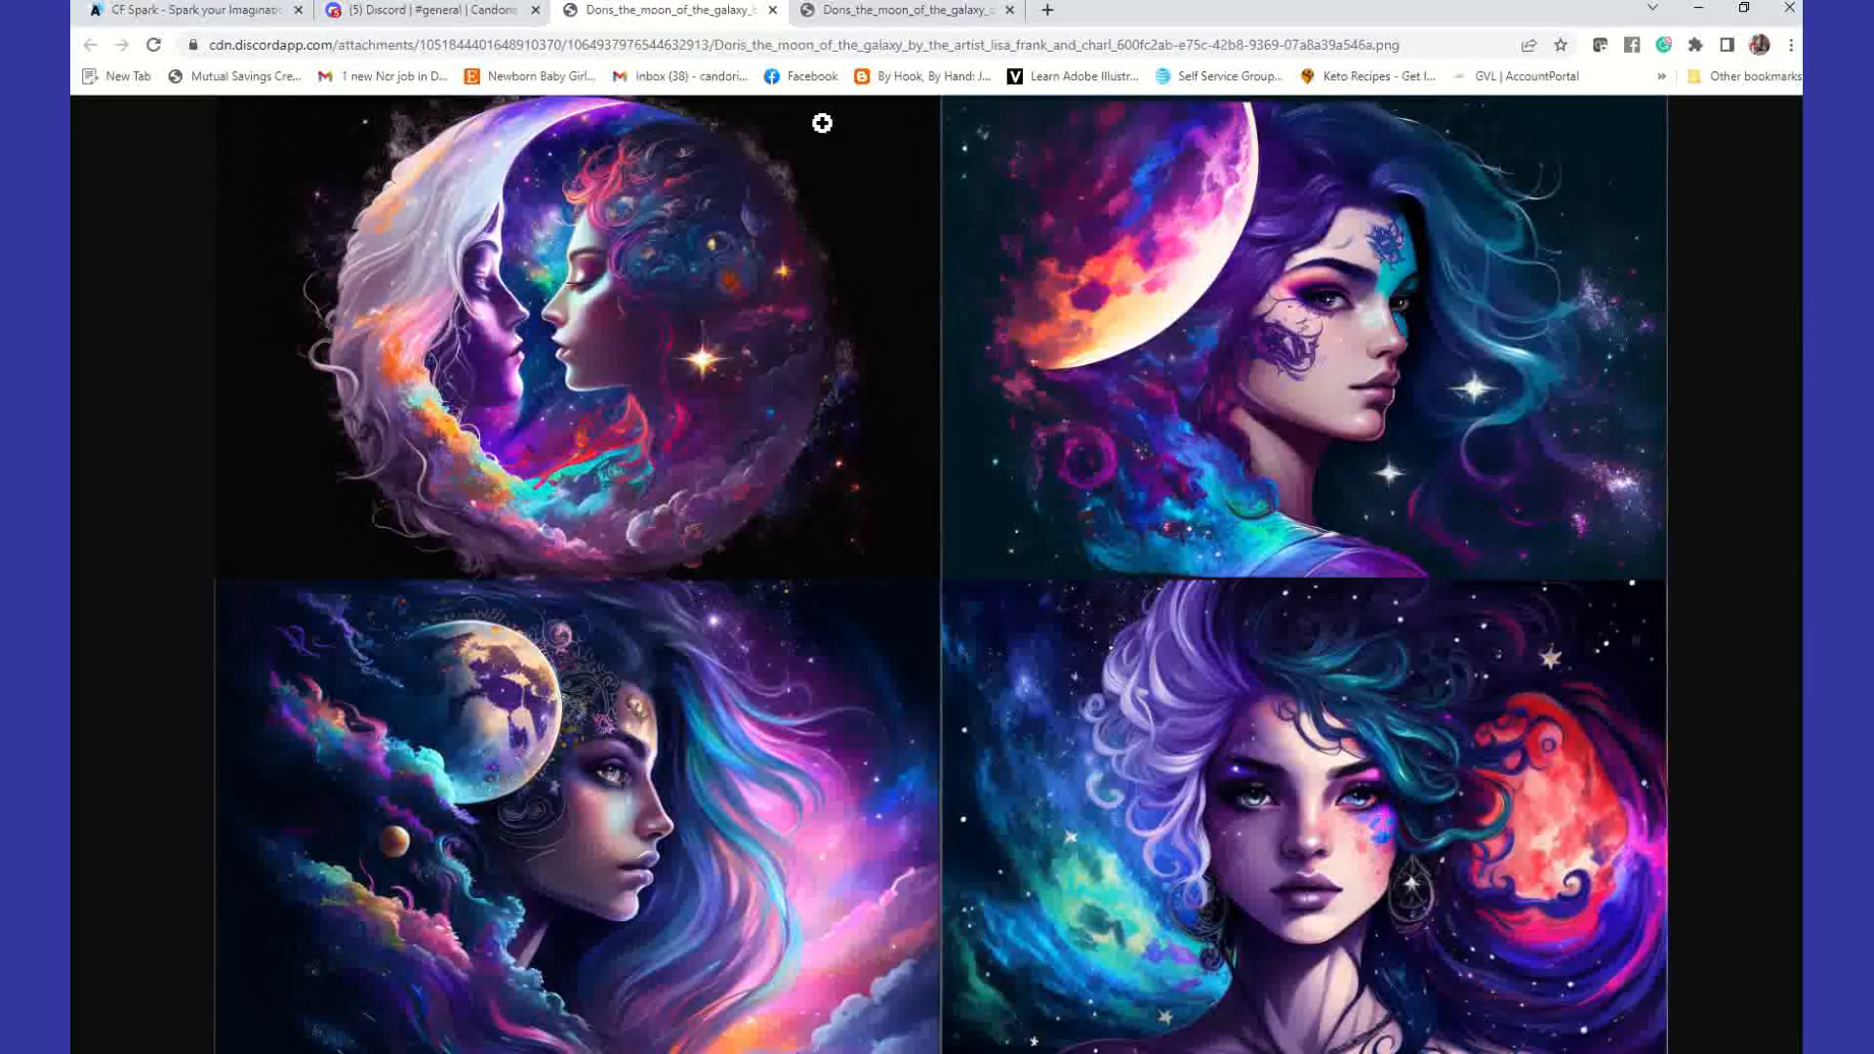
{"action": "left_click", "coordinate": [846, 13]}
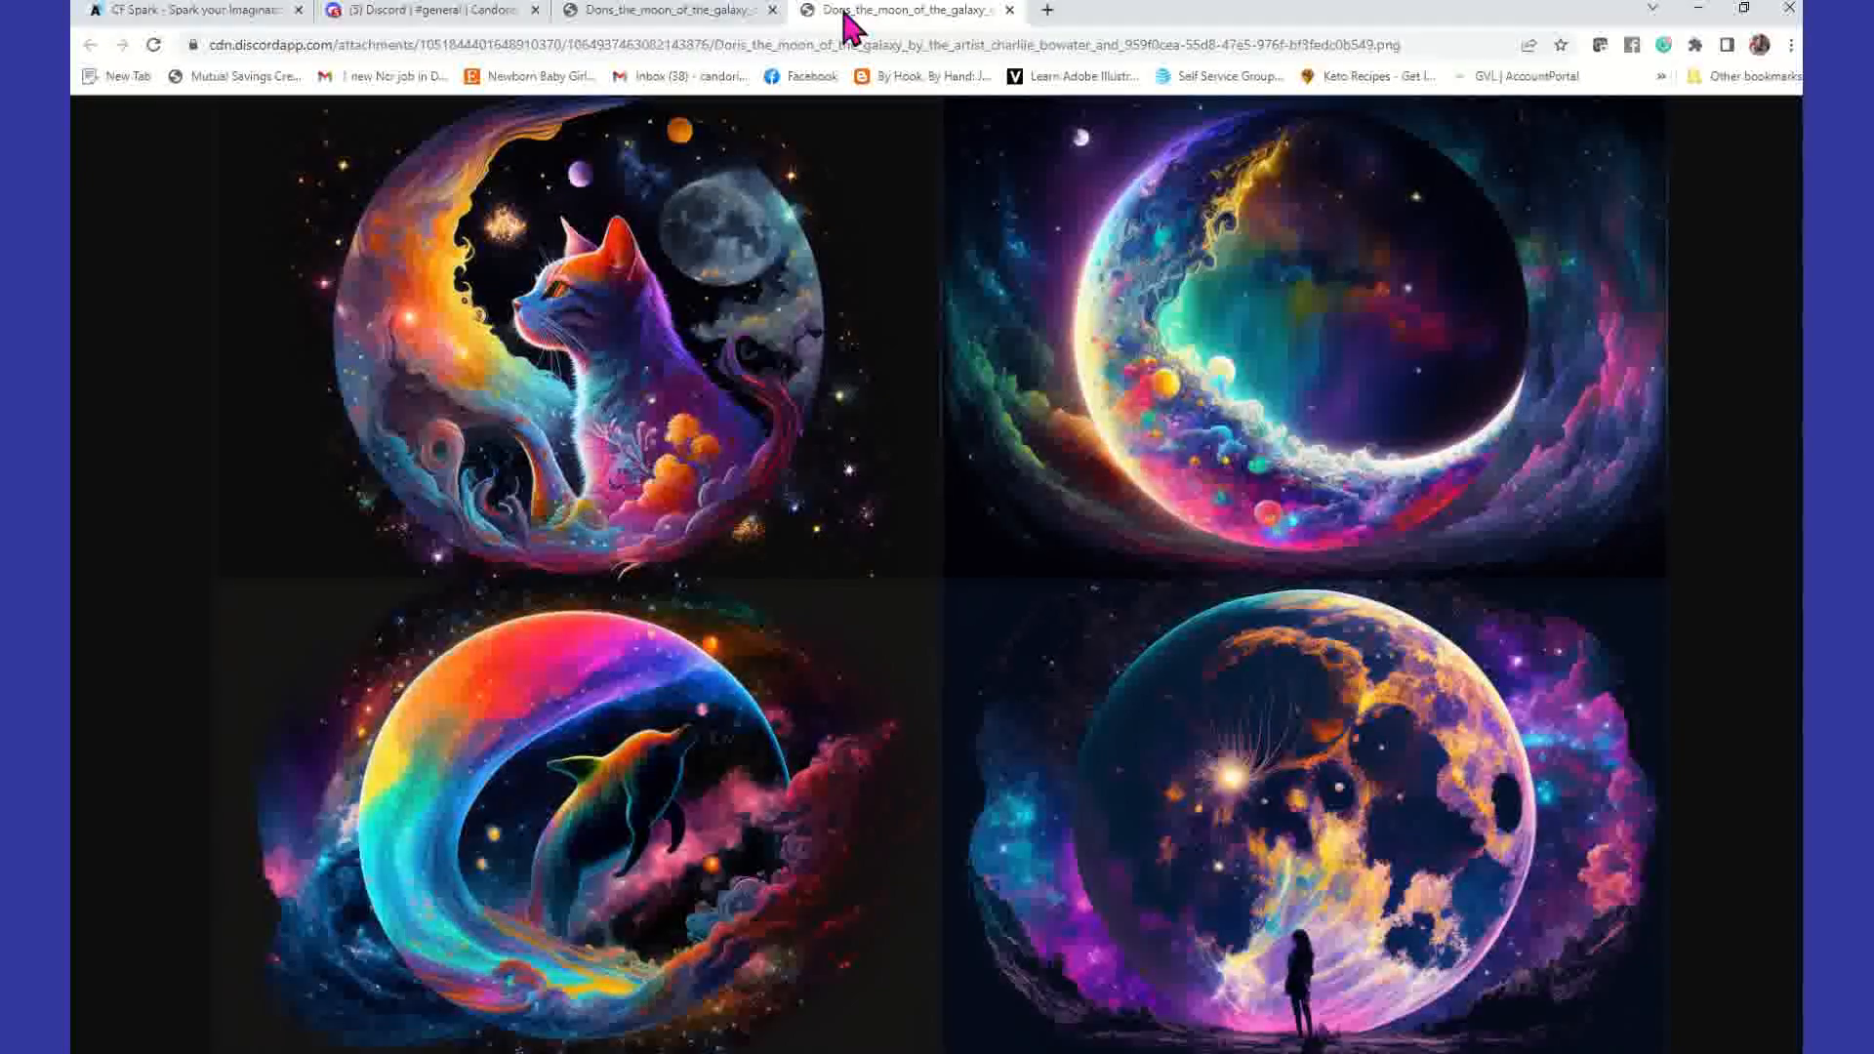
{"action": "left_click", "coordinate": [737, 21]}
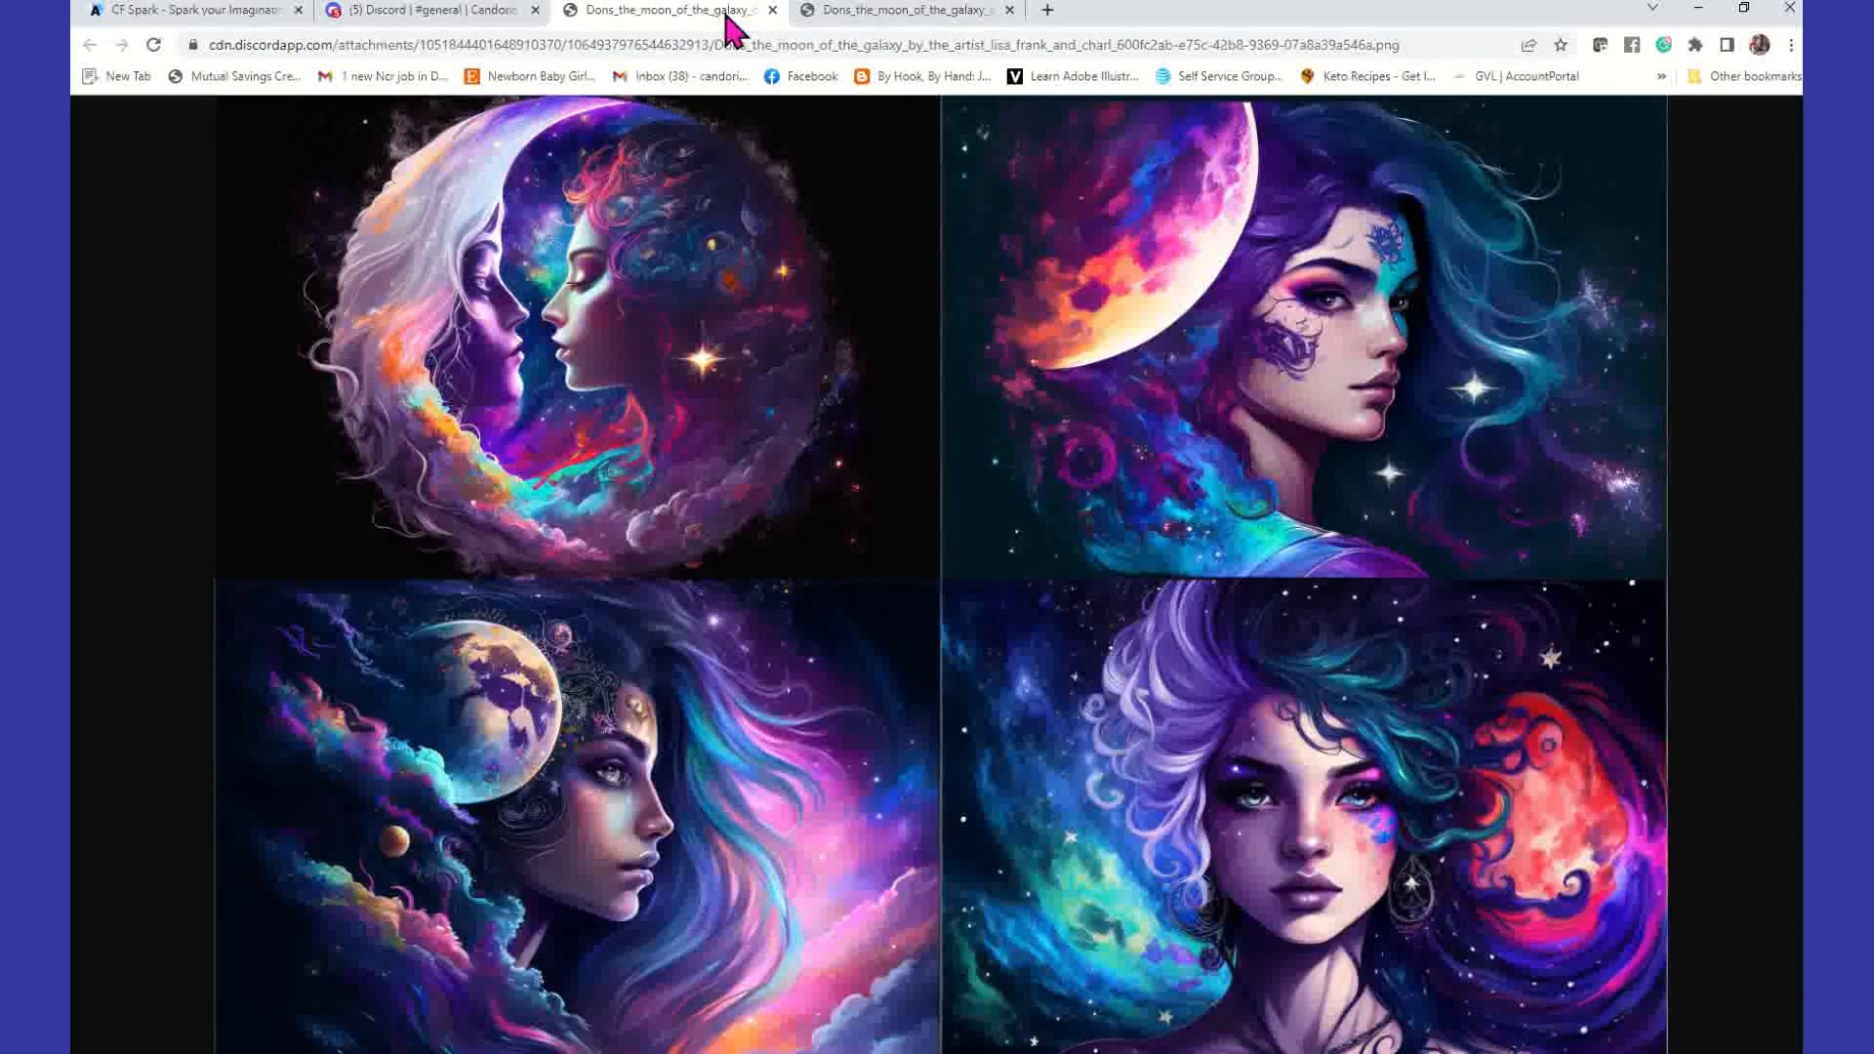
{"action": "left_click", "coordinate": [864, 17]}
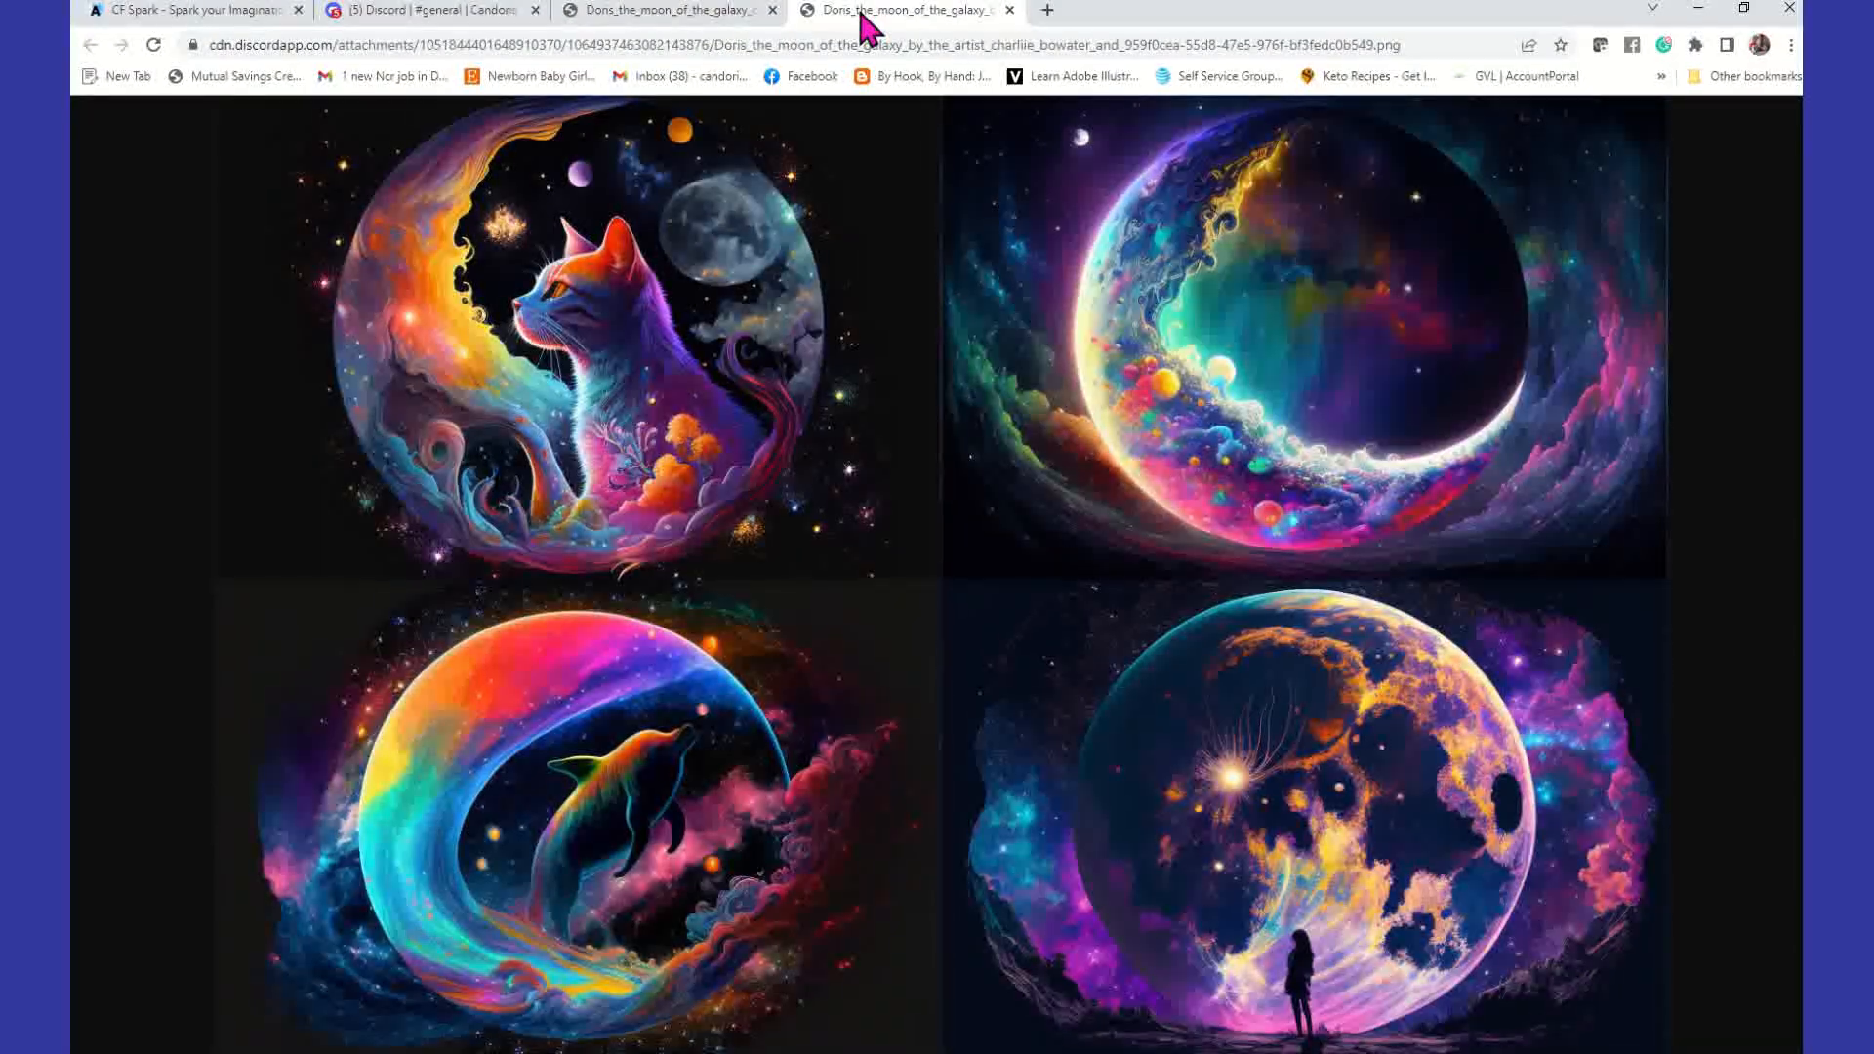
{"action": "left_click", "coordinate": [710, 19]}
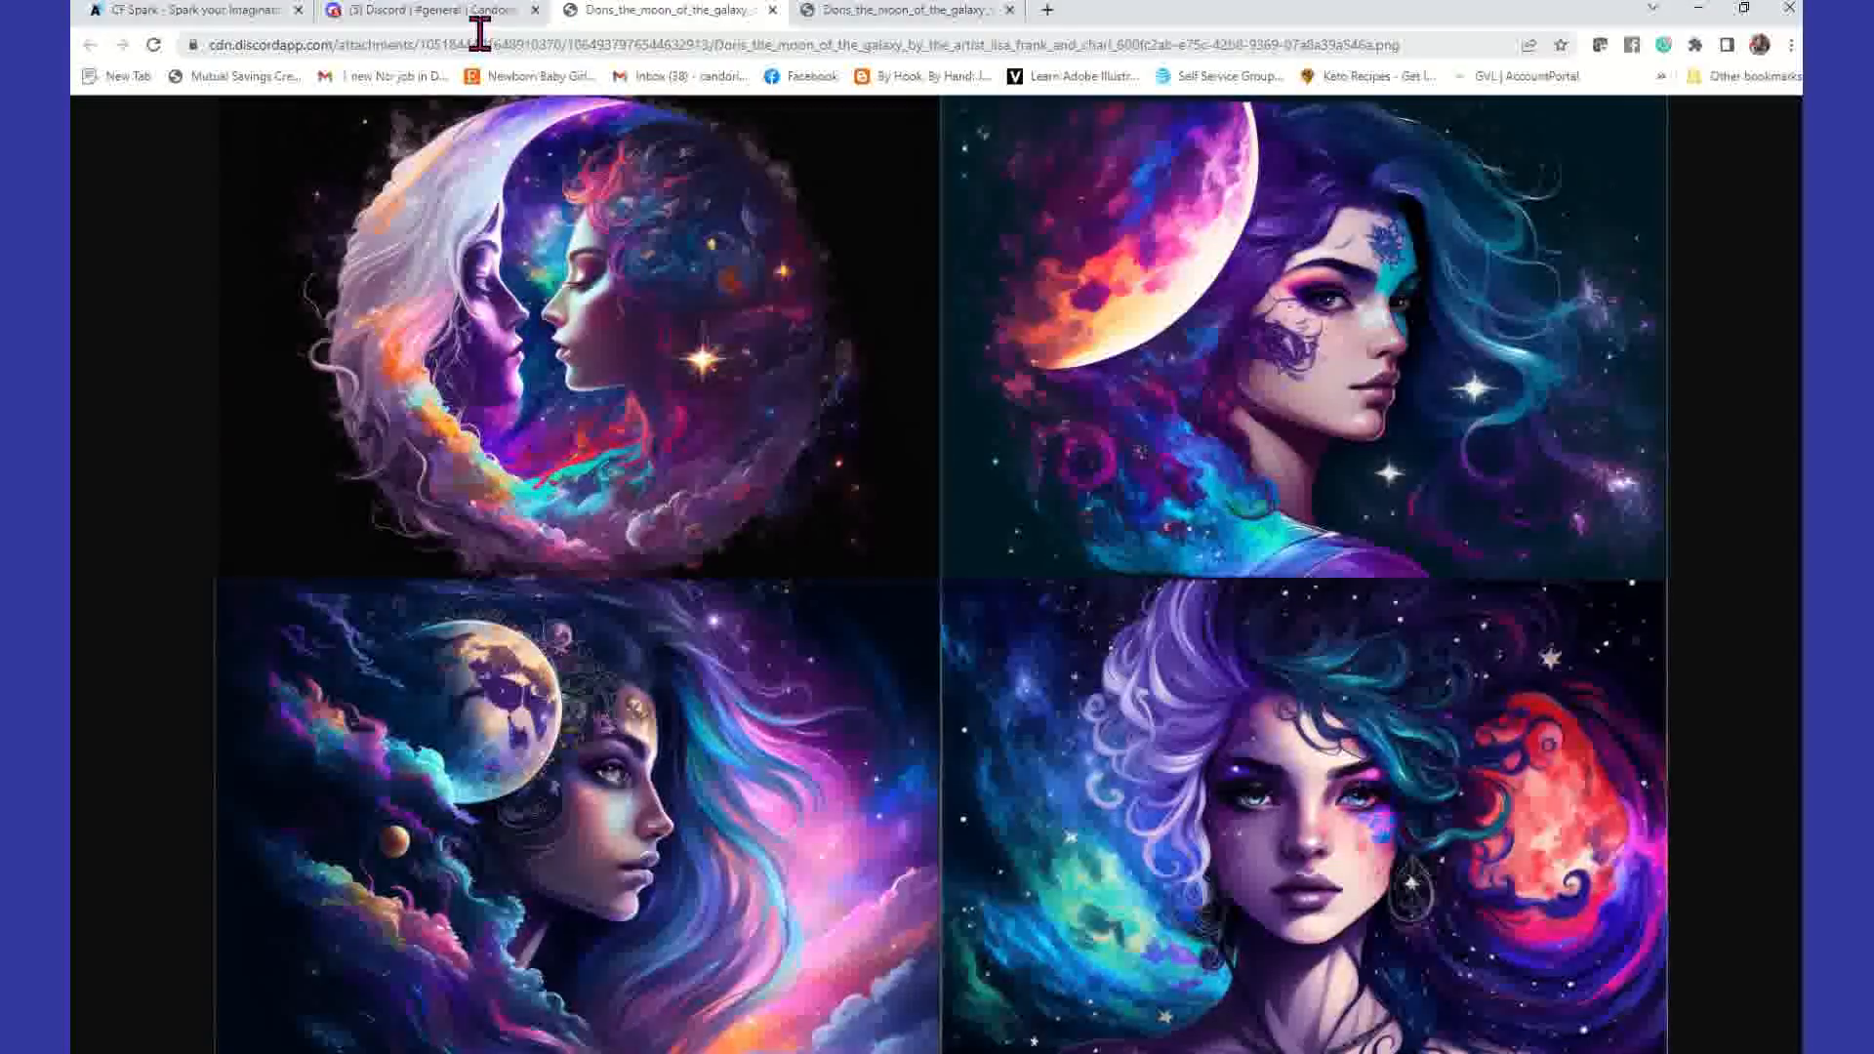
Step: Close both full-size moon image pages and dismiss the enlarged preview in the general channel
{"action": "left_click", "coordinate": [772, 10]}
{"action": "left_click", "coordinate": [772, 10]}
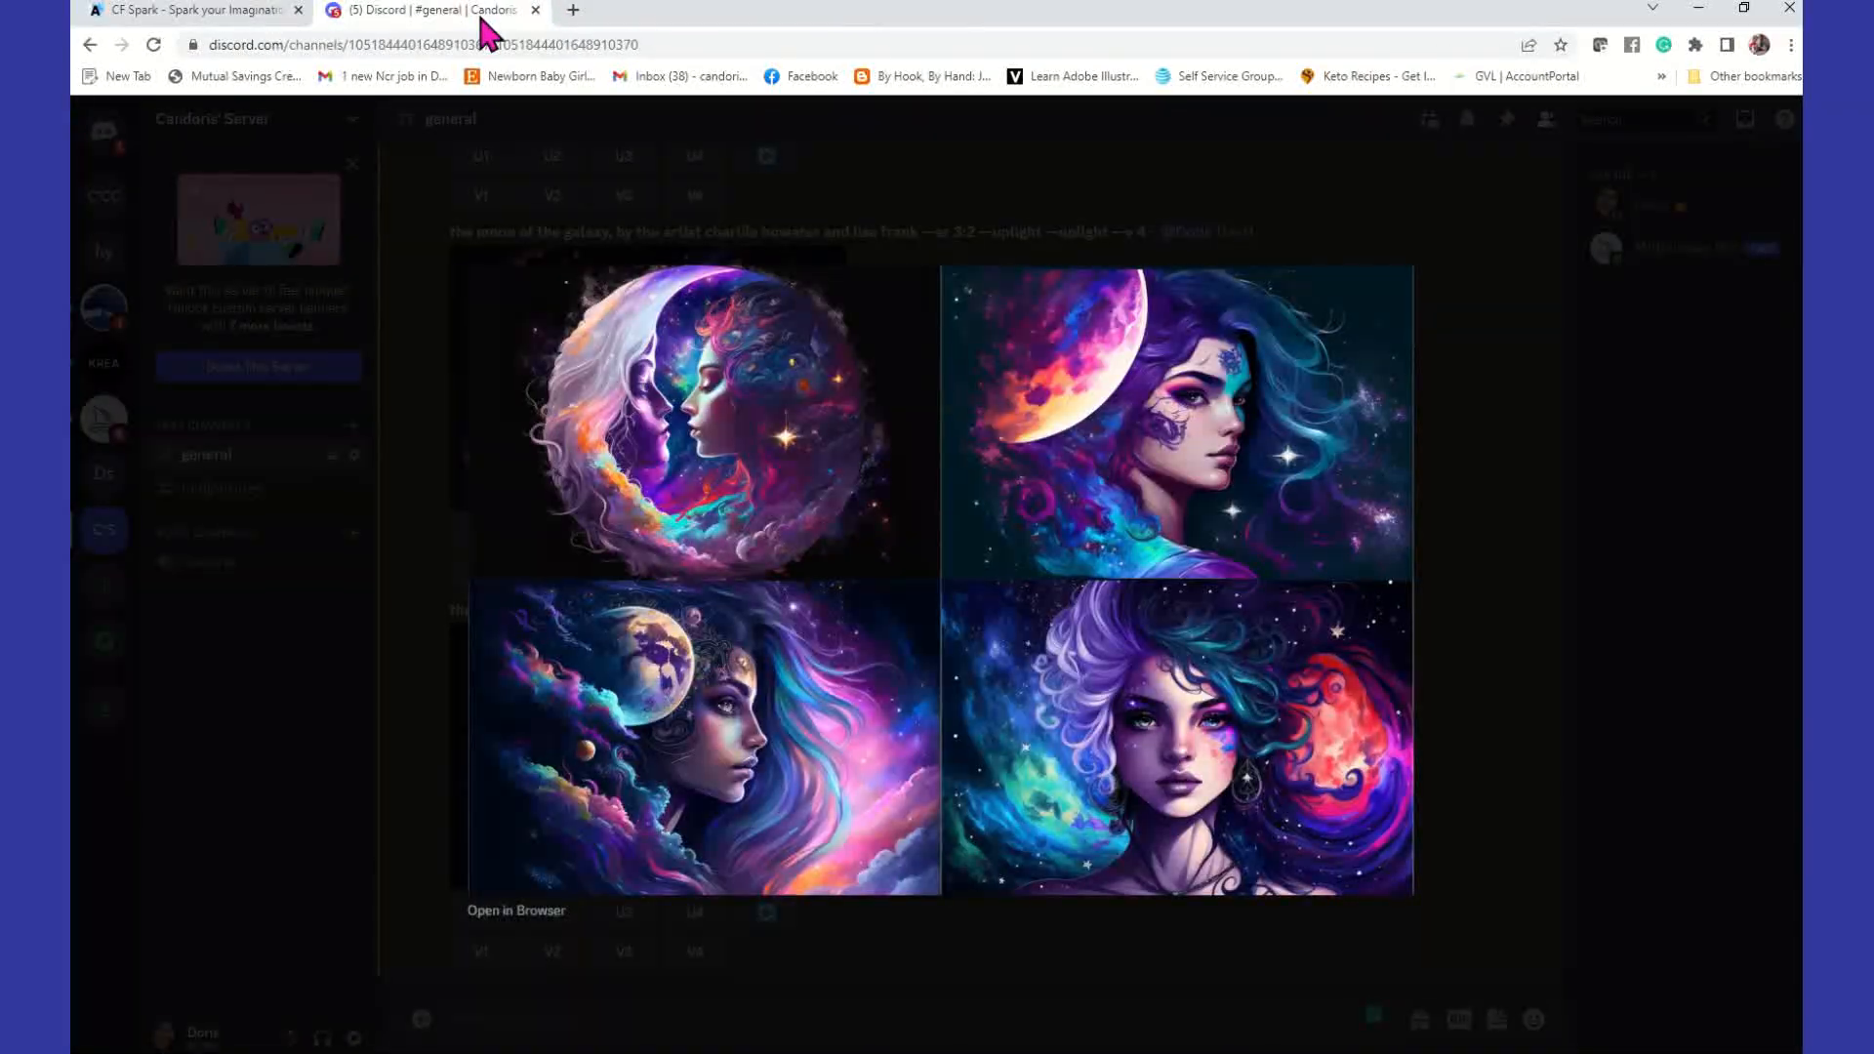
{"action": "left_click", "coordinate": [1600, 612]}
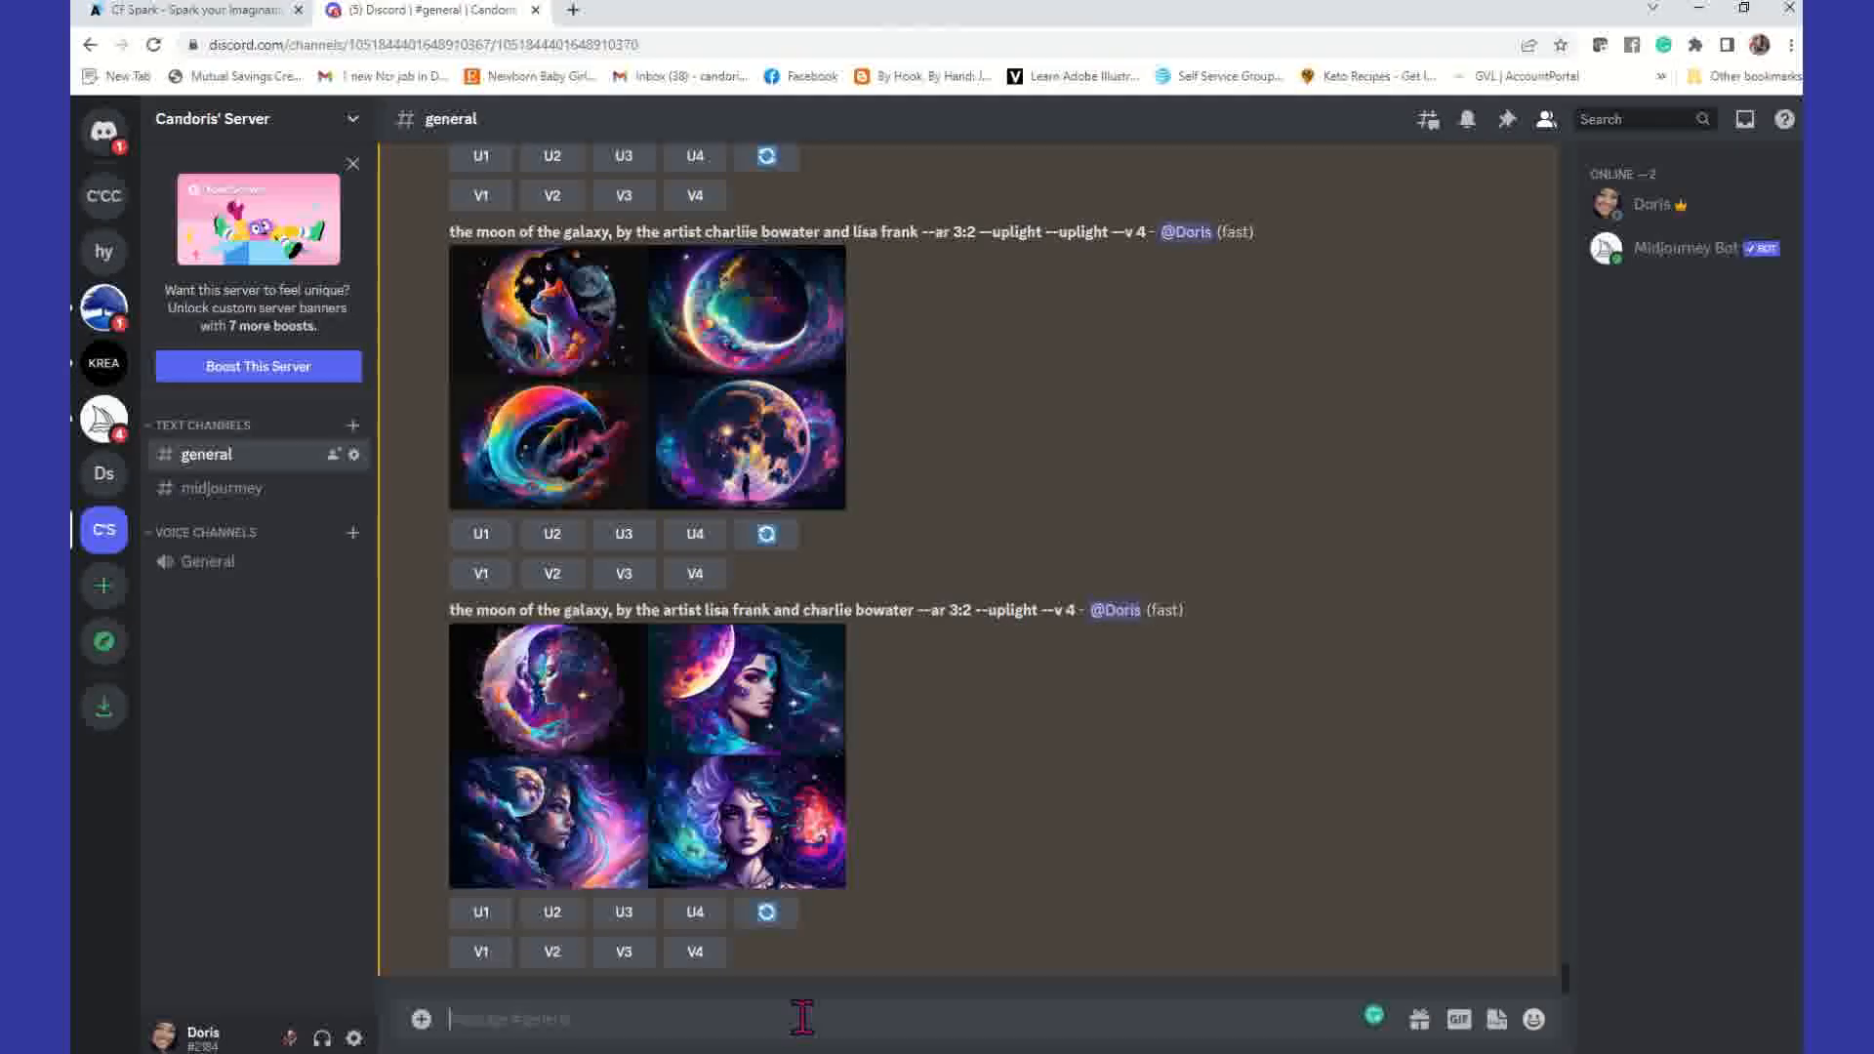
Step: Submit a new /imagine prompt reading "soulful night out on the town, by the artist ernie barnes"
{"action": "left_click", "coordinate": [802, 1018]}
{"action": "type", "text": "/im"}
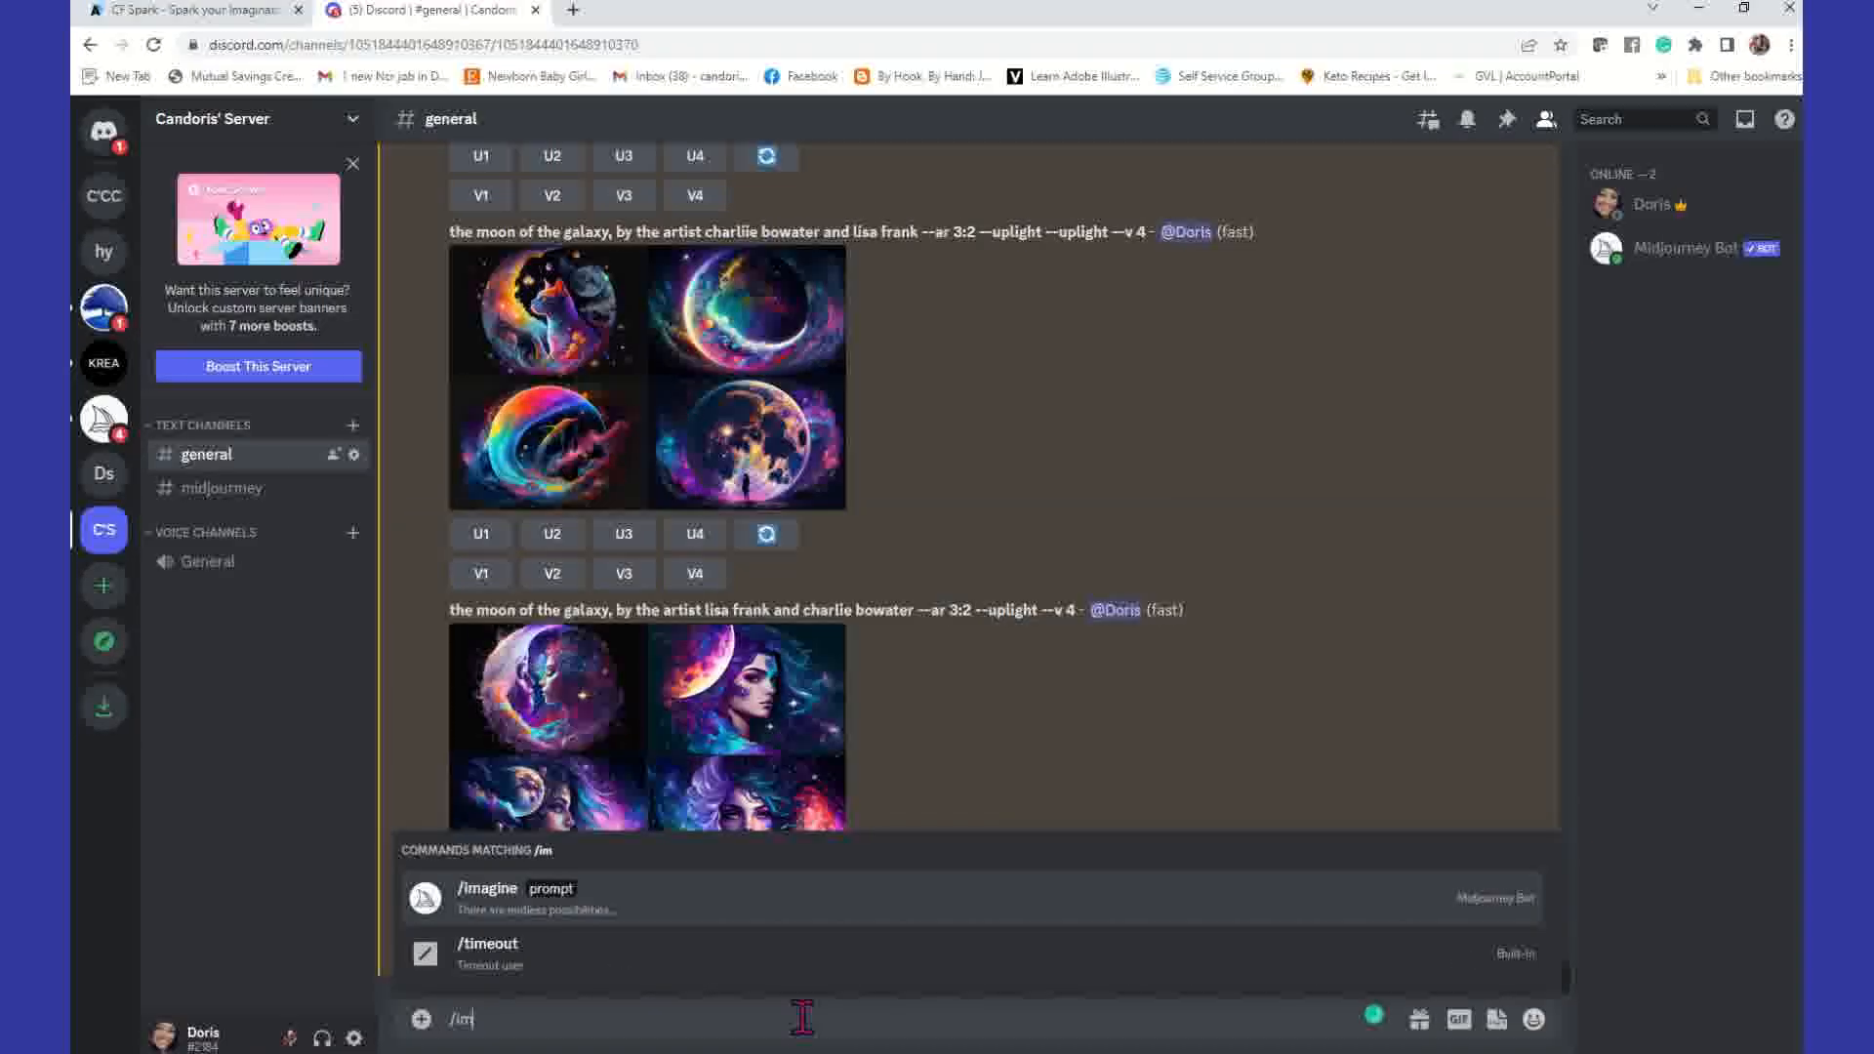
{"action": "key", "text": "Tab"}
{"action": "type", "text": "soulf"}
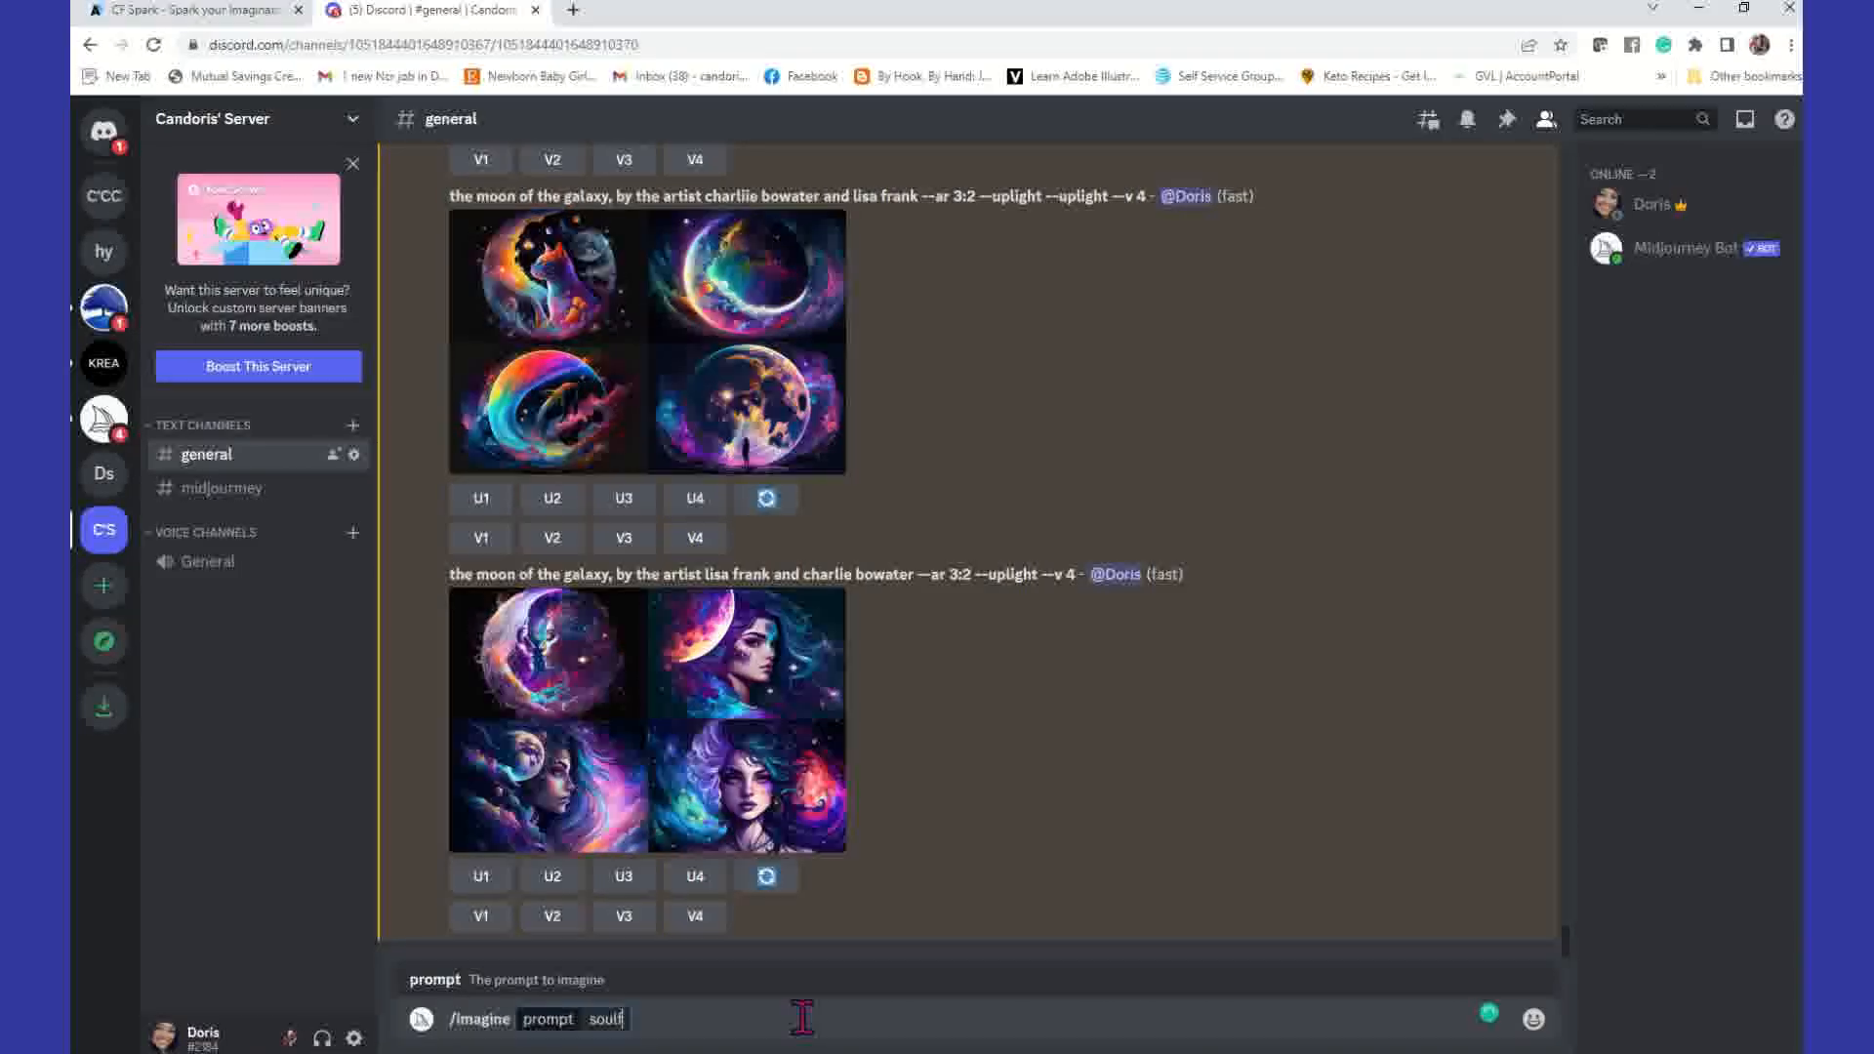
{"action": "type", "text": "ul night out"}
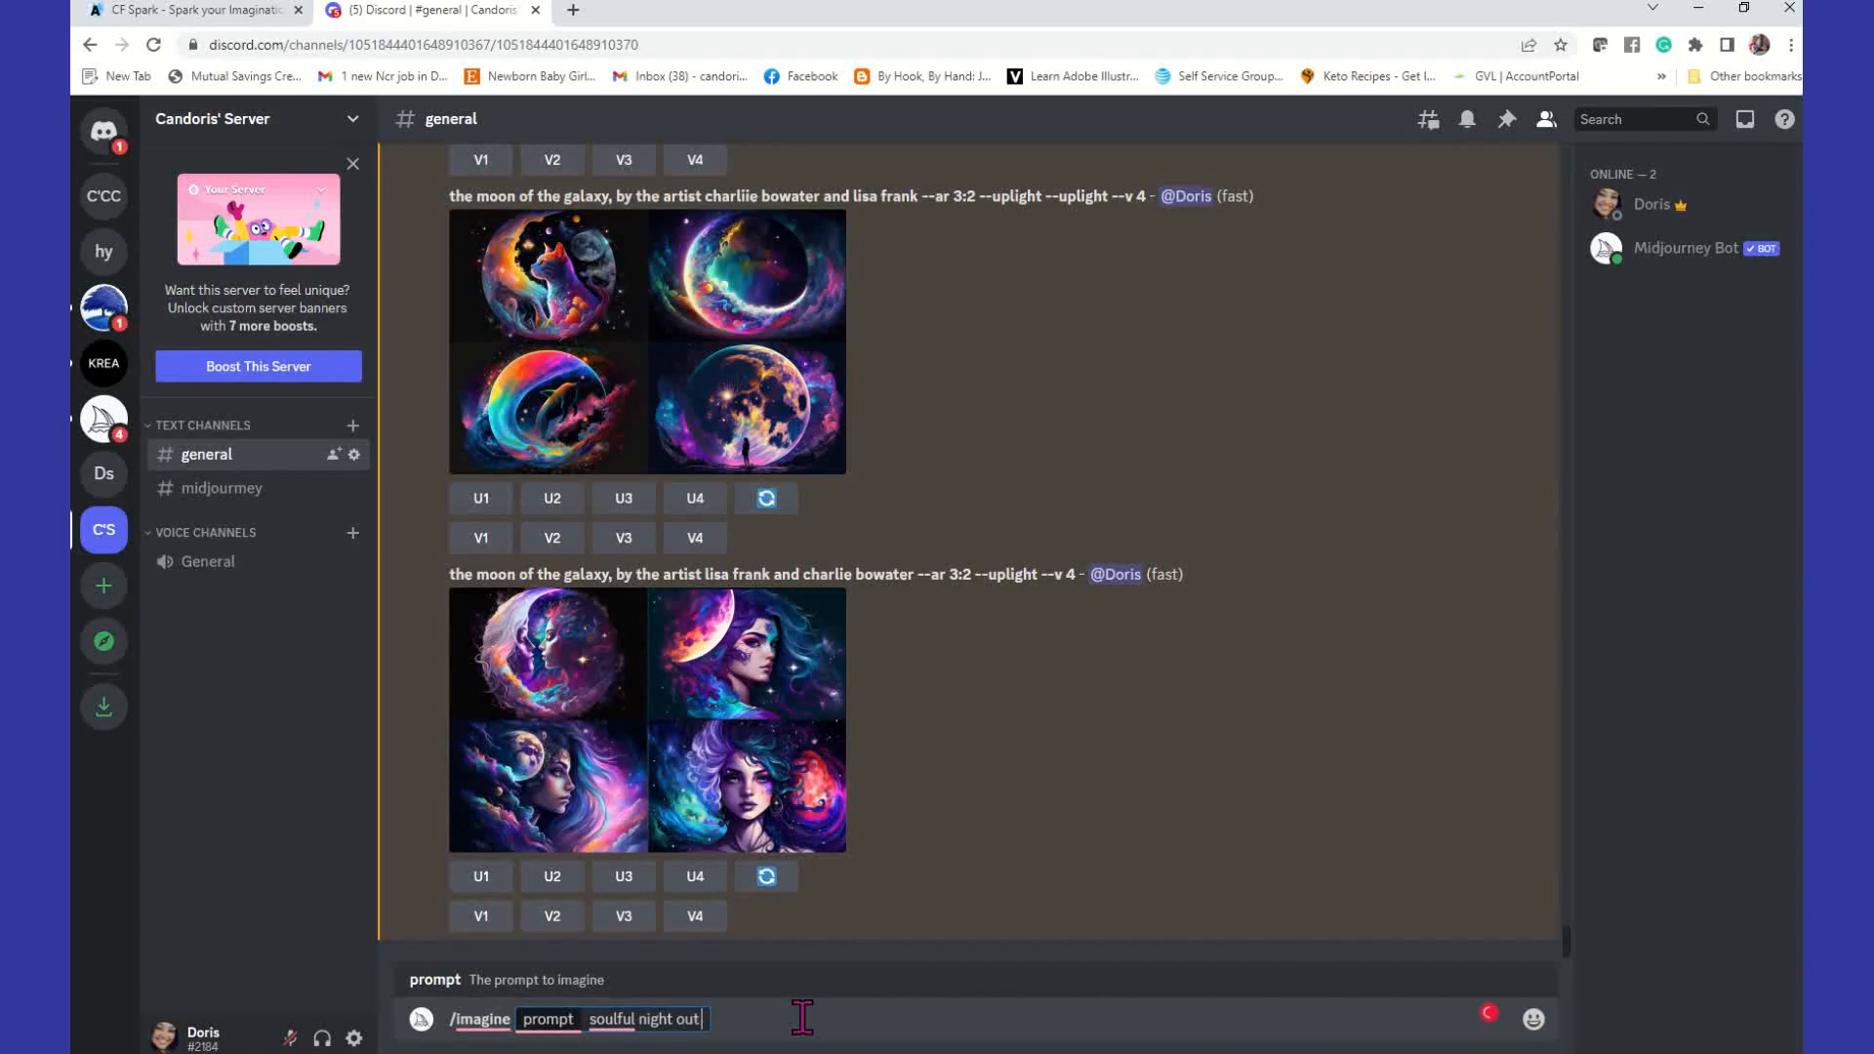
{"action": "type", "text": " on the town, by te"}
{"action": "key", "text": "BackSpace"}
{"action": "type", "text": "he"}
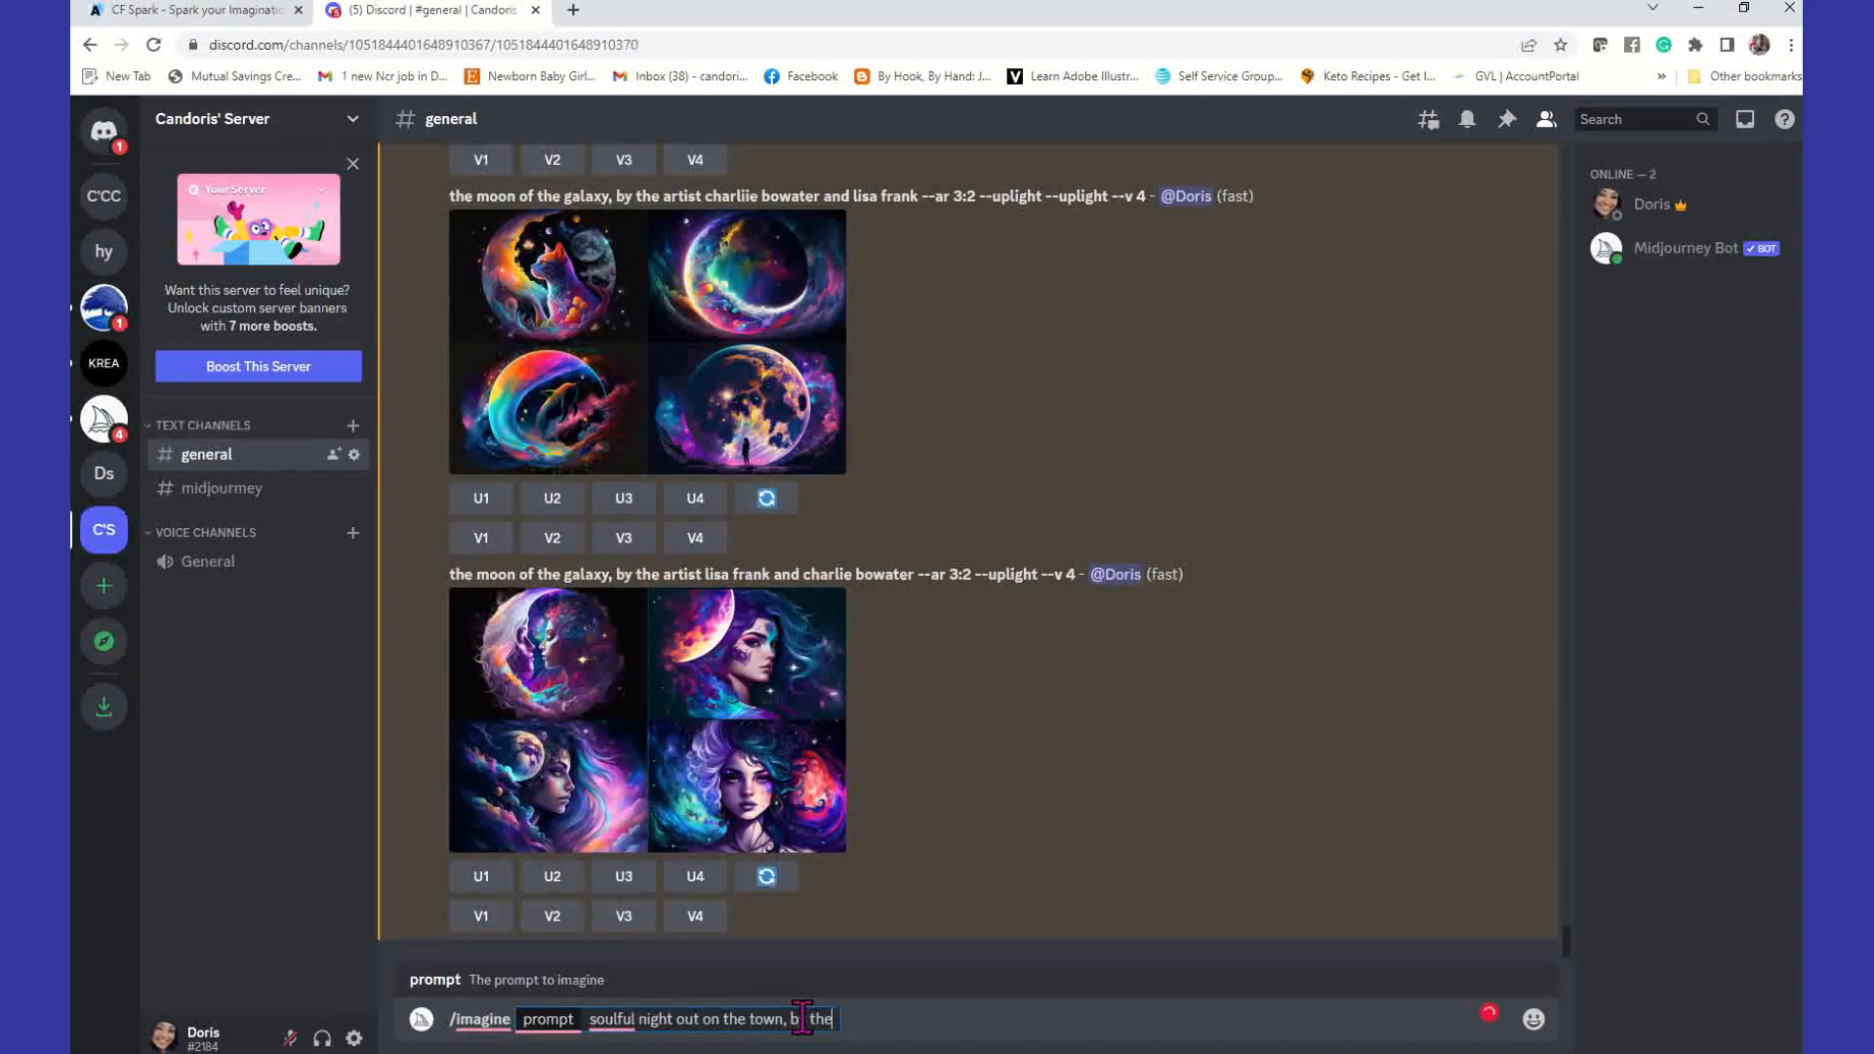
{"action": "type", "text": " artist ernie barnes"}
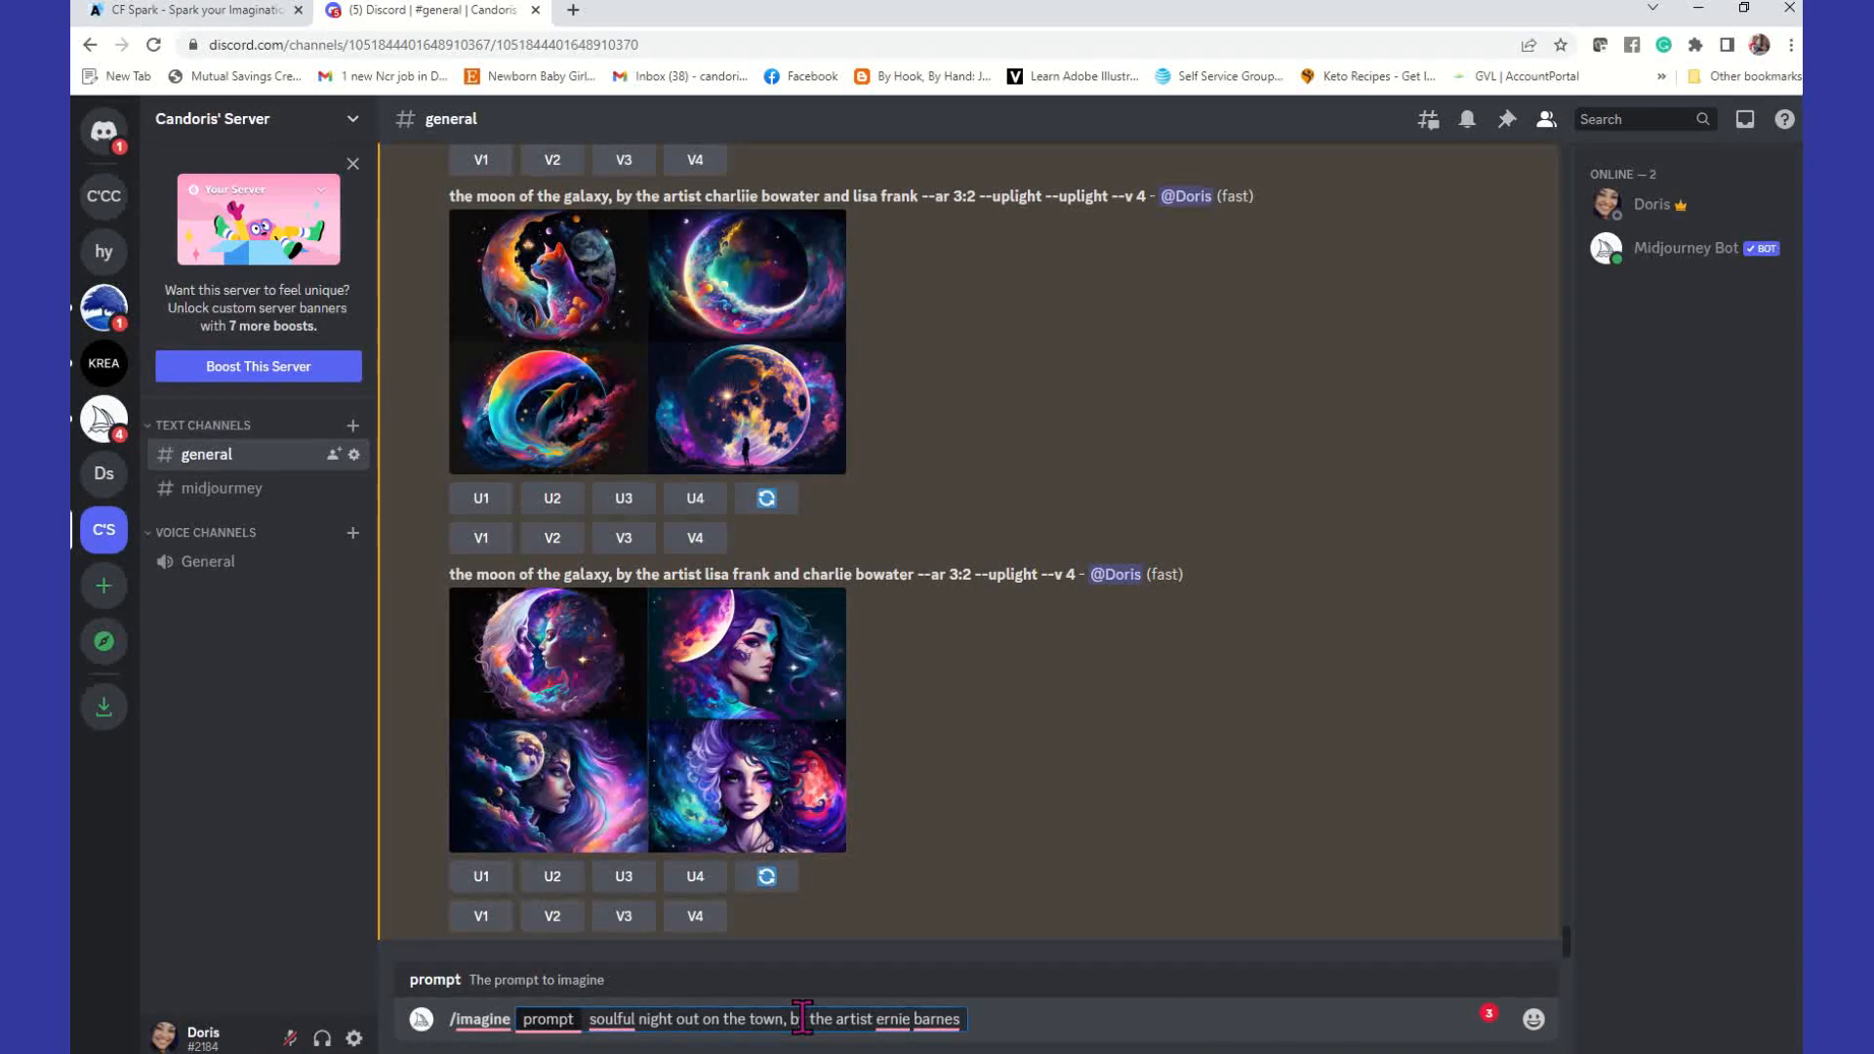
{"action": "key", "text": "Return"}
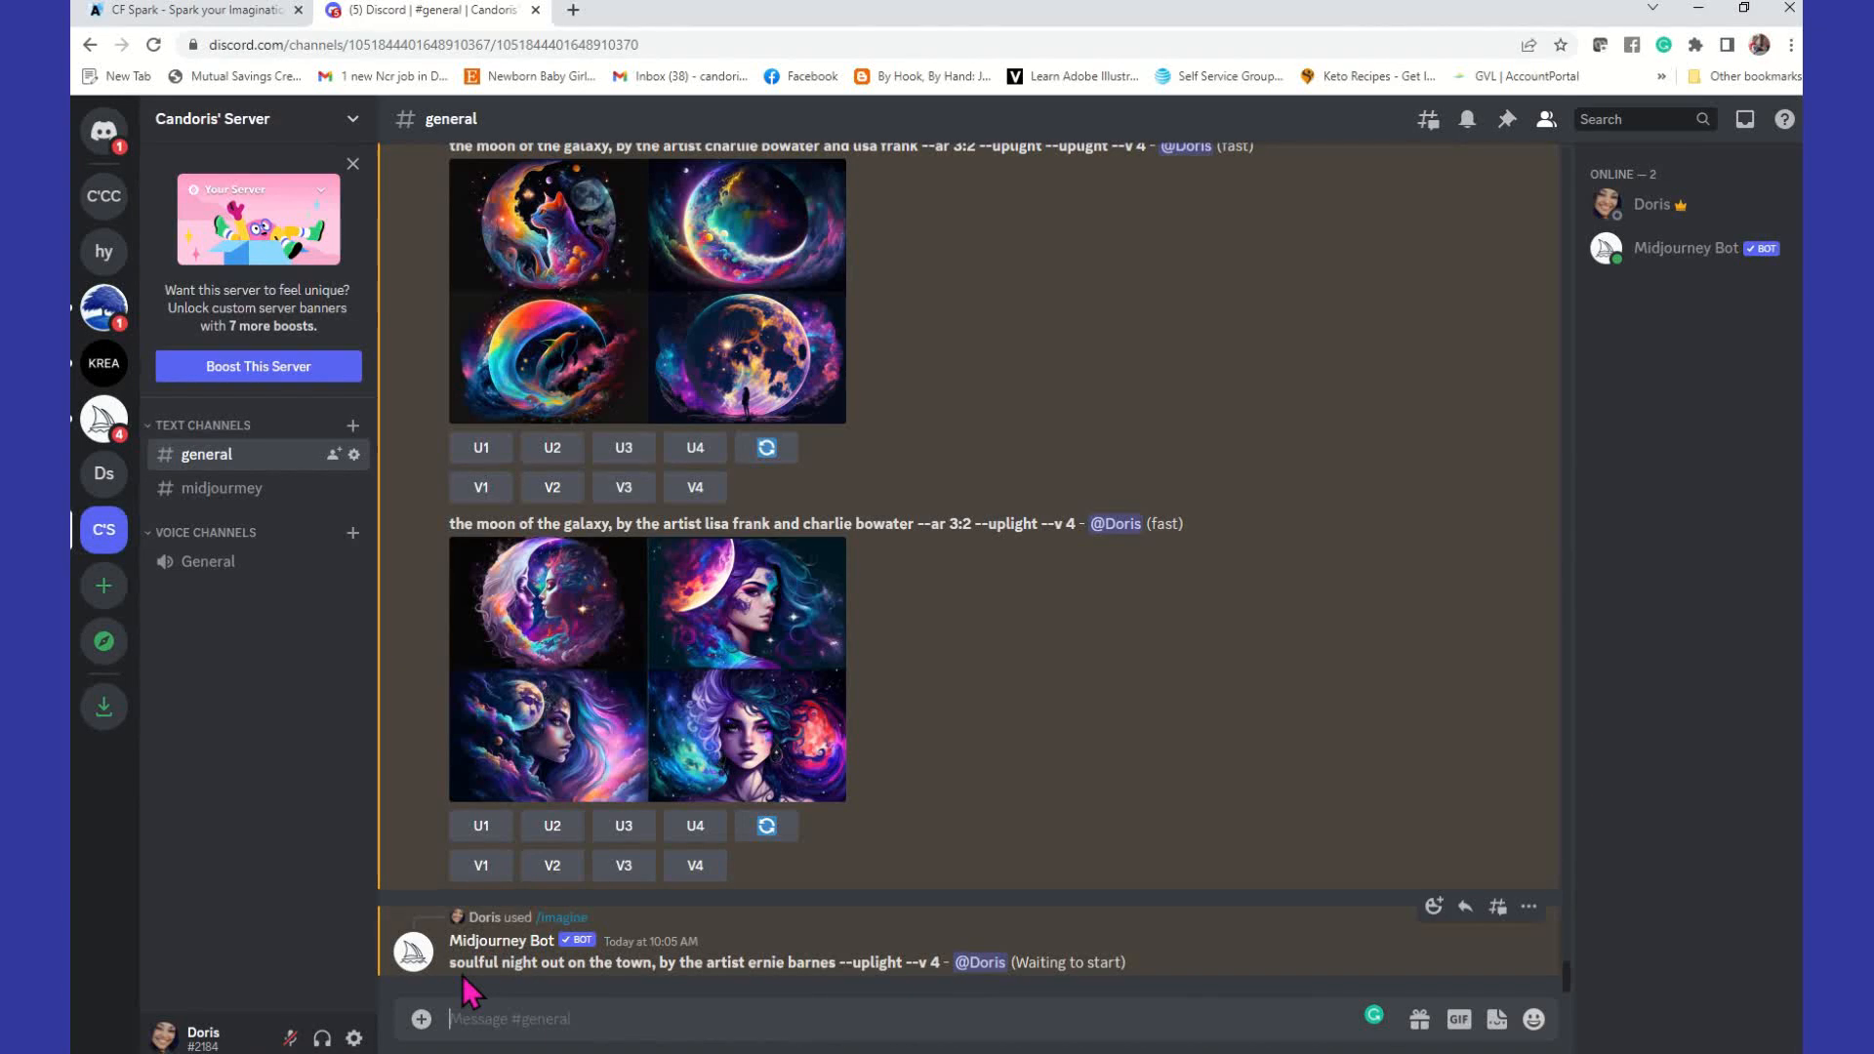
Step: Copy the Ernie Barnes prompt text from the bot's message and paste it into a new /imagine command
{"action": "left_click_drag", "start_coordinate": [446, 969], "coordinate": [838, 975]}
{"action": "right_click", "coordinate": [820, 963]}
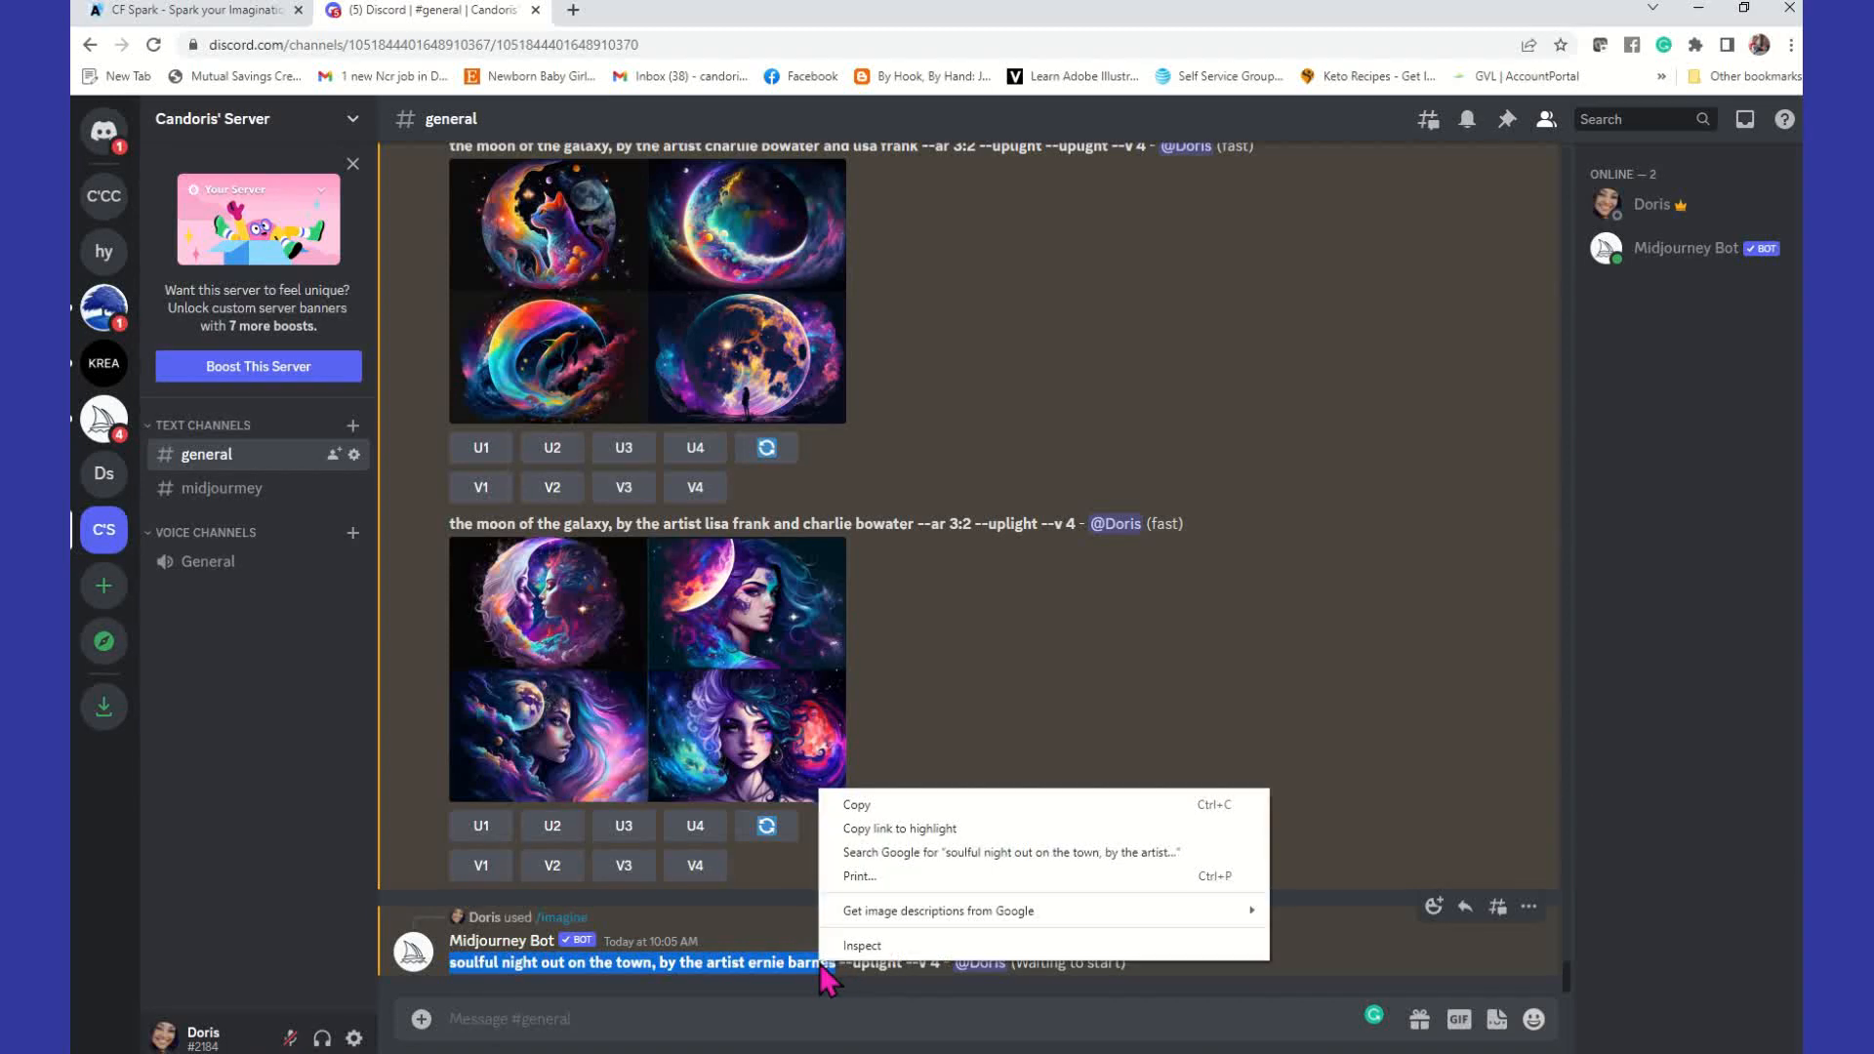
{"action": "left_click", "coordinate": [857, 804]}
{"action": "left_click", "coordinate": [694, 1018]}
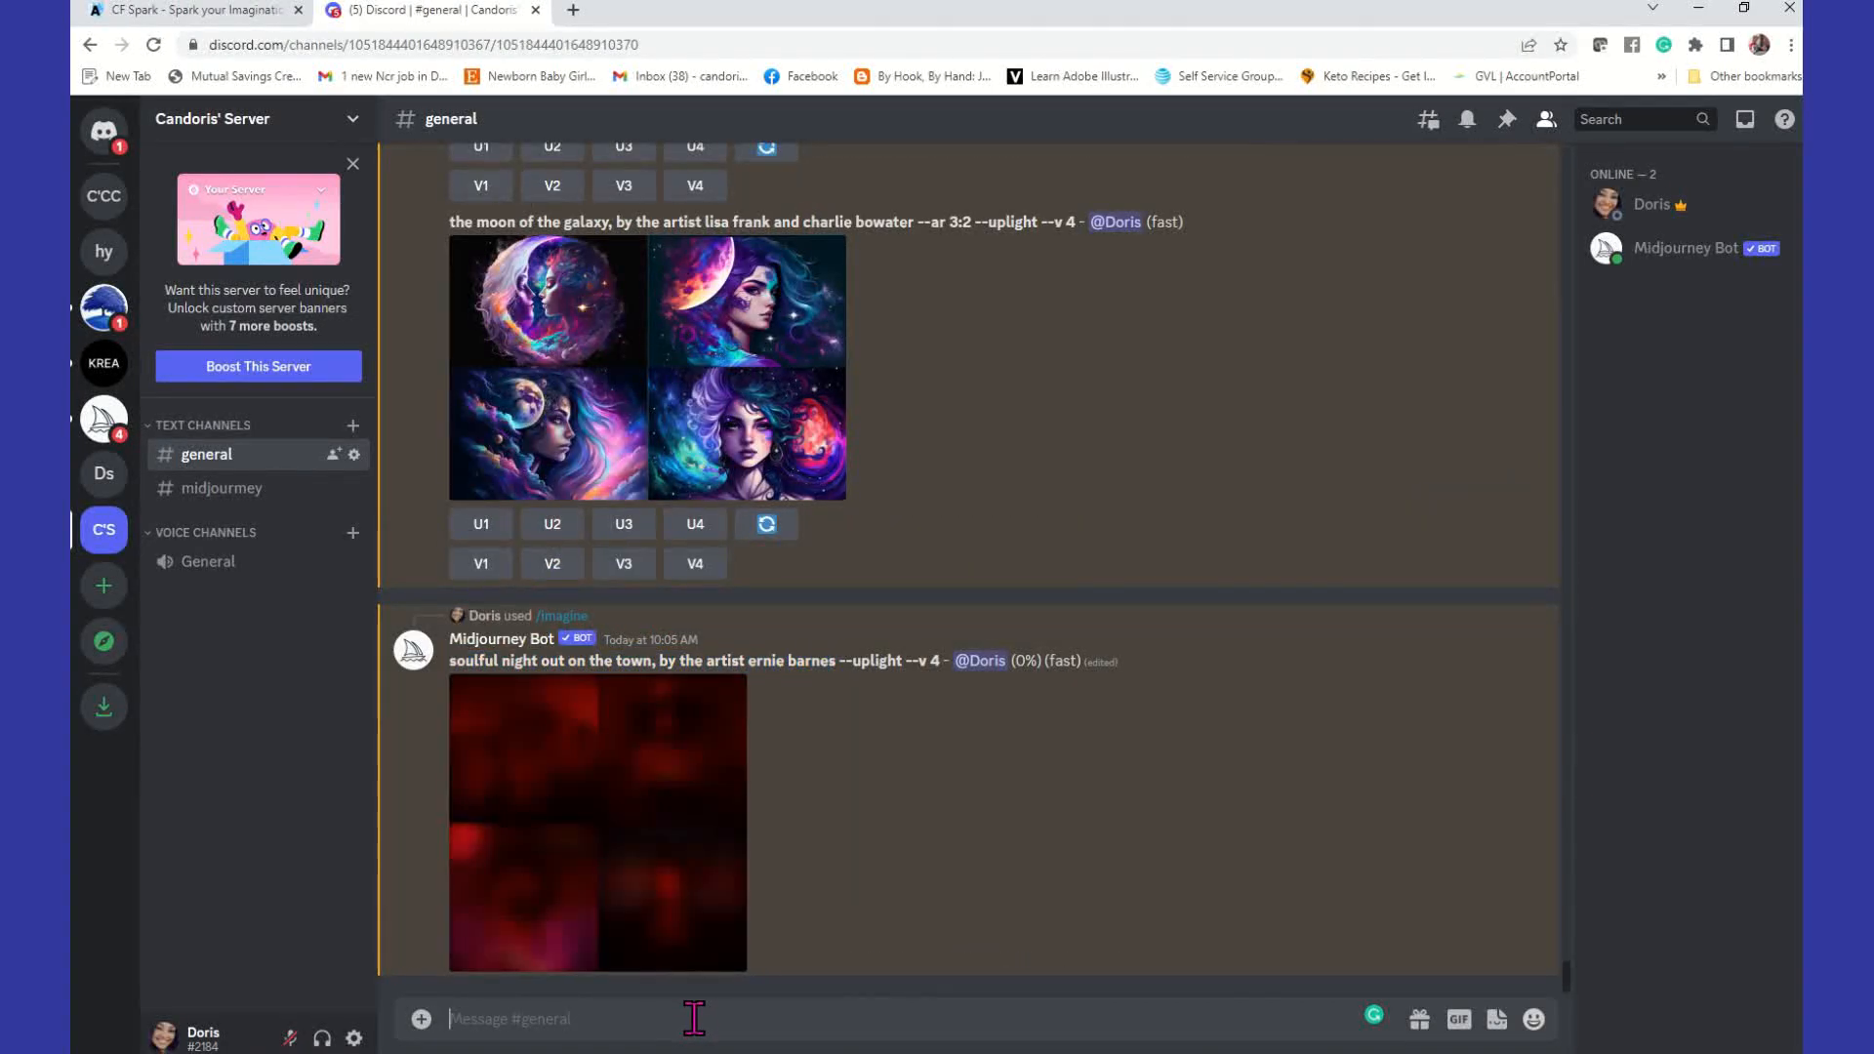
{"action": "type", "text": "/"}
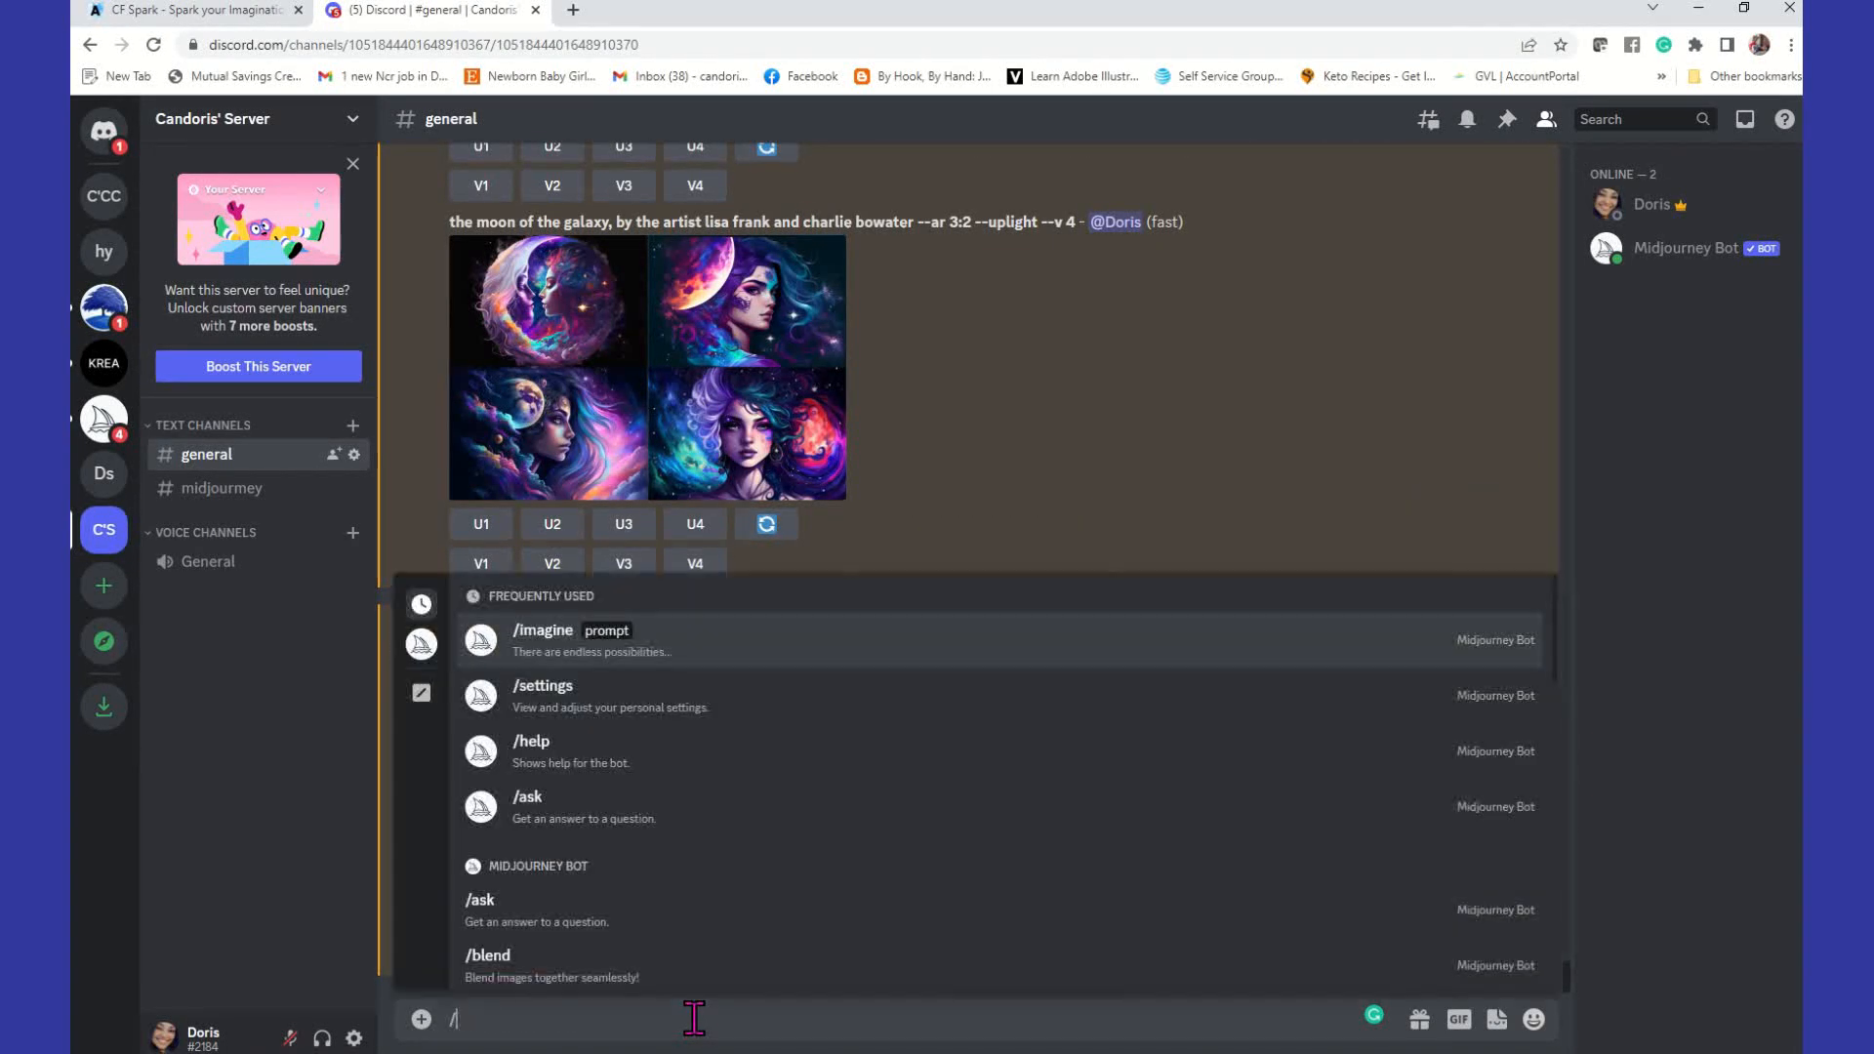
{"action": "type", "text": "im"}
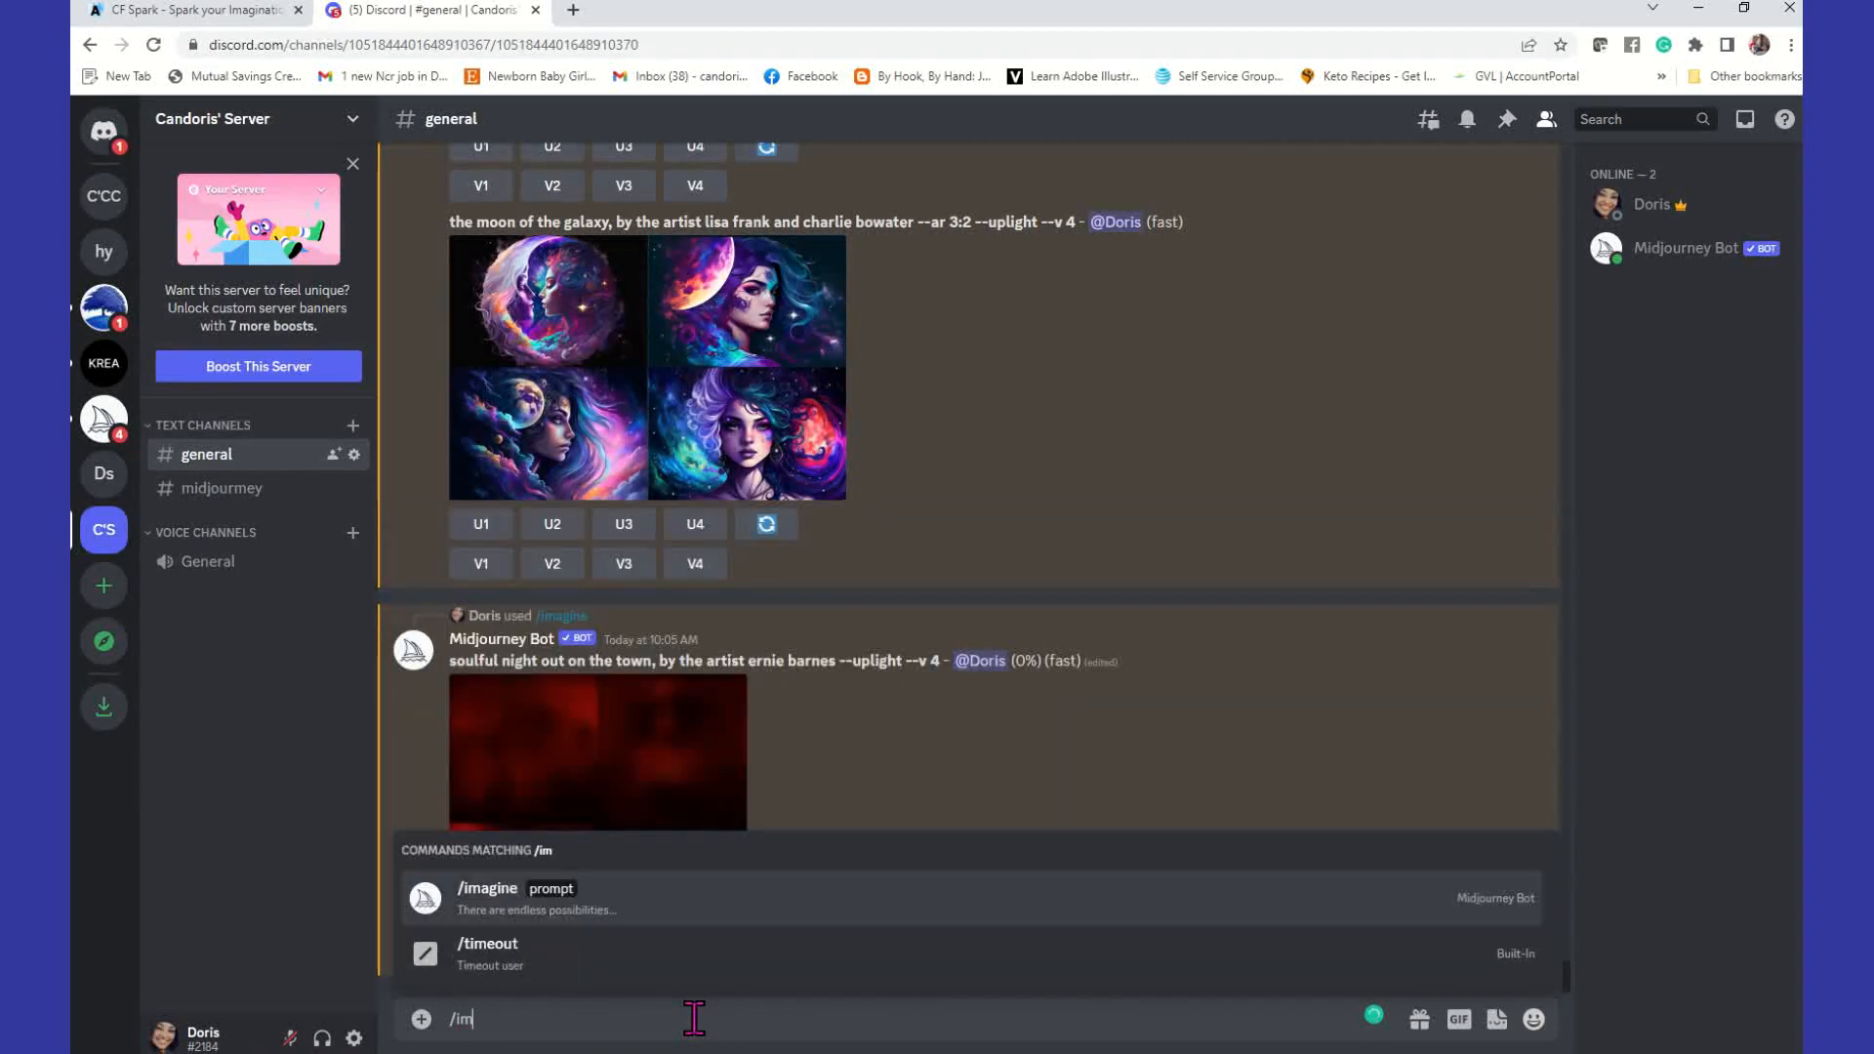
{"action": "key", "text": "Tab"}
{"action": "key", "text": "ctrl+v"}
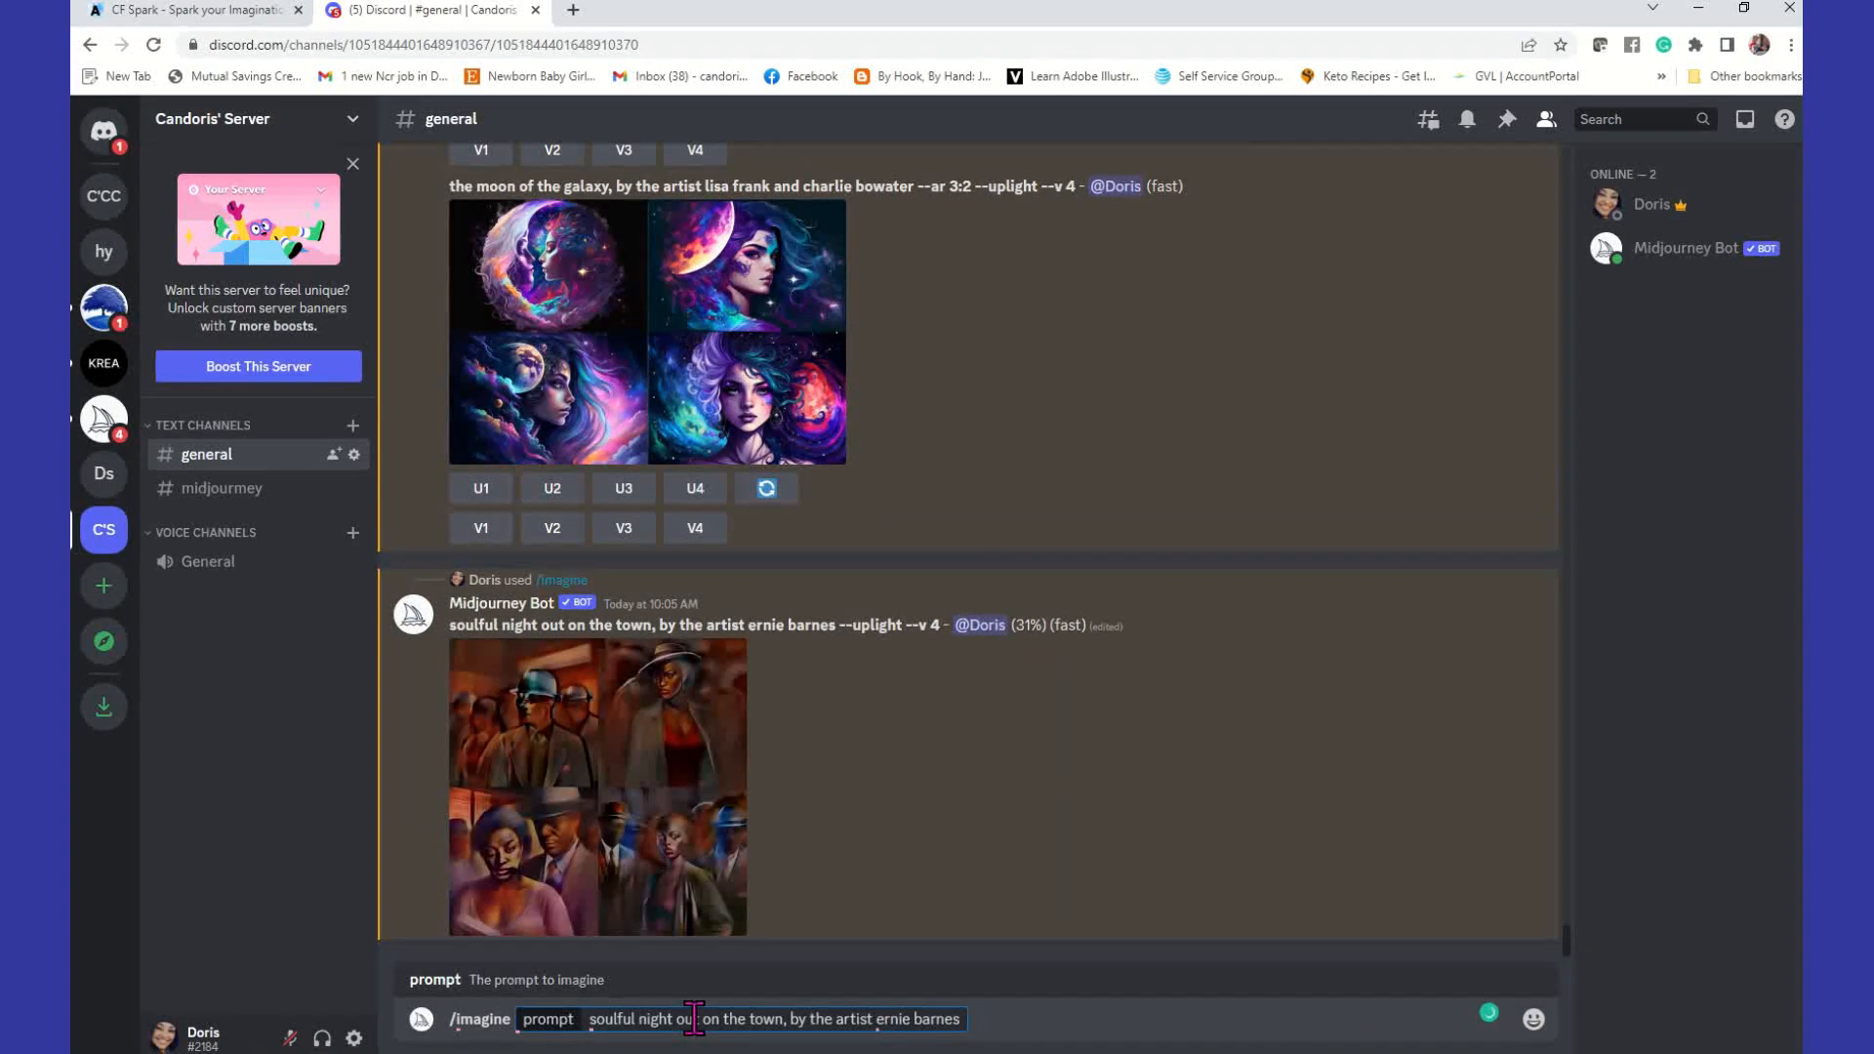
Step: Append the aspect ratio parameter "--ar 3:2" to the pasted prompt and submit it
{"action": "type", "text": "--a"}
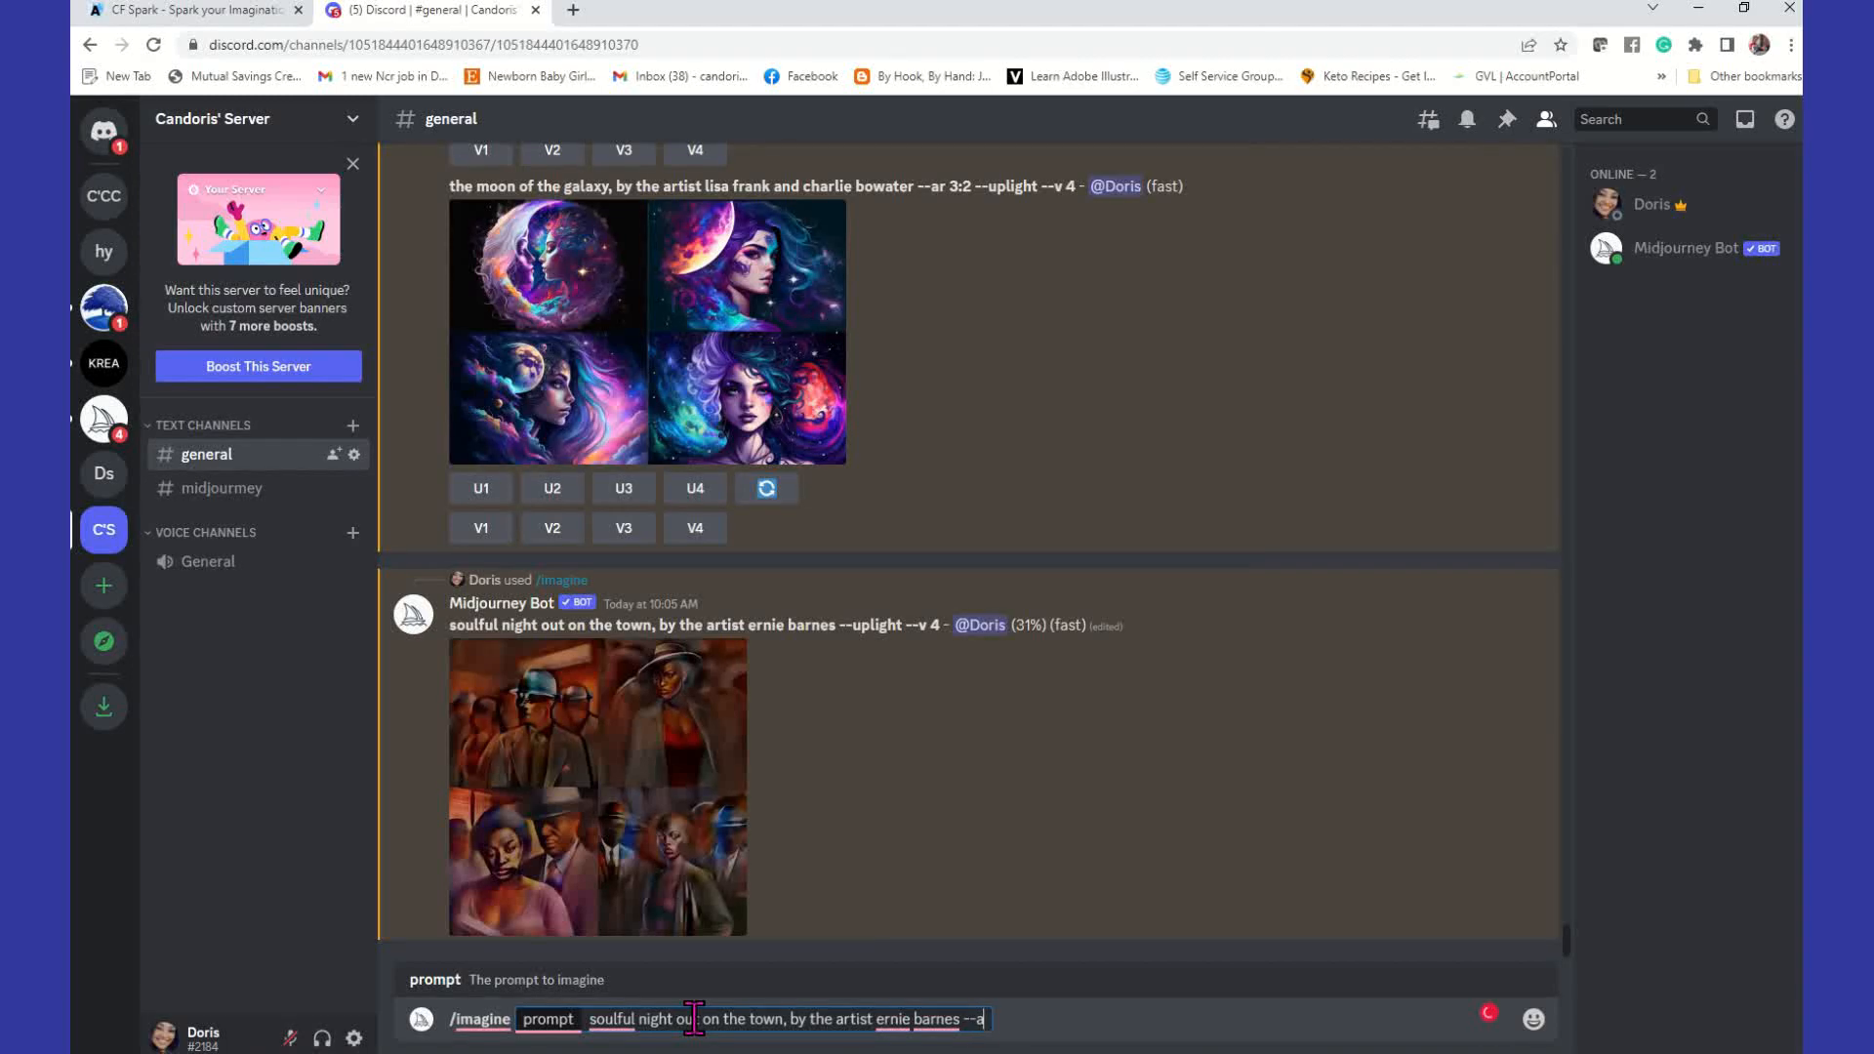
{"action": "type", "text": "r 3:2"}
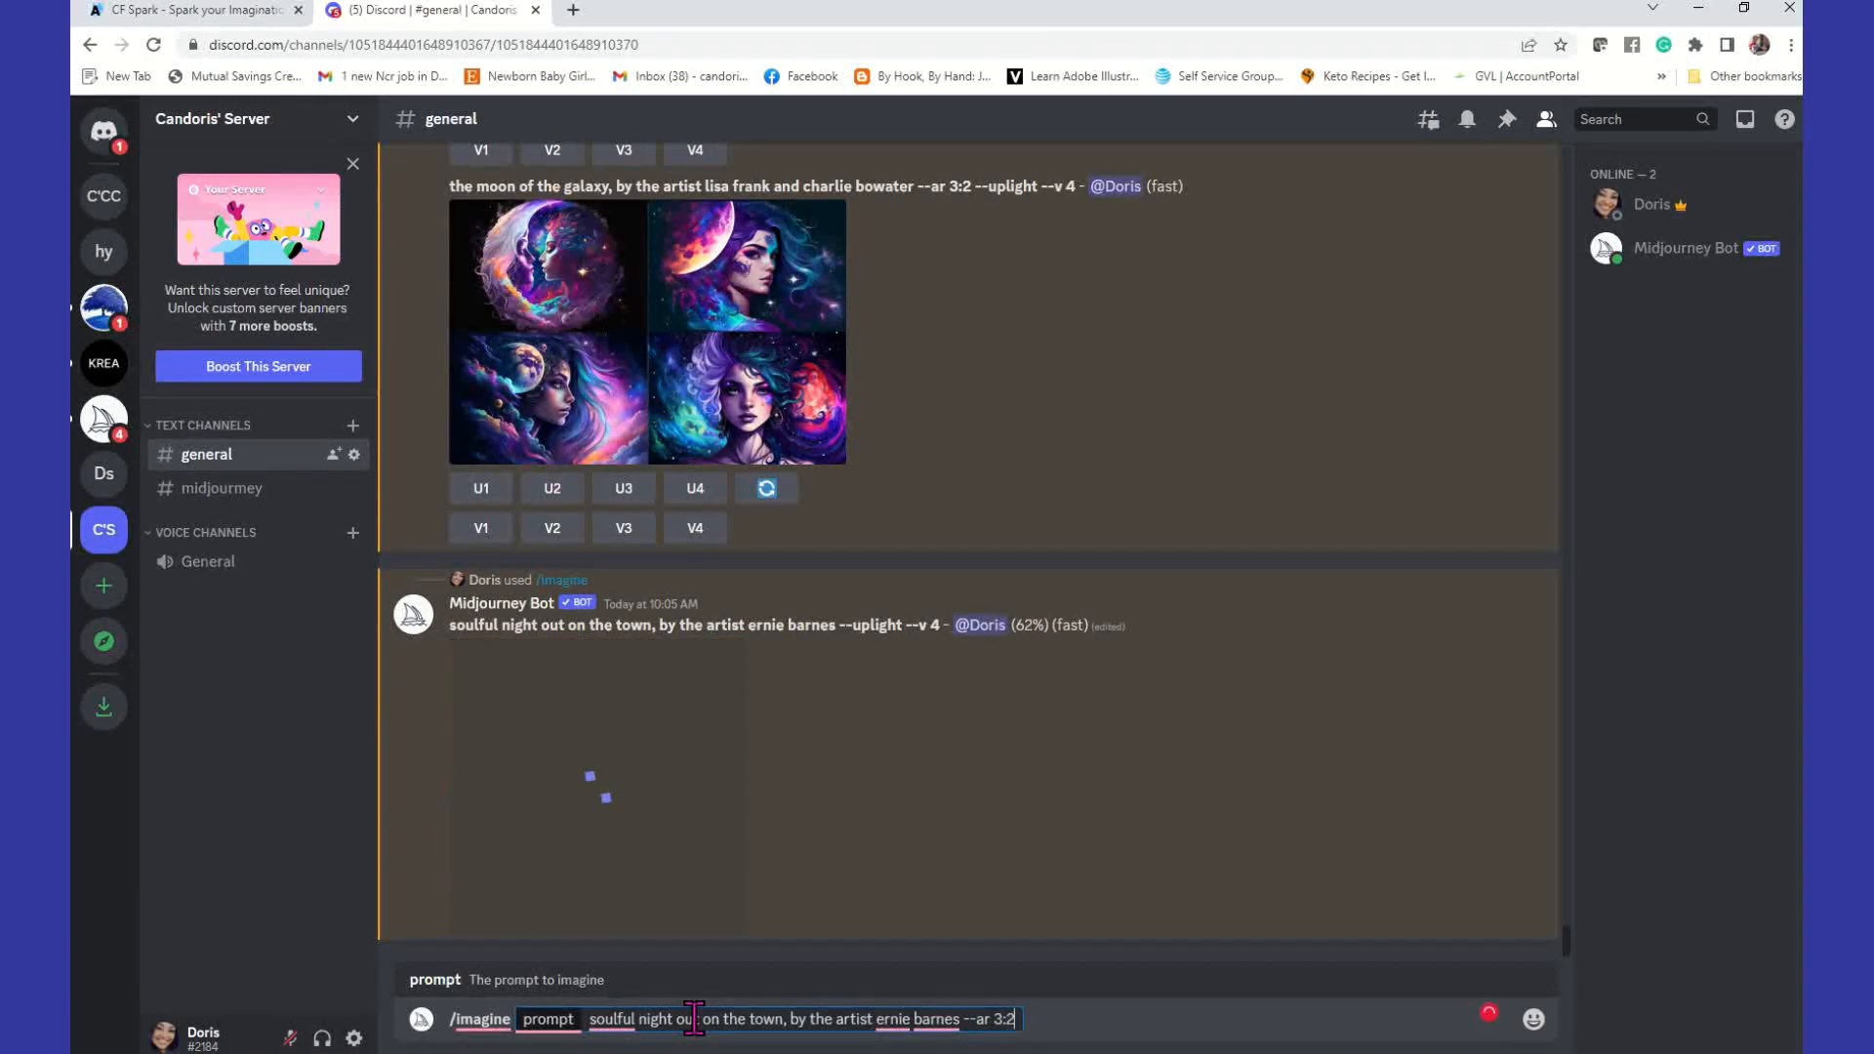
{"action": "key", "text": "Return"}
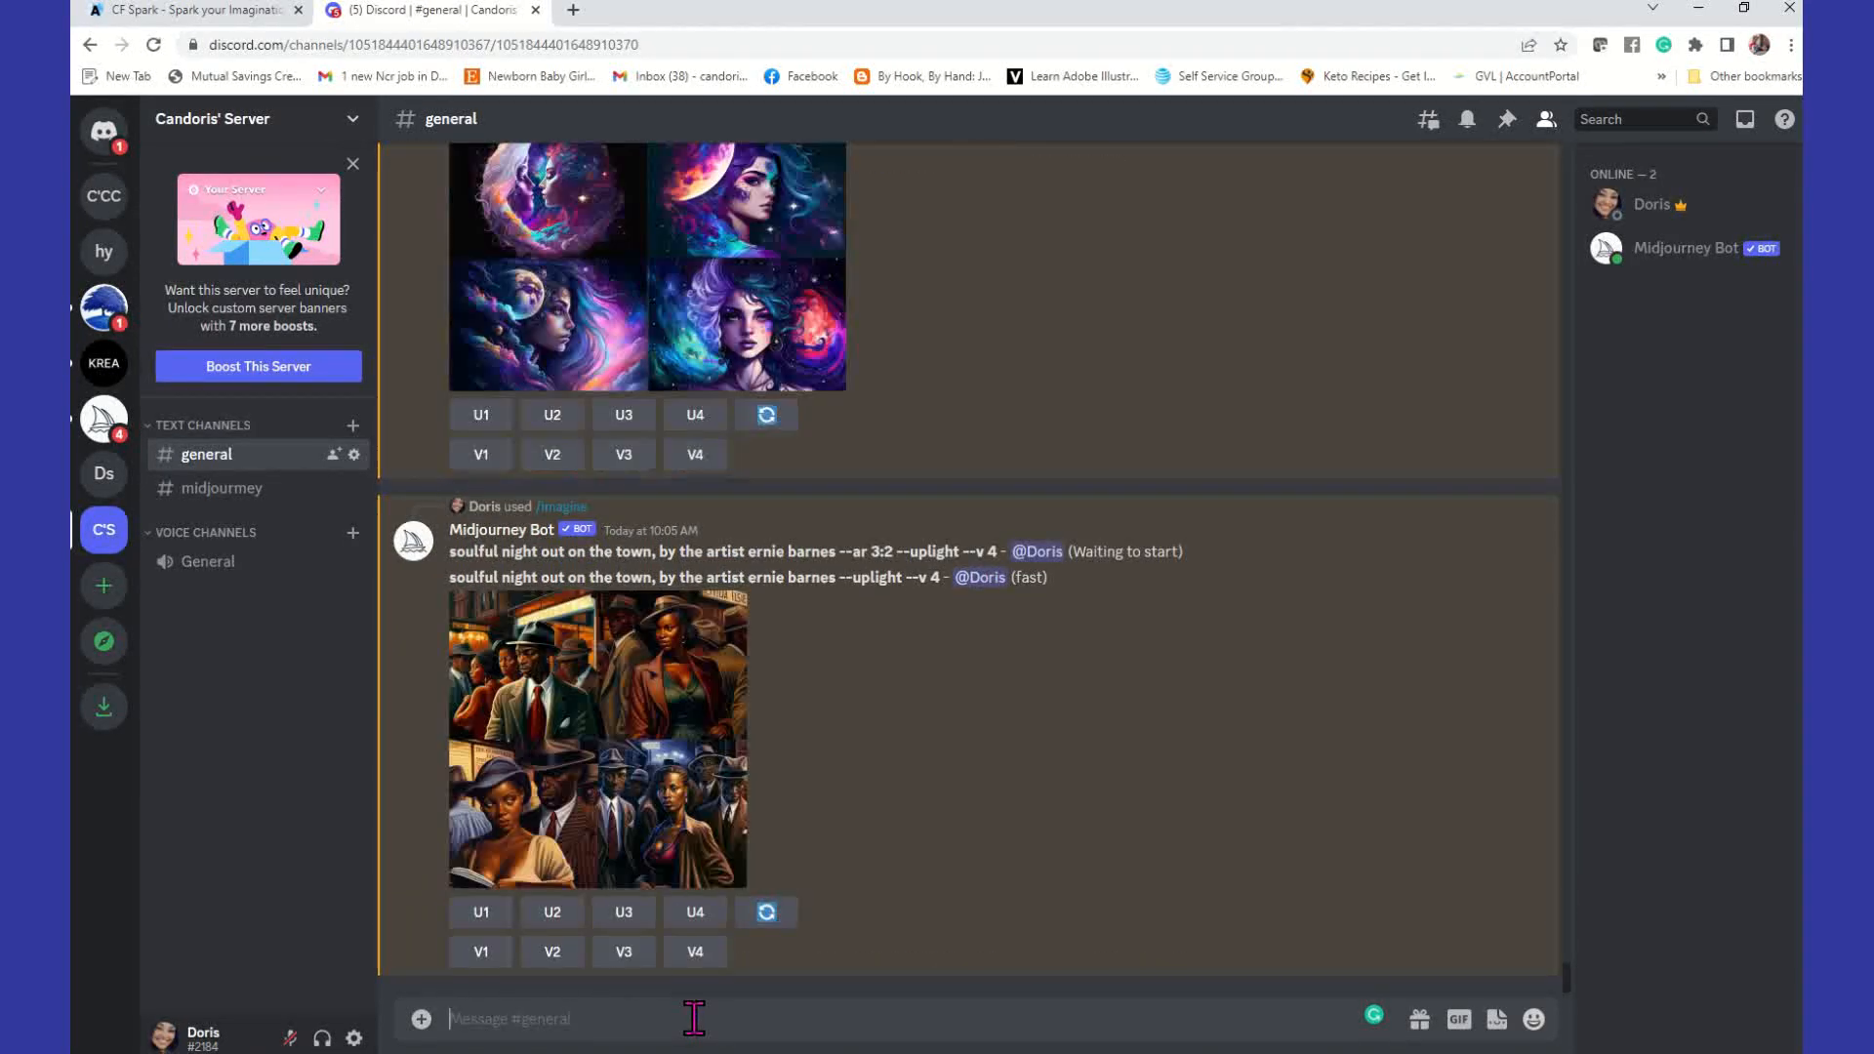
Step: View the square Ernie Barnes grid full size in the browser, then return to the general channel
{"action": "left_click", "coordinate": [635, 691]}
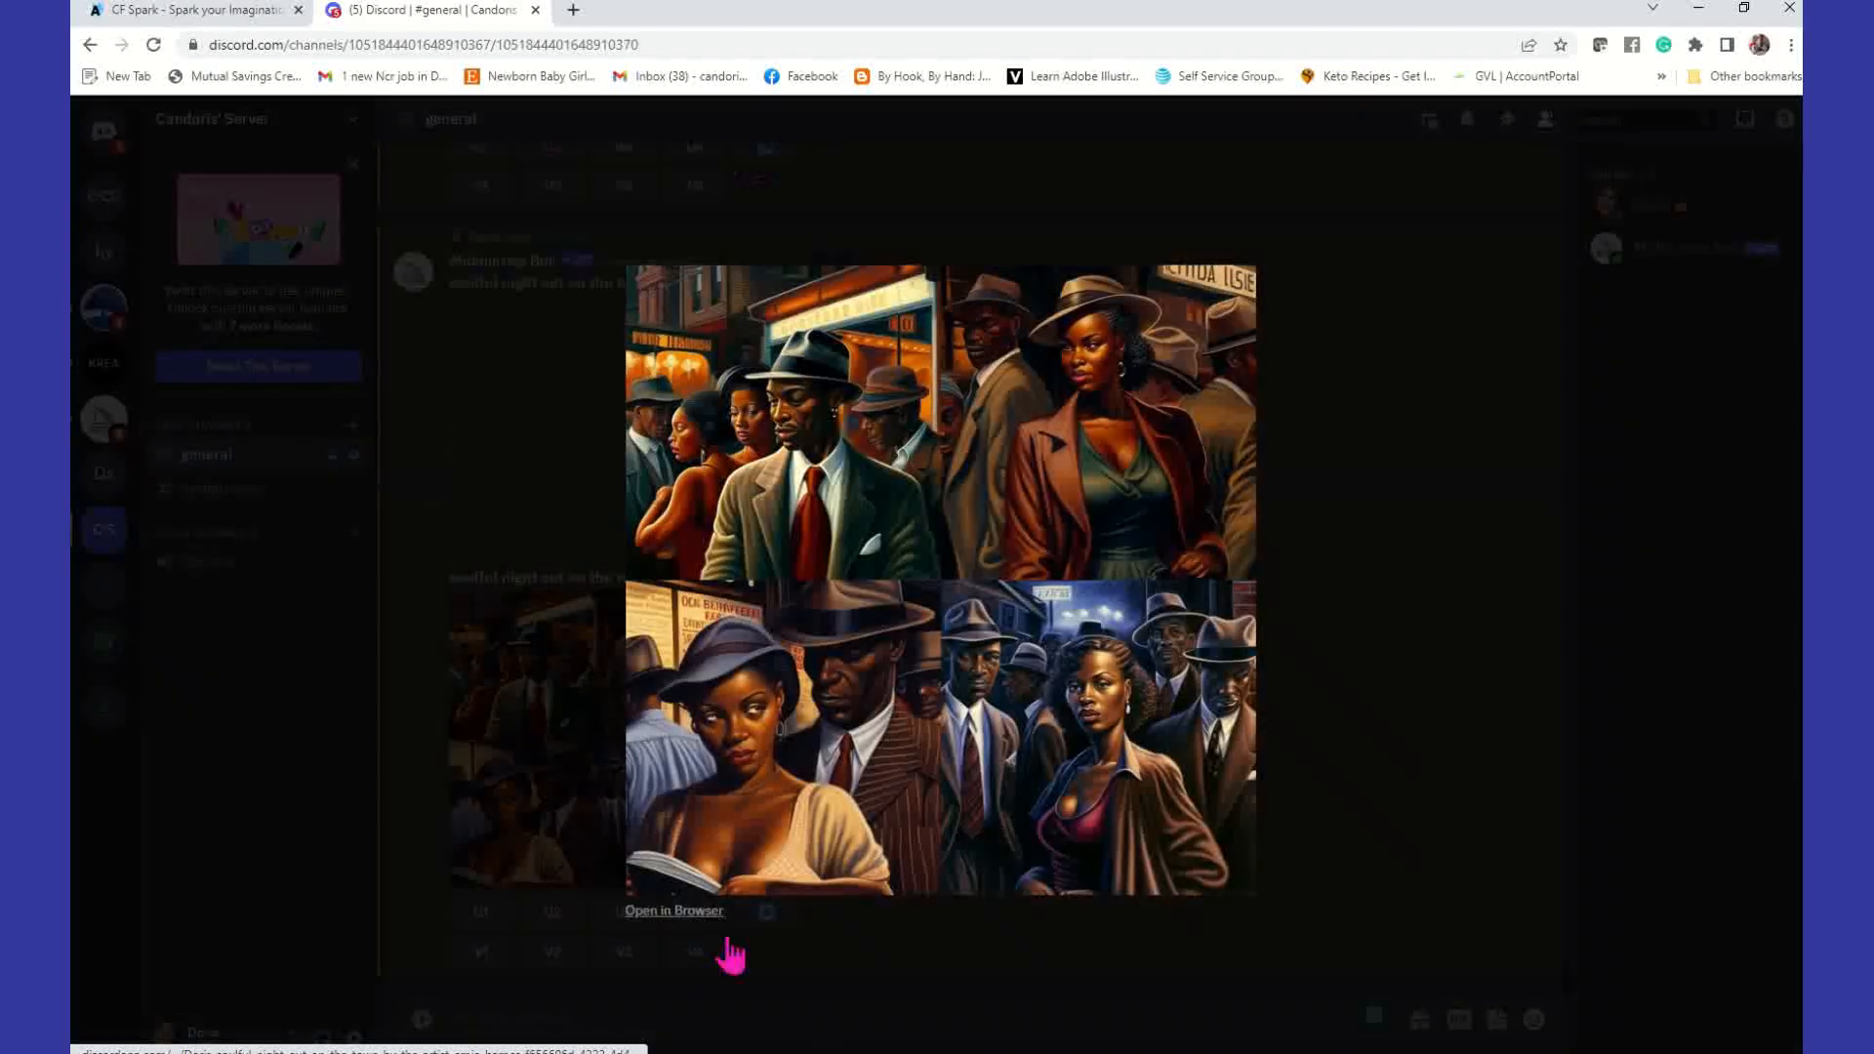
{"action": "left_click", "coordinate": [680, 917]}
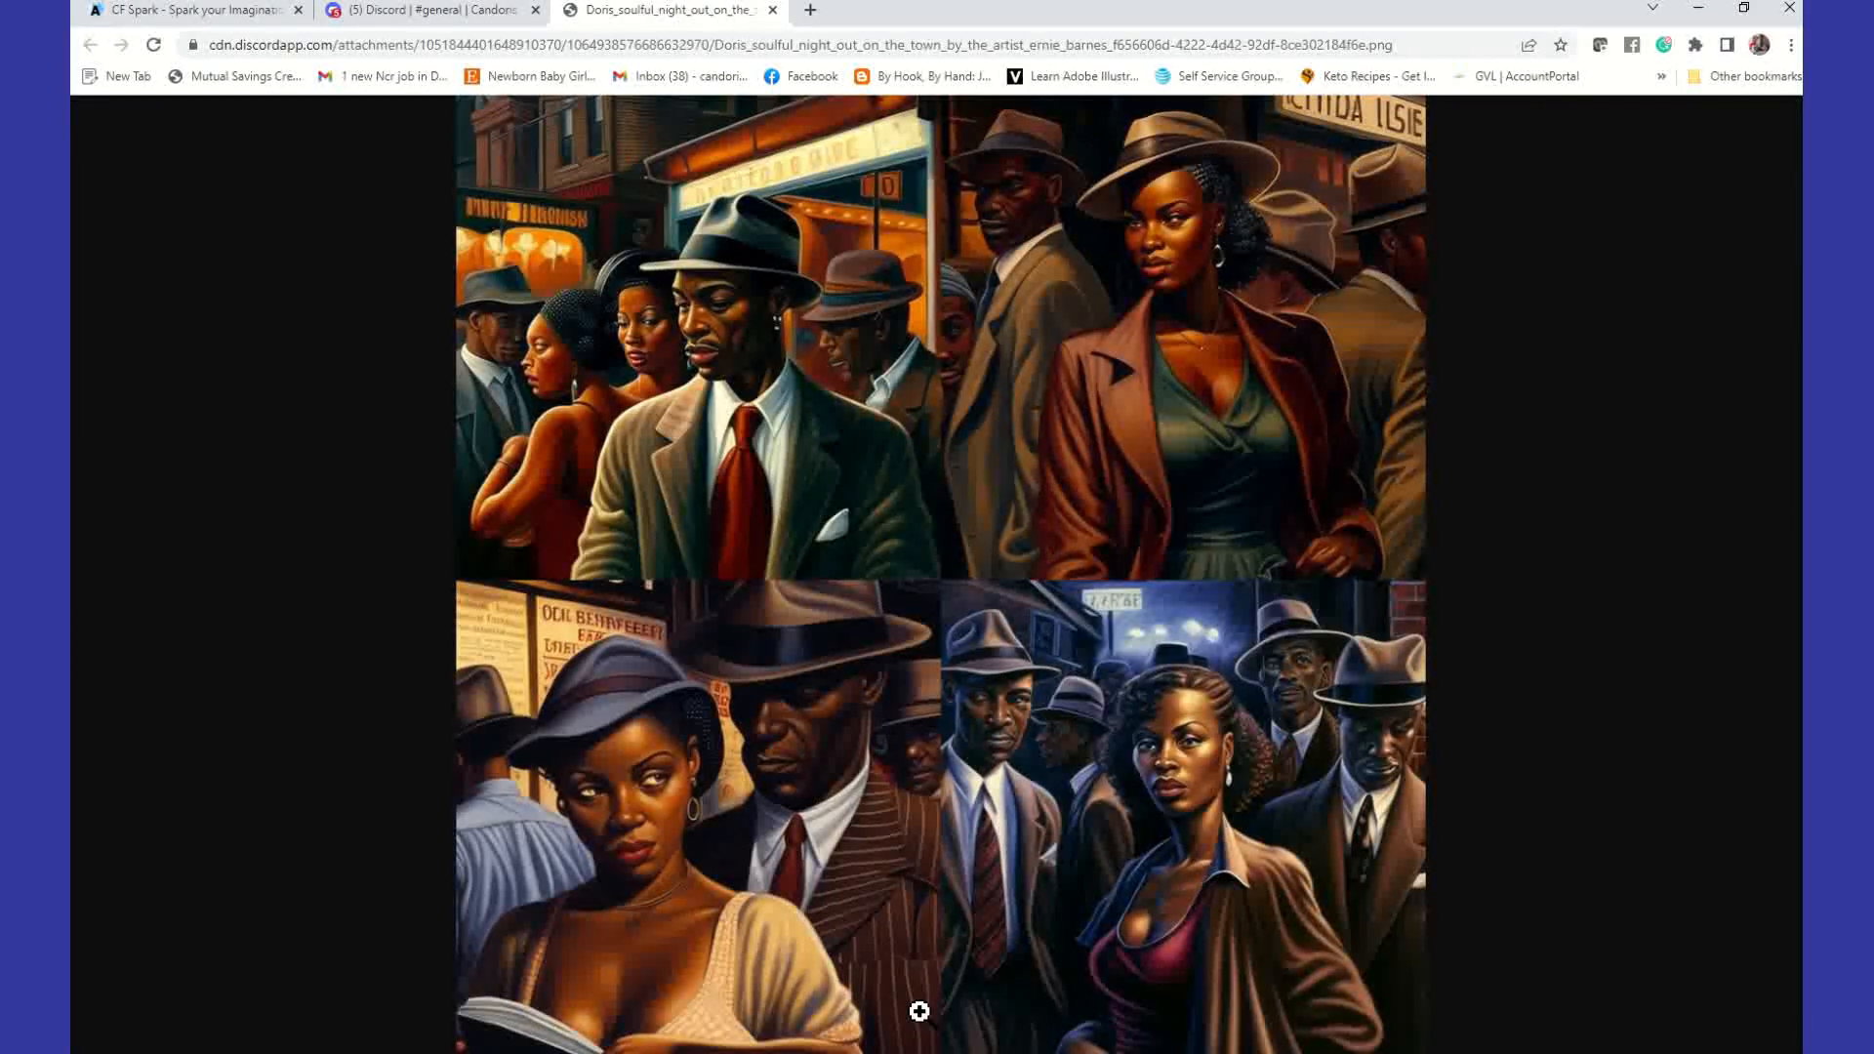
{"action": "left_click", "coordinate": [457, 14]}
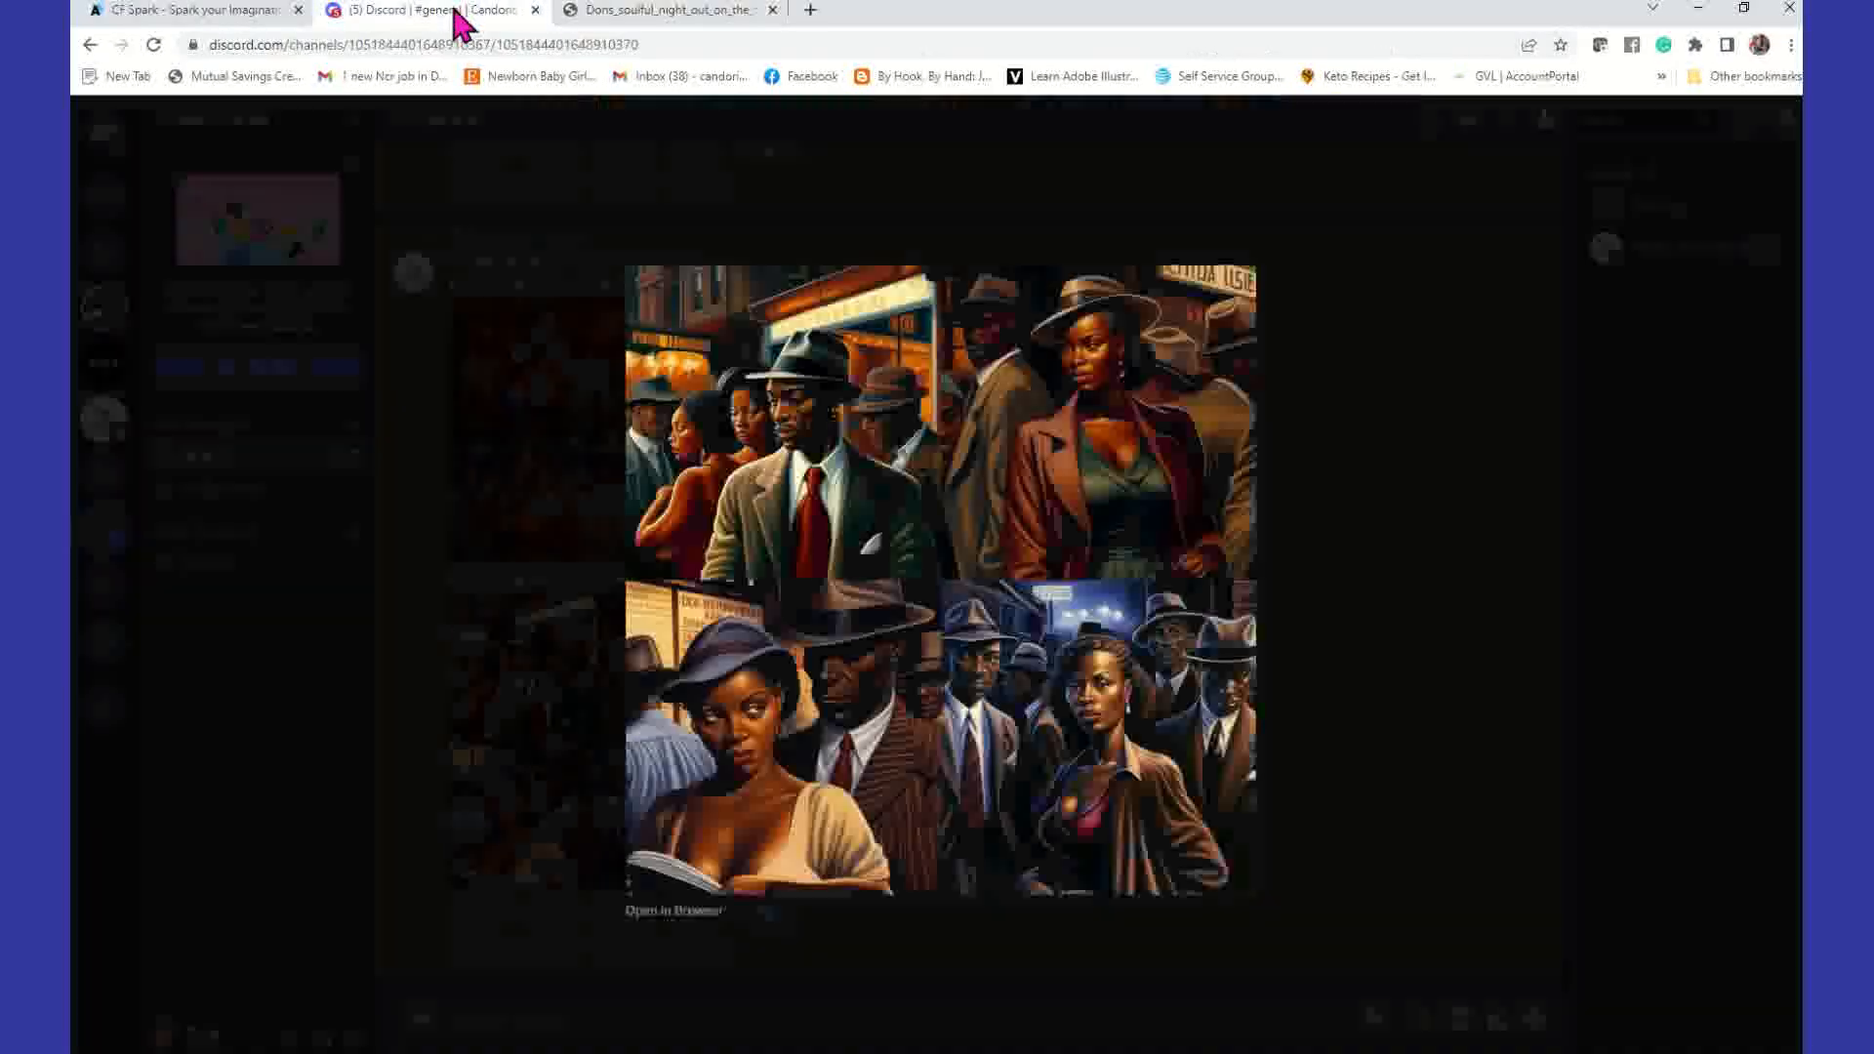
{"action": "left_click", "coordinate": [1452, 544]}
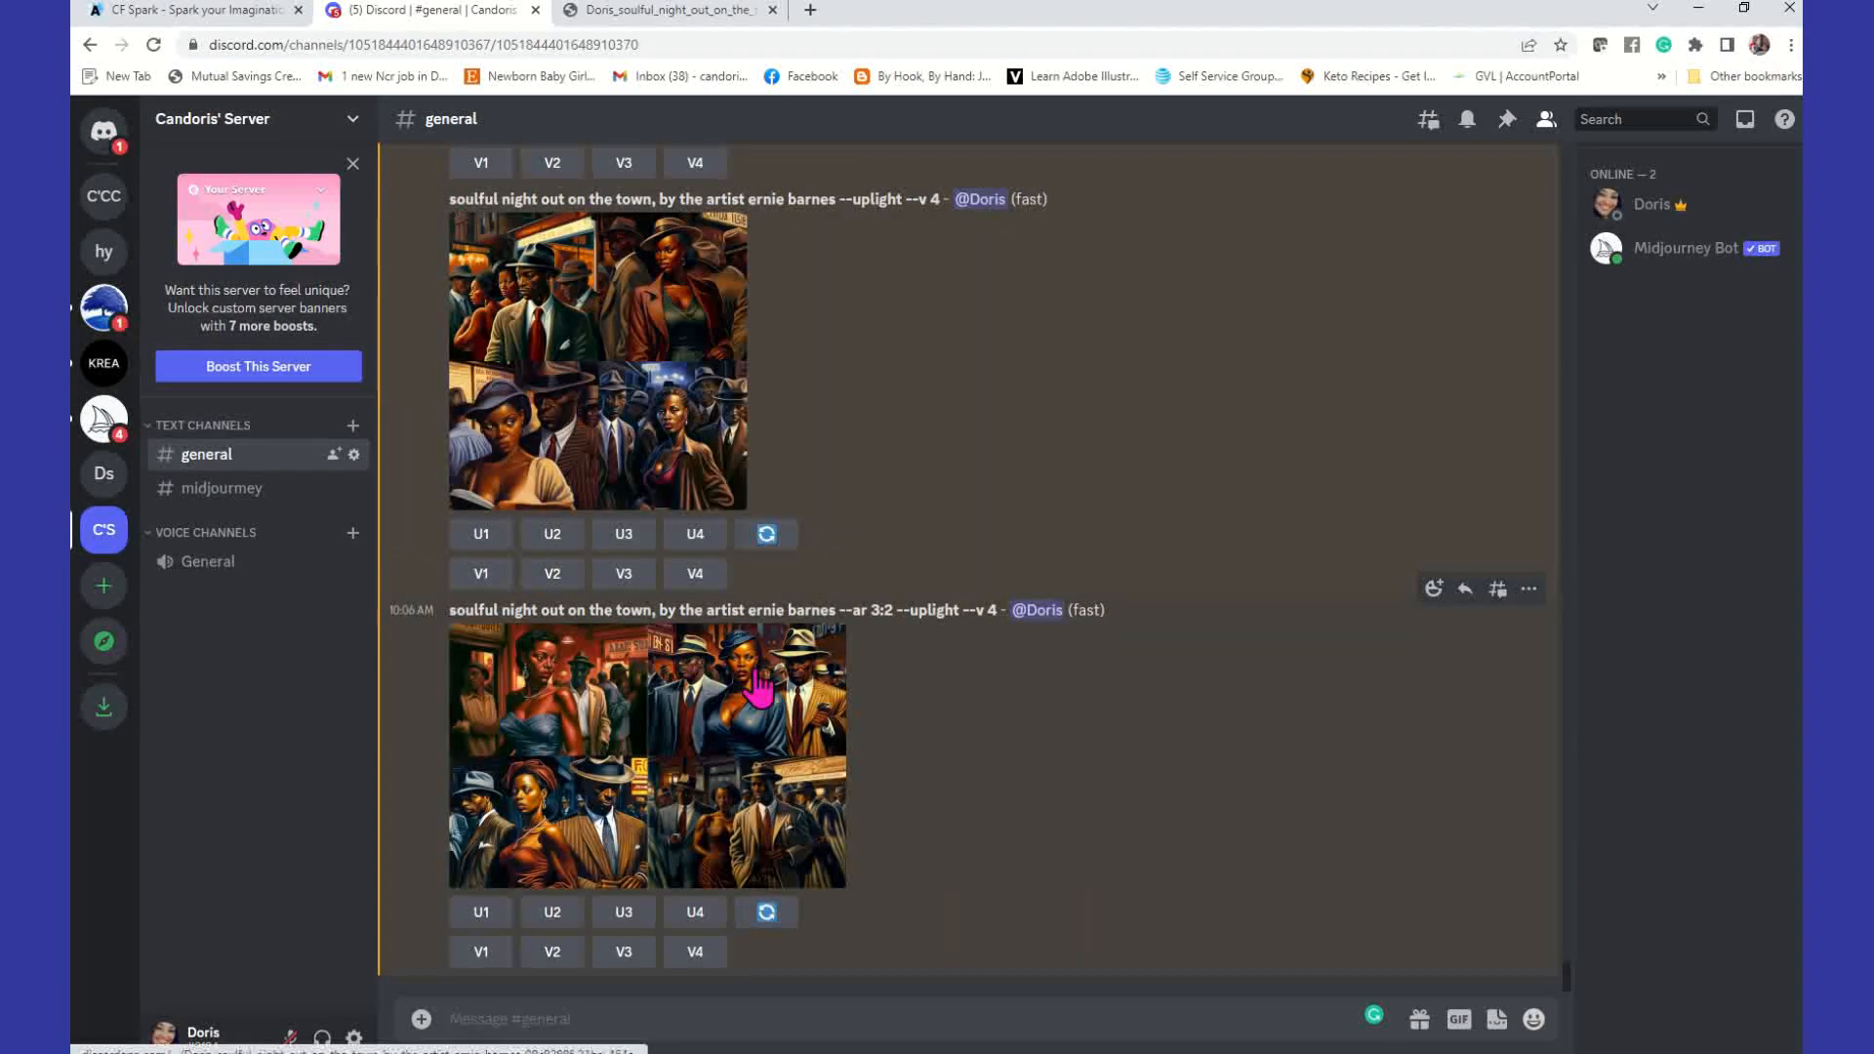
Step: View the 3:2 Ernie Barnes grid full size in the browser and return to the channel messages
{"action": "left_click", "coordinate": [757, 688]}
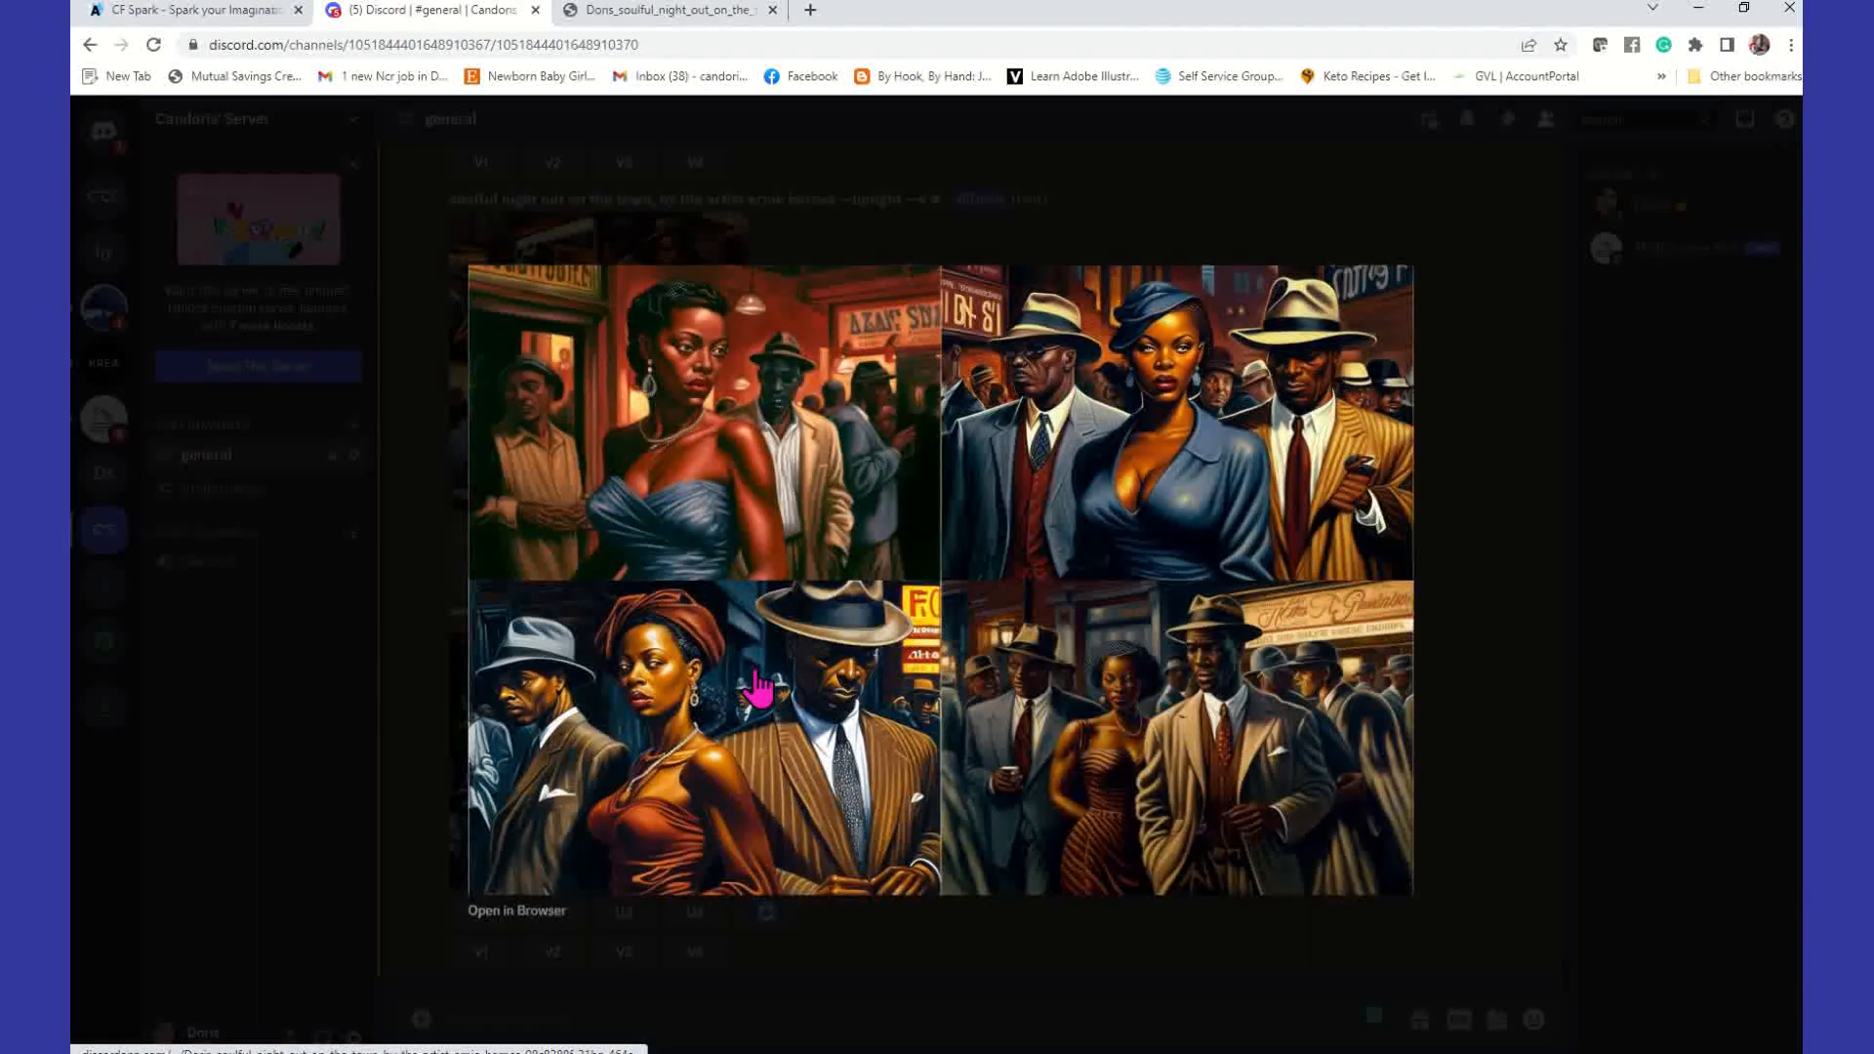
{"action": "left_click", "coordinate": [555, 918]}
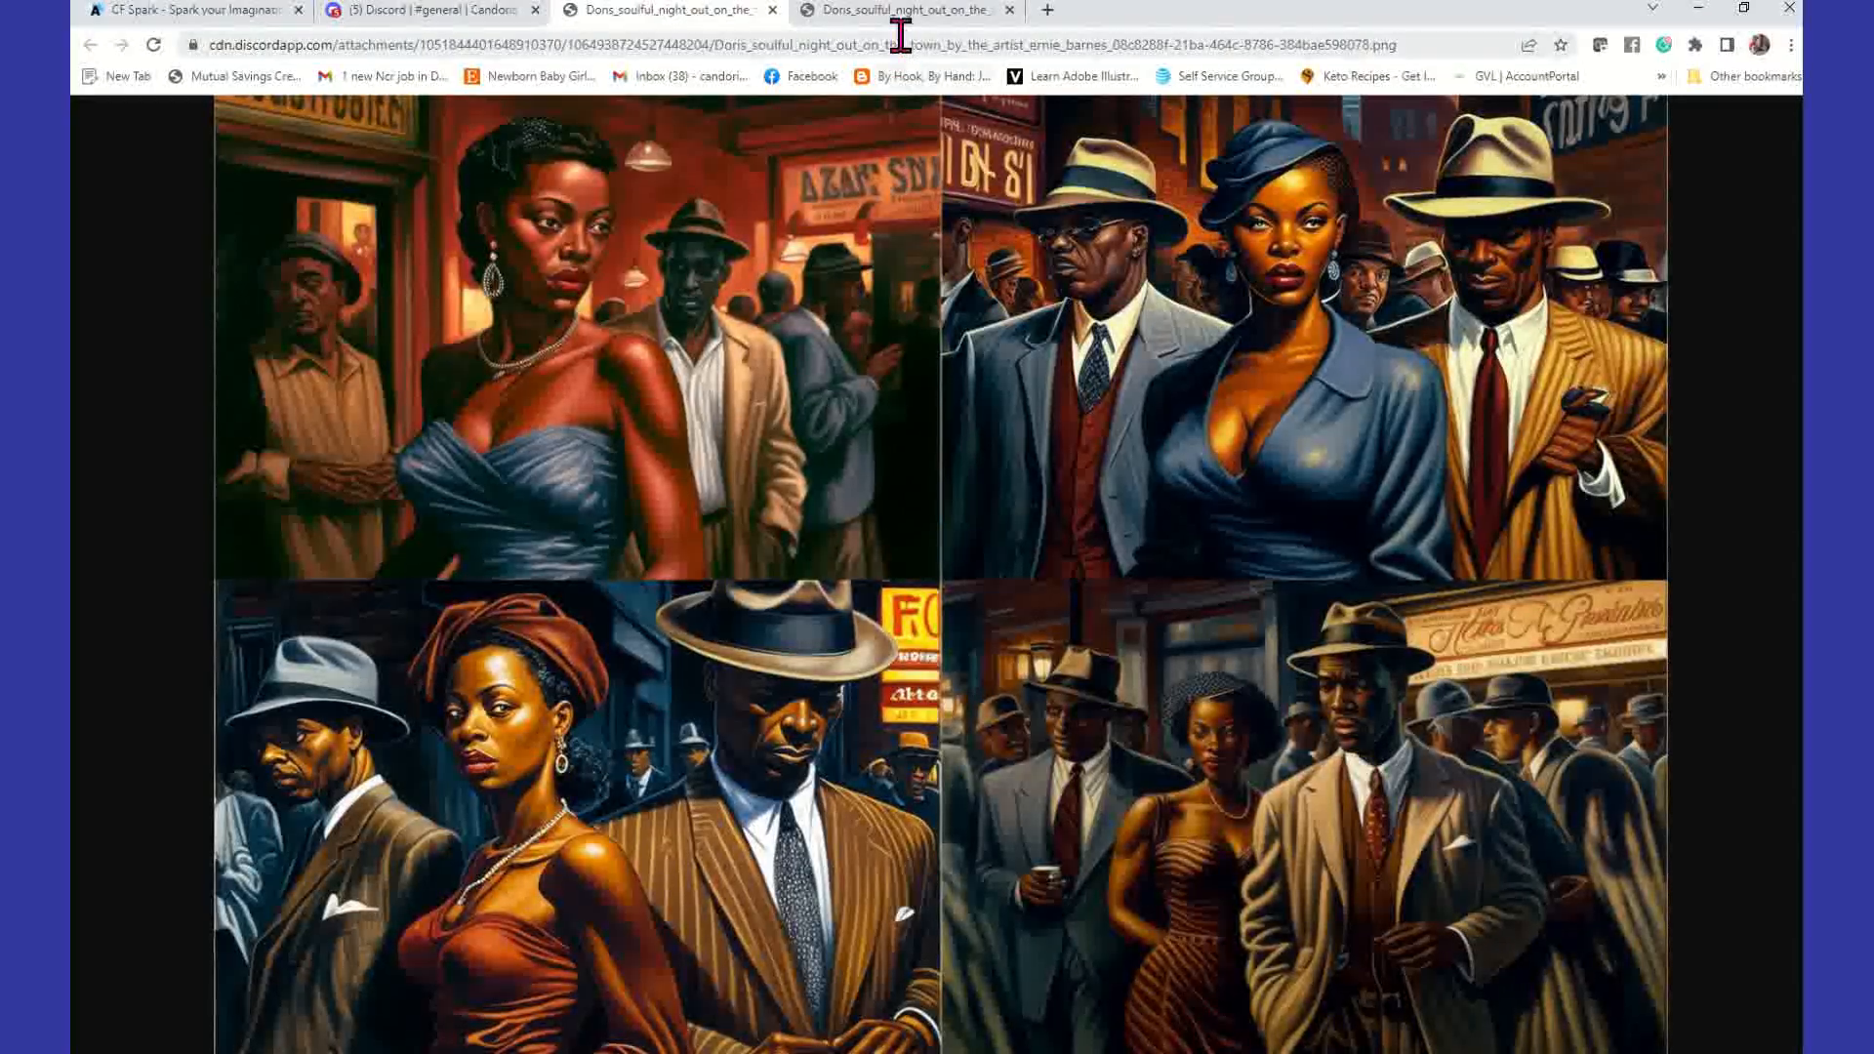
{"action": "left_click", "coordinate": [482, 25]}
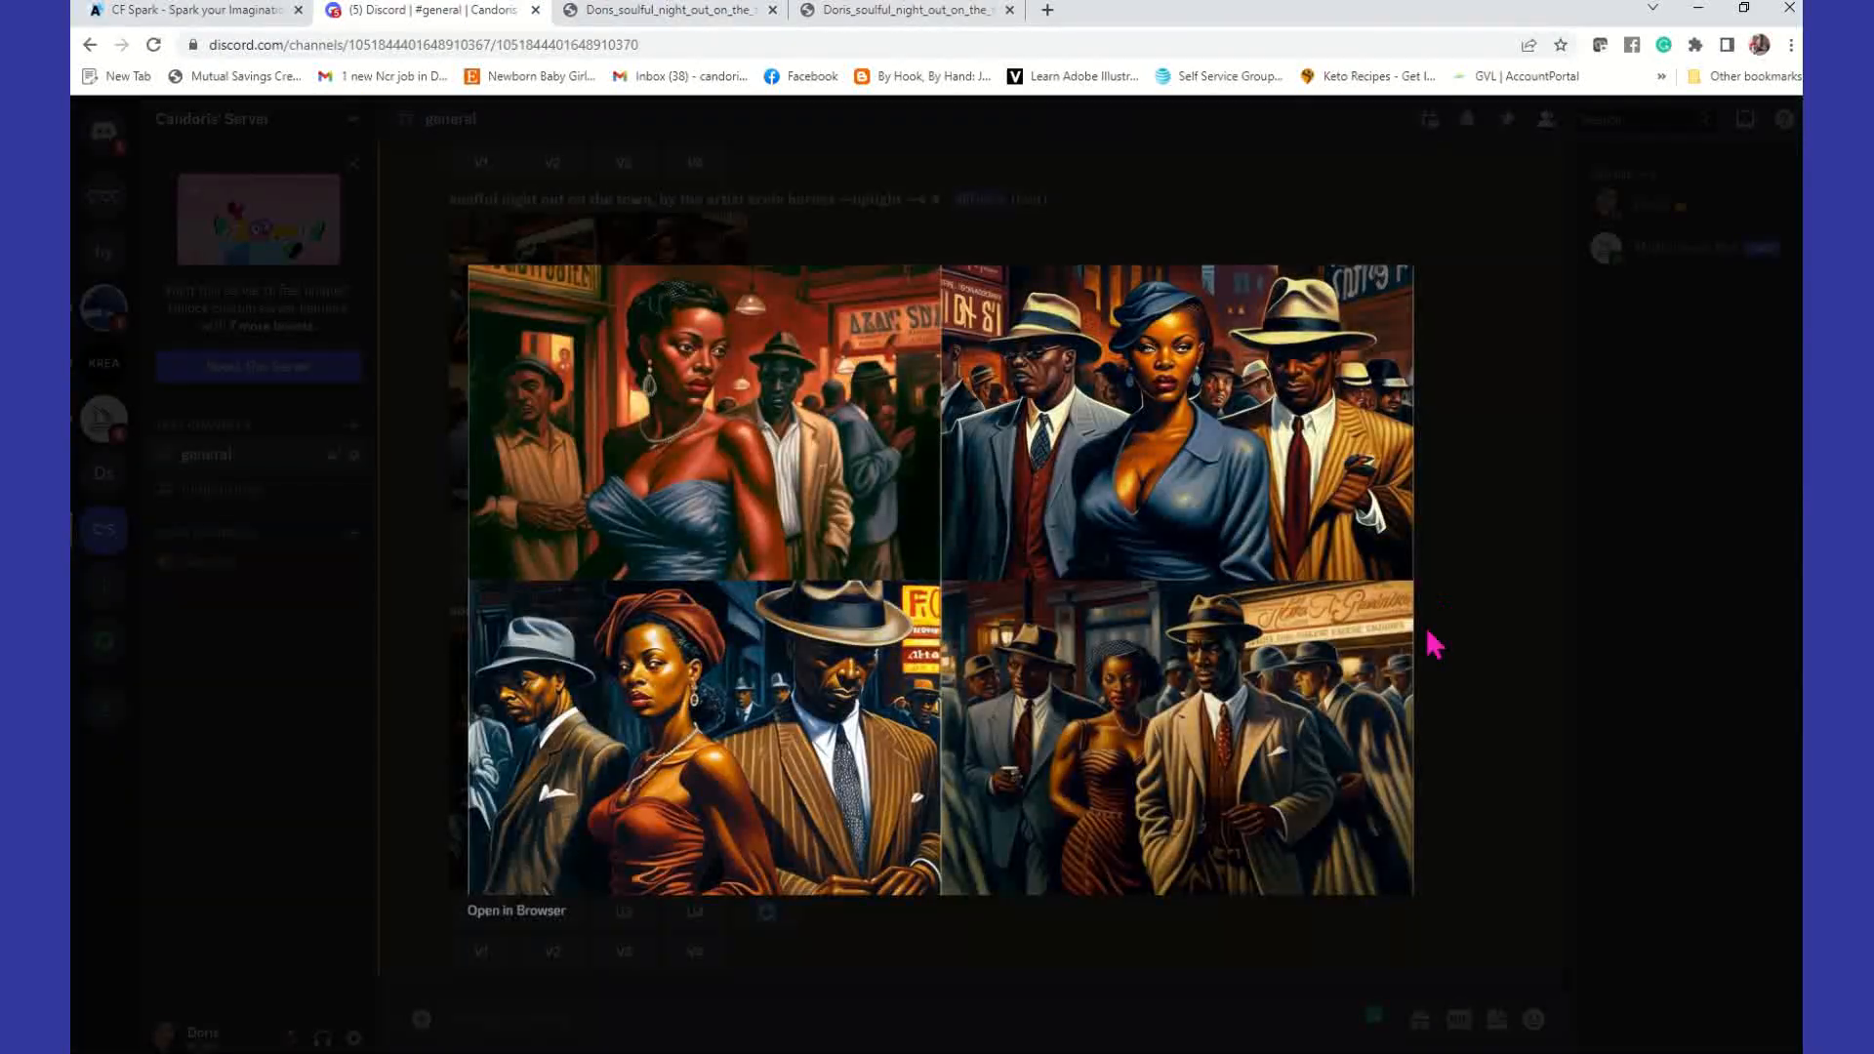
{"action": "left_click", "coordinate": [1474, 580]}
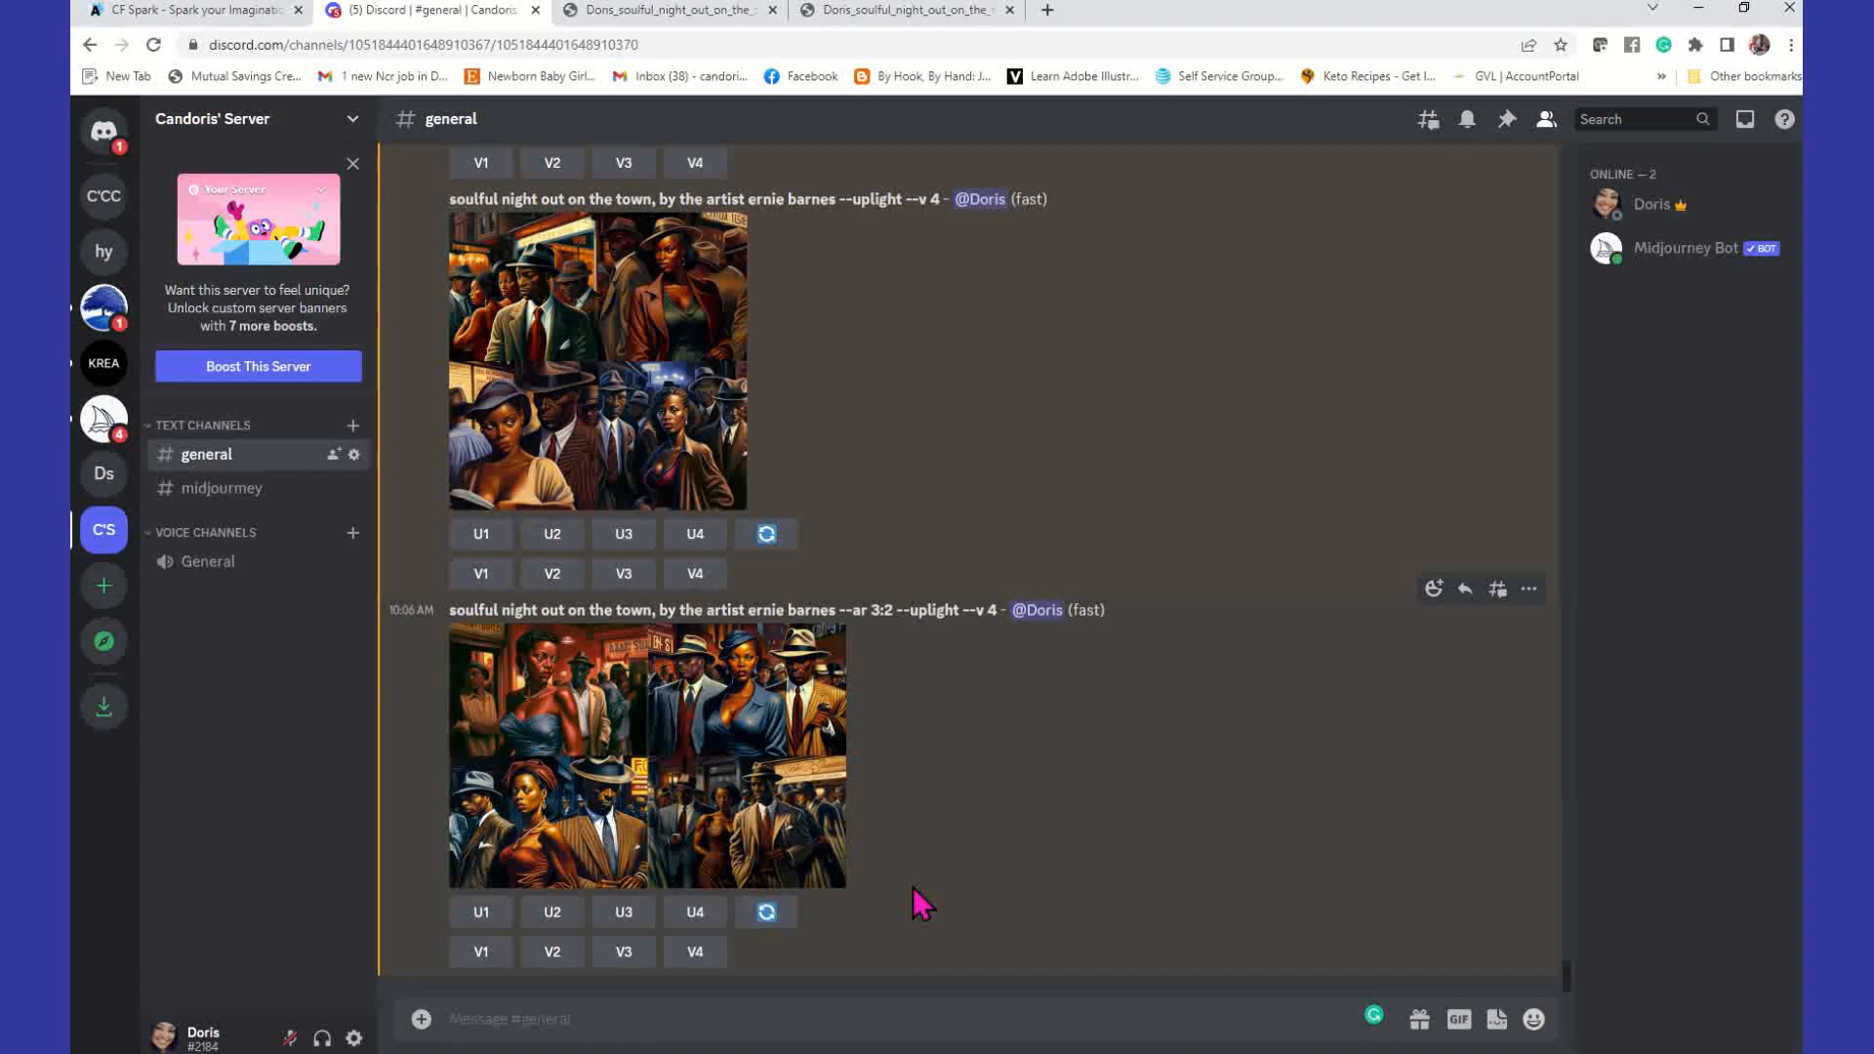
Step: Copy the Ernie Barnes prompt including "--ar 3:2" and paste it into a new /imagine command
{"action": "left_click_drag", "start_coordinate": [894, 612], "coordinate": [447, 615]}
{"action": "right_click", "coordinate": [576, 610]}
{"action": "left_click", "coordinate": [636, 624]}
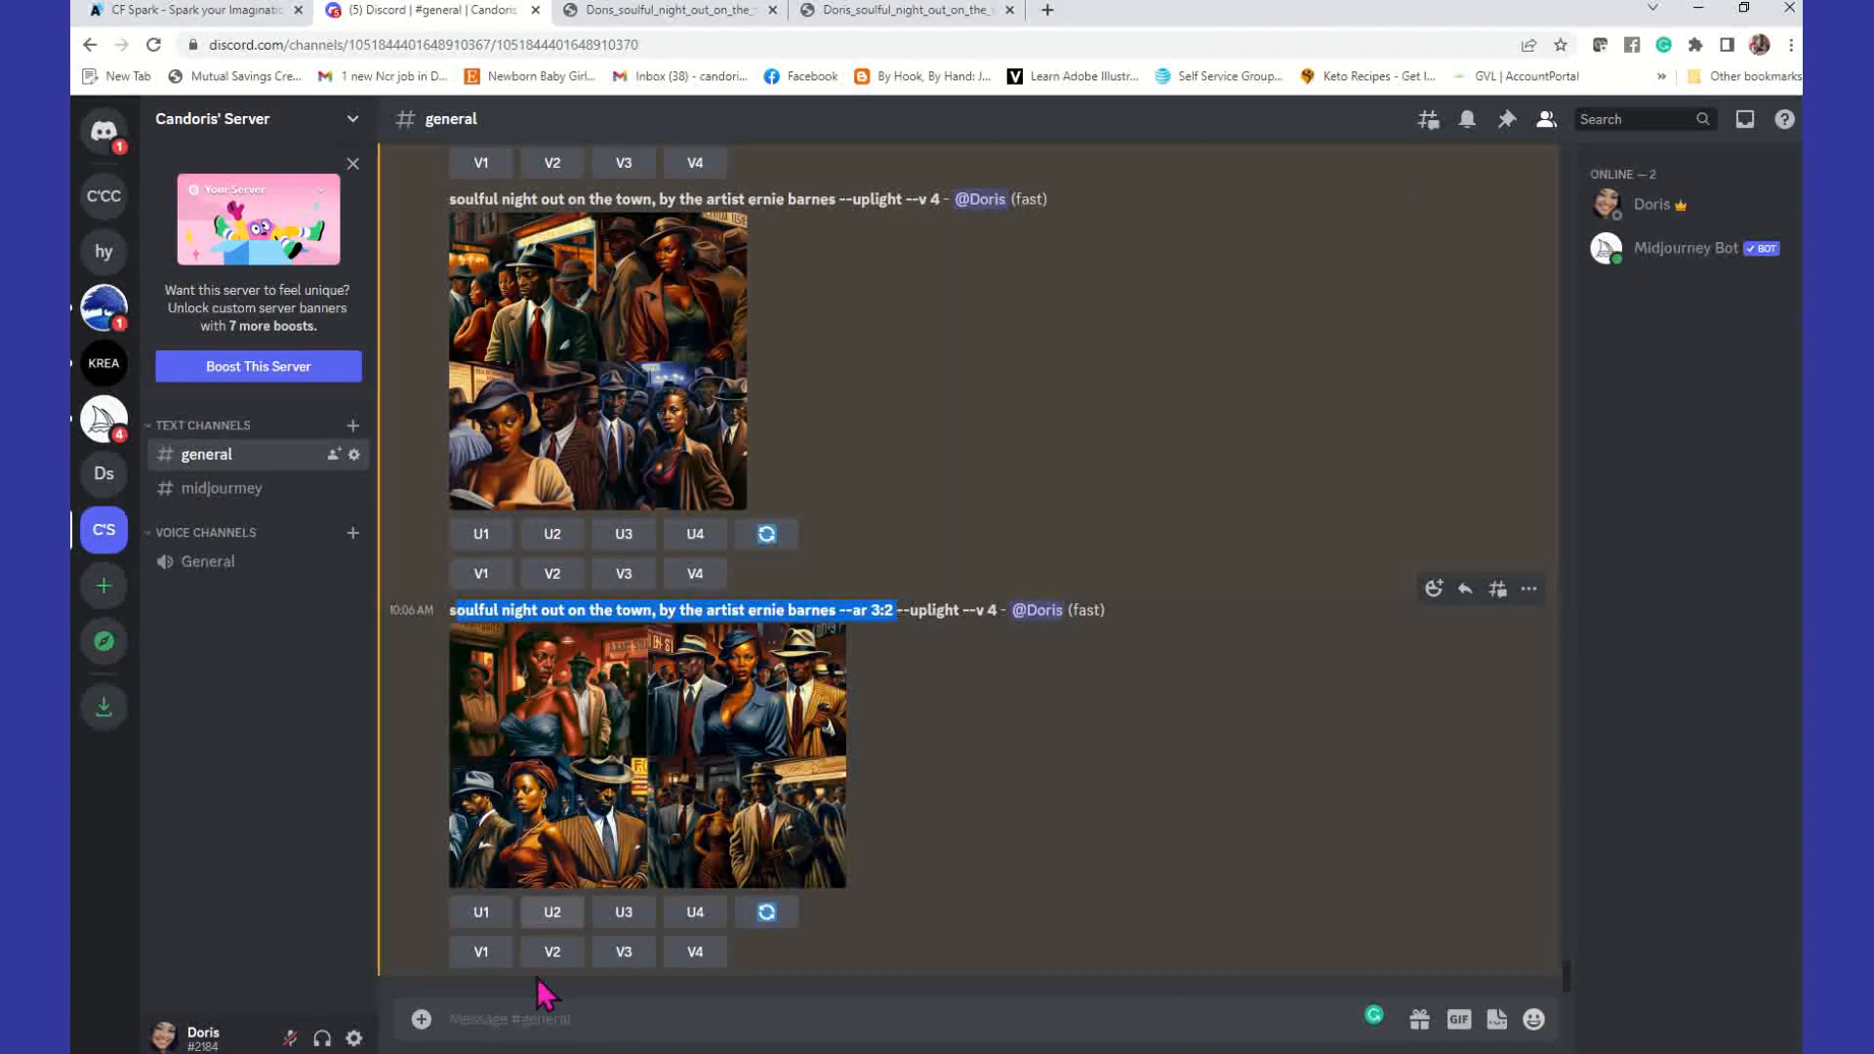
{"action": "left_click", "coordinate": [536, 1021]}
{"action": "type", "text": "/ima"}
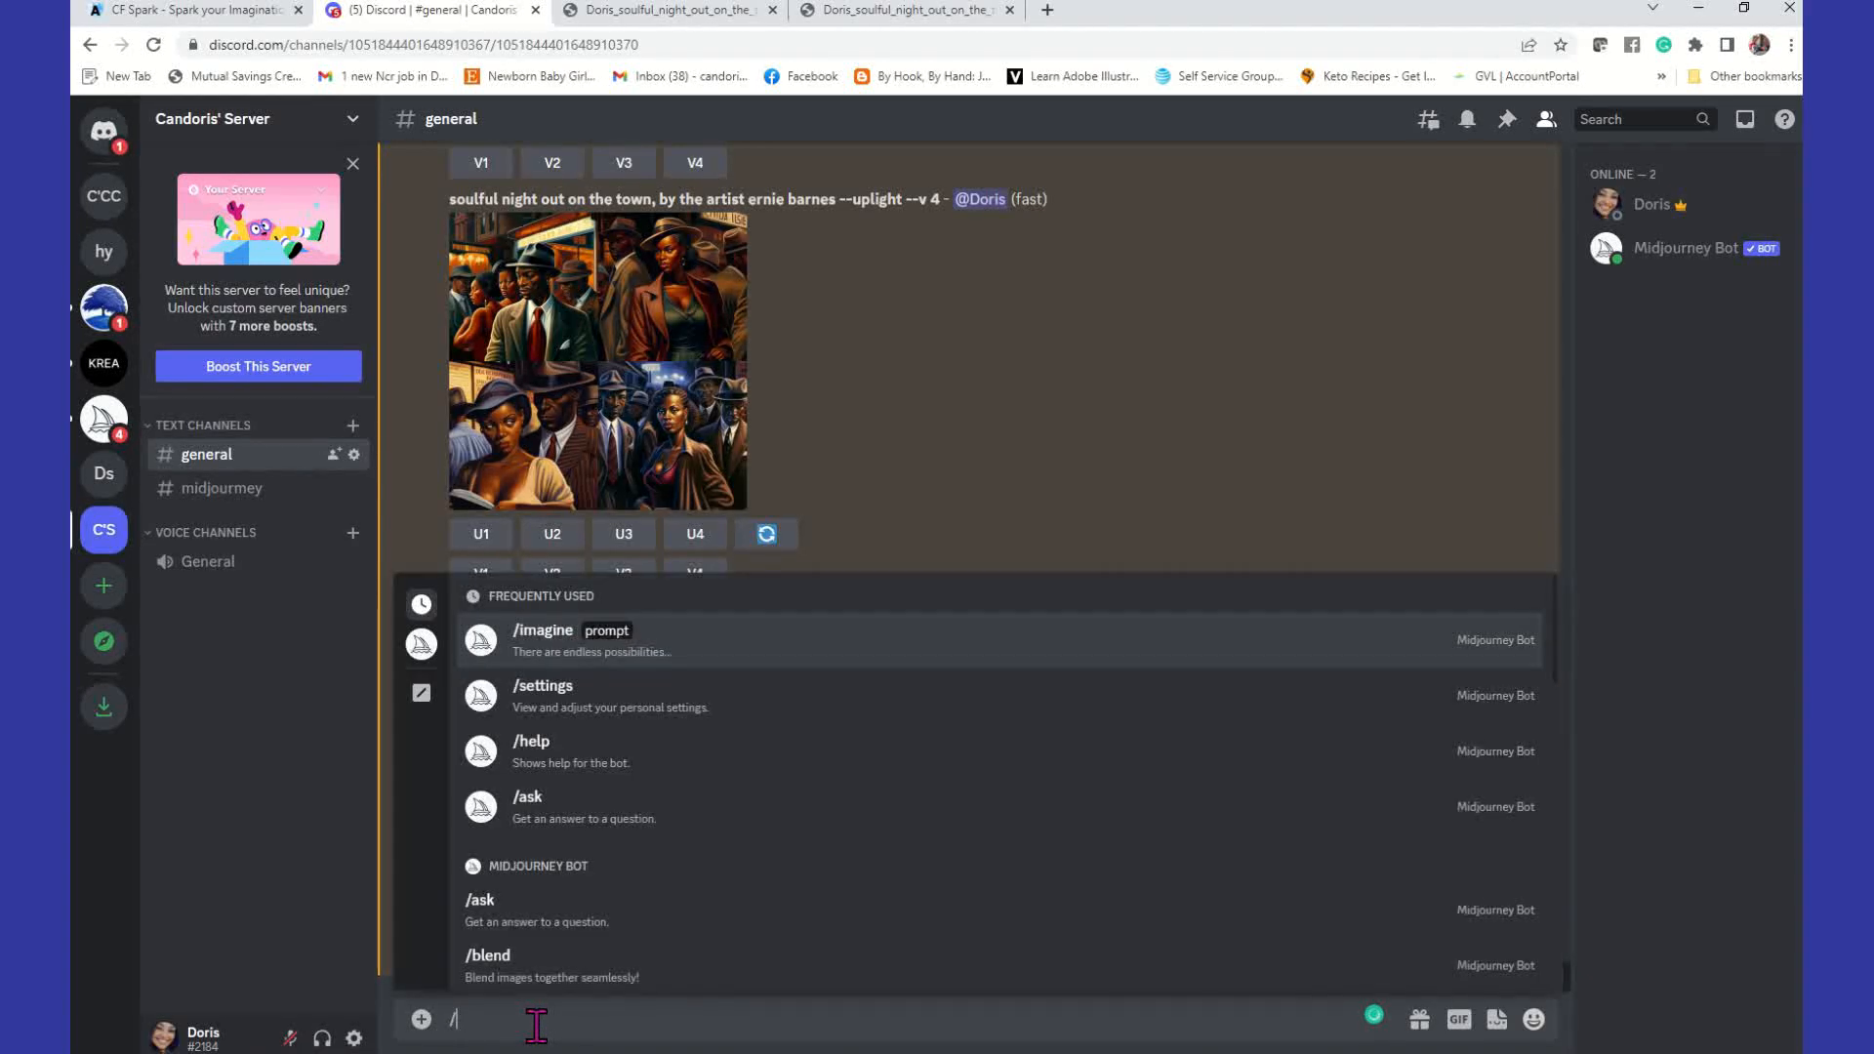
{"action": "key", "text": "Tab"}
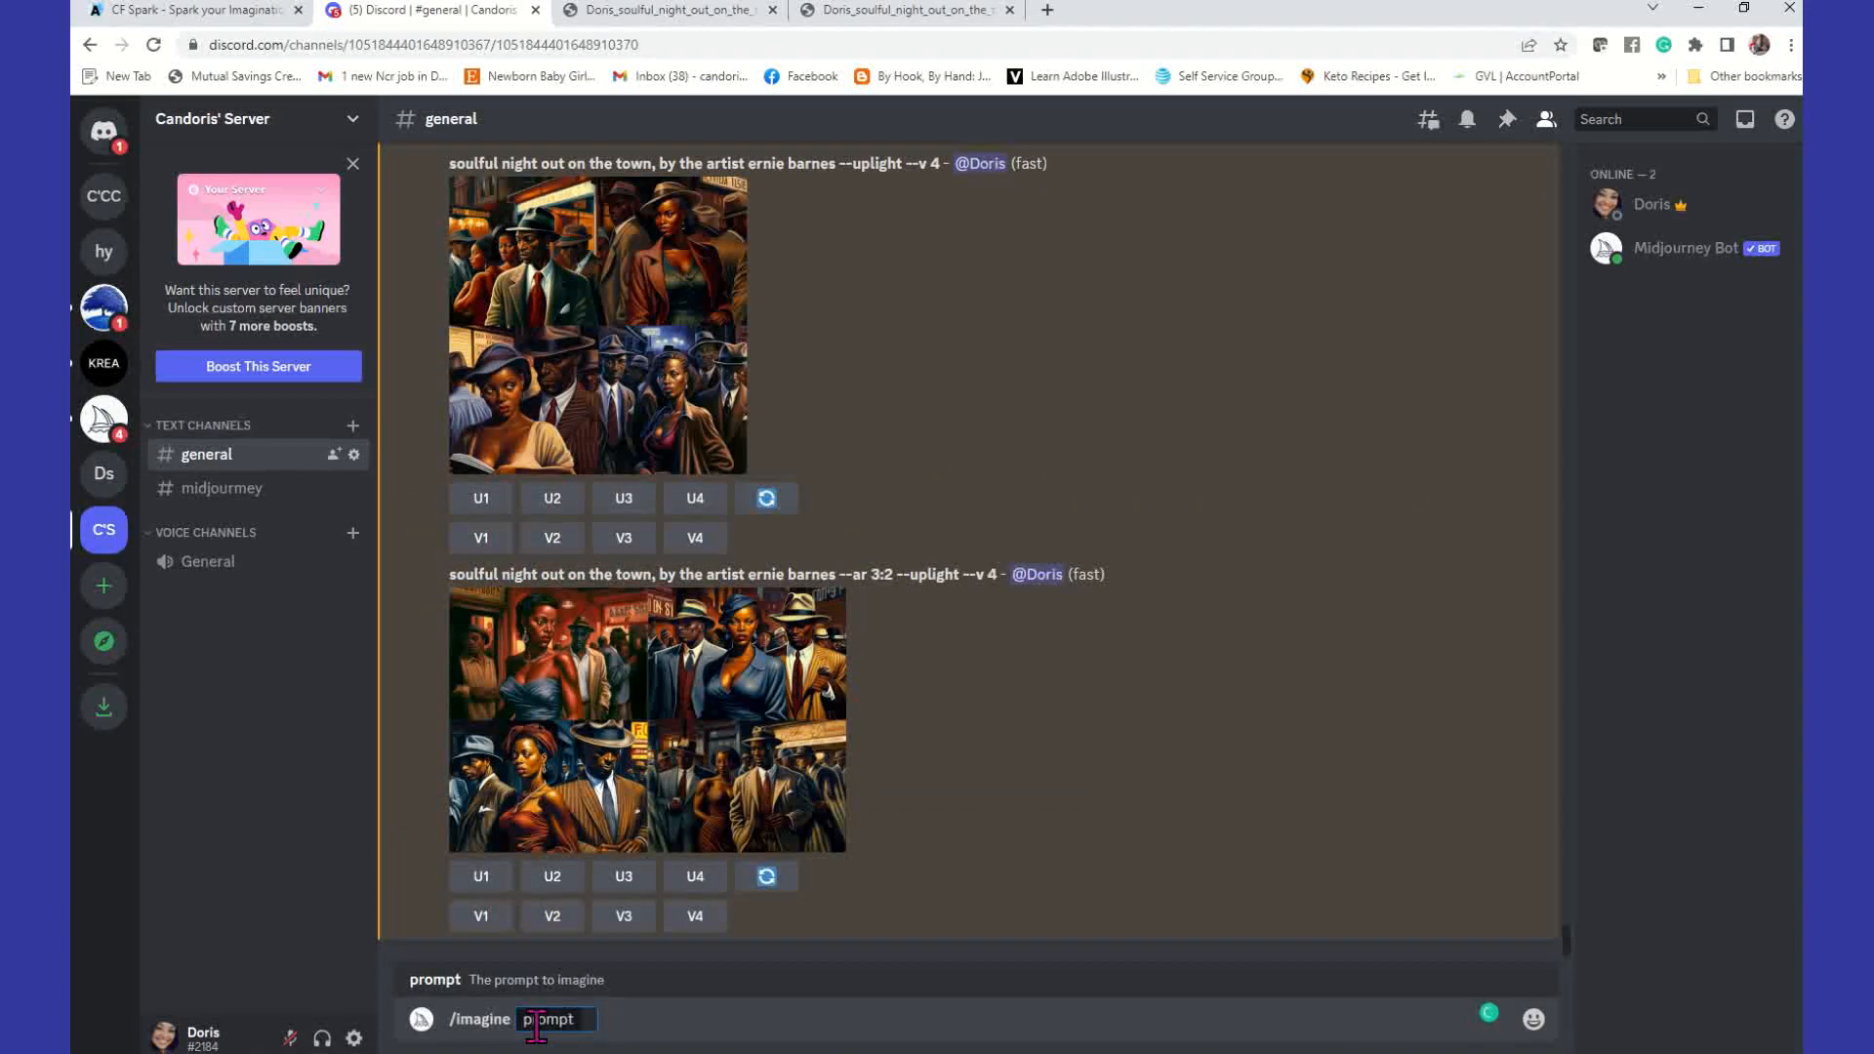
{"action": "key", "text": "ctrl+v"}
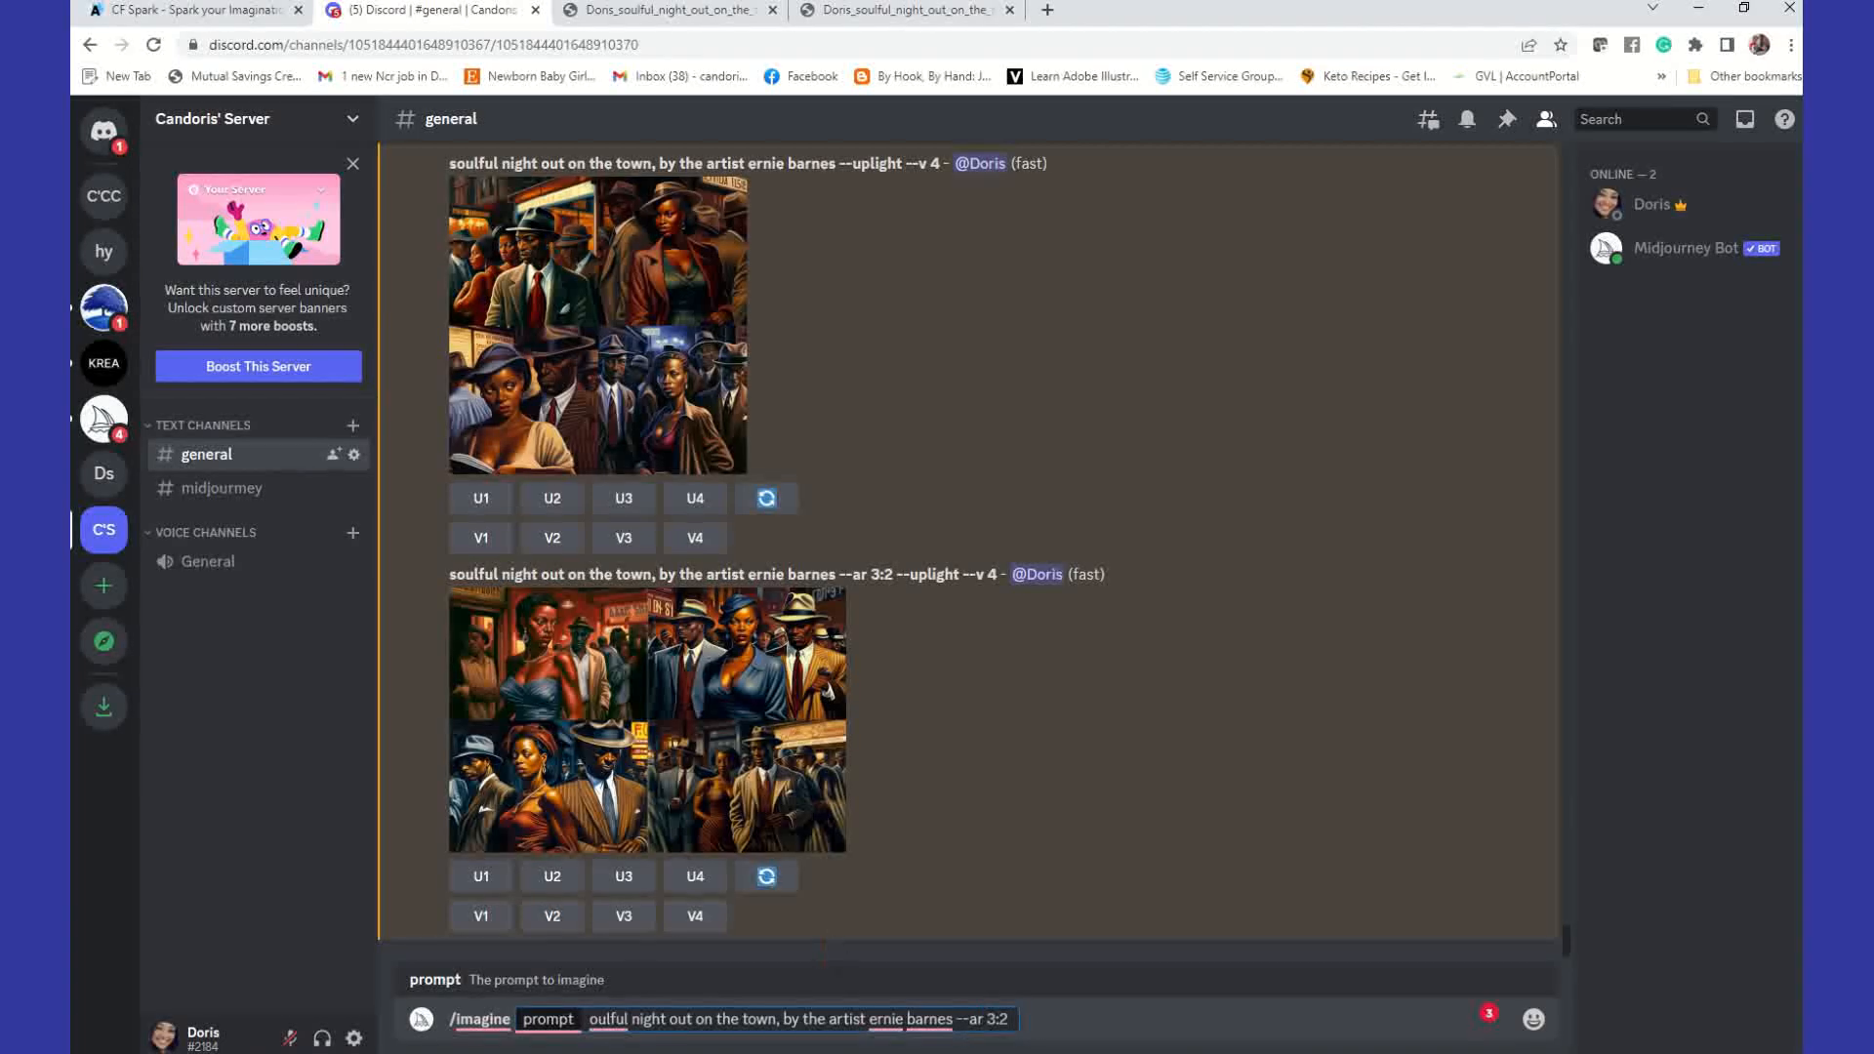
Step: Replace the artist "ernie barnes" with "WLOP" in the pending /imagine prompt, keeping "--ar 3:2", and submit it
{"action": "mouse_move", "coordinate": [874, 1021]}
{"action": "left_click_drag", "start_coordinate": [872, 1021], "coordinate": [953, 1025]}
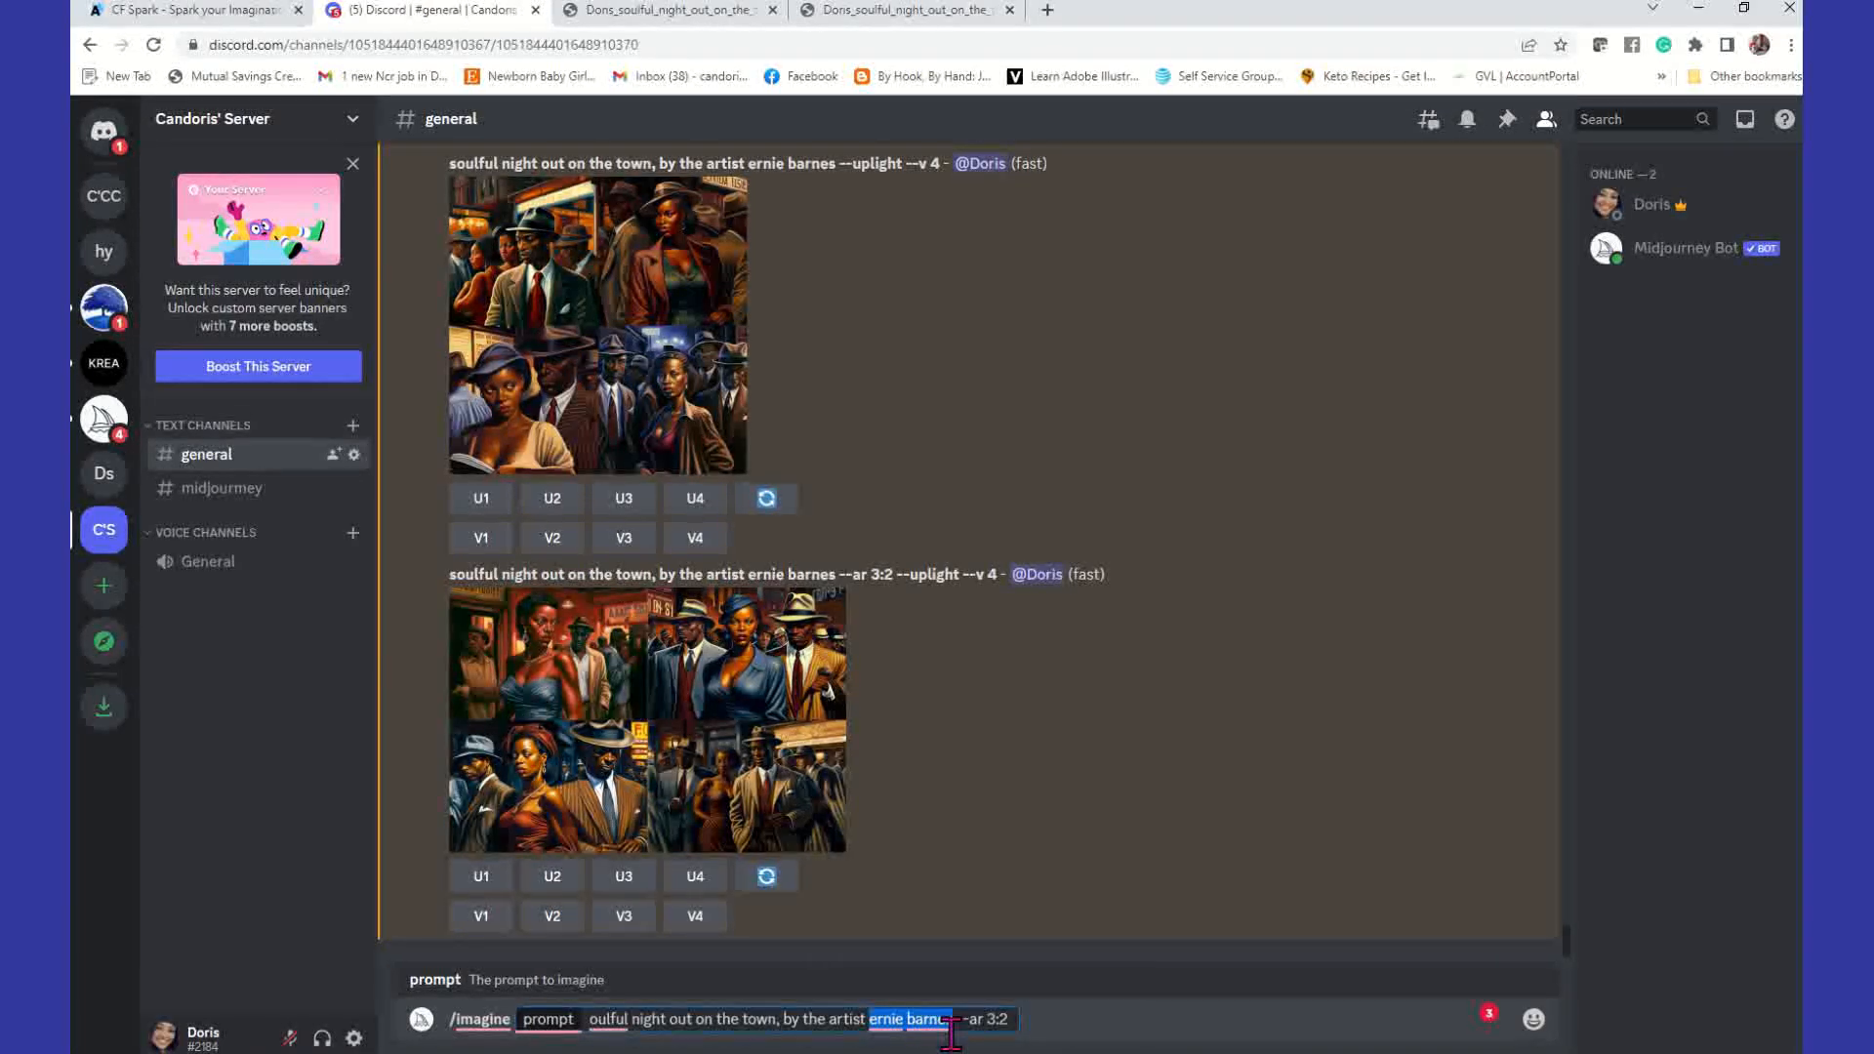
{"action": "type", "text": "WLOP"}
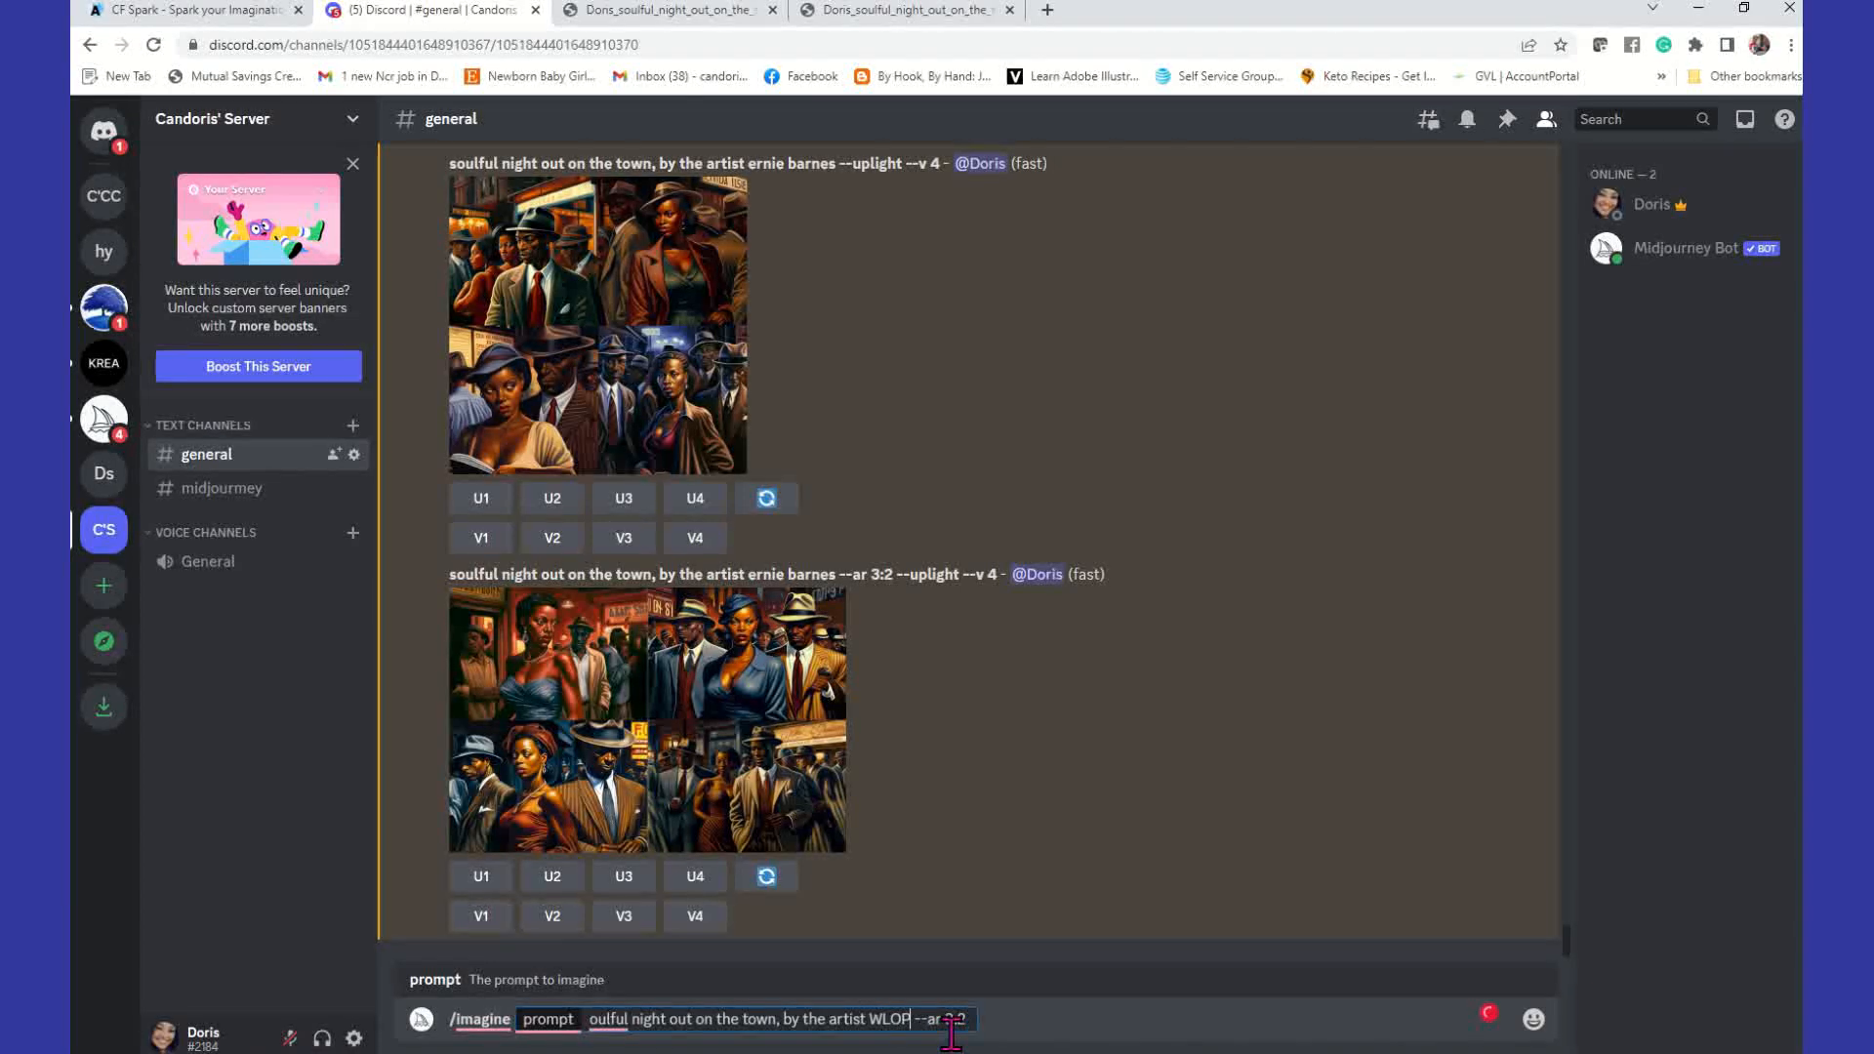
{"action": "key", "text": "Return"}
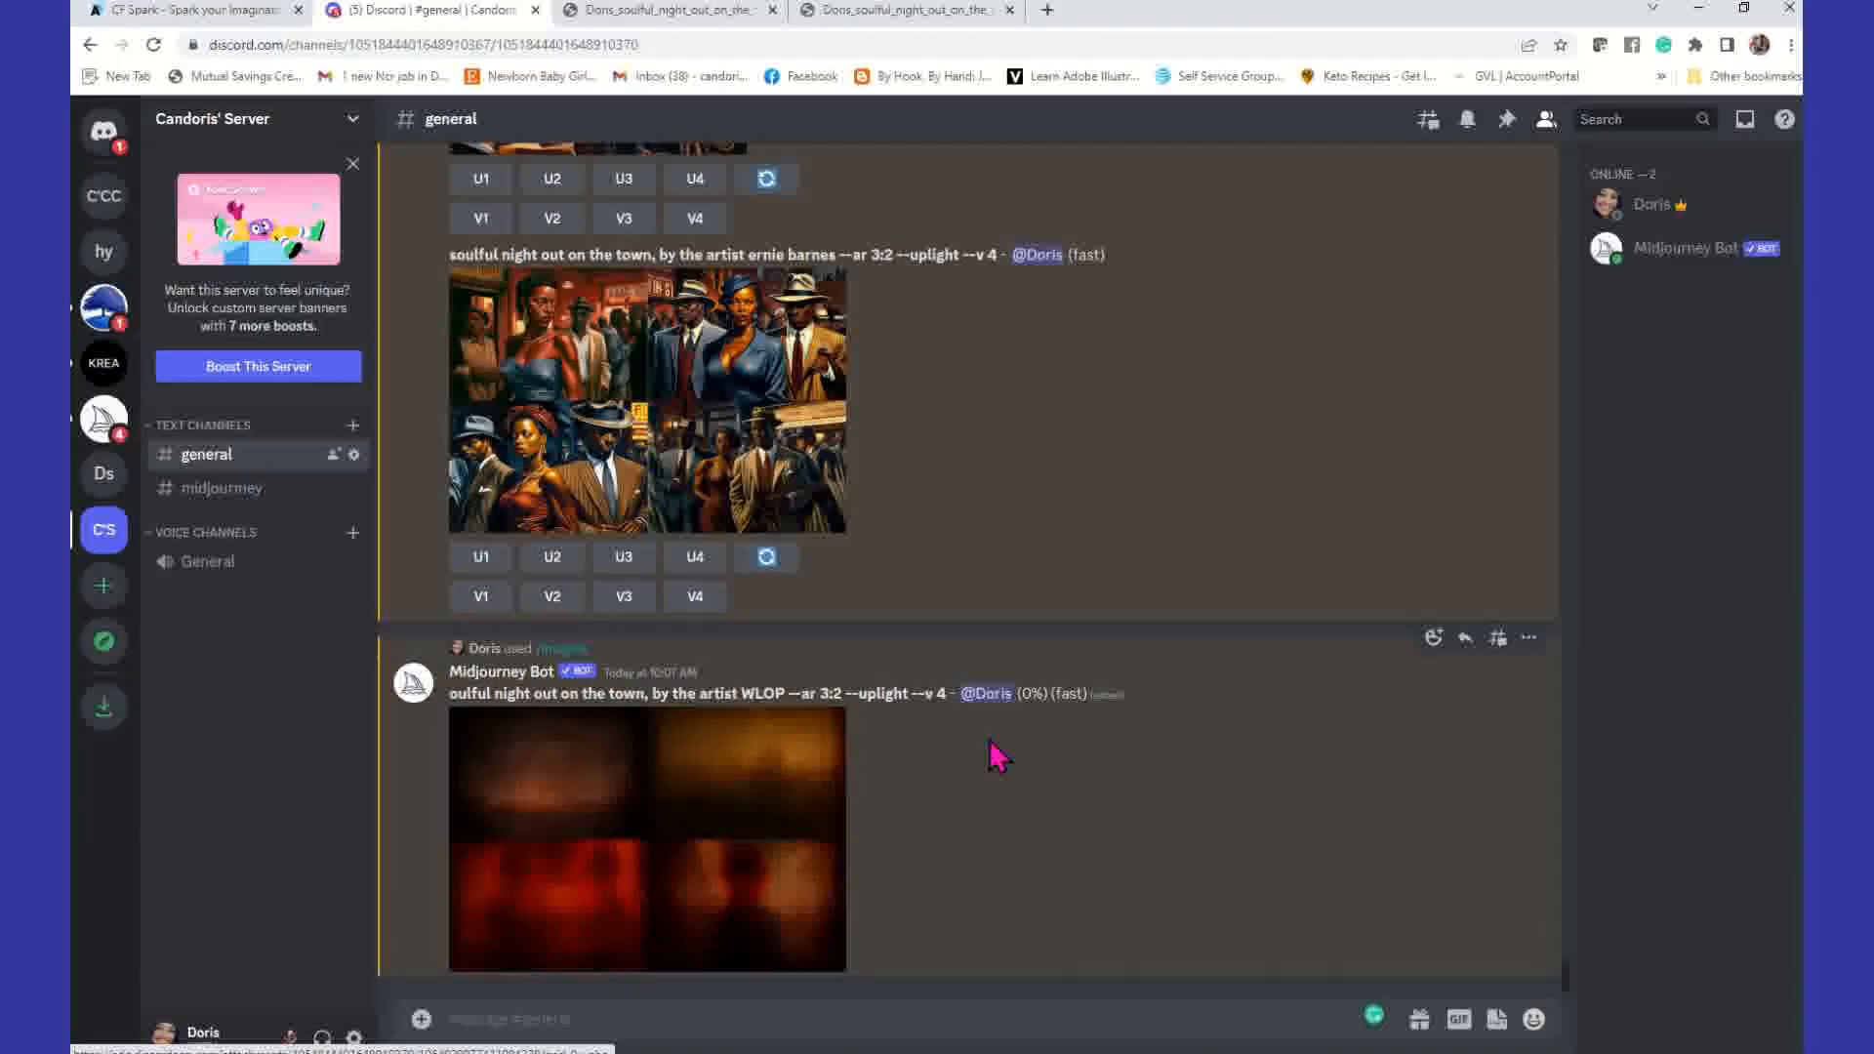
Step: Copy the WLOP prompt text including "--ar 3:2" from the generating message and paste it into a new /imagine command
{"action": "left_click_drag", "start_coordinate": [843, 694], "coordinate": [458, 699]}
{"action": "right_click", "coordinate": [458, 701]}
{"action": "left_click", "coordinate": [525, 717]}
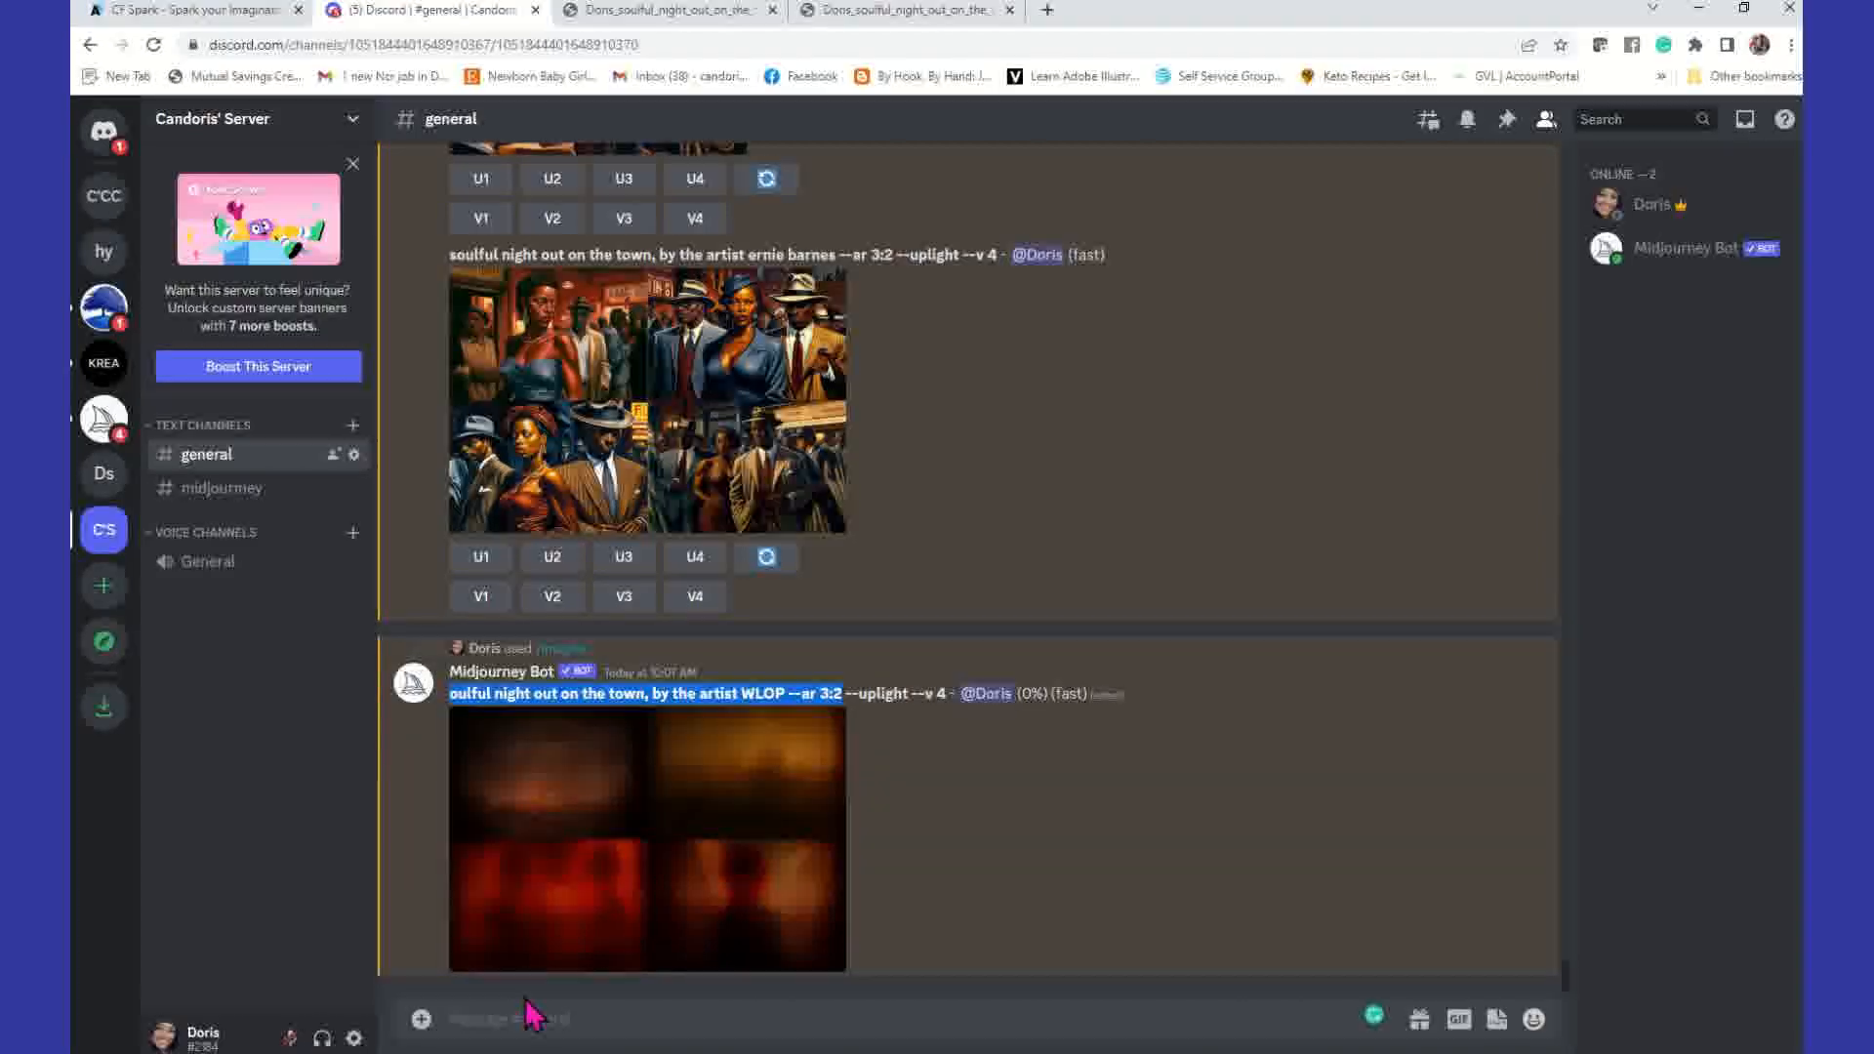
{"action": "left_click", "coordinate": [524, 1015]}
{"action": "type", "text": "/IM"}
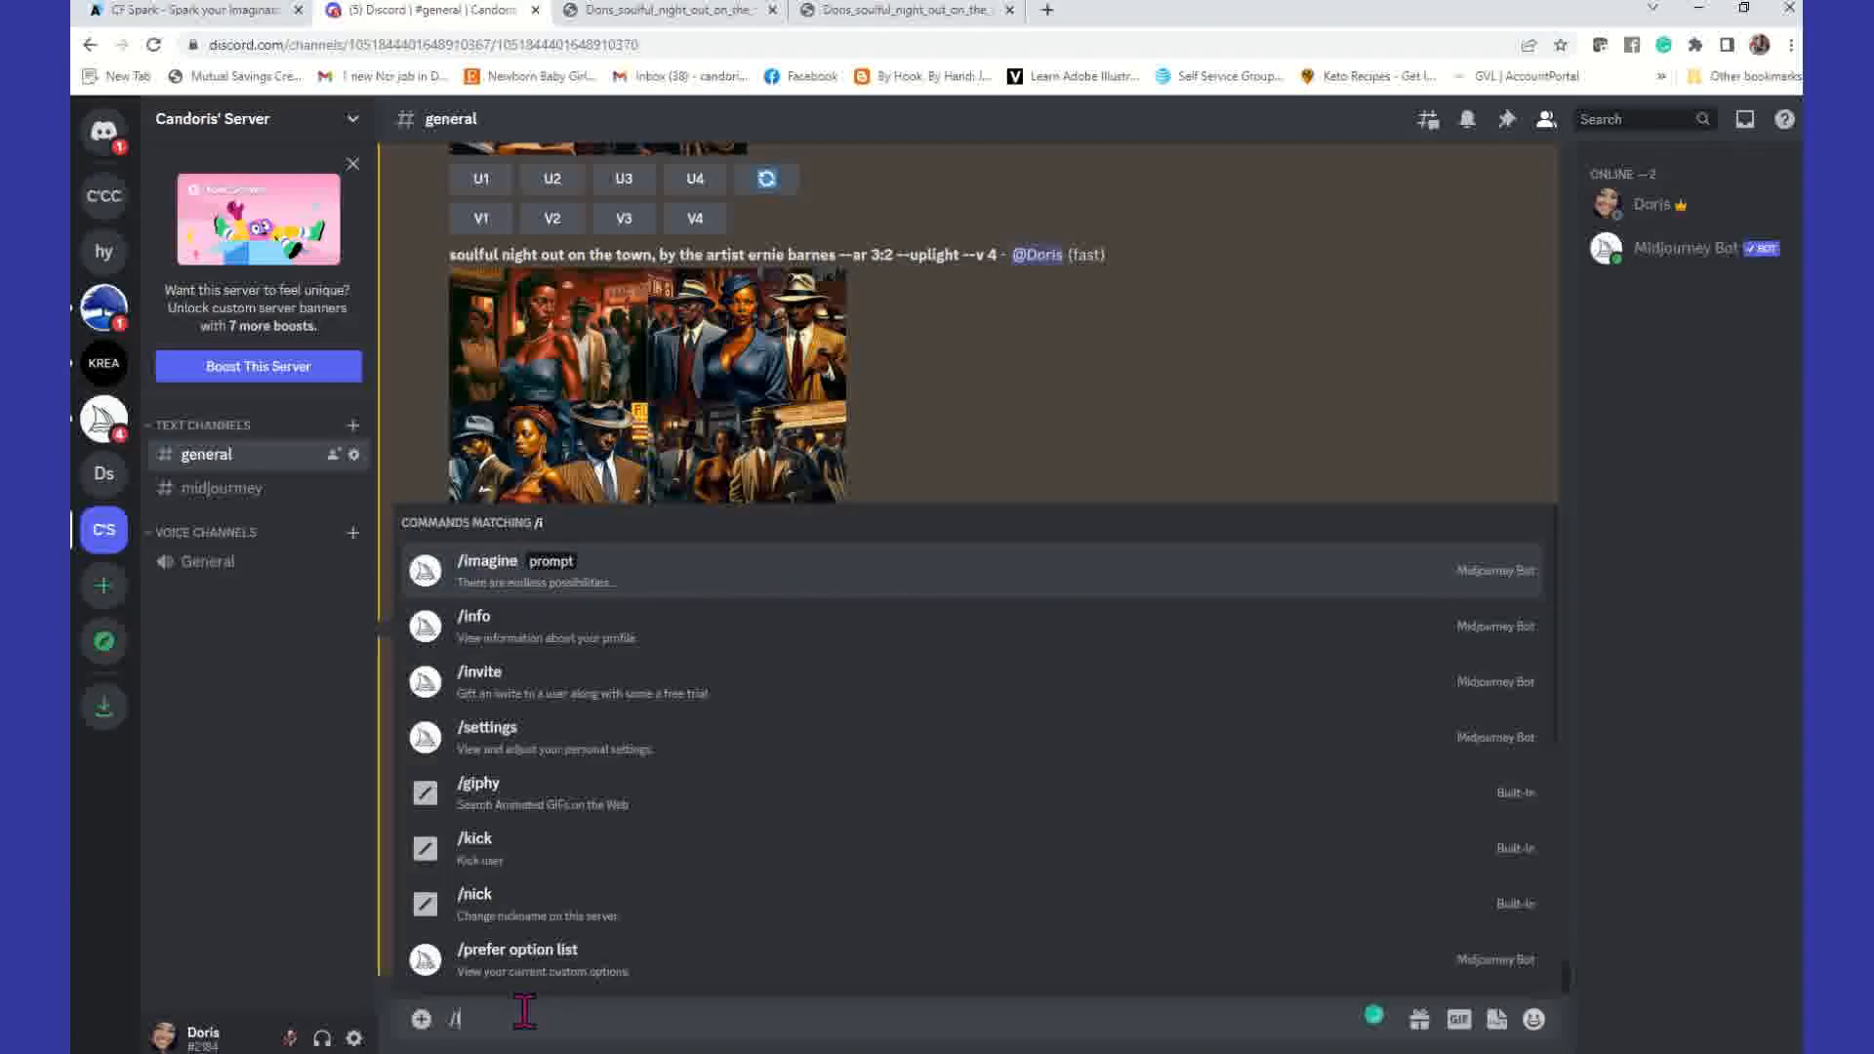
{"action": "key", "text": "Tab"}
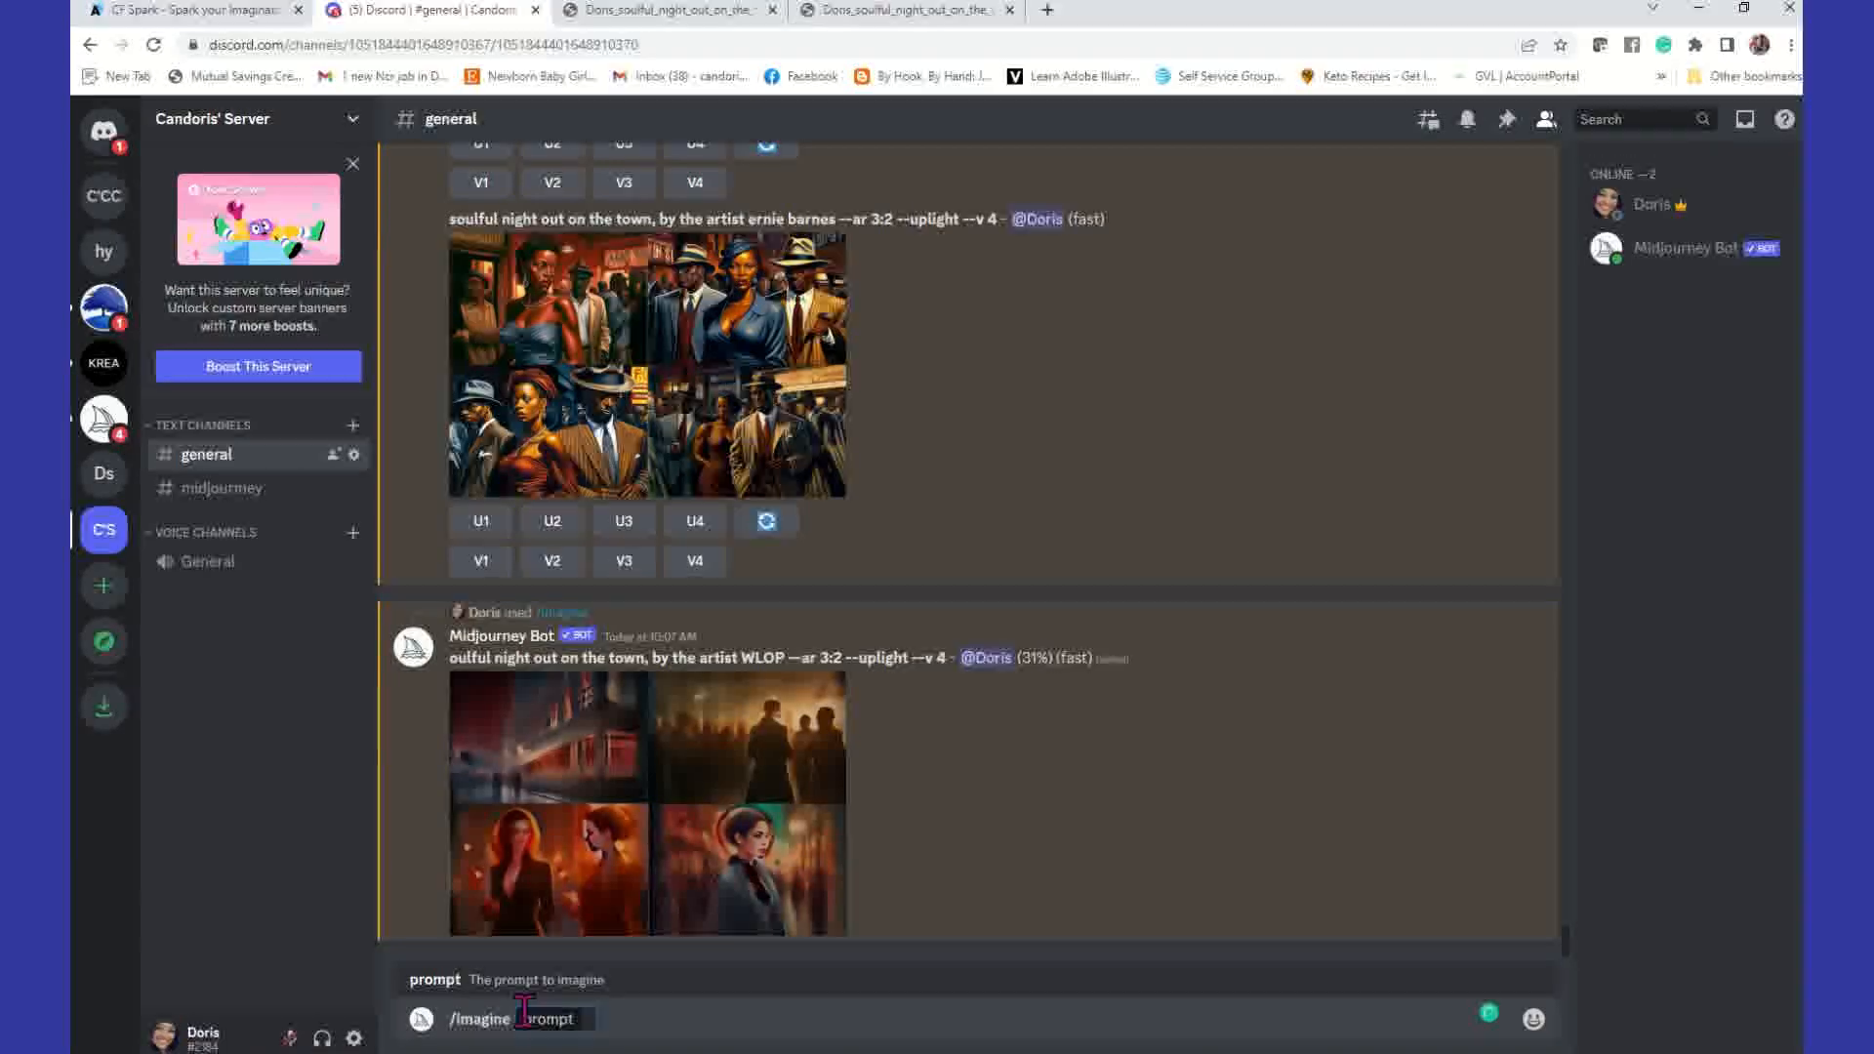
{"action": "key", "text": "ctrl+v"}
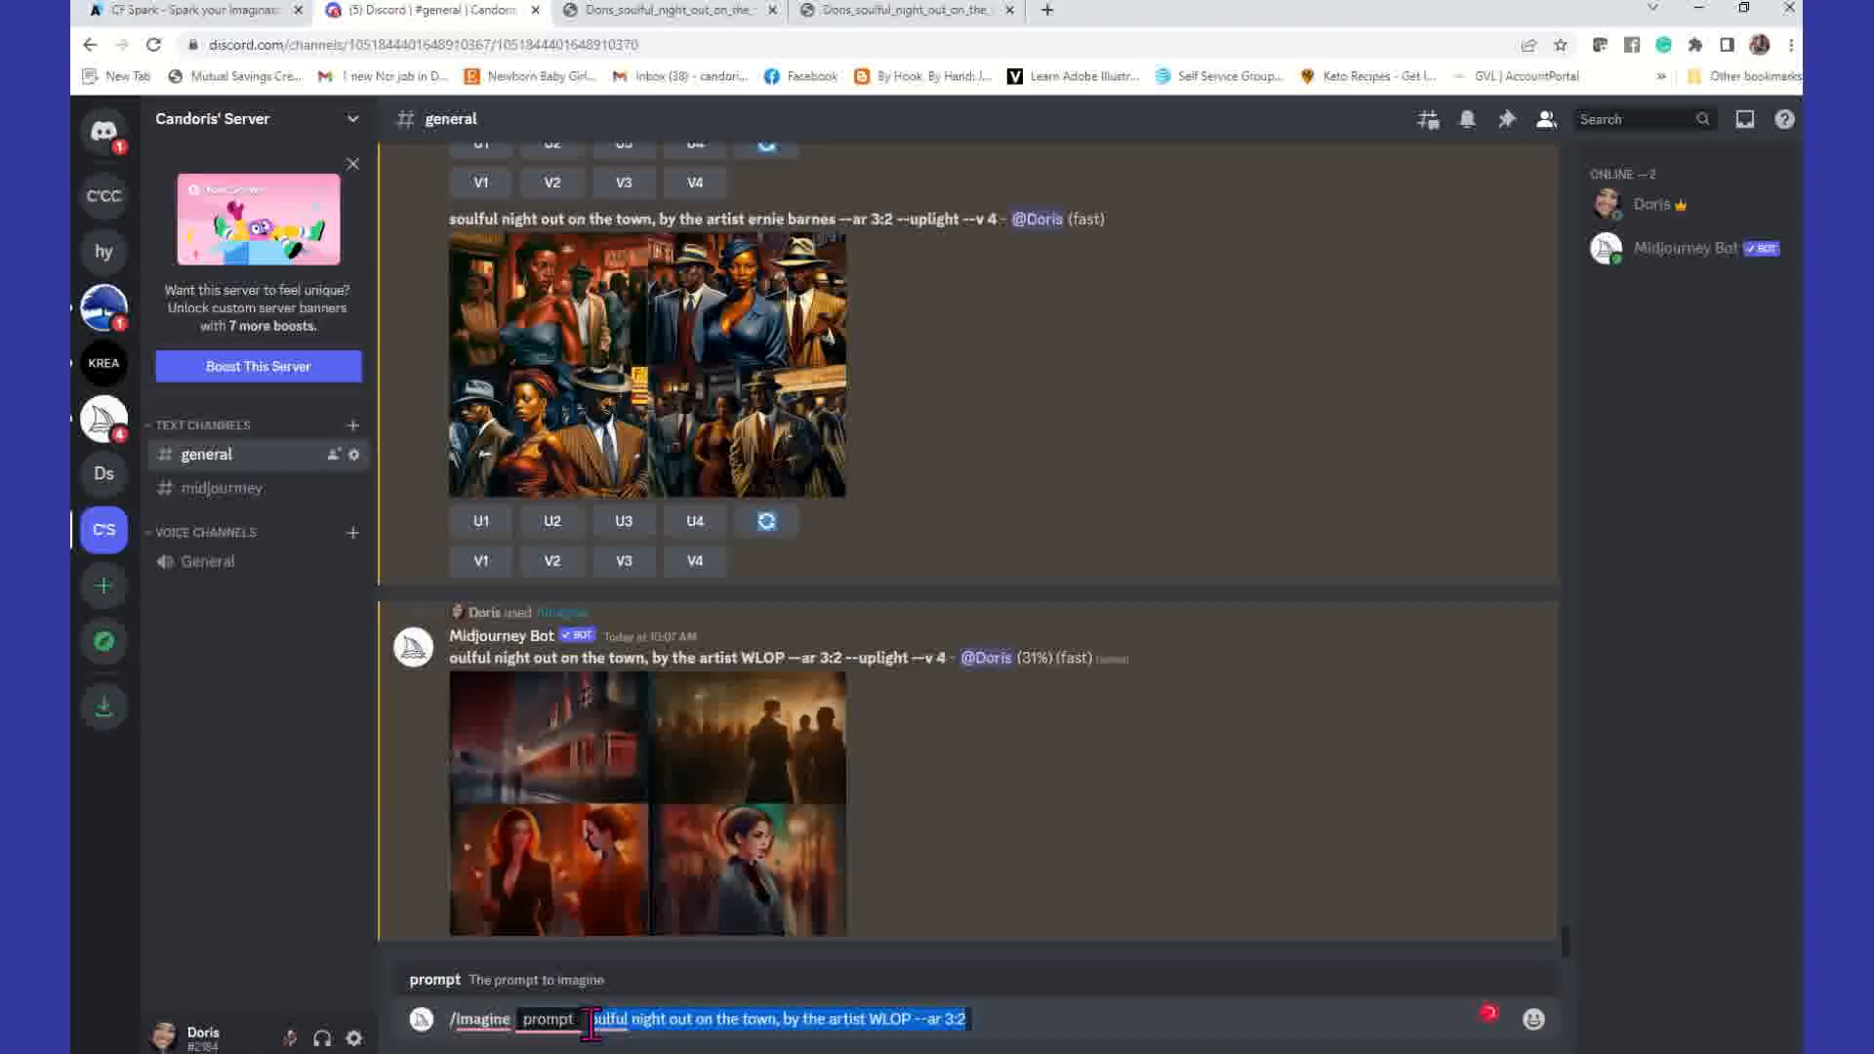
Step: Correct the first word of the pasted WLOP prompt to "Soulful" and submit it
{"action": "left_click", "coordinate": [591, 1022]}
{"action": "type", "text": "S"}
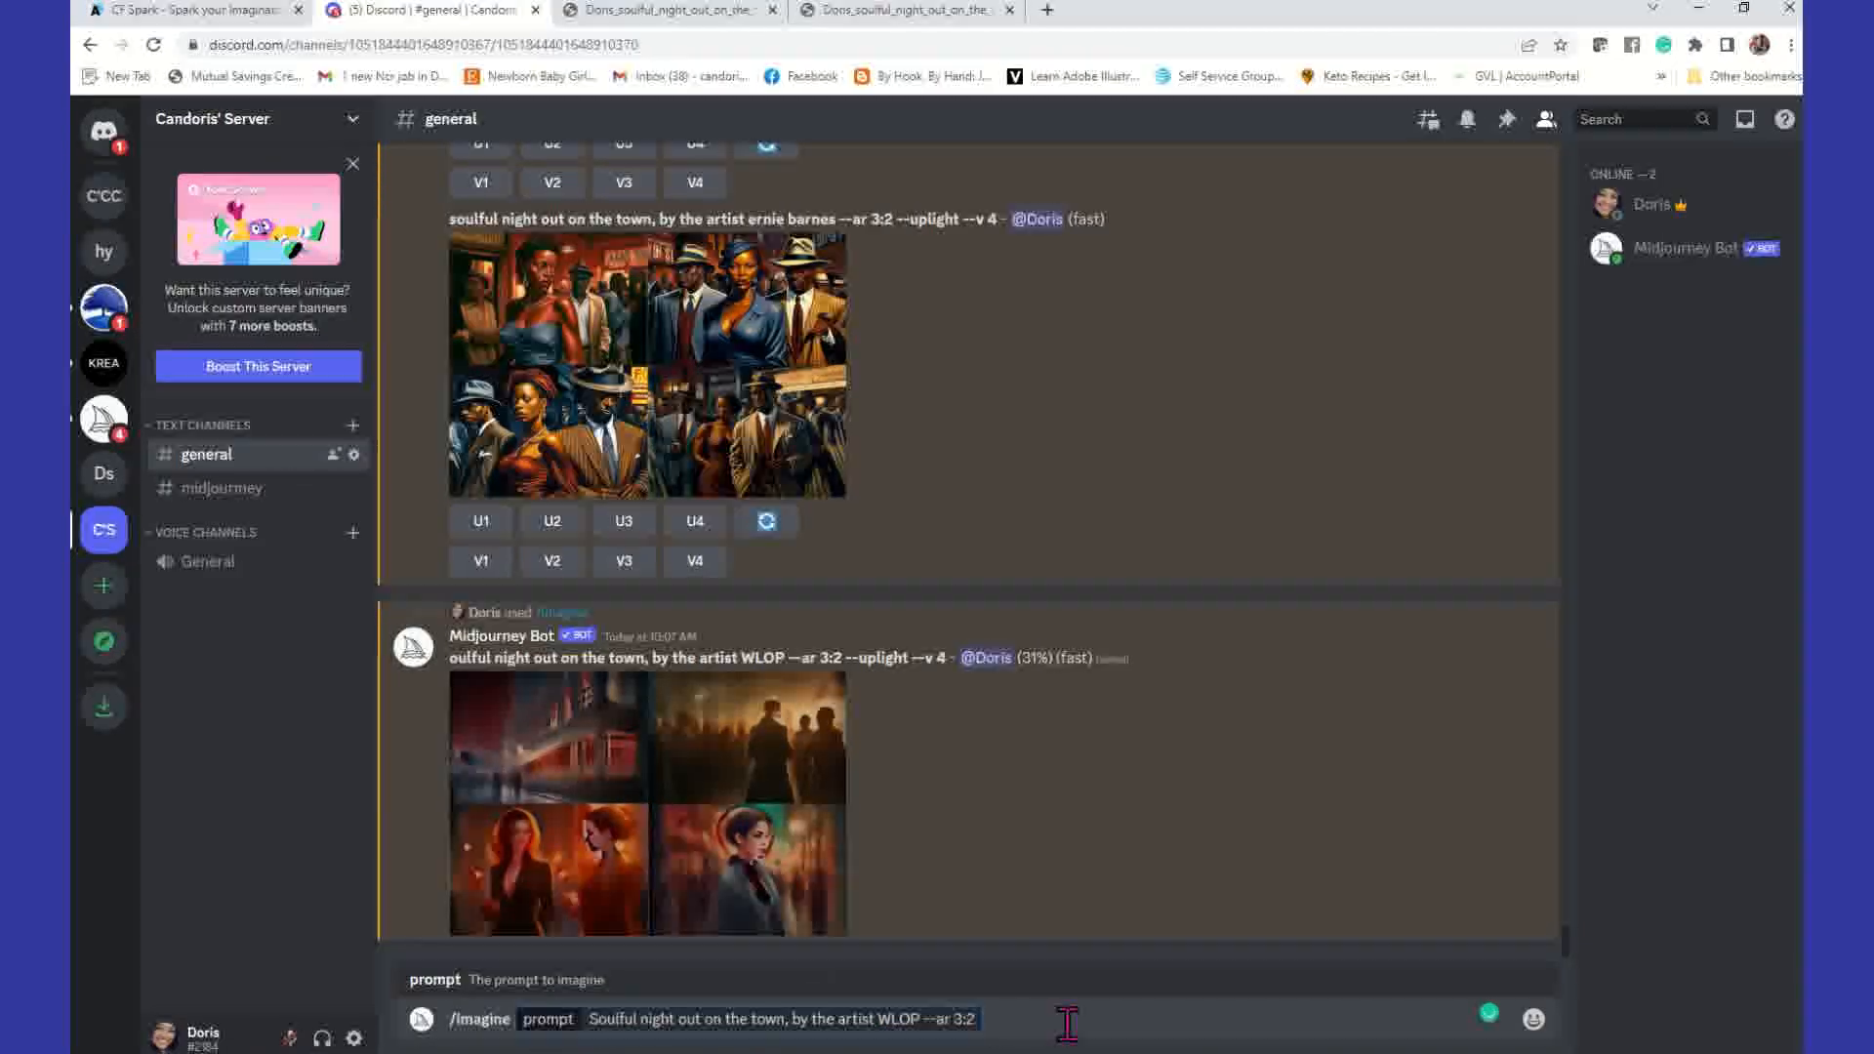
{"action": "key", "text": "Return"}
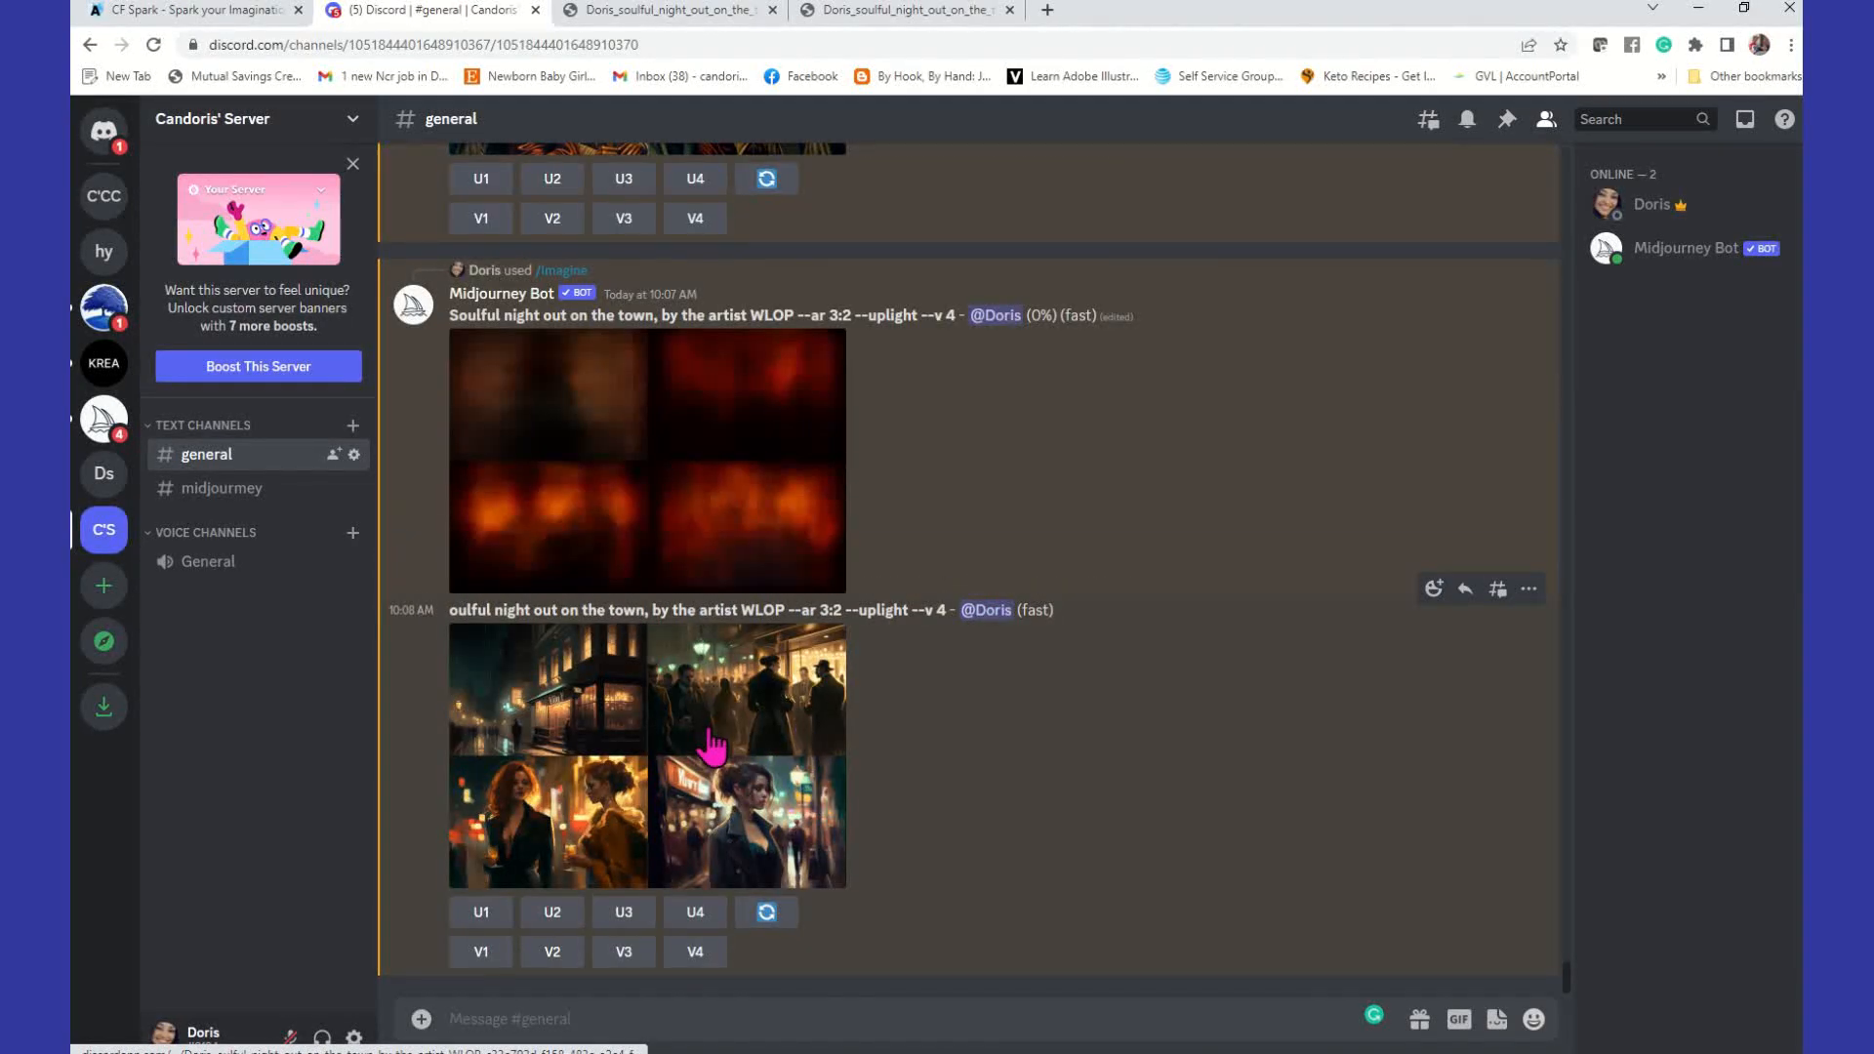
Step: View the WLOP grid made from the misspelled "oulful" prompt full size in the browser, then return to the general channel
{"action": "left_click", "coordinate": [742, 708]}
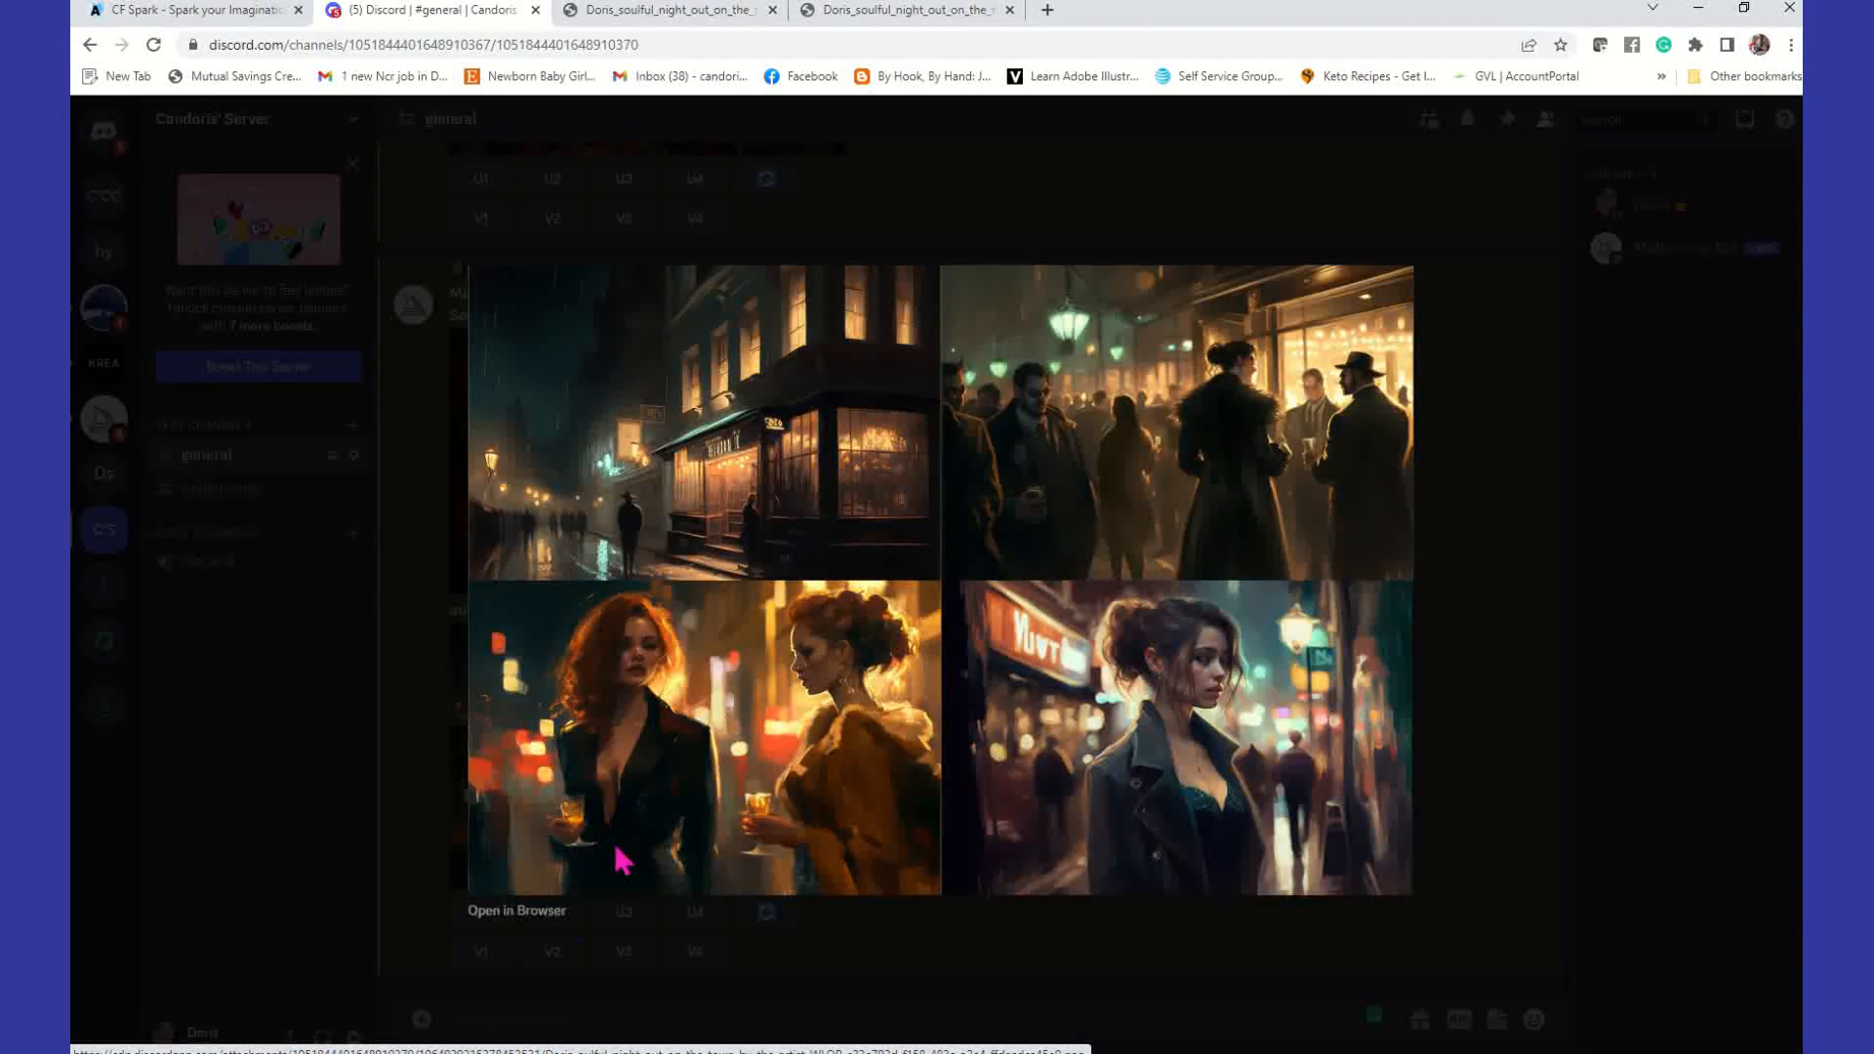
{"action": "left_click", "coordinate": [515, 913]}
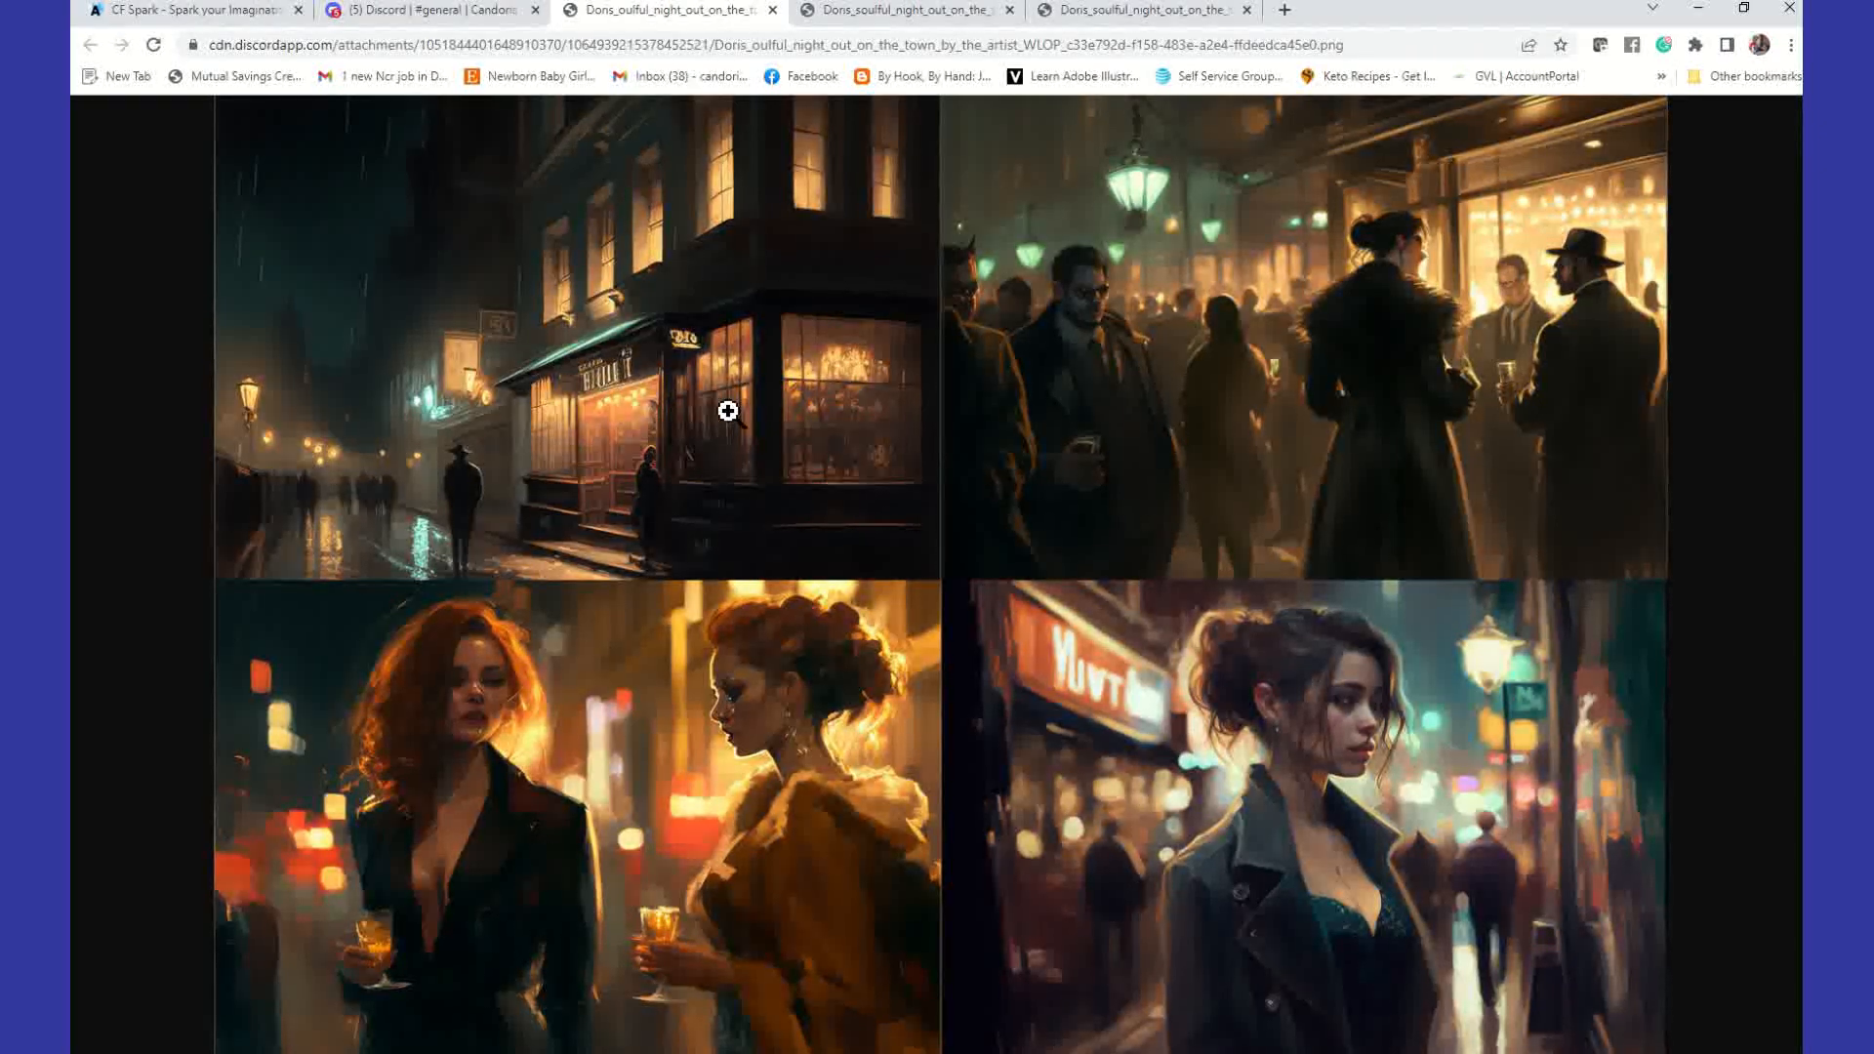
{"action": "left_click", "coordinate": [483, 15]}
{"action": "left_click", "coordinate": [1562, 691]}
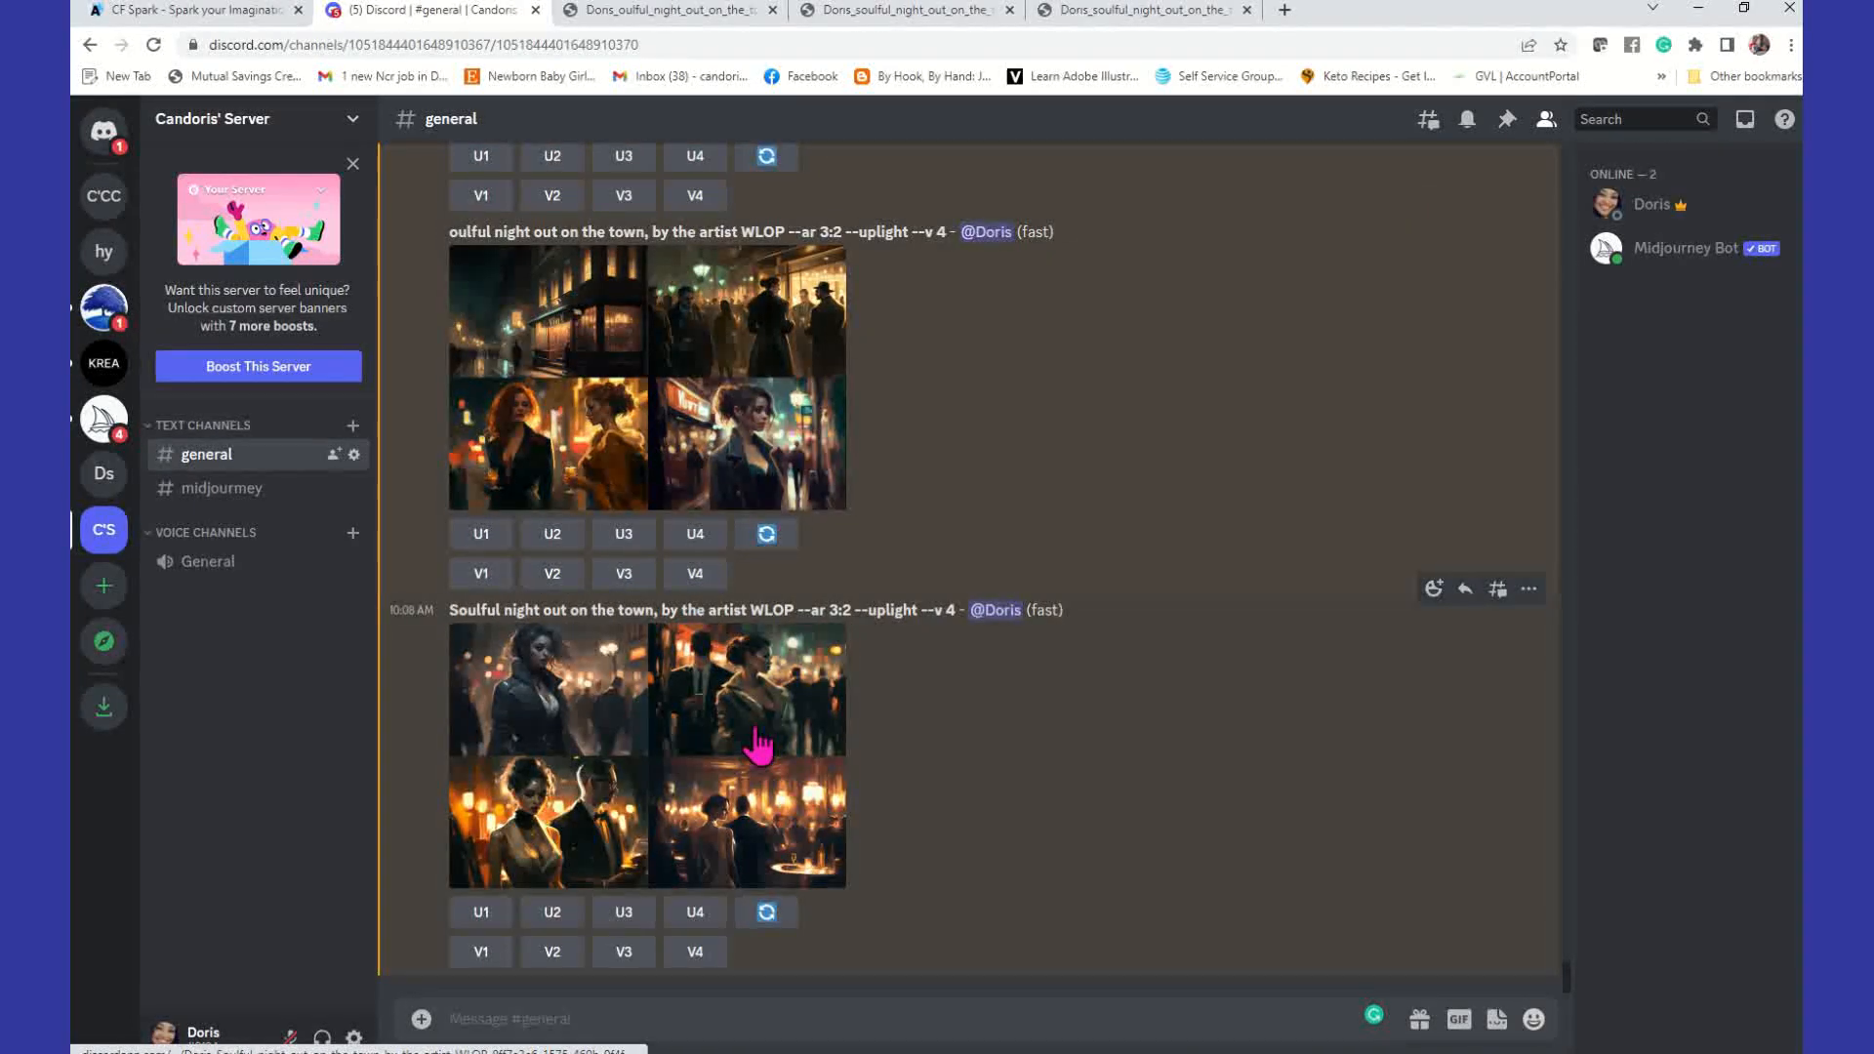
Step: View the WLOP grid from the corrected "Soulful" prompt full size in the browser and return to the channel messages
{"action": "left_click", "coordinate": [757, 743]}
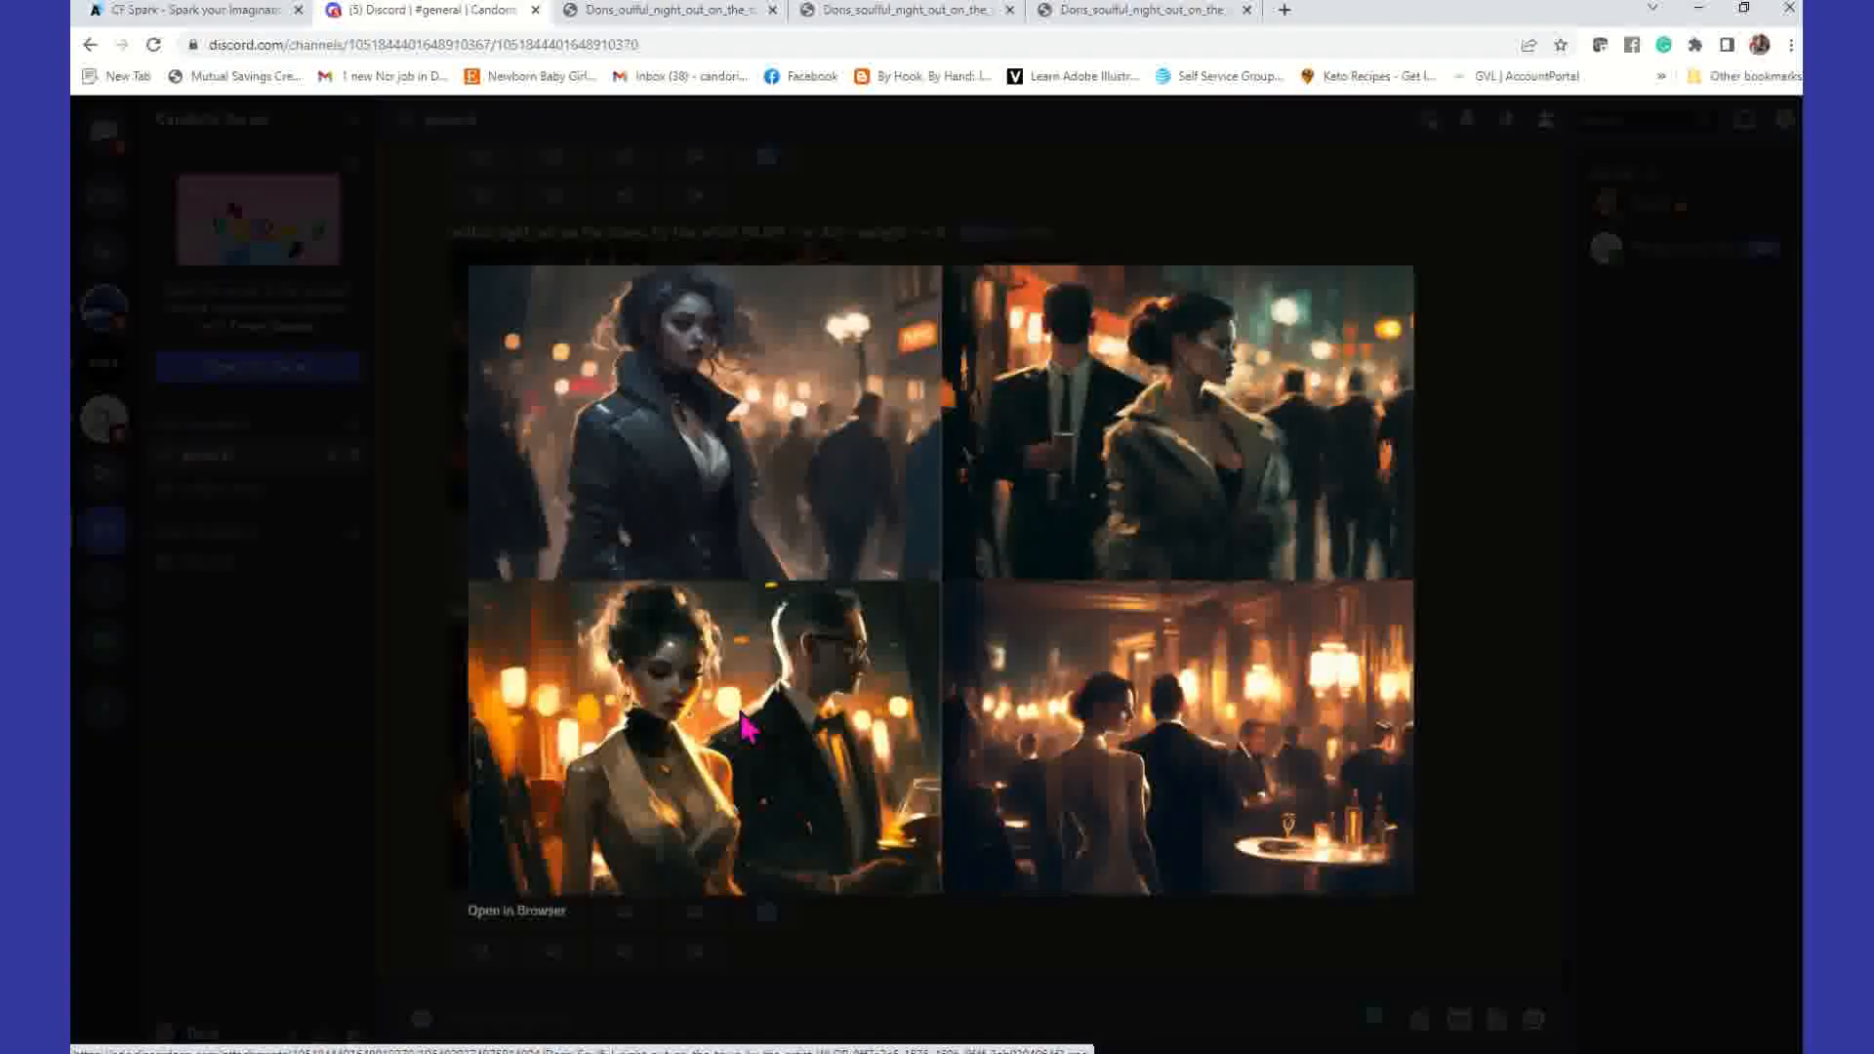
{"action": "left_click", "coordinate": [546, 912]}
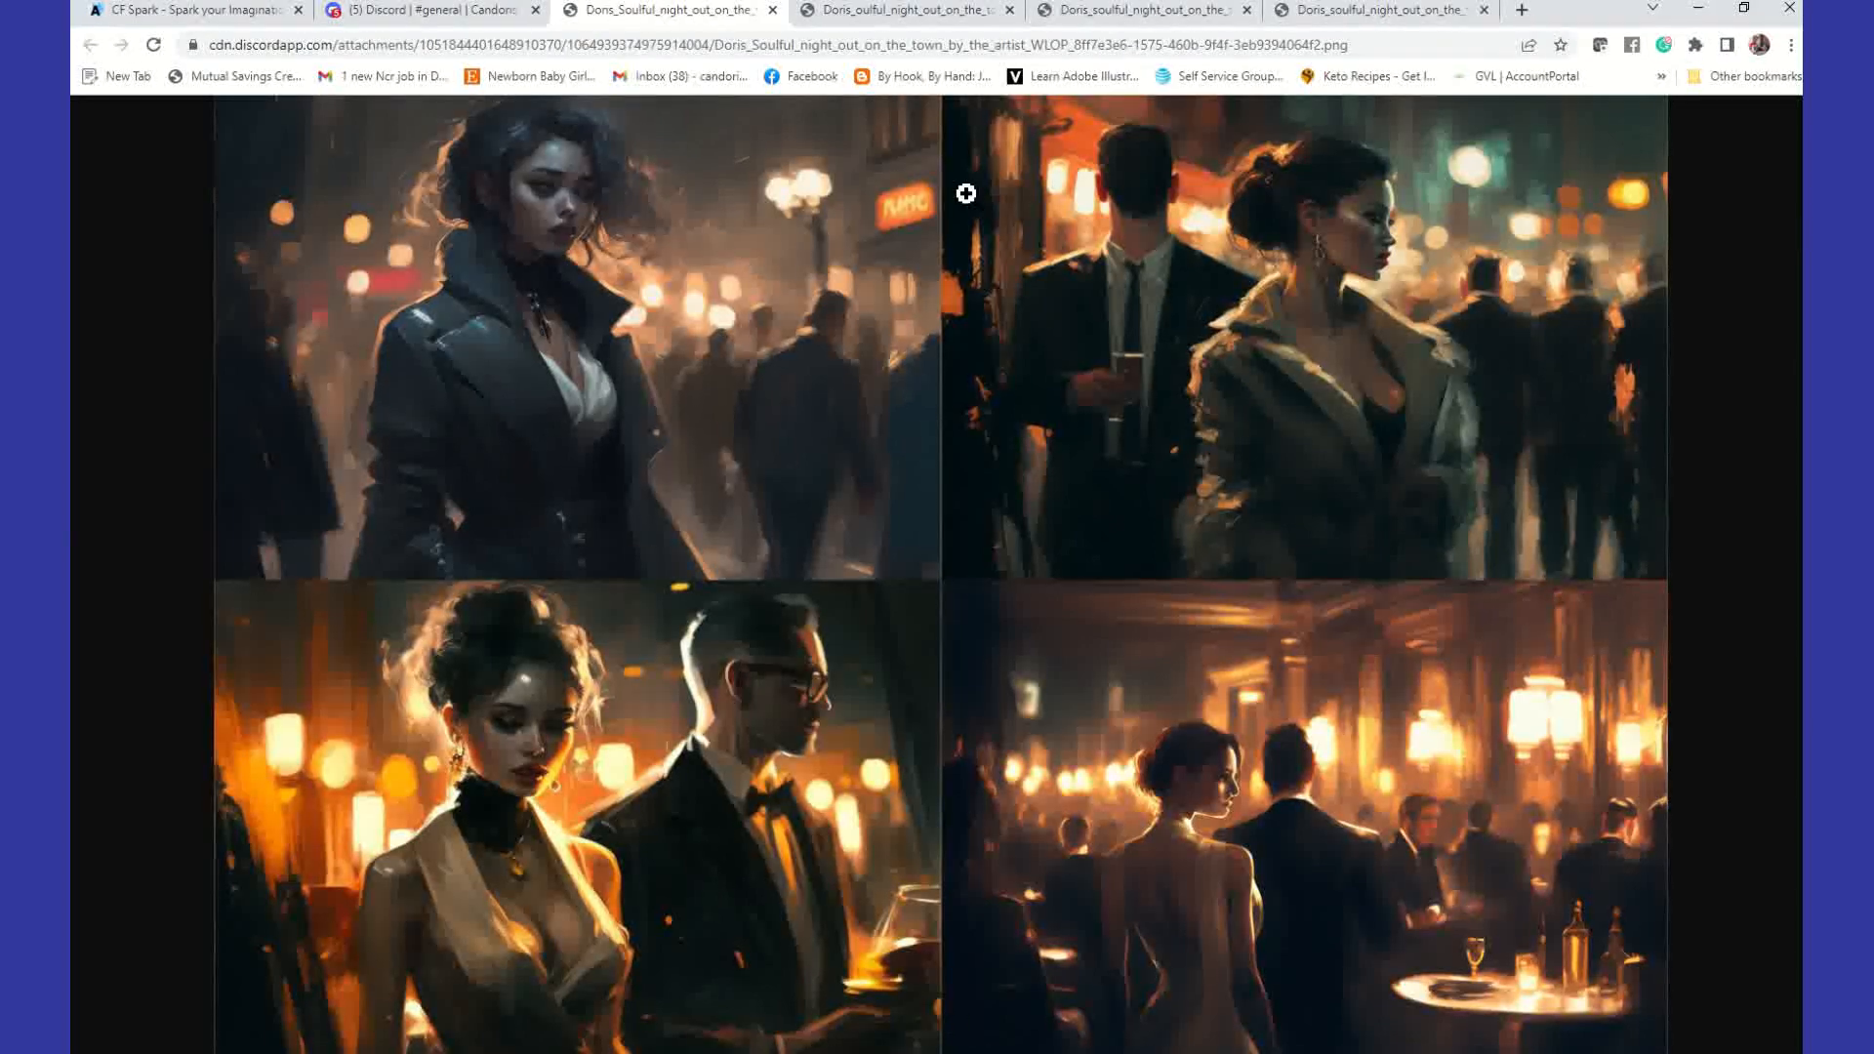
{"action": "left_click", "coordinate": [408, 15]}
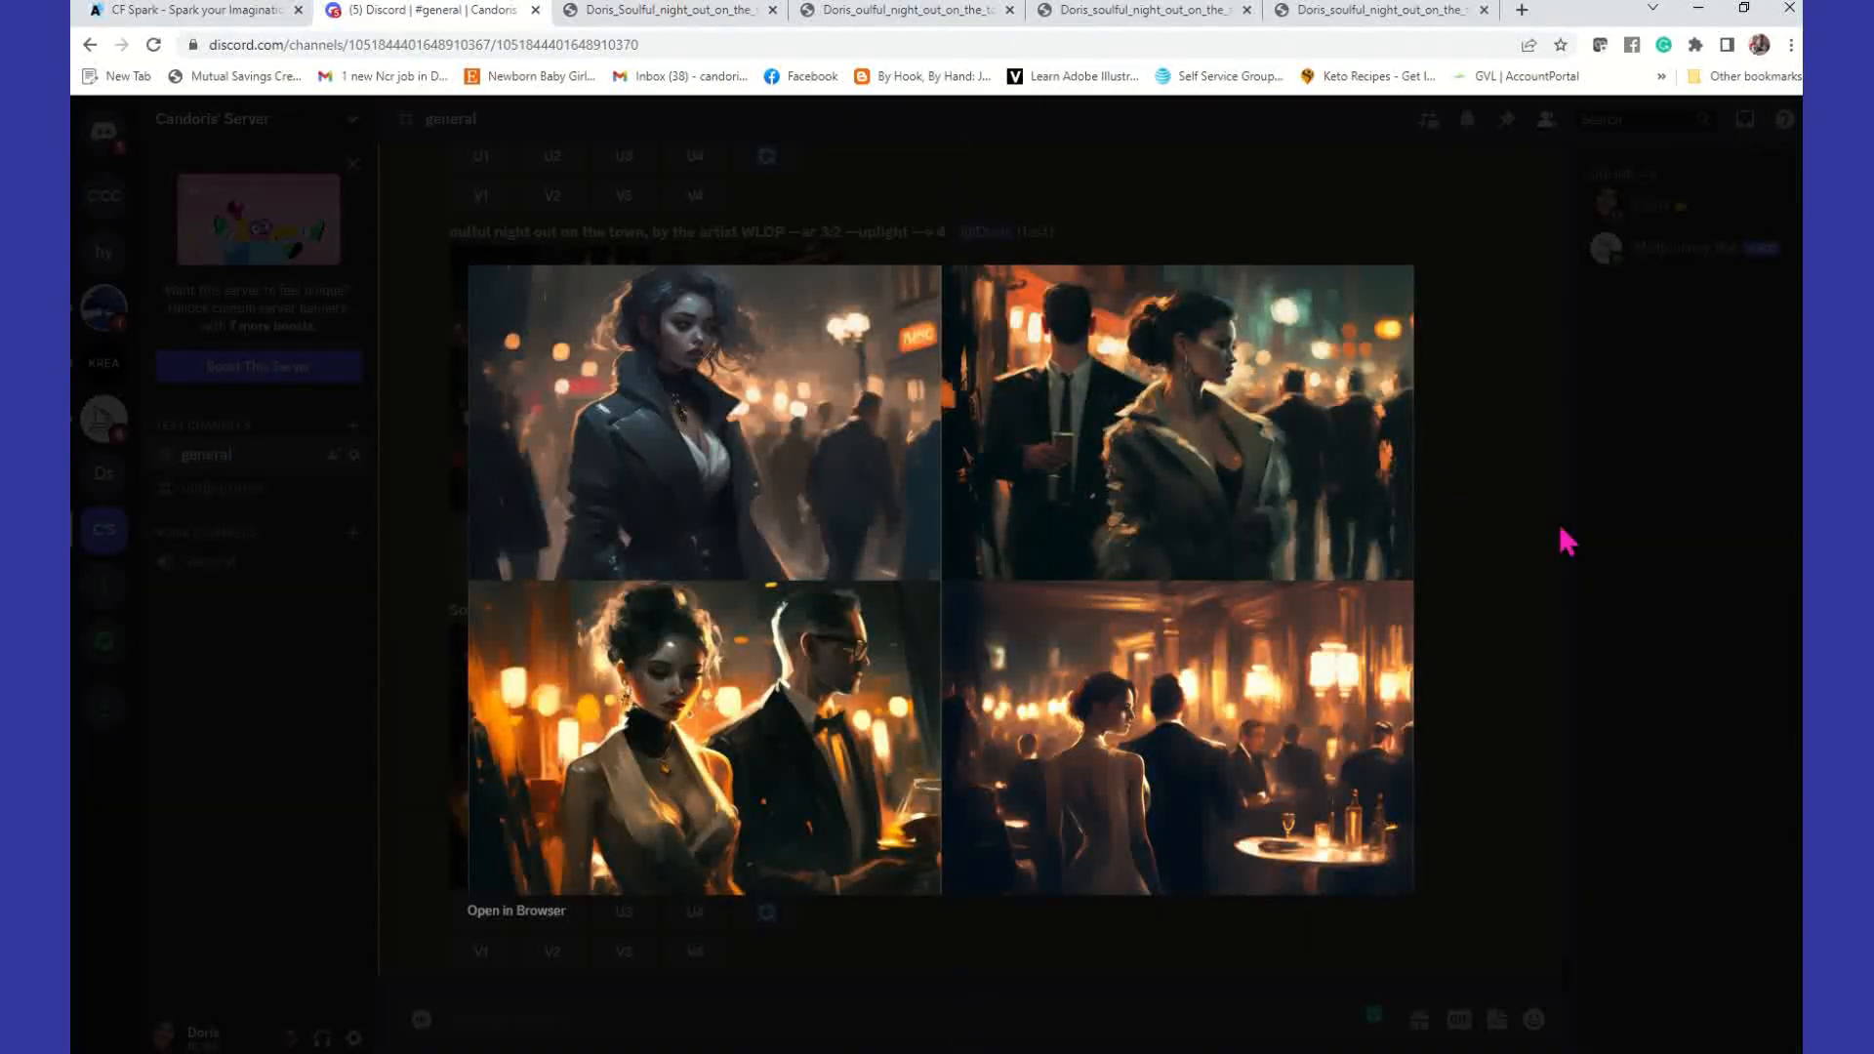
{"action": "left_click", "coordinate": [1538, 527]}
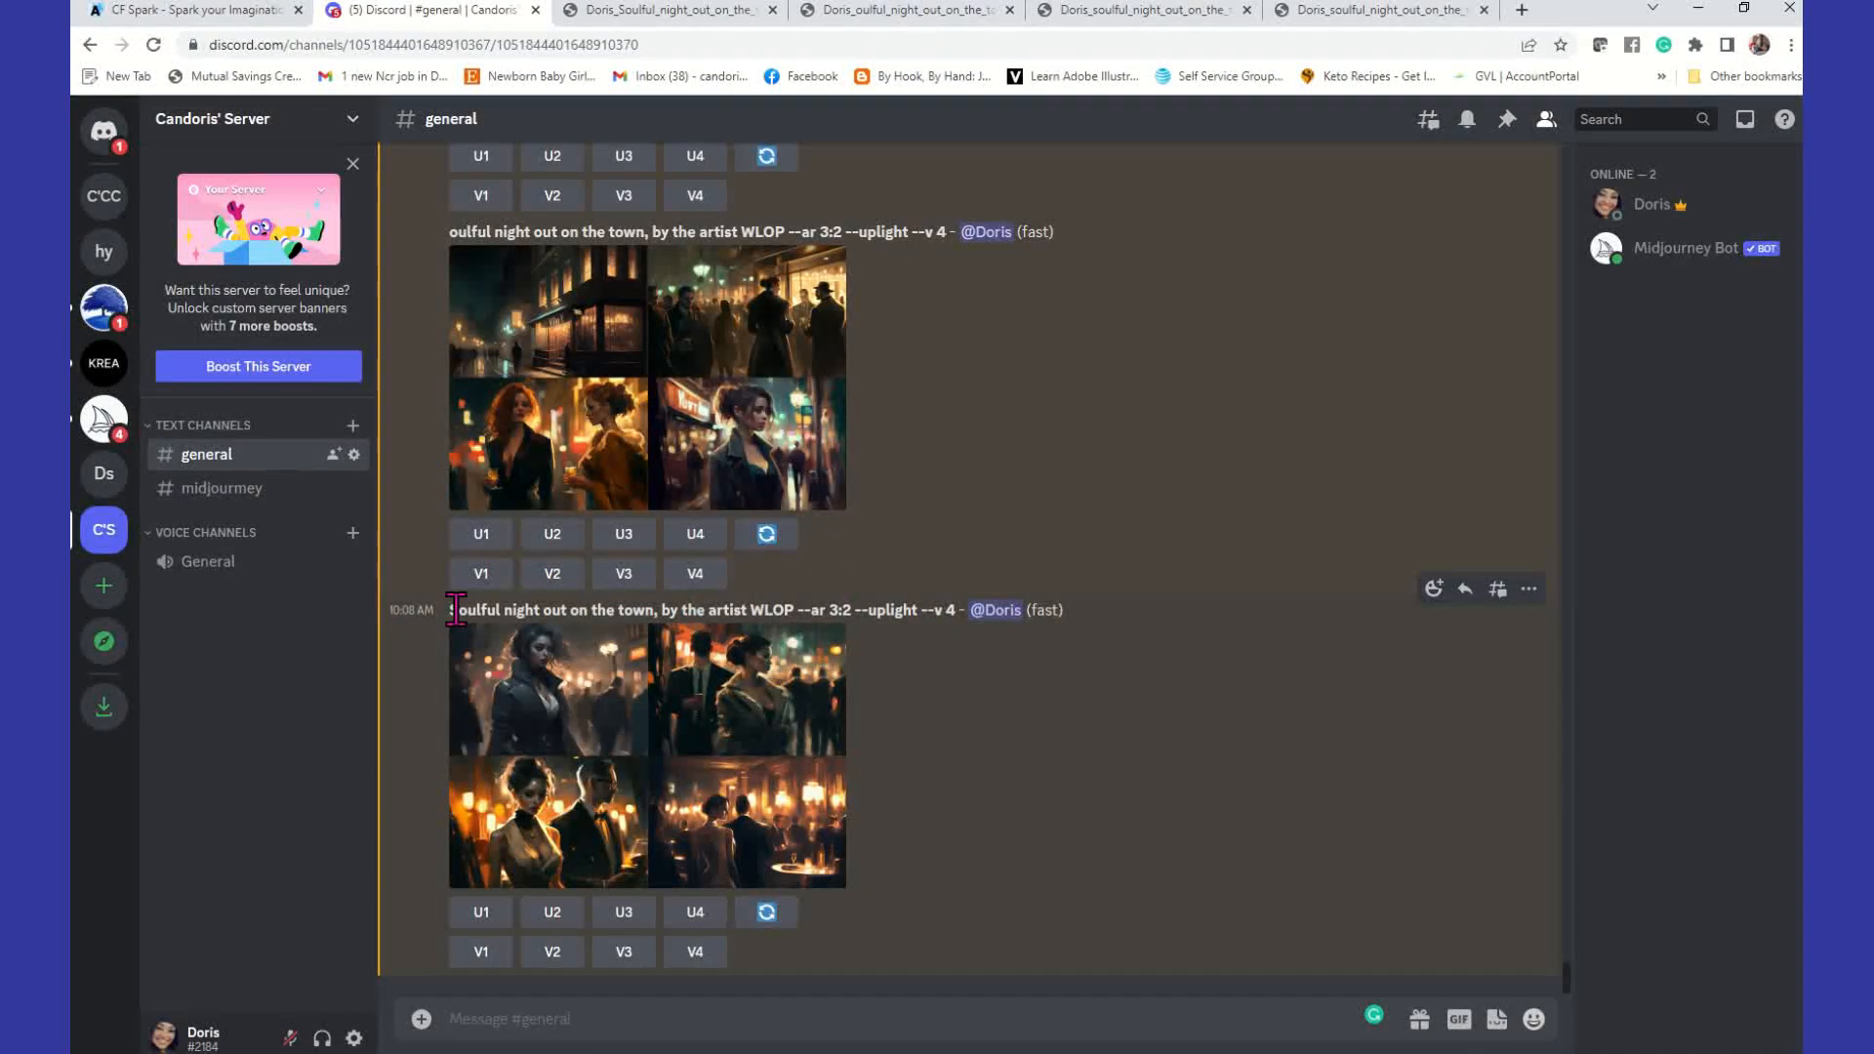
Step: Copy "Soulful night out on the town, by the artist WLOP" without its parameters and paste it into a new /imagine command
{"action": "left_click_drag", "start_coordinate": [454, 615], "coordinate": [793, 618]}
{"action": "right_click", "coordinate": [786, 611]}
{"action": "left_click", "coordinate": [864, 621]}
{"action": "left_click", "coordinate": [669, 1010]}
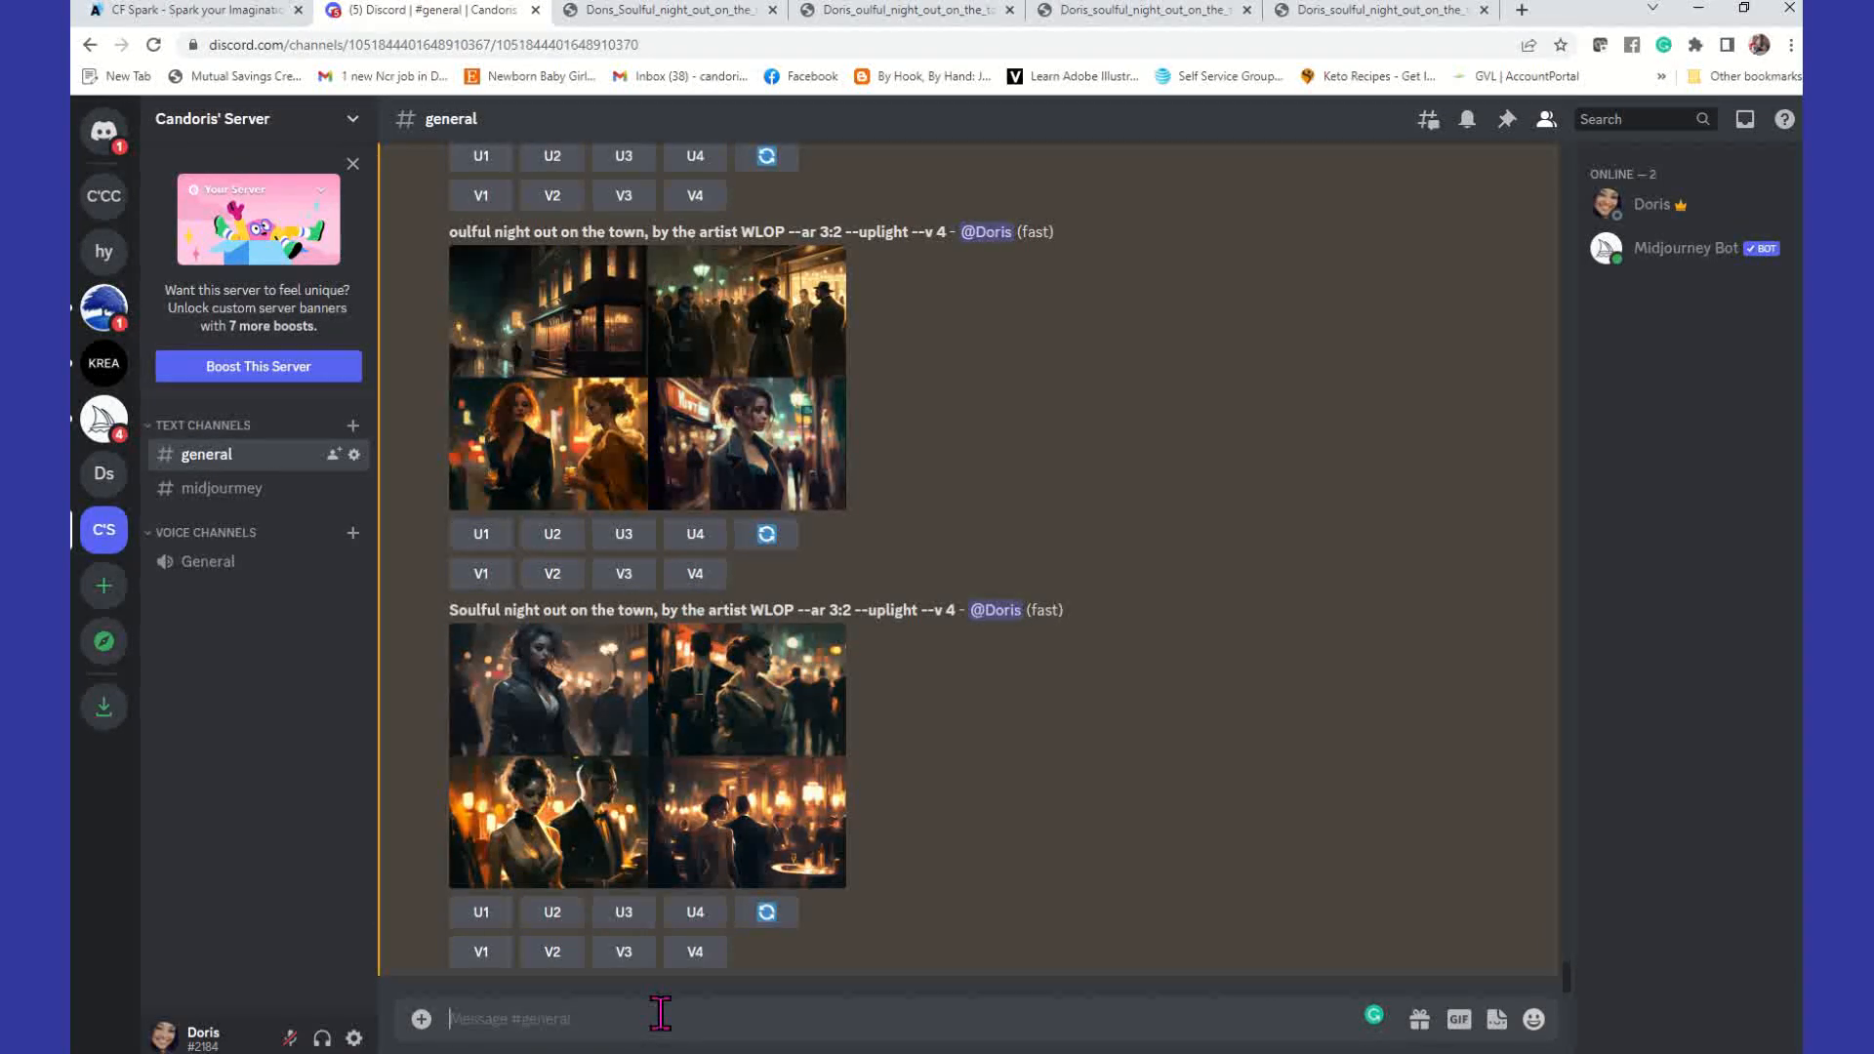
{"action": "type", "text": "/"}
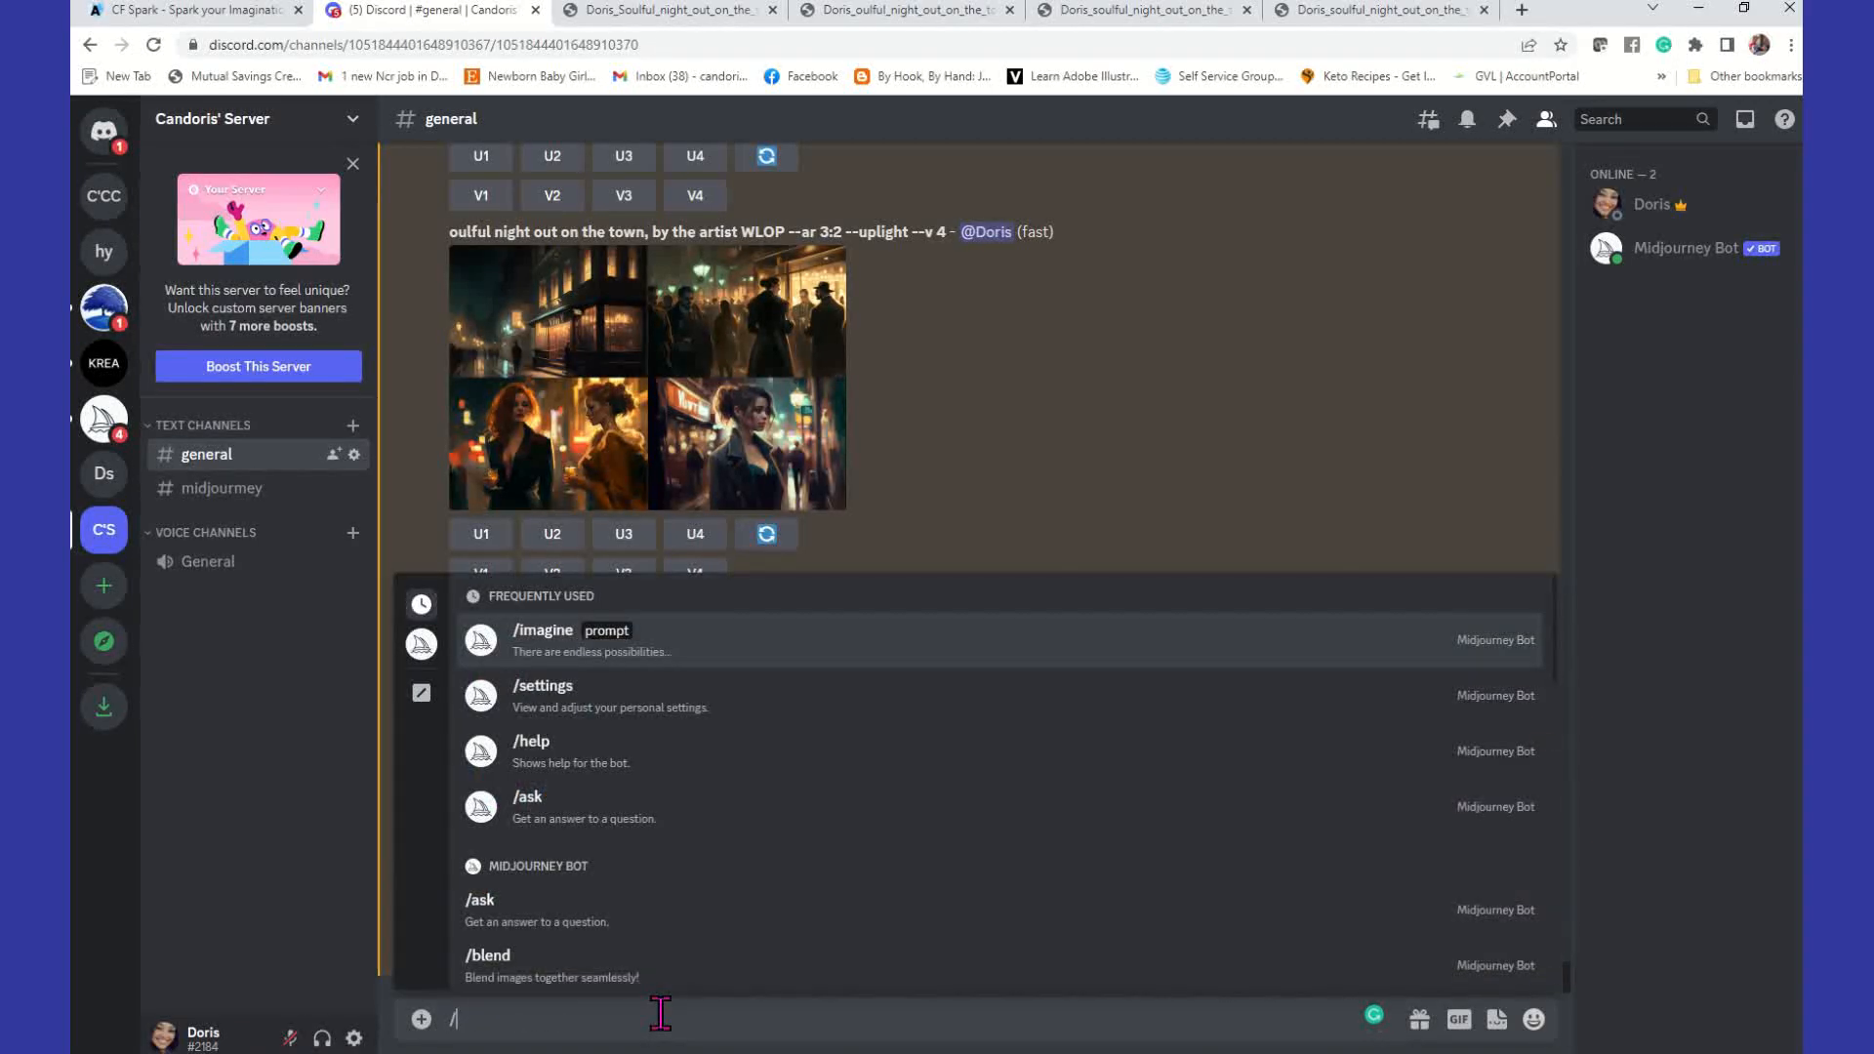
{"action": "type", "text": "im"}
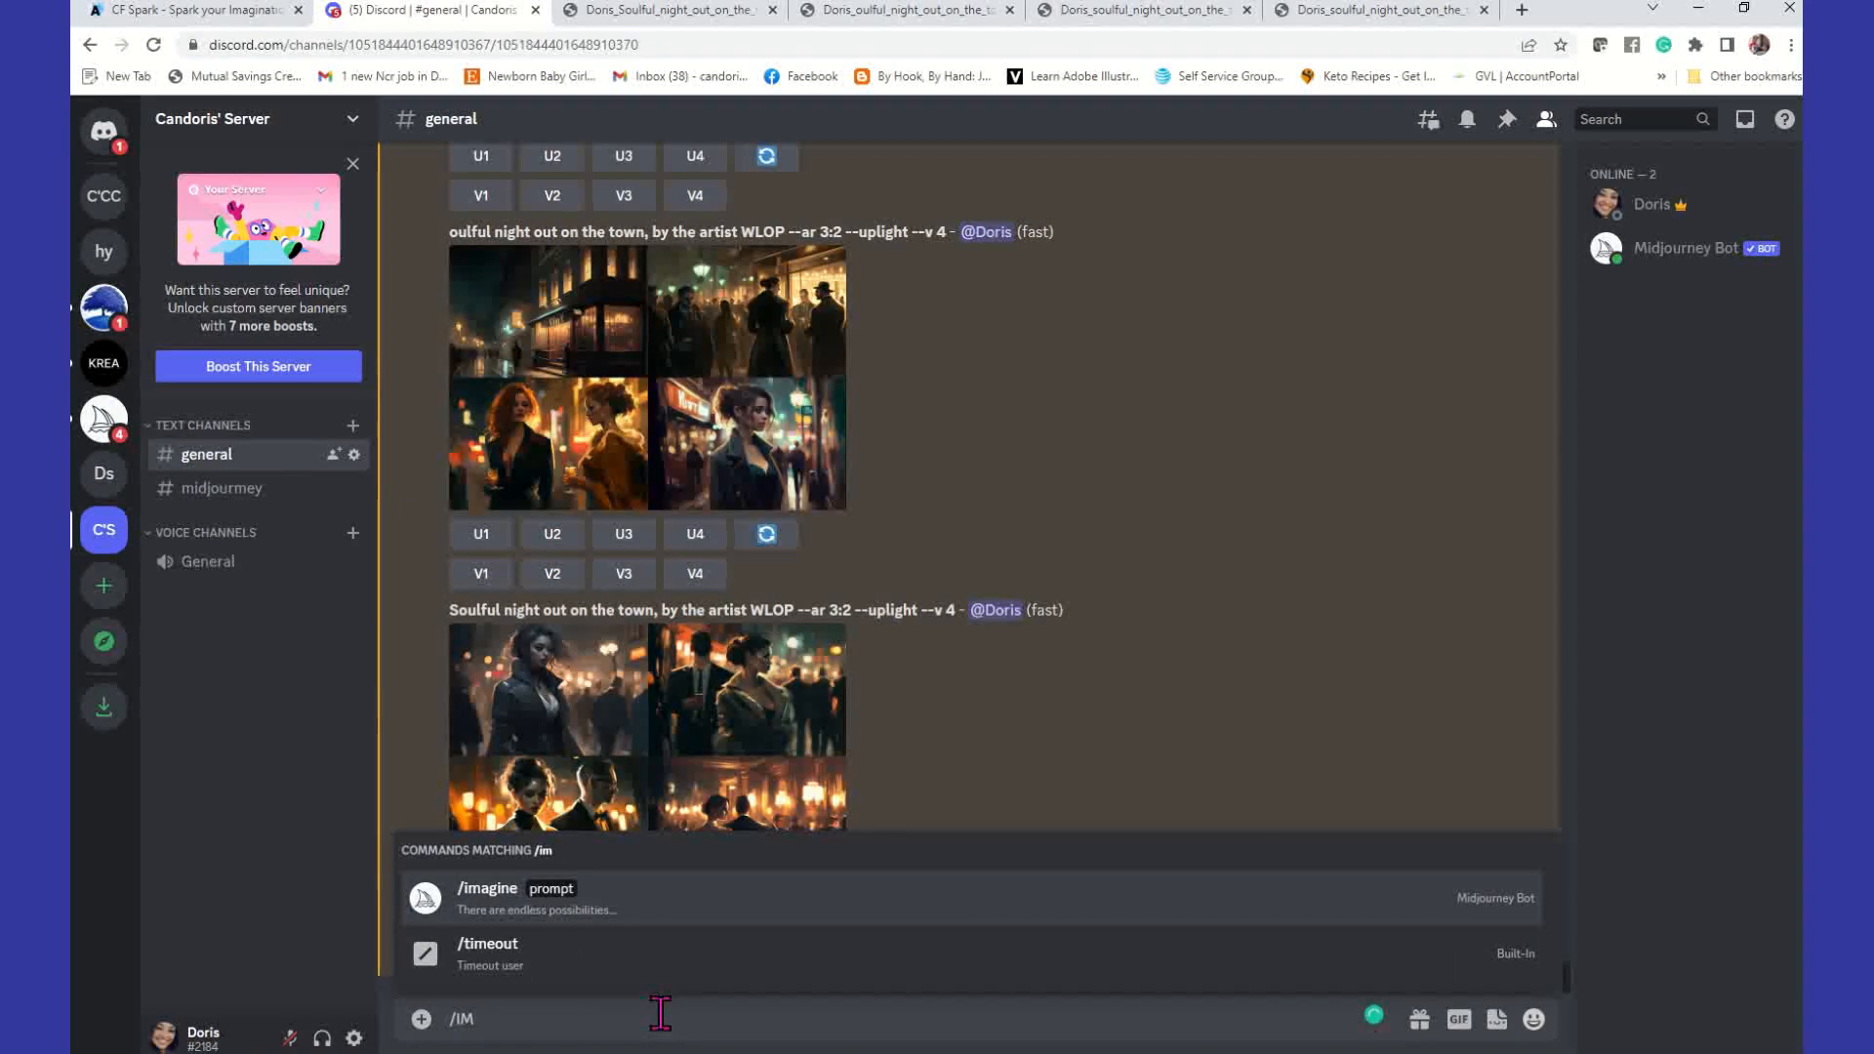
{"action": "key", "text": "Tab"}
{"action": "key", "text": "ctrl+v"}
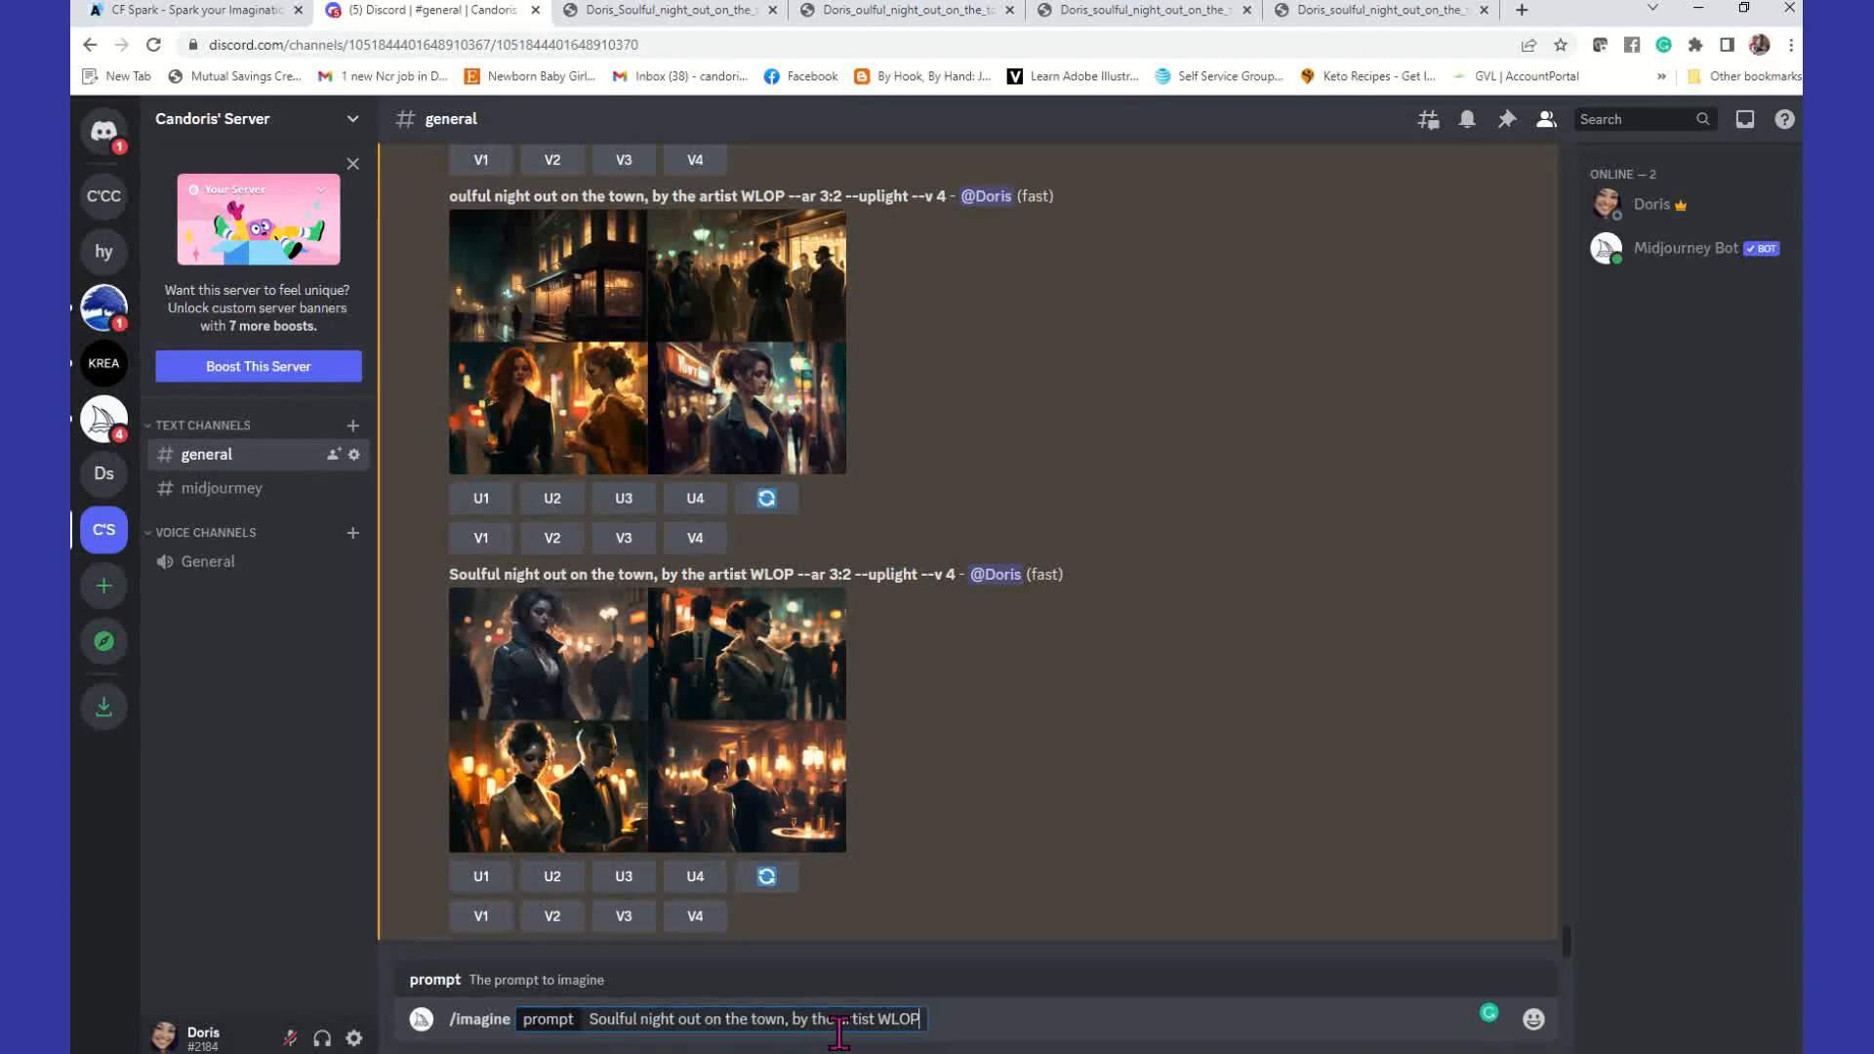
Step: Replace "WLOP" with "ernie barnes and lisa frank --ar 3:2" in the prompt and submit it
{"action": "double_click", "coordinate": [898, 1019]}
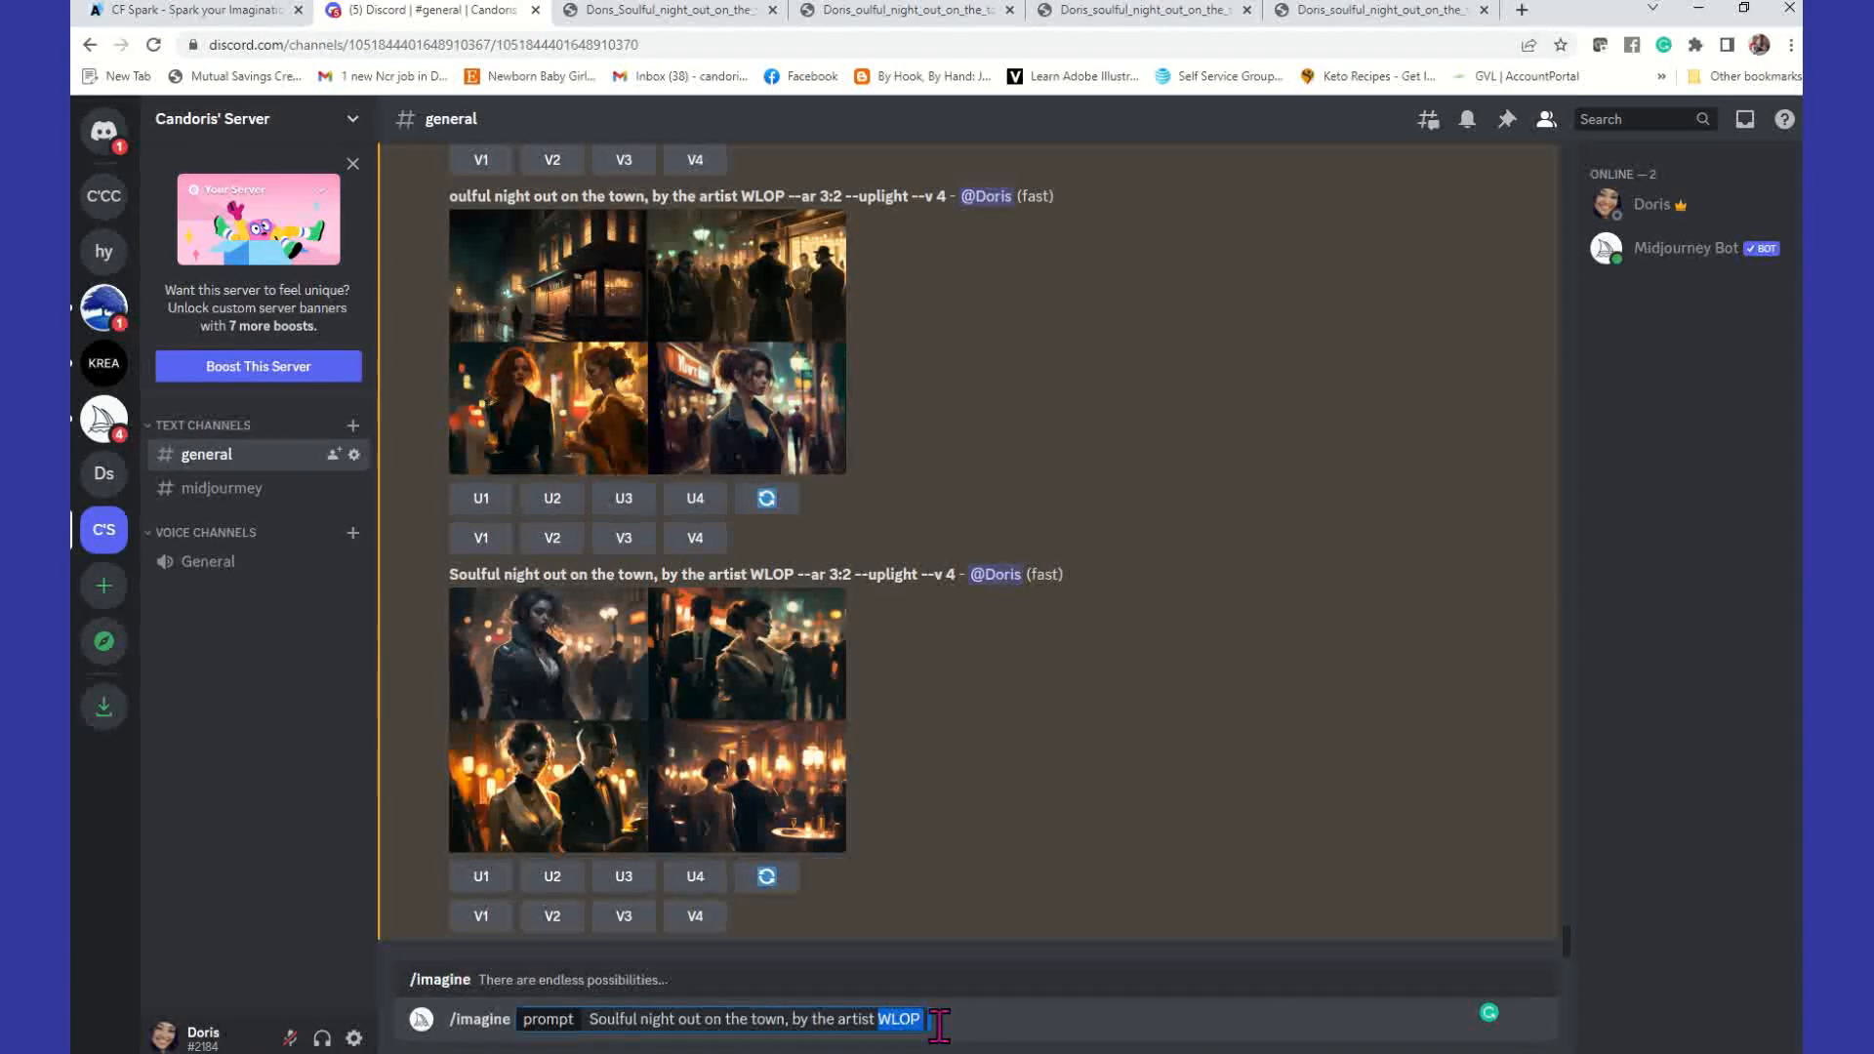
{"action": "type", "text": "ERNIE"}
{"action": "key", "text": "BackSpace"}
{"action": "key", "text": "BackSpace"}
{"action": "key", "text": "BackSpace"}
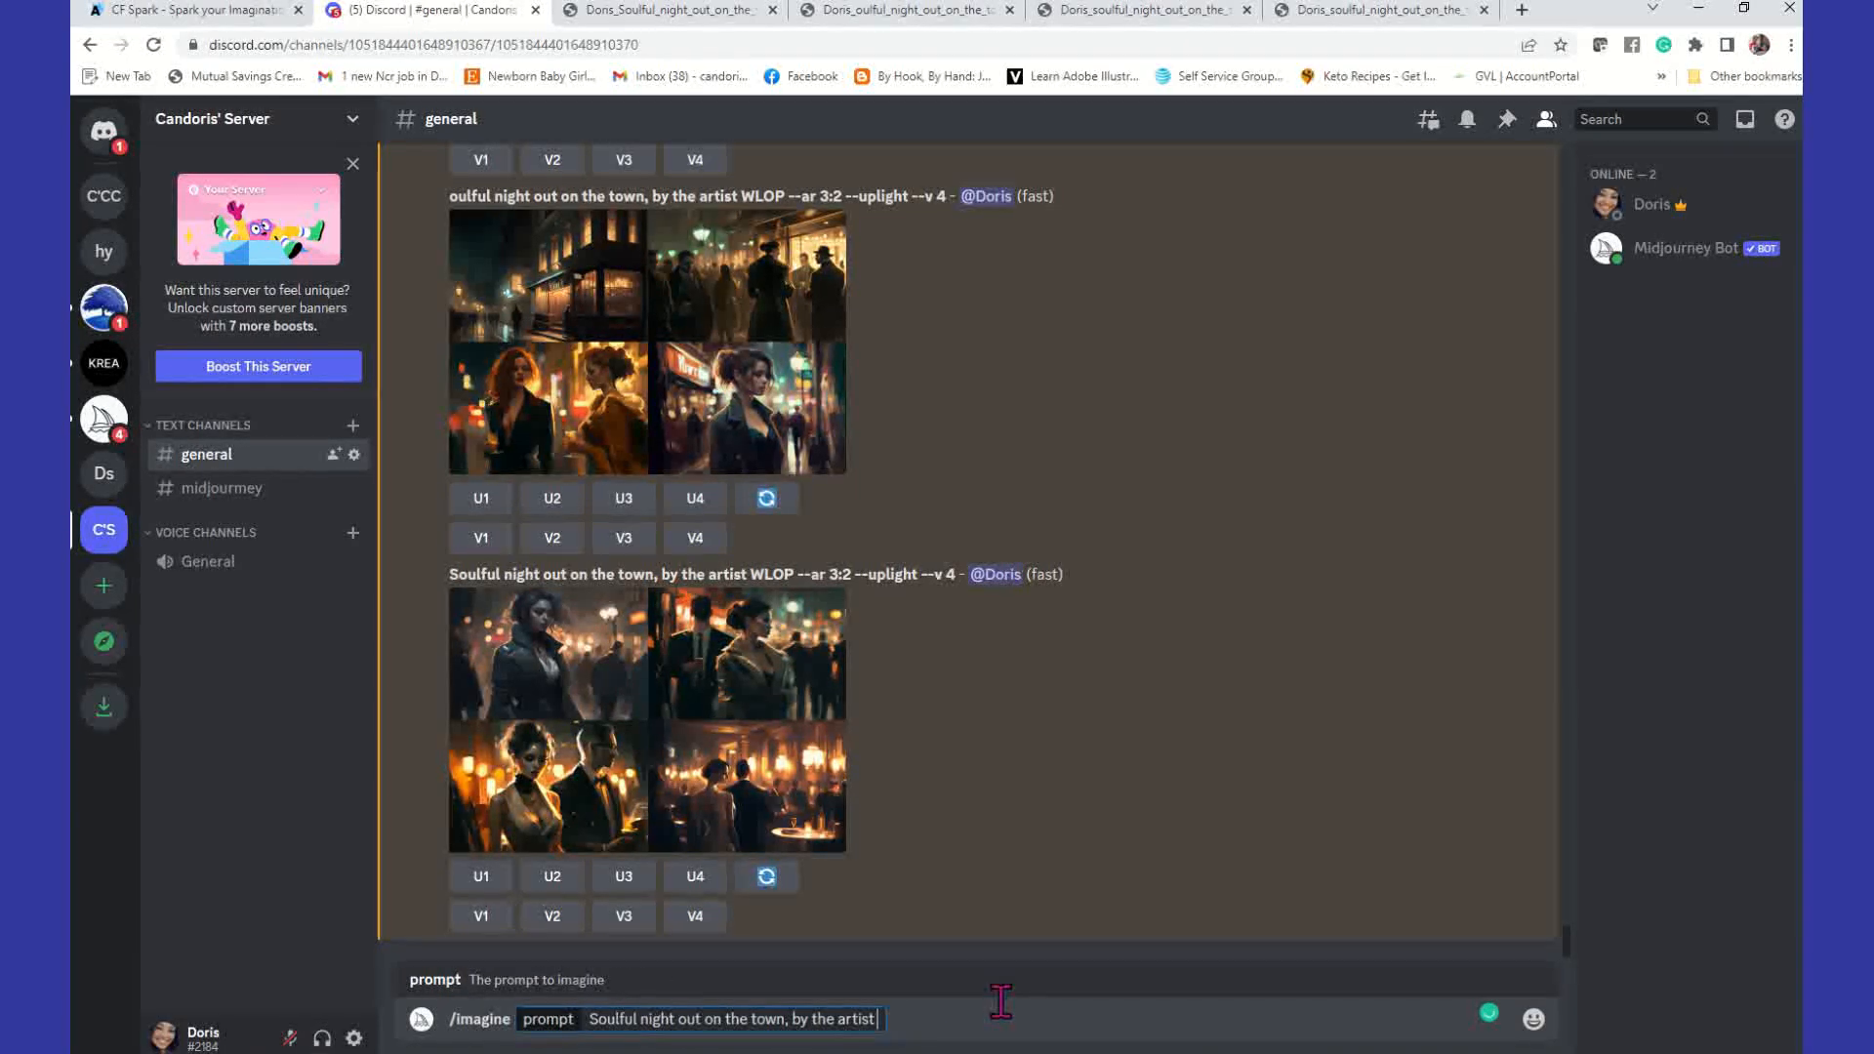
{"action": "type", "text": "ernie barnes and"}
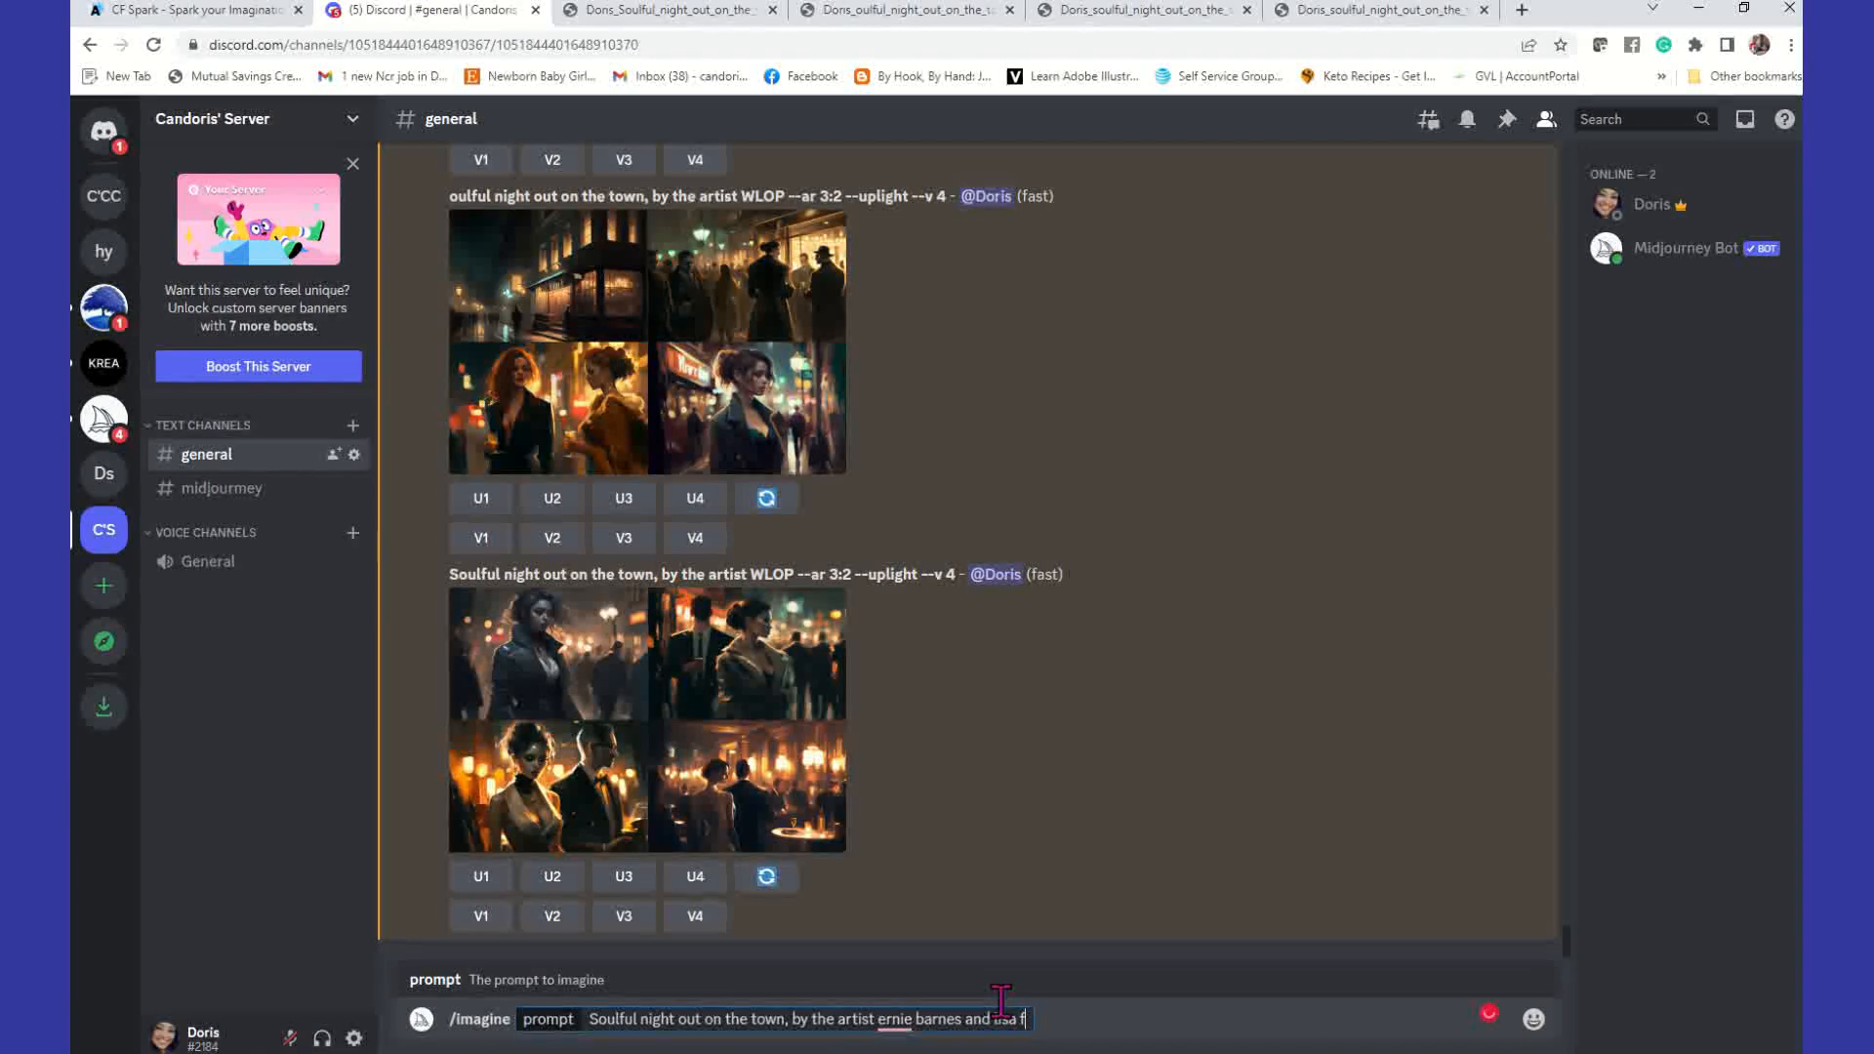
{"action": "type", "text": " lisa frank --ar 3:2"}
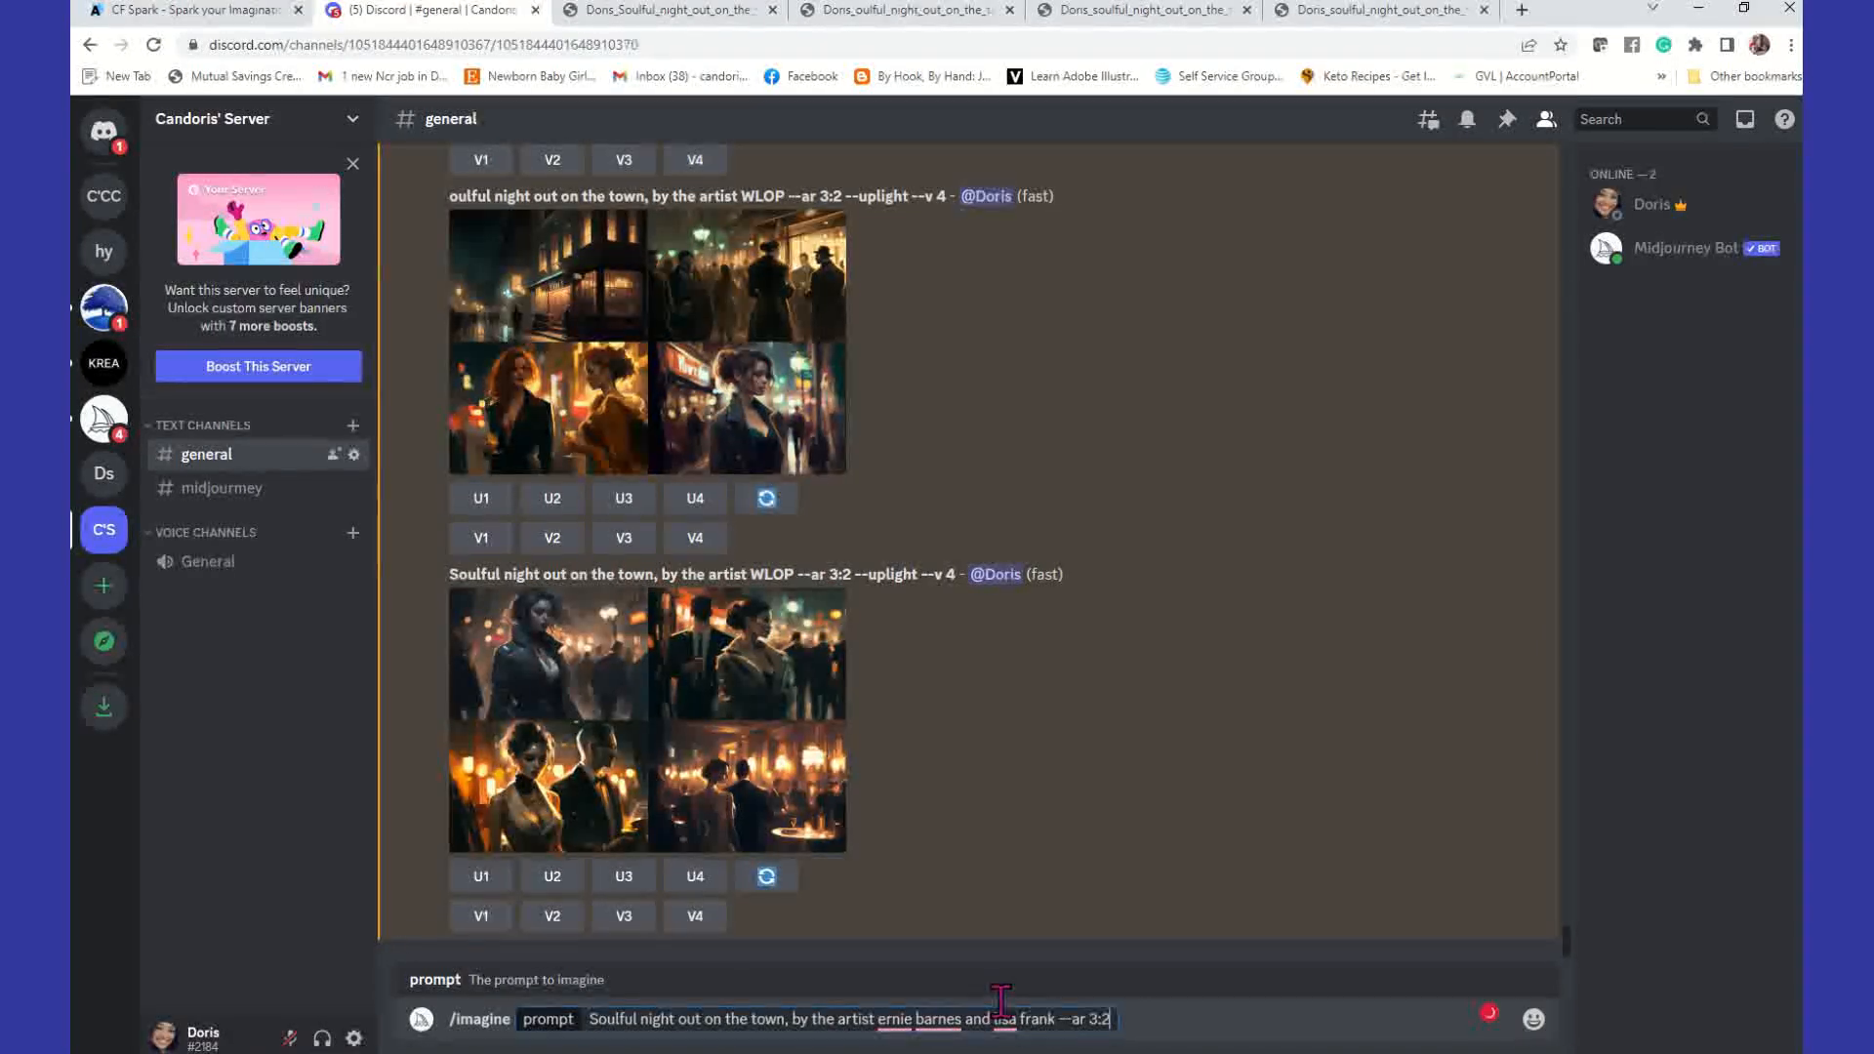
{"action": "key", "text": "Return"}
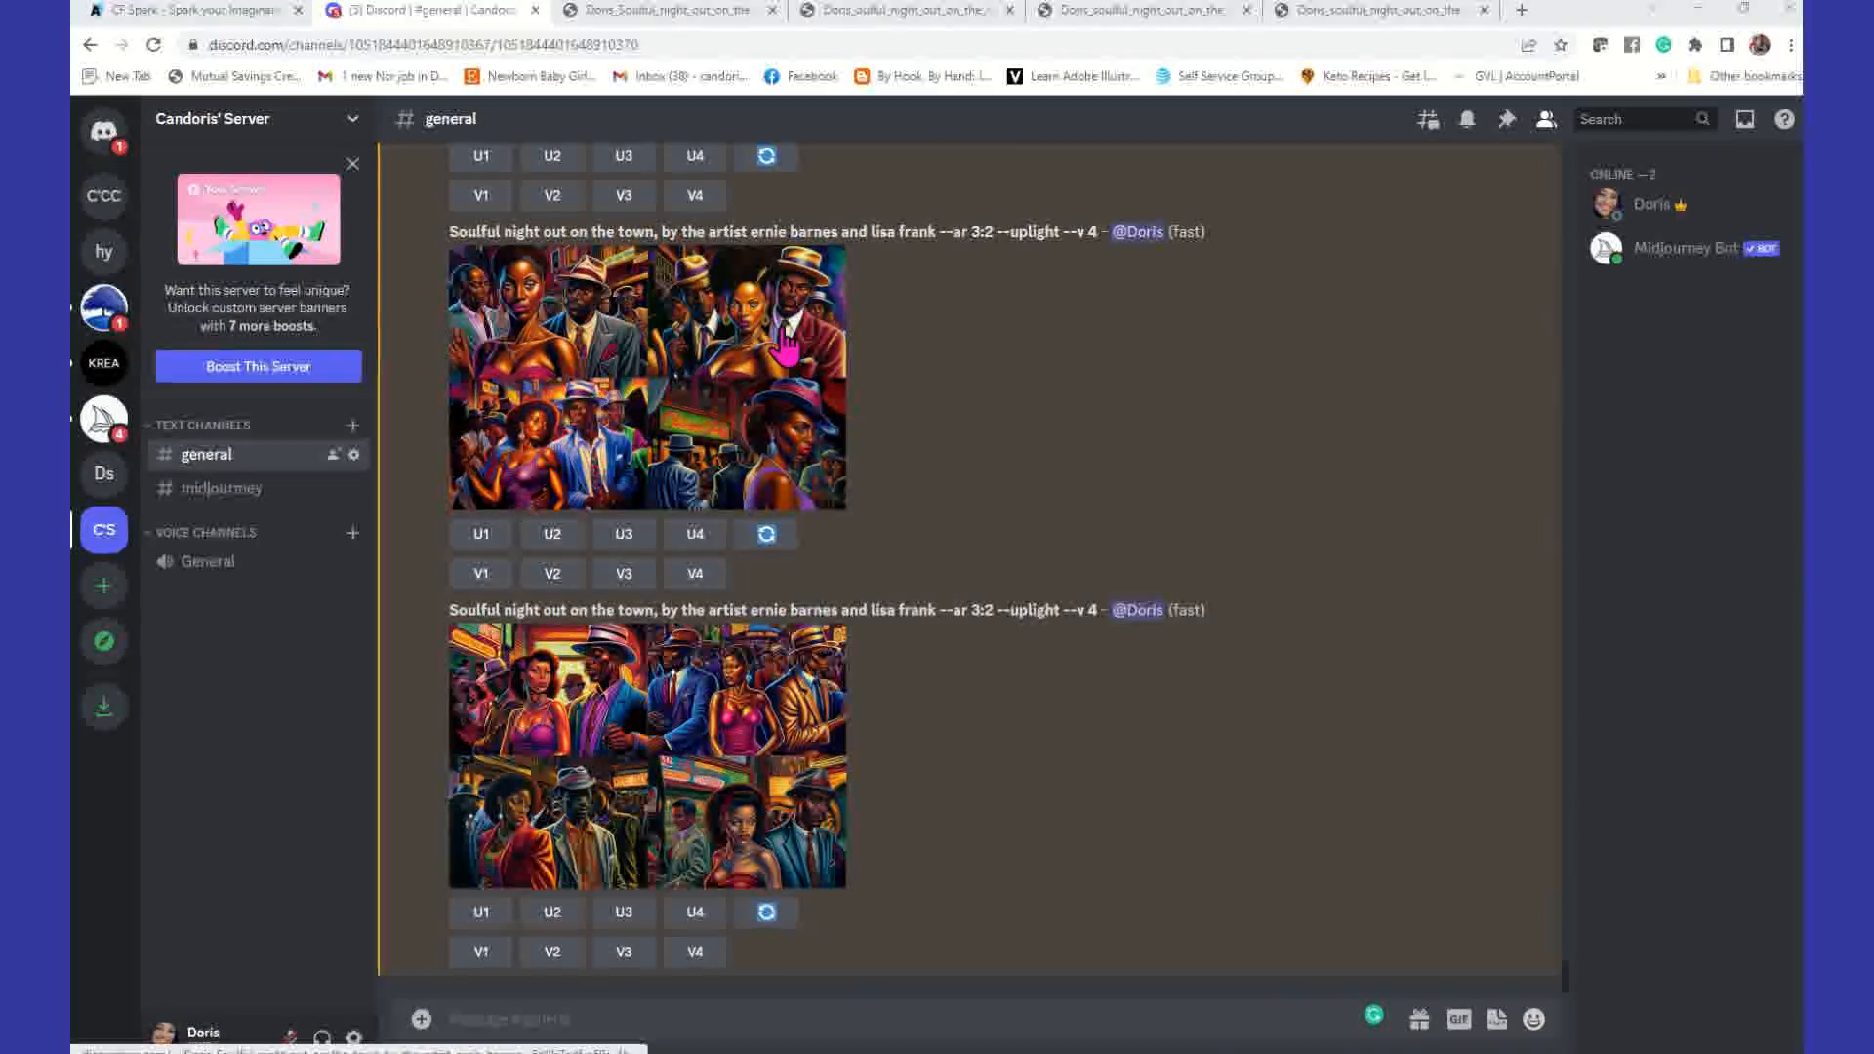
Step: View the upper of the two Ernie Barnes and Lisa Frank grids full size in the browser, then return to the channel
{"action": "left_click", "coordinate": [785, 347]}
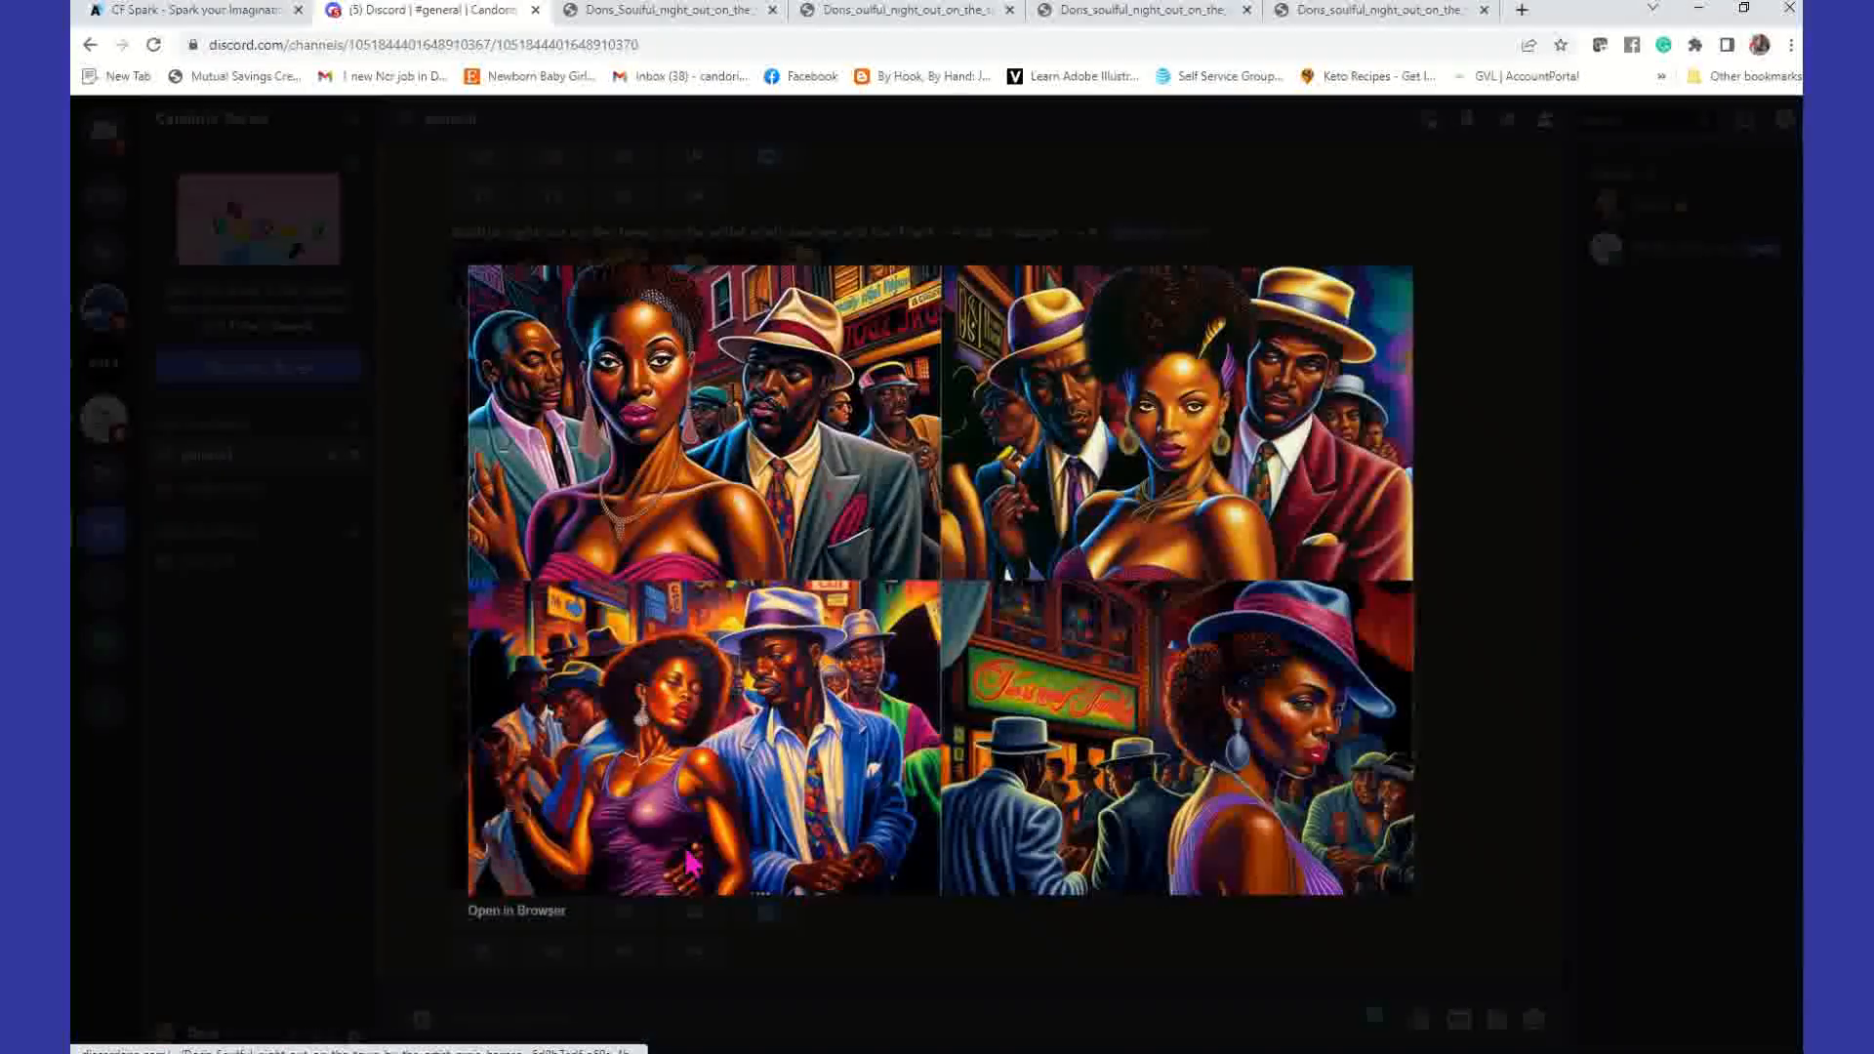
{"action": "left_click", "coordinate": [520, 913]}
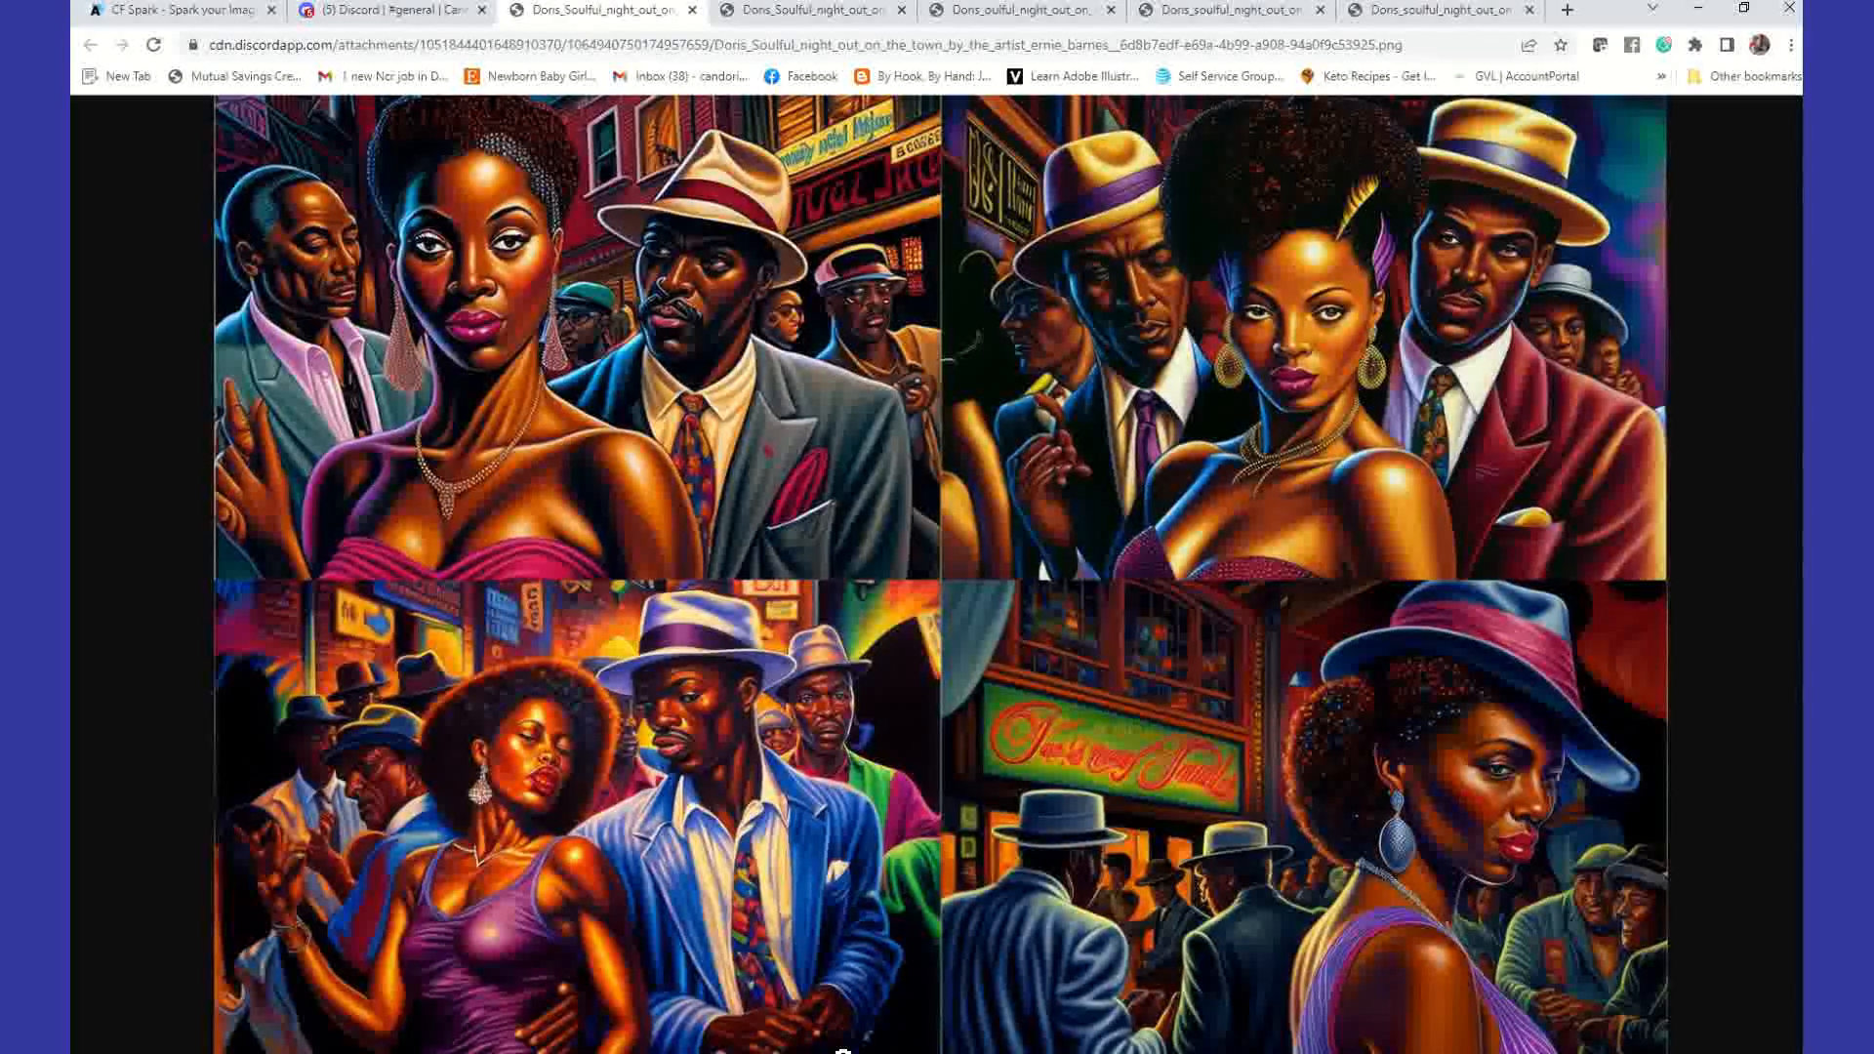
{"action": "left_click", "coordinate": [422, 12]}
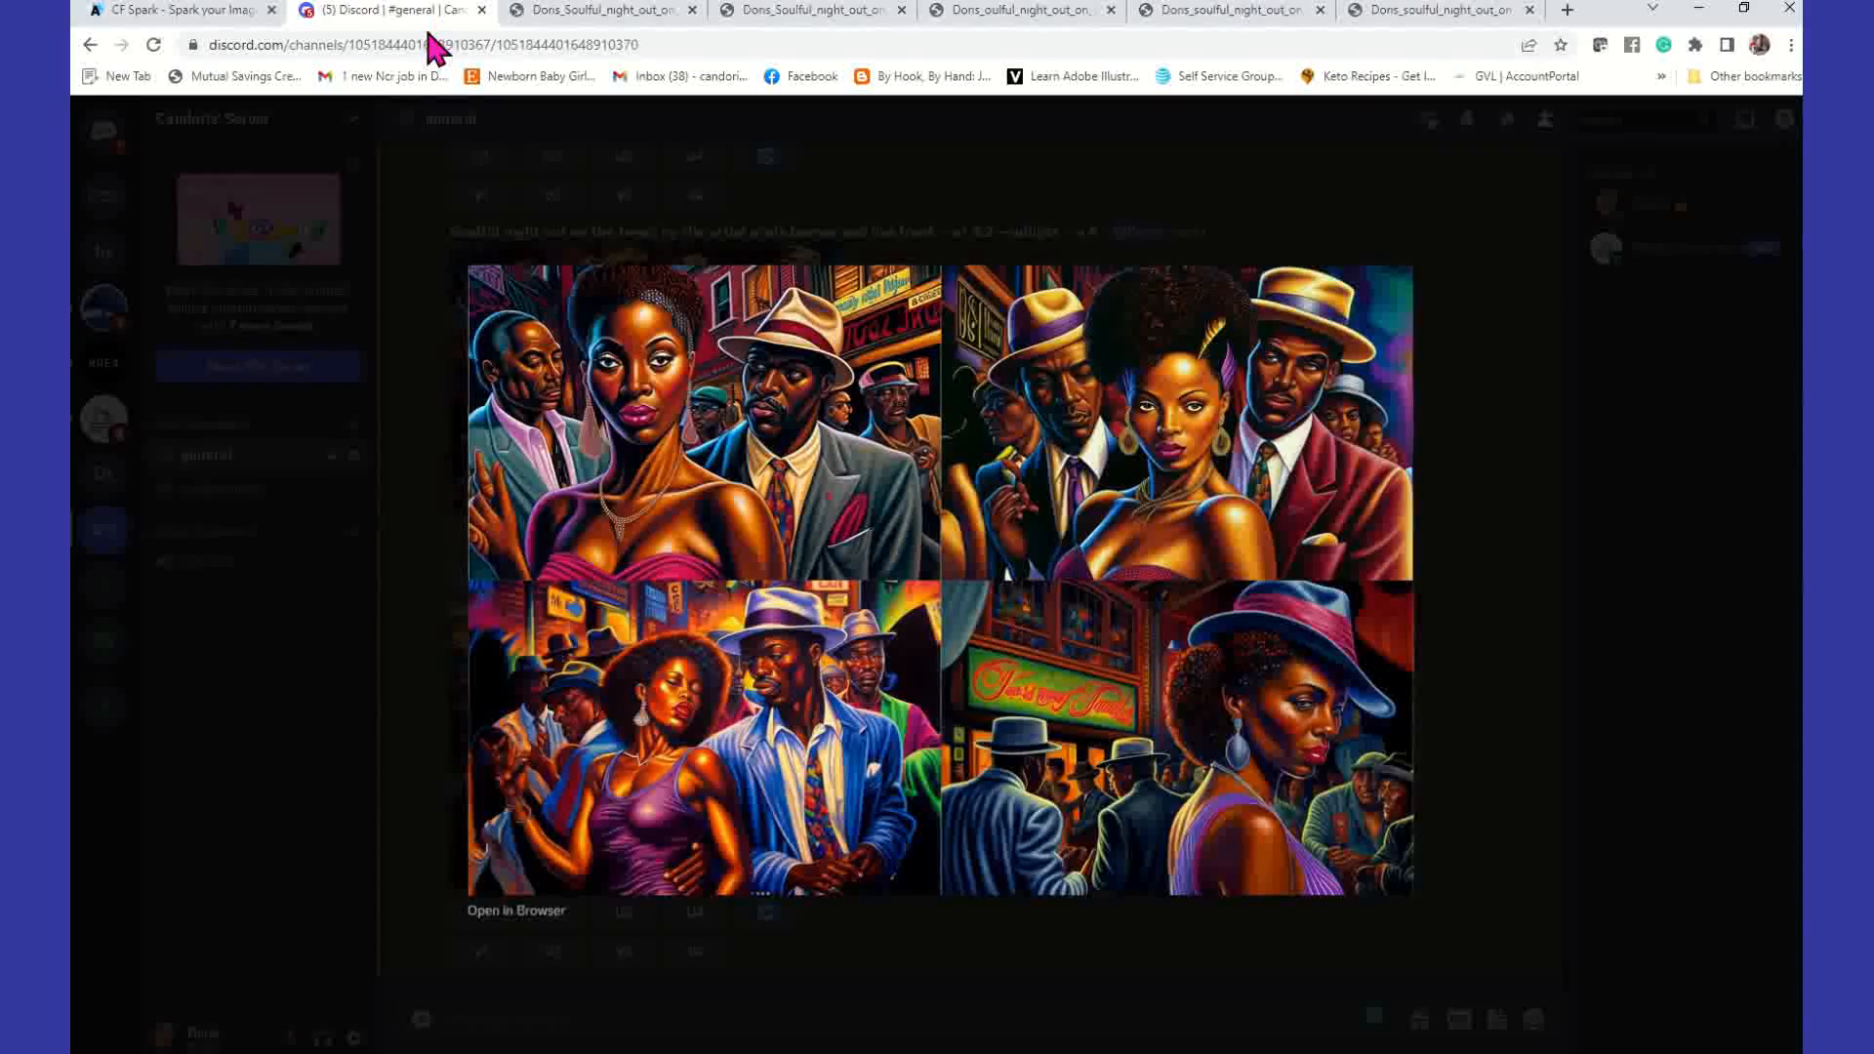
{"action": "left_click", "coordinate": [1500, 476]}
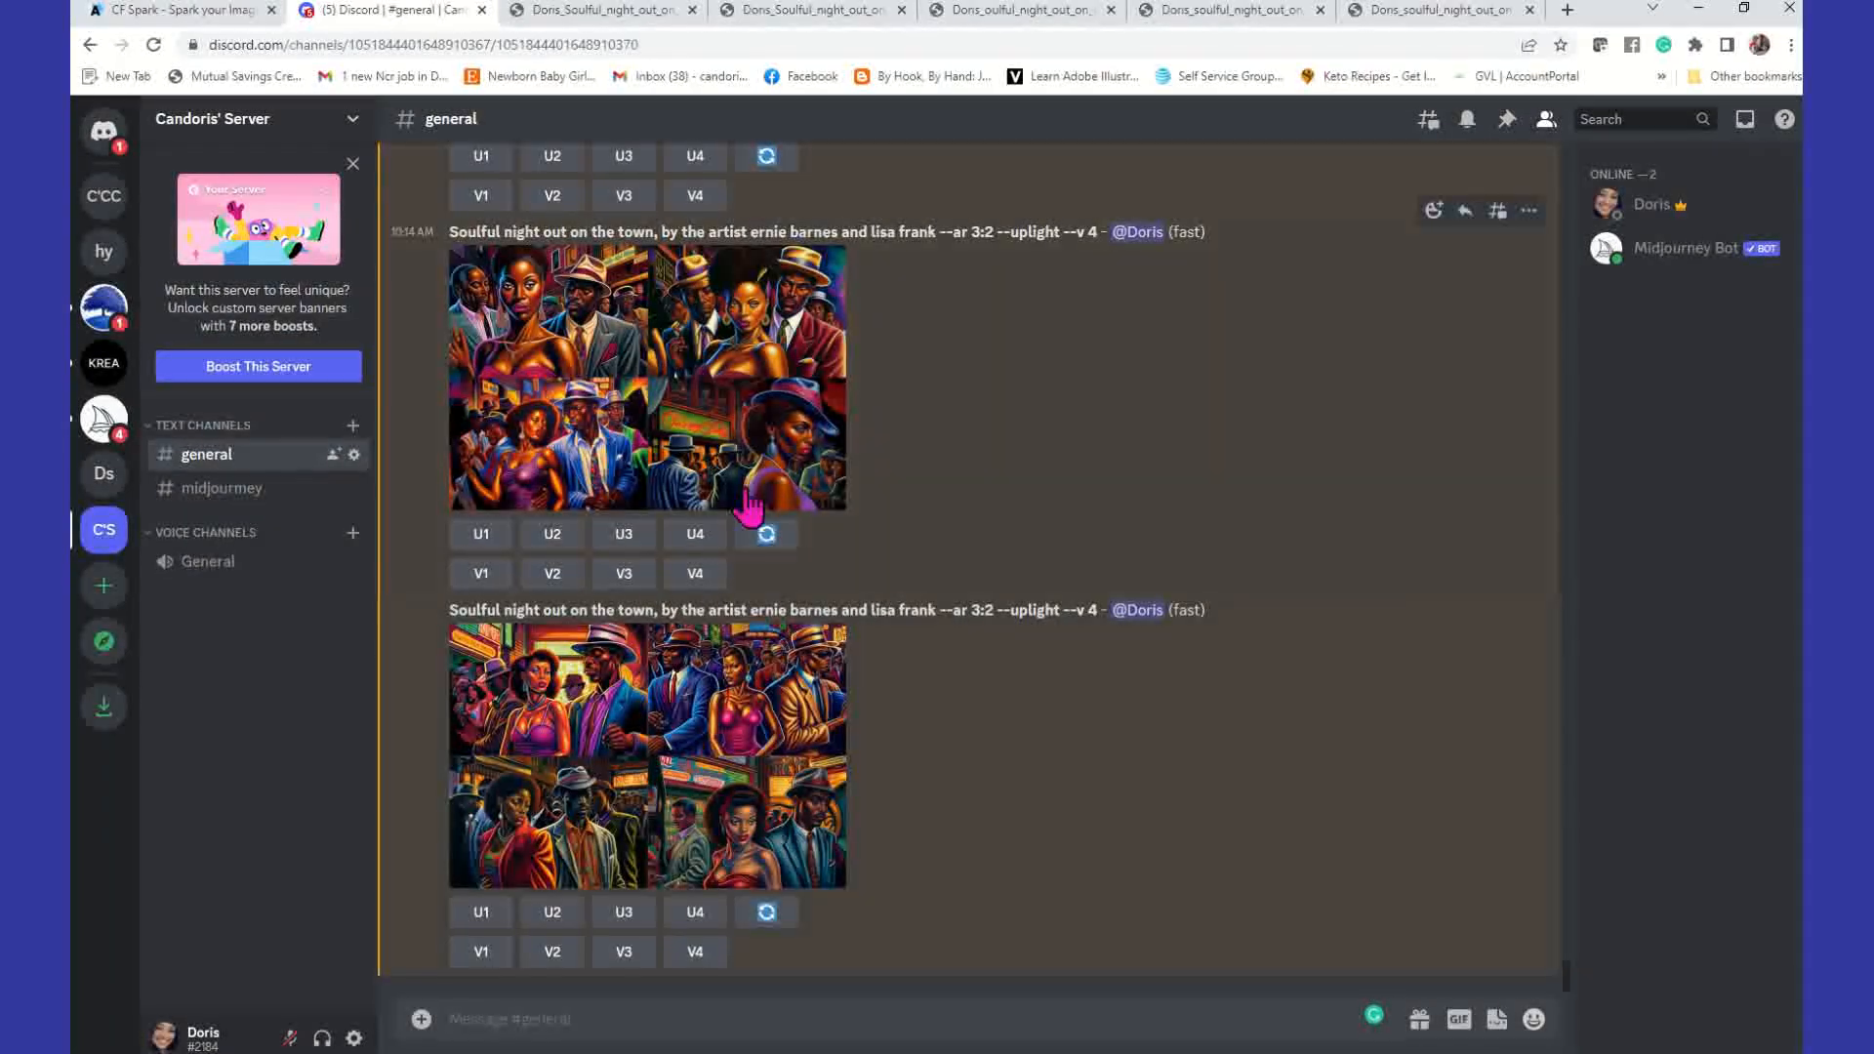
Step: View the latest Ernie Barnes and Lisa Frank grid full size in the browser and return to the channel messages
{"action": "left_click", "coordinate": [737, 815]}
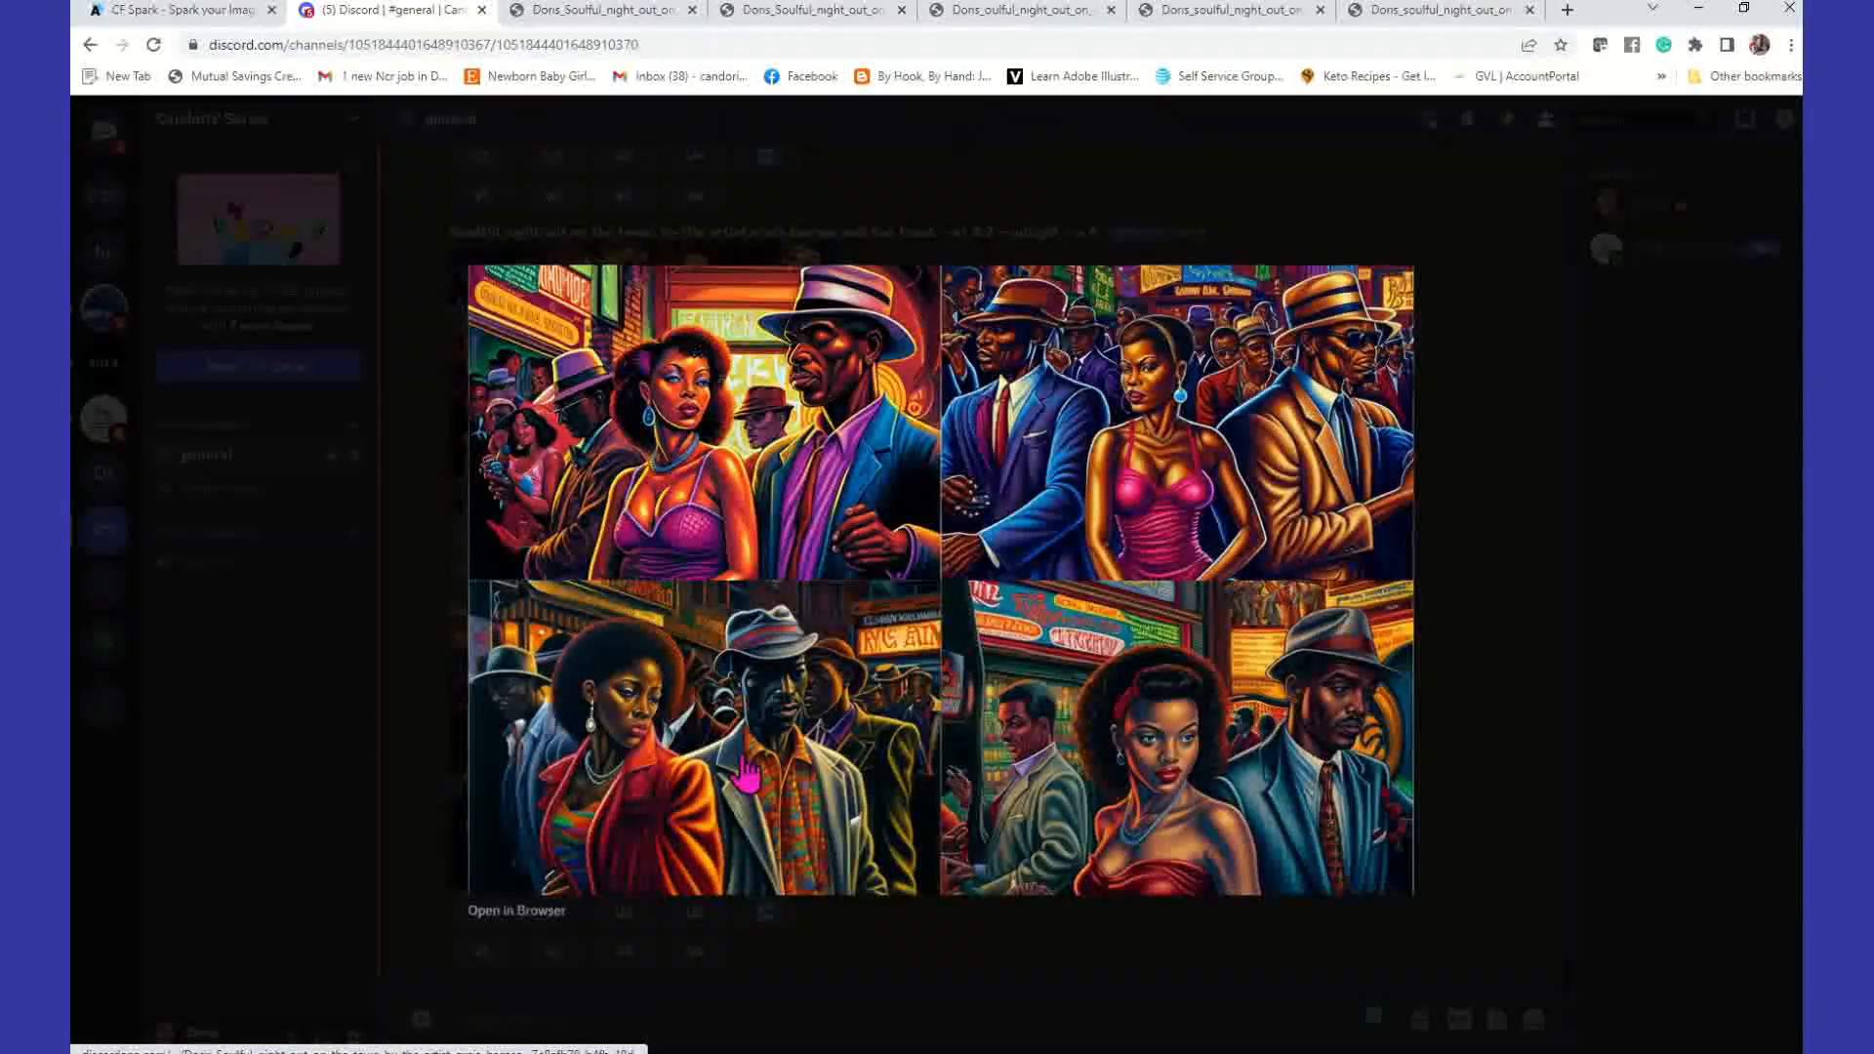
{"action": "left_click", "coordinate": [535, 913]}
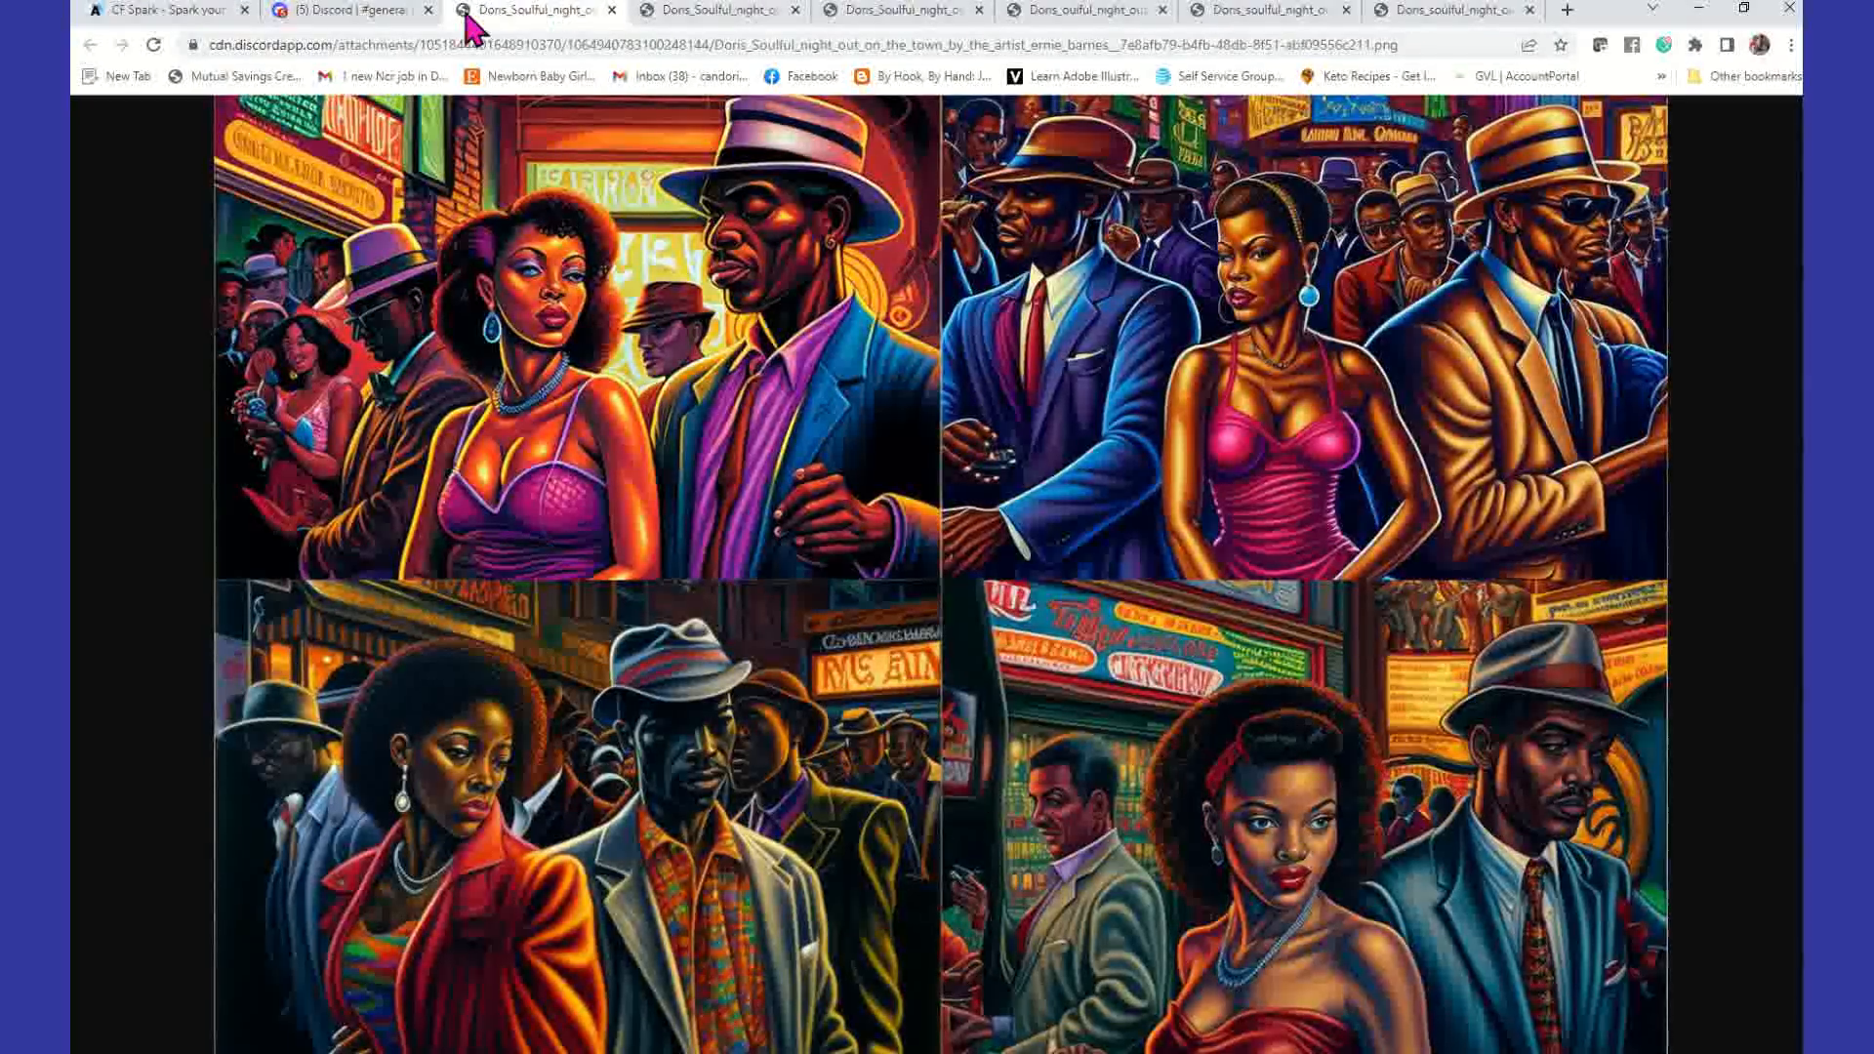
{"action": "left_click", "coordinate": [388, 14]}
{"action": "left_click", "coordinate": [1189, 957]}
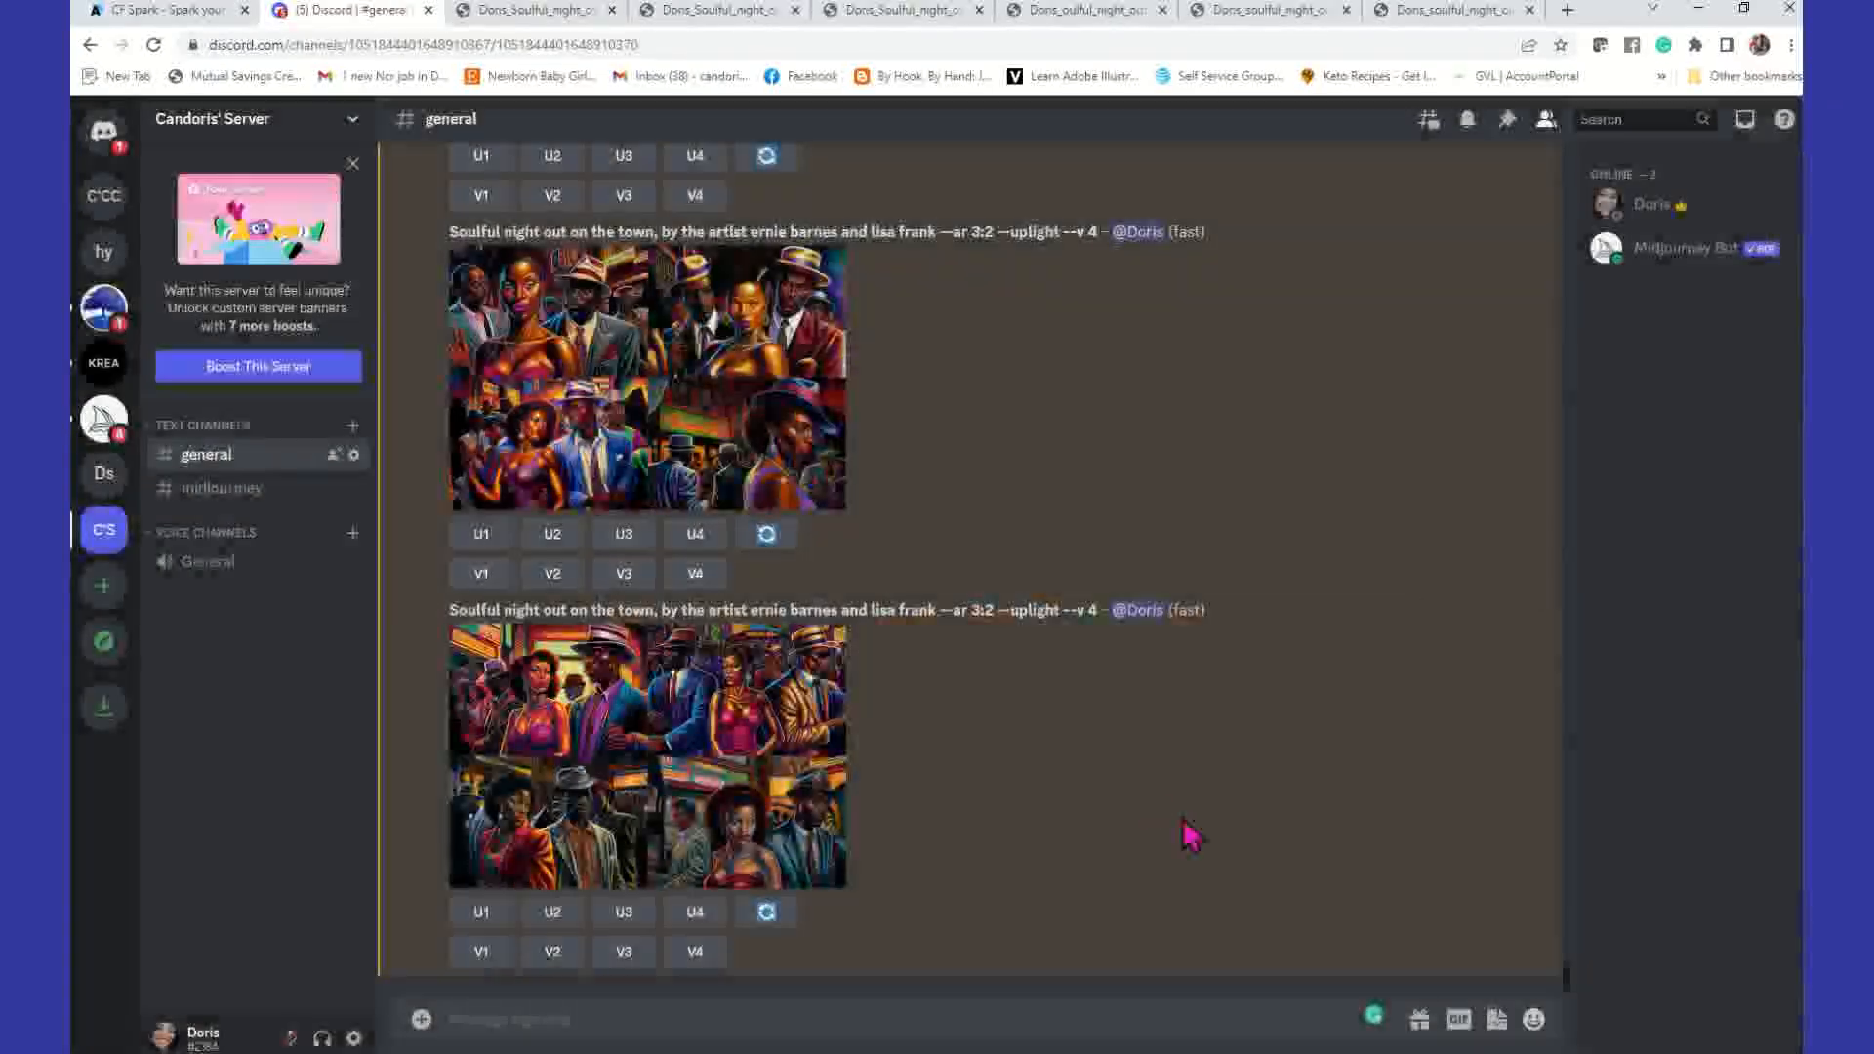
Step: Copy the latest Ernie Barnes and Lisa Frank prompt through "--ar 3:2" into a new /imagine command, making it start with "soulful"
{"action": "left_click_drag", "start_coordinate": [998, 610], "coordinate": [659, 609]}
{"action": "left_click_drag", "start_coordinate": [455, 605], "coordinate": [447, 609]}
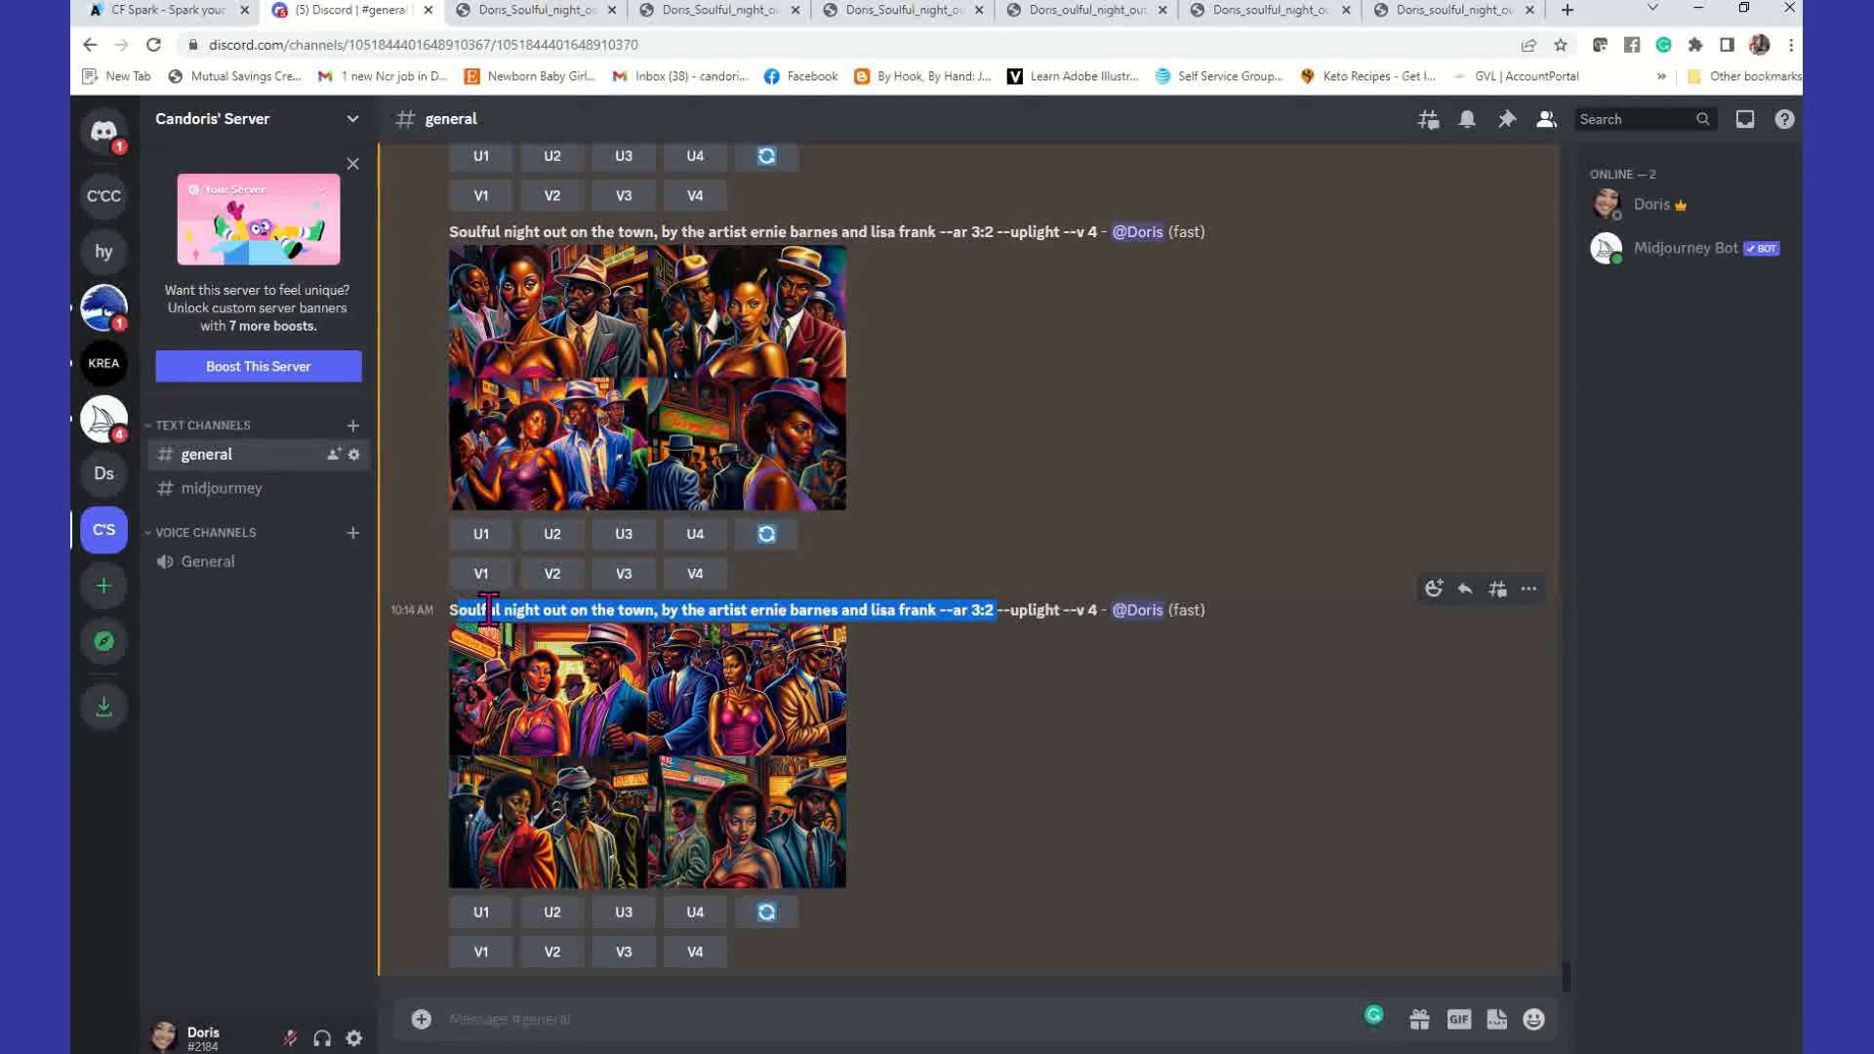
{"action": "left_click", "coordinate": [574, 1018]}
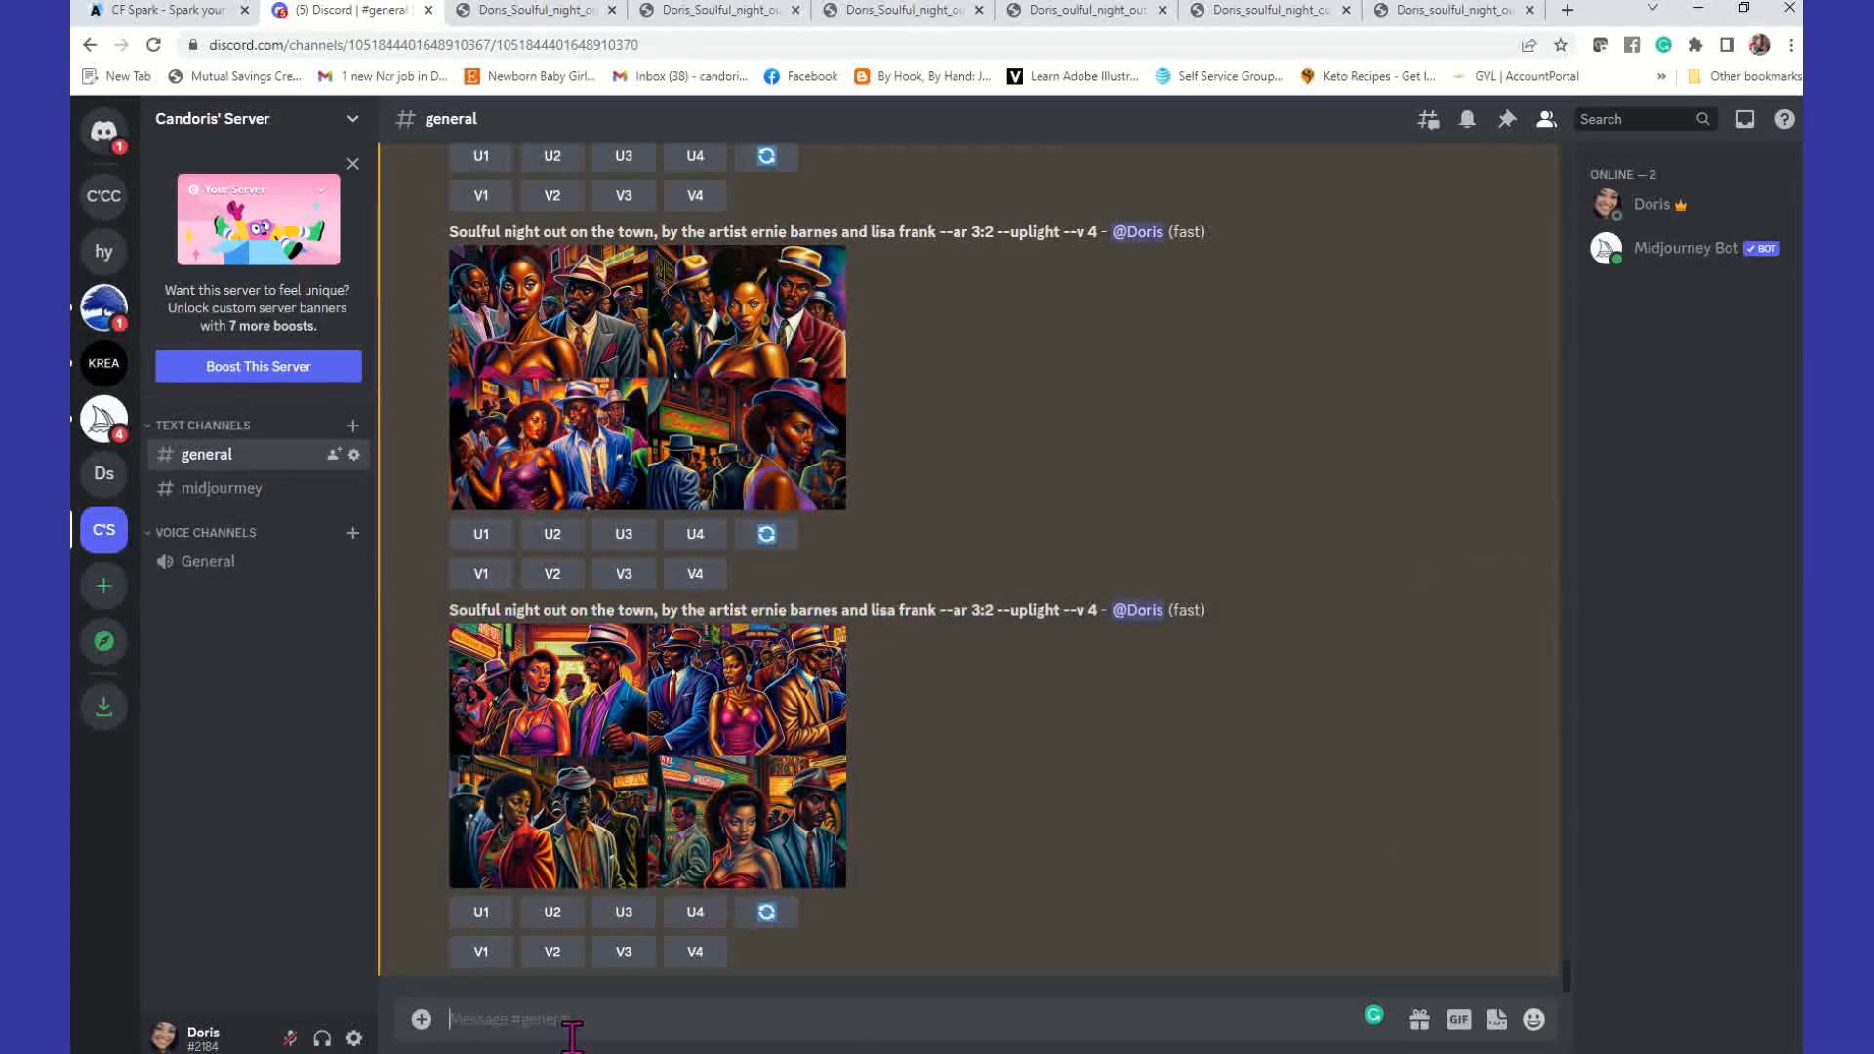
{"action": "type", "text": "/i"}
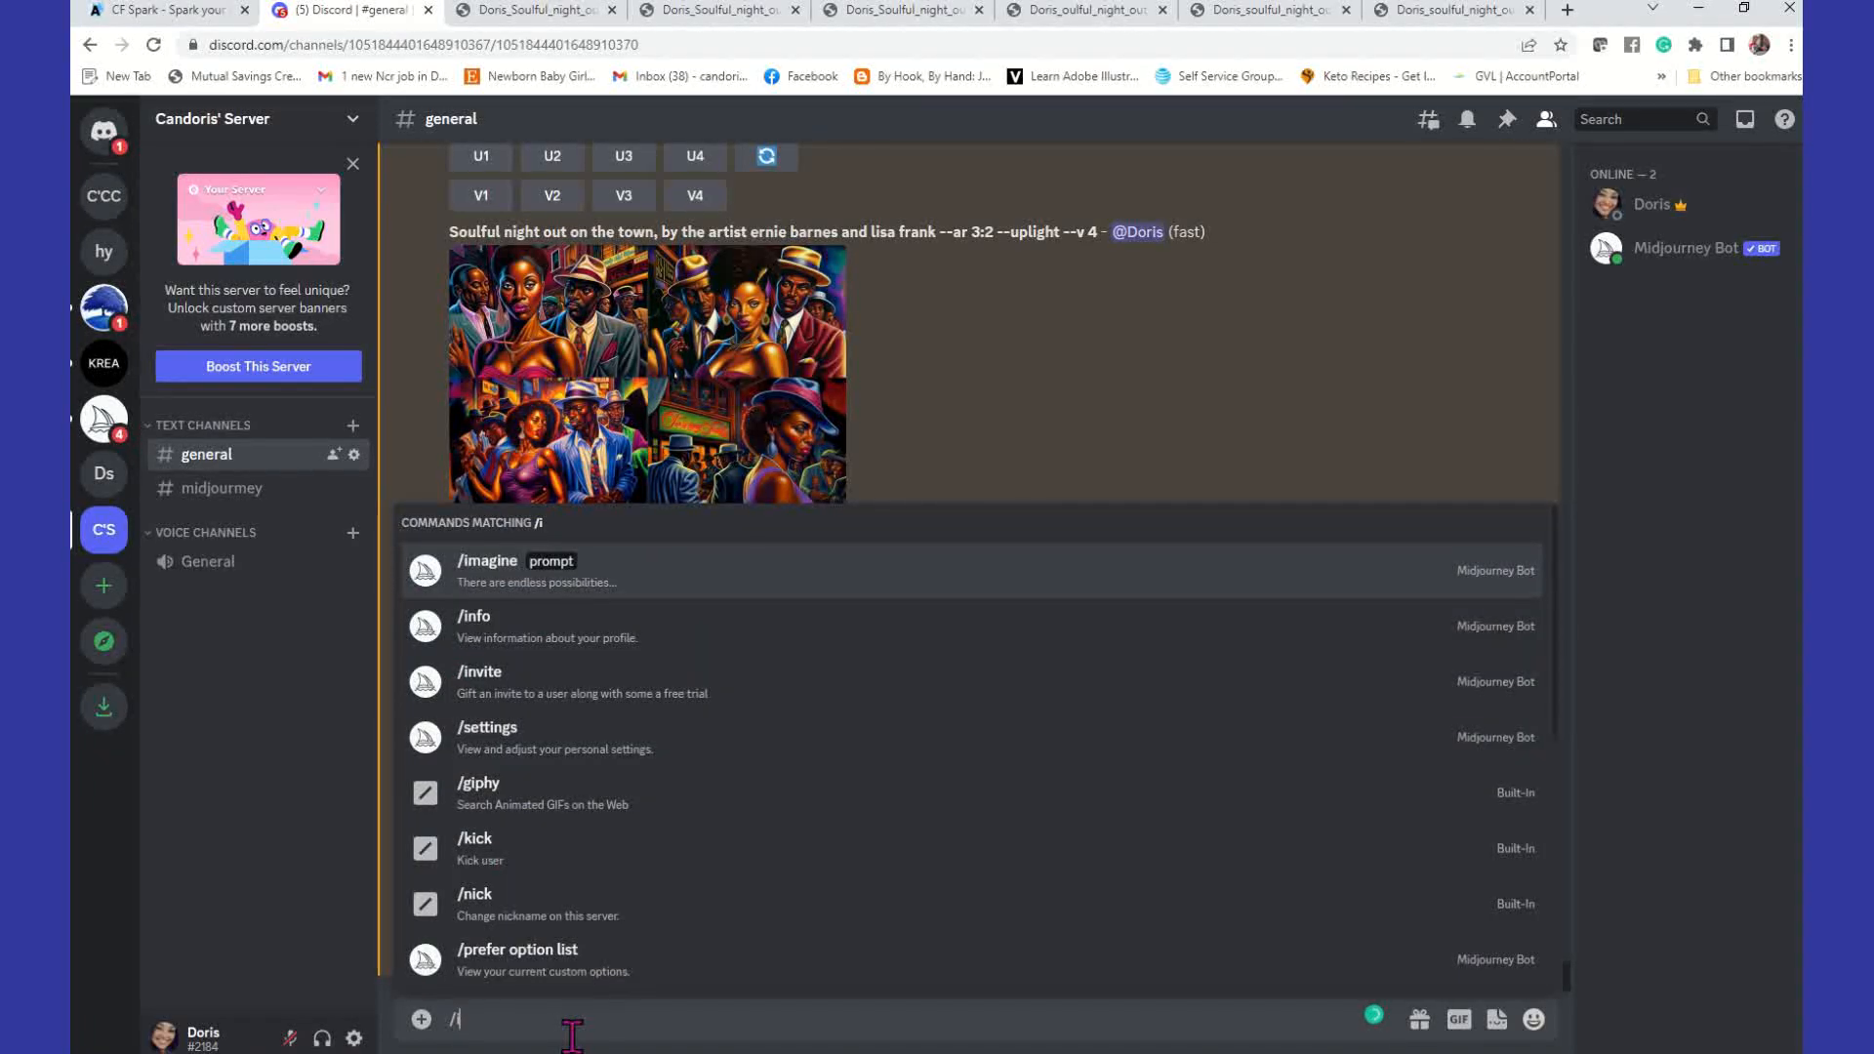
{"action": "type", "text": "m"}
{"action": "key", "text": "Tab"}
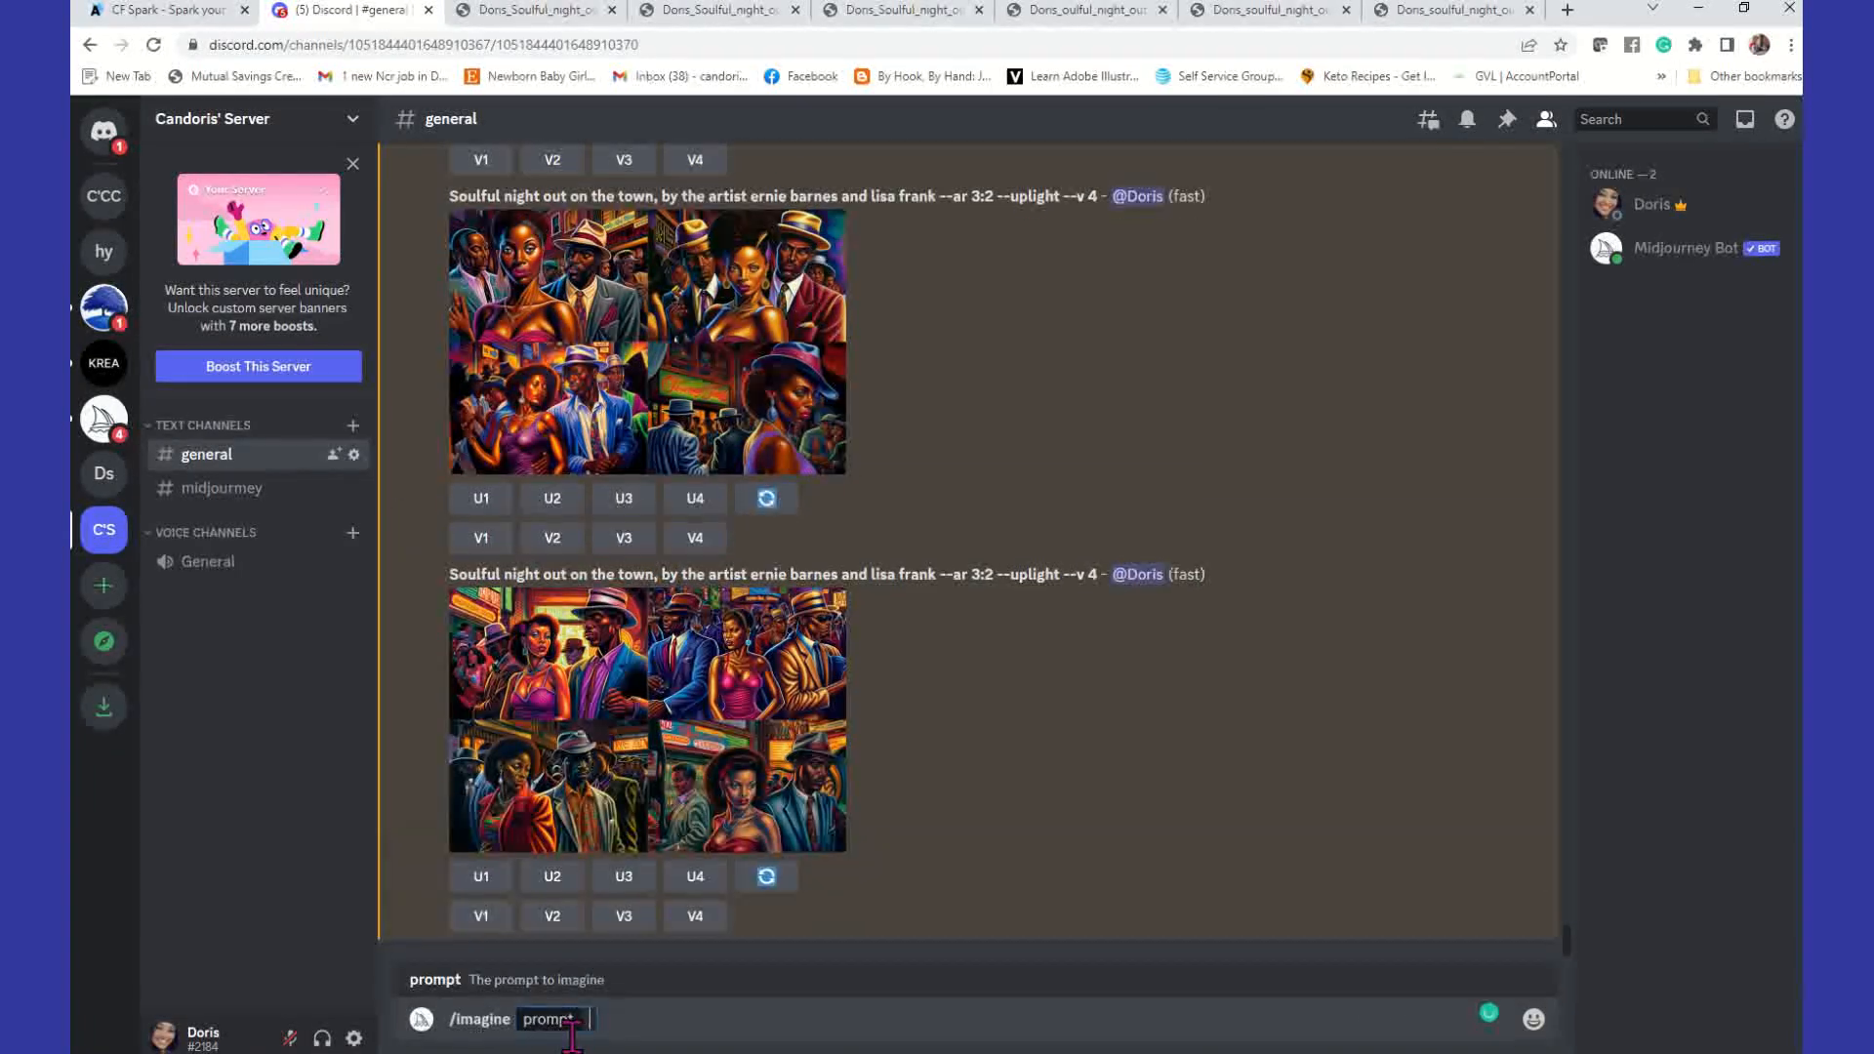
{"action": "key", "text": "ctrl+v"}
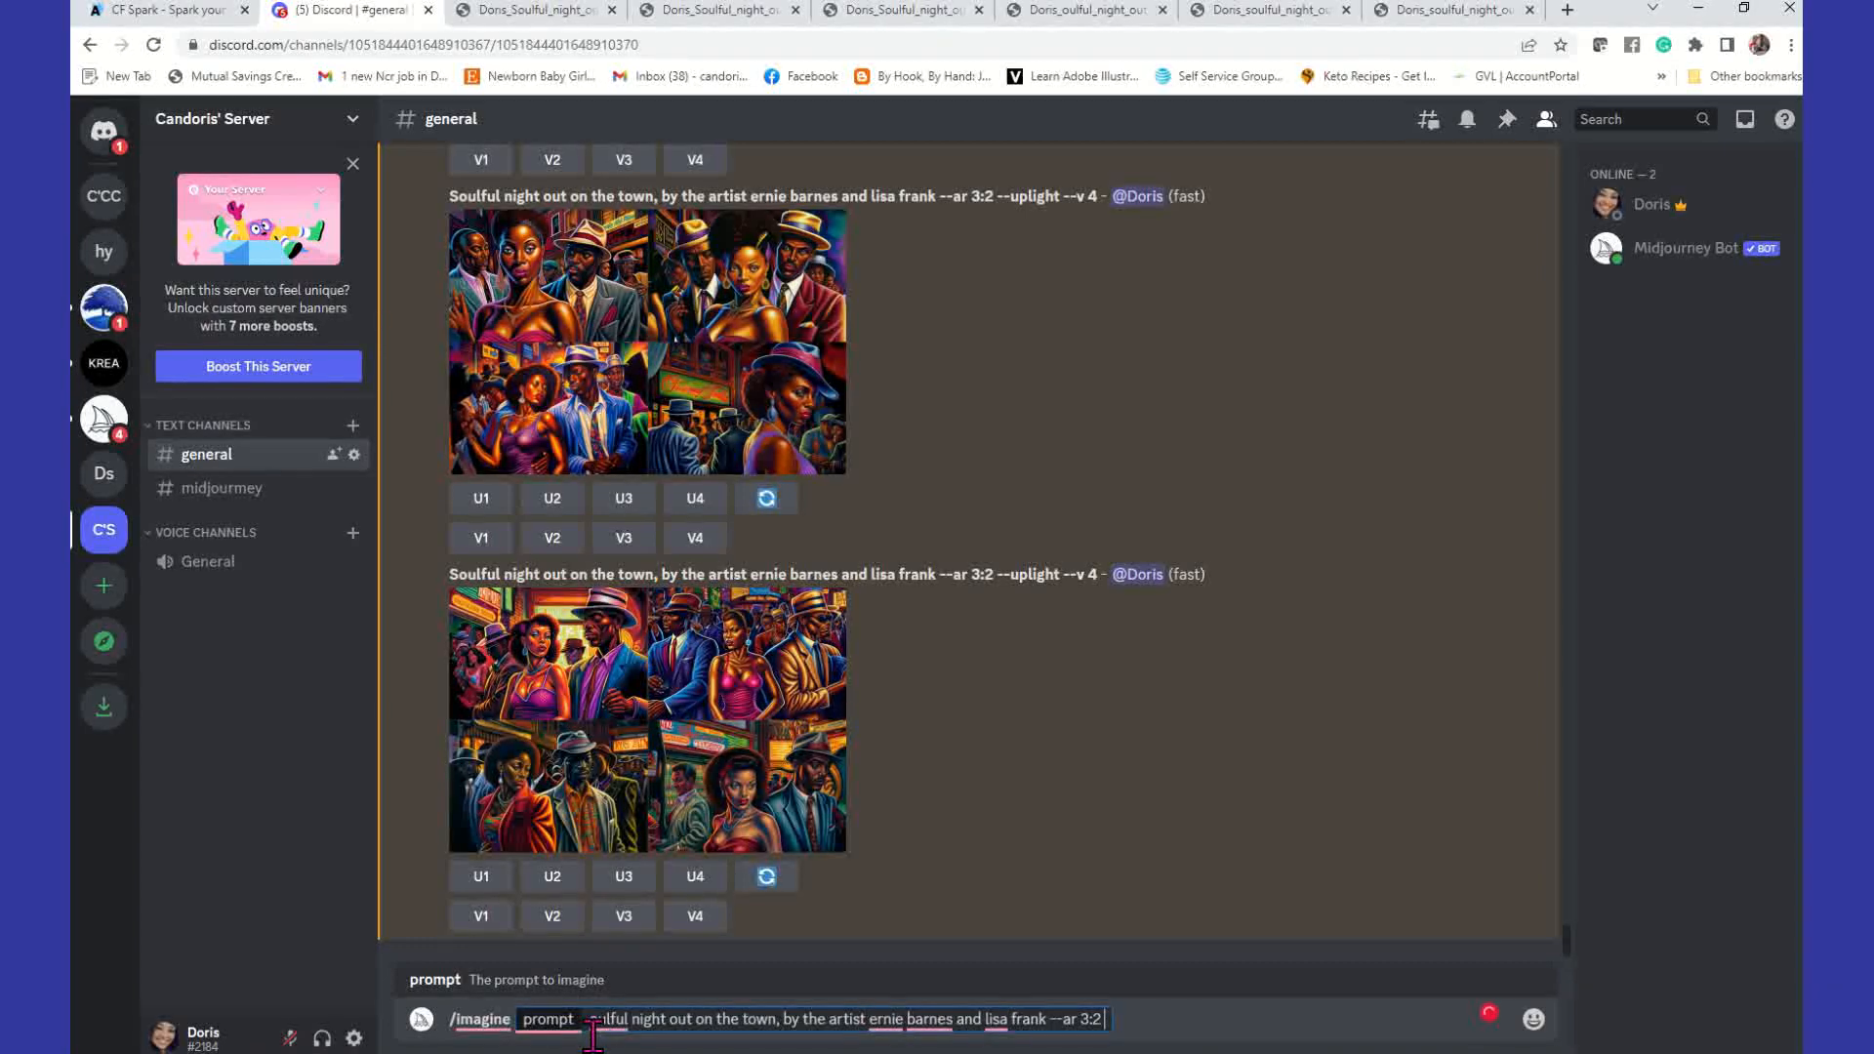
{"action": "type", "text": "s"}
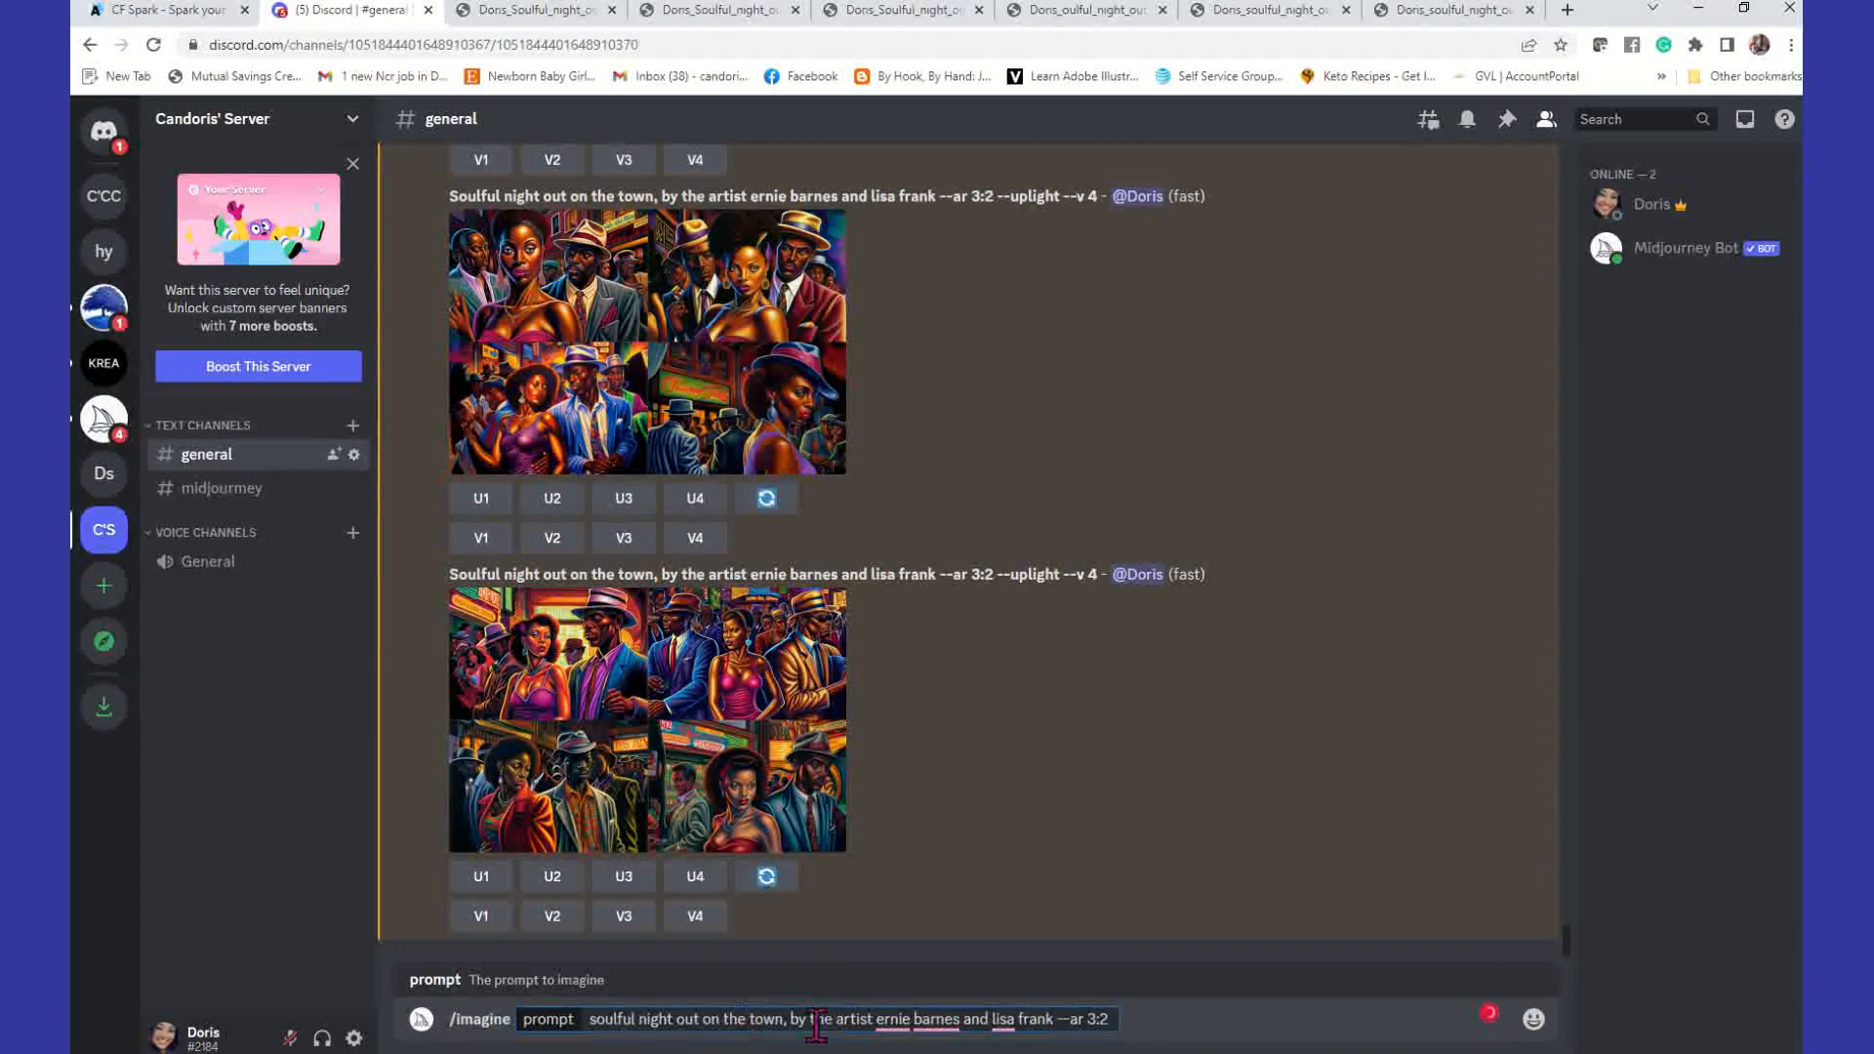
Step: Replace the first artist, "ernie barnes", with "lisa frank" in the new prompt
{"action": "double_click", "coordinate": [886, 1019]}
{"action": "type", "text": "lisa fra"}
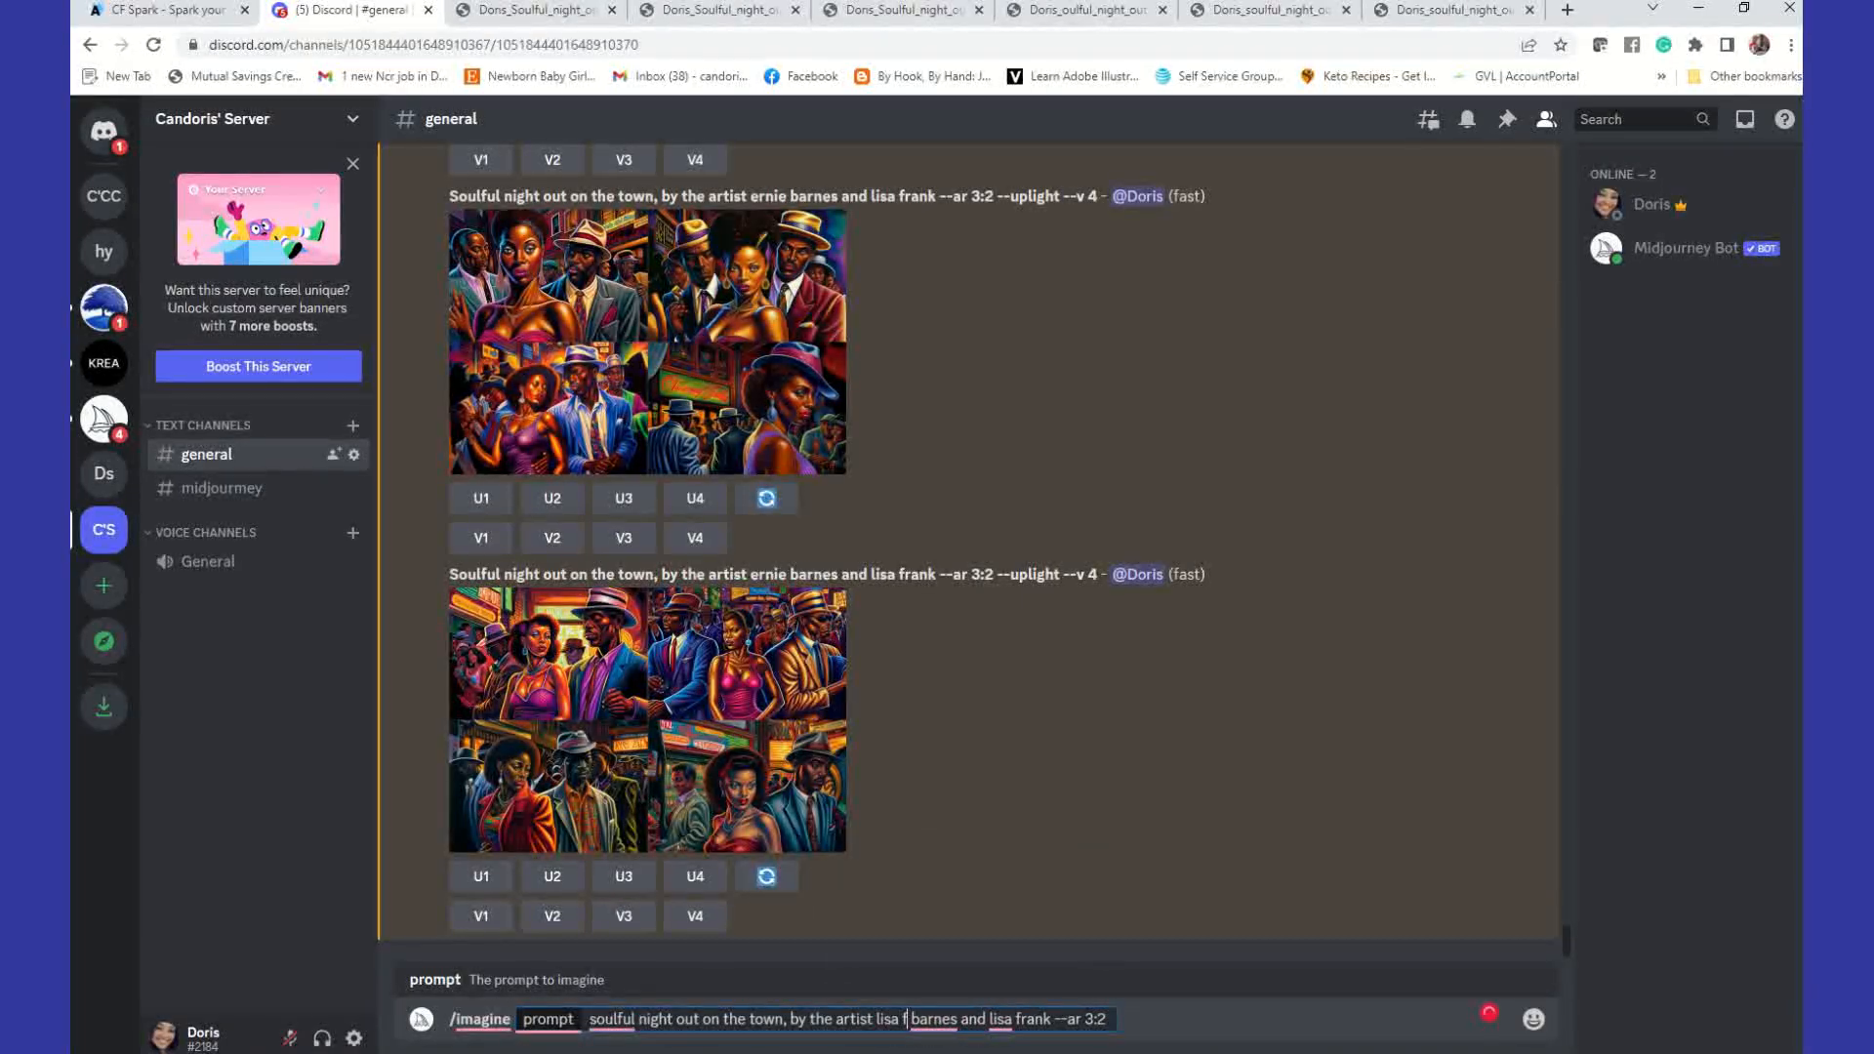
{"action": "type", "text": "nk"}
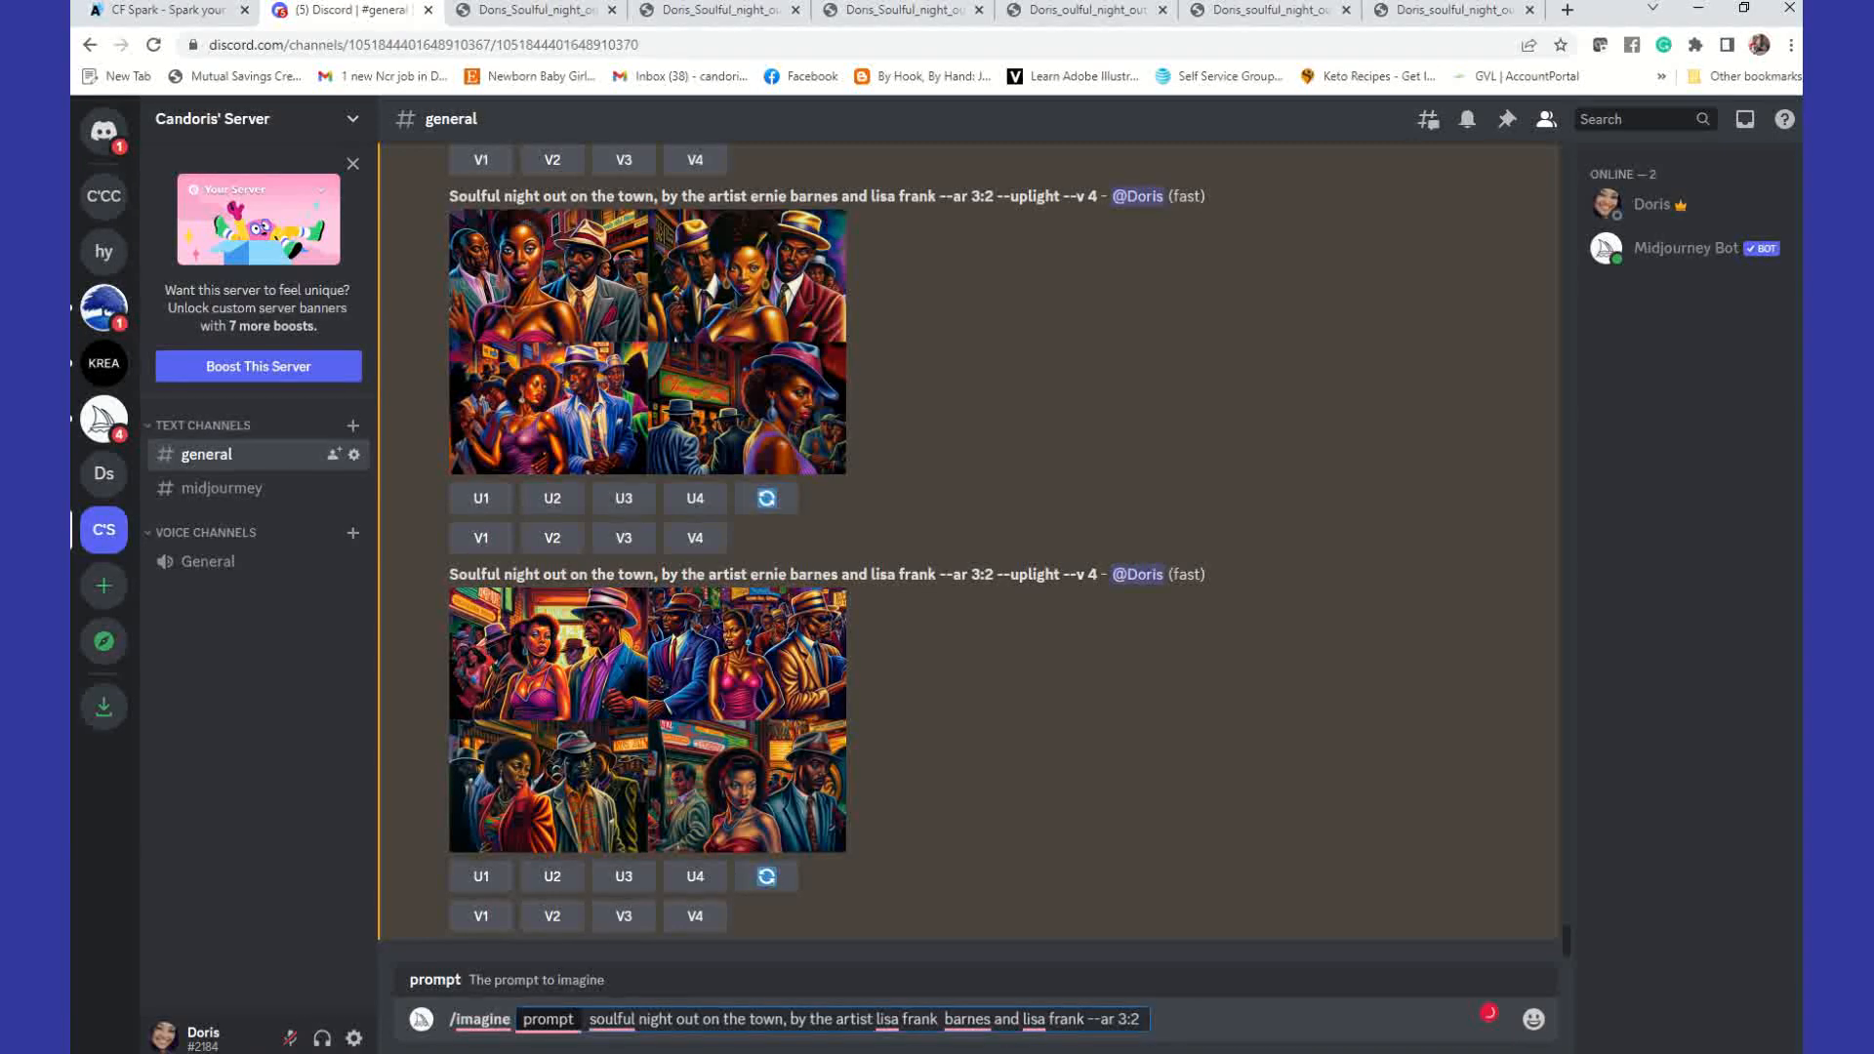
{"action": "key", "text": "Delete"}
{"action": "key", "text": "Delete"}
{"action": "key", "text": "Delete"}
{"action": "key", "text": "Delete"}
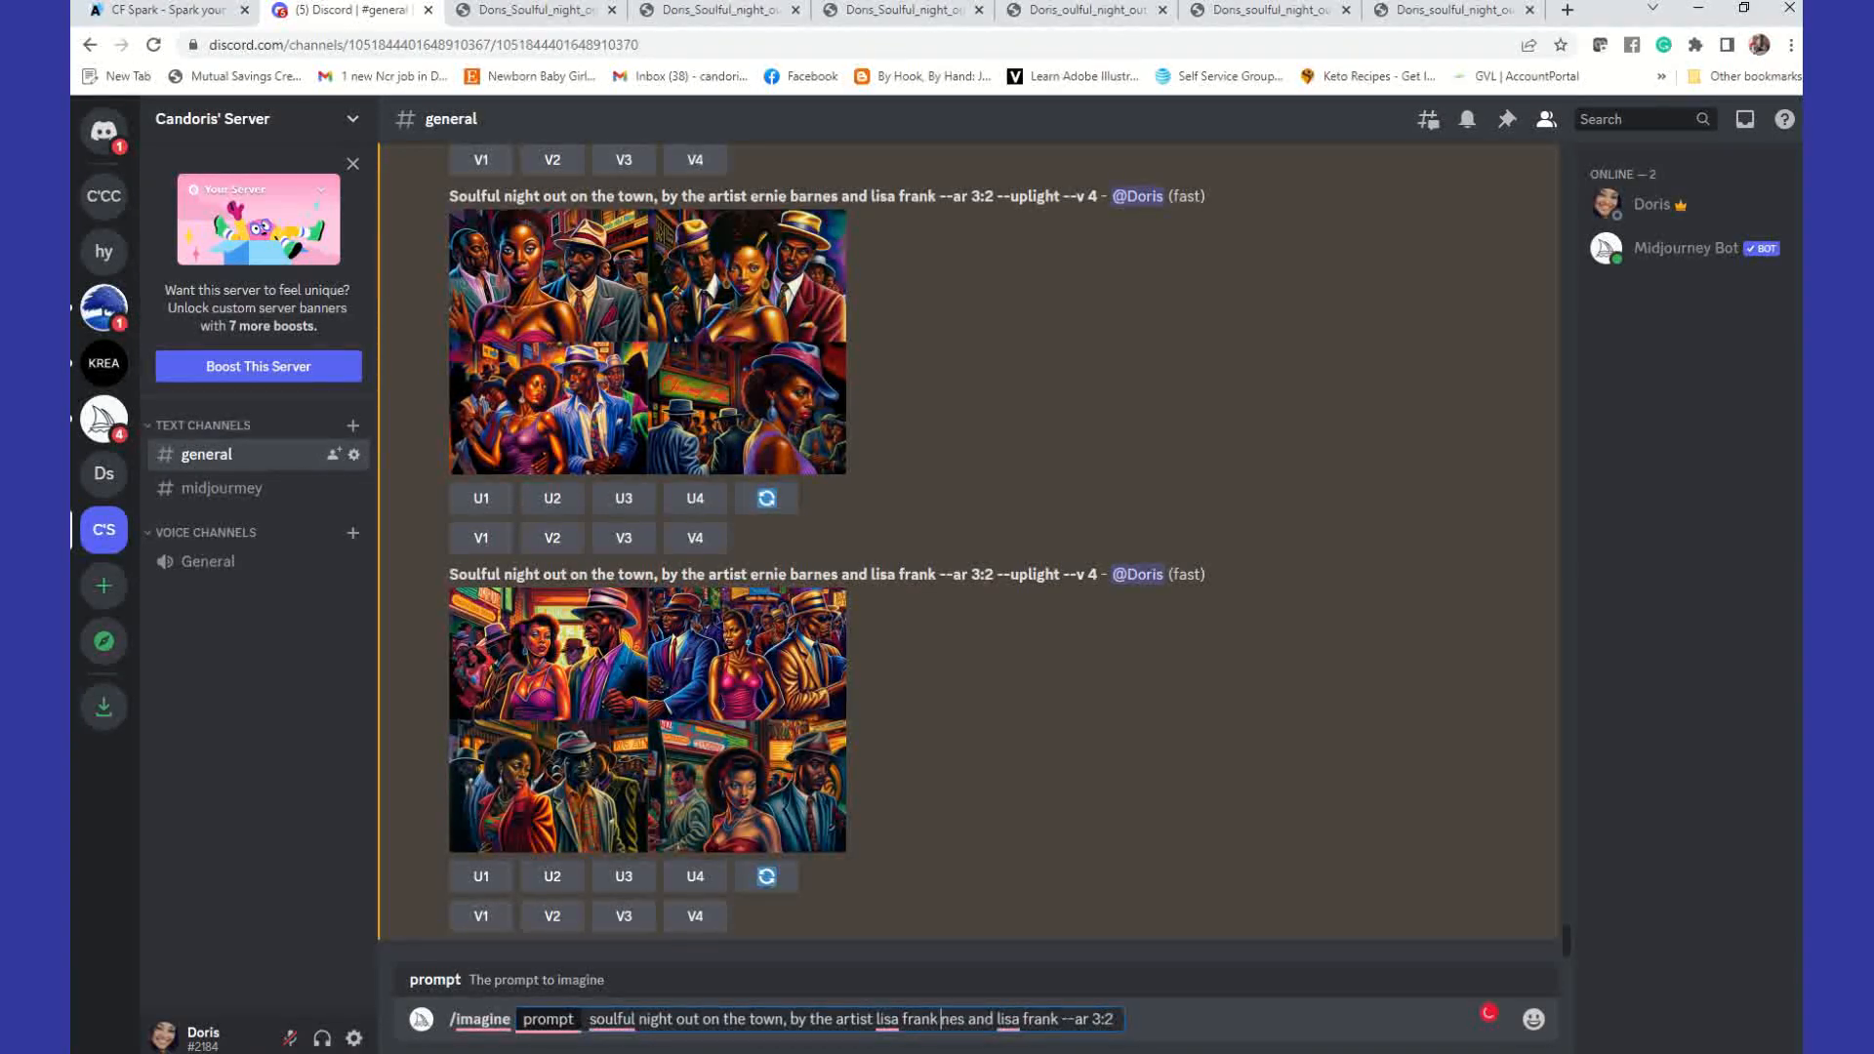
{"action": "key", "text": "Delete"}
{"action": "key", "text": "Delete"}
{"action": "key", "text": "Delete"}
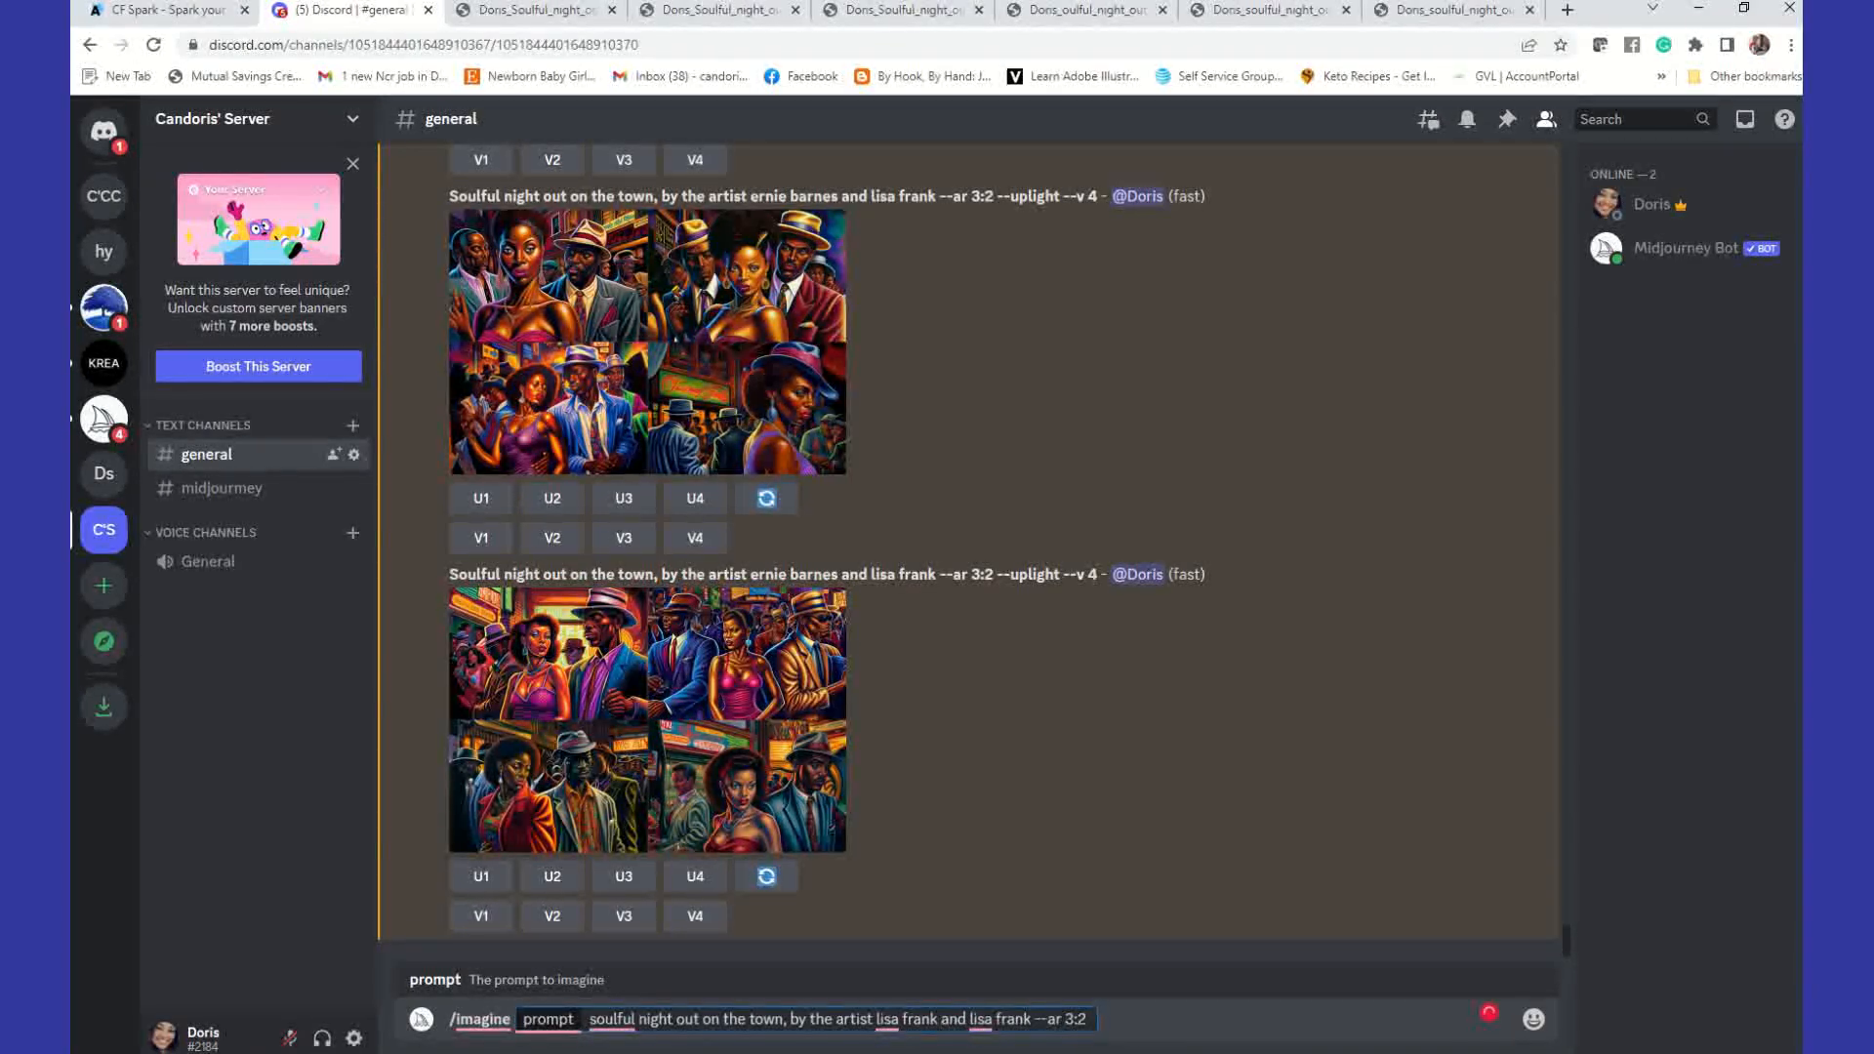
Step: Replace the second artist with "erne barnes" and submit the prompt
{"action": "left_click", "coordinate": [975, 1022]}
{"action": "left_click_drag", "start_coordinate": [976, 1022], "coordinate": [1035, 1022]}
{"action": "type", "text": "erne barnes"}
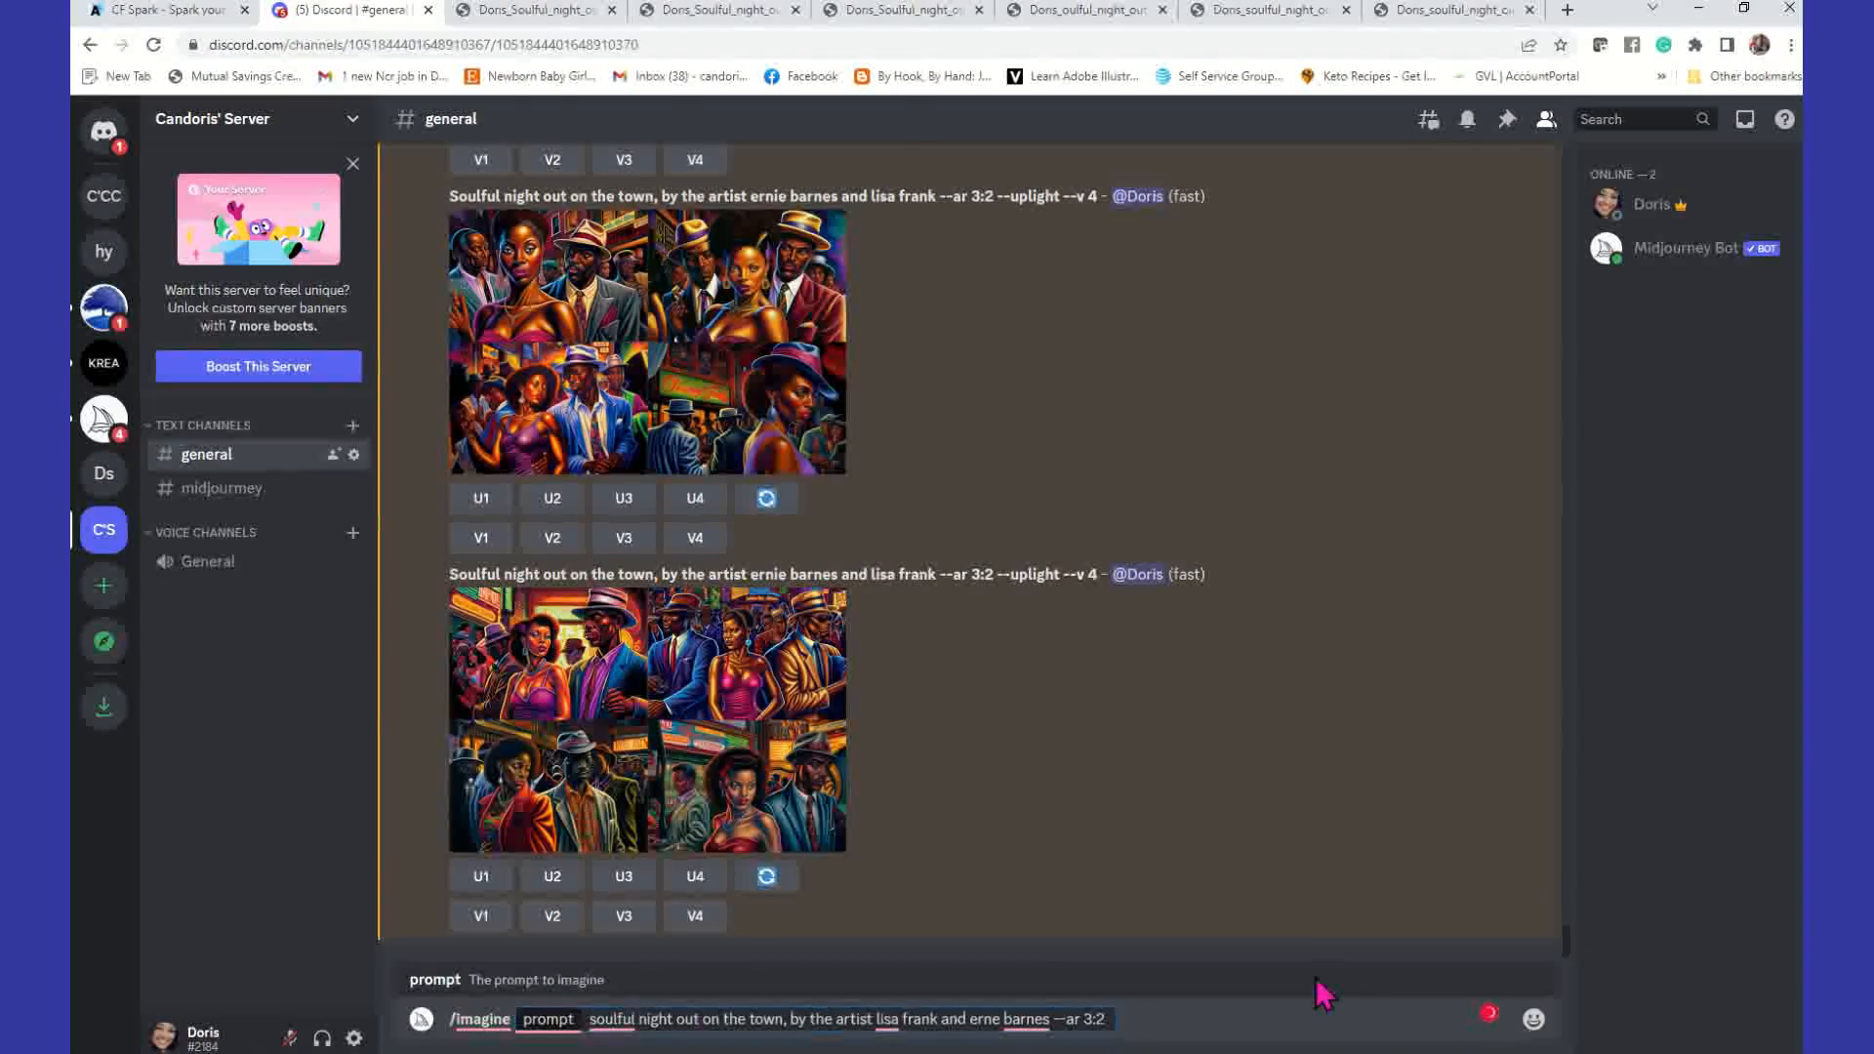
{"action": "key", "text": "Return"}
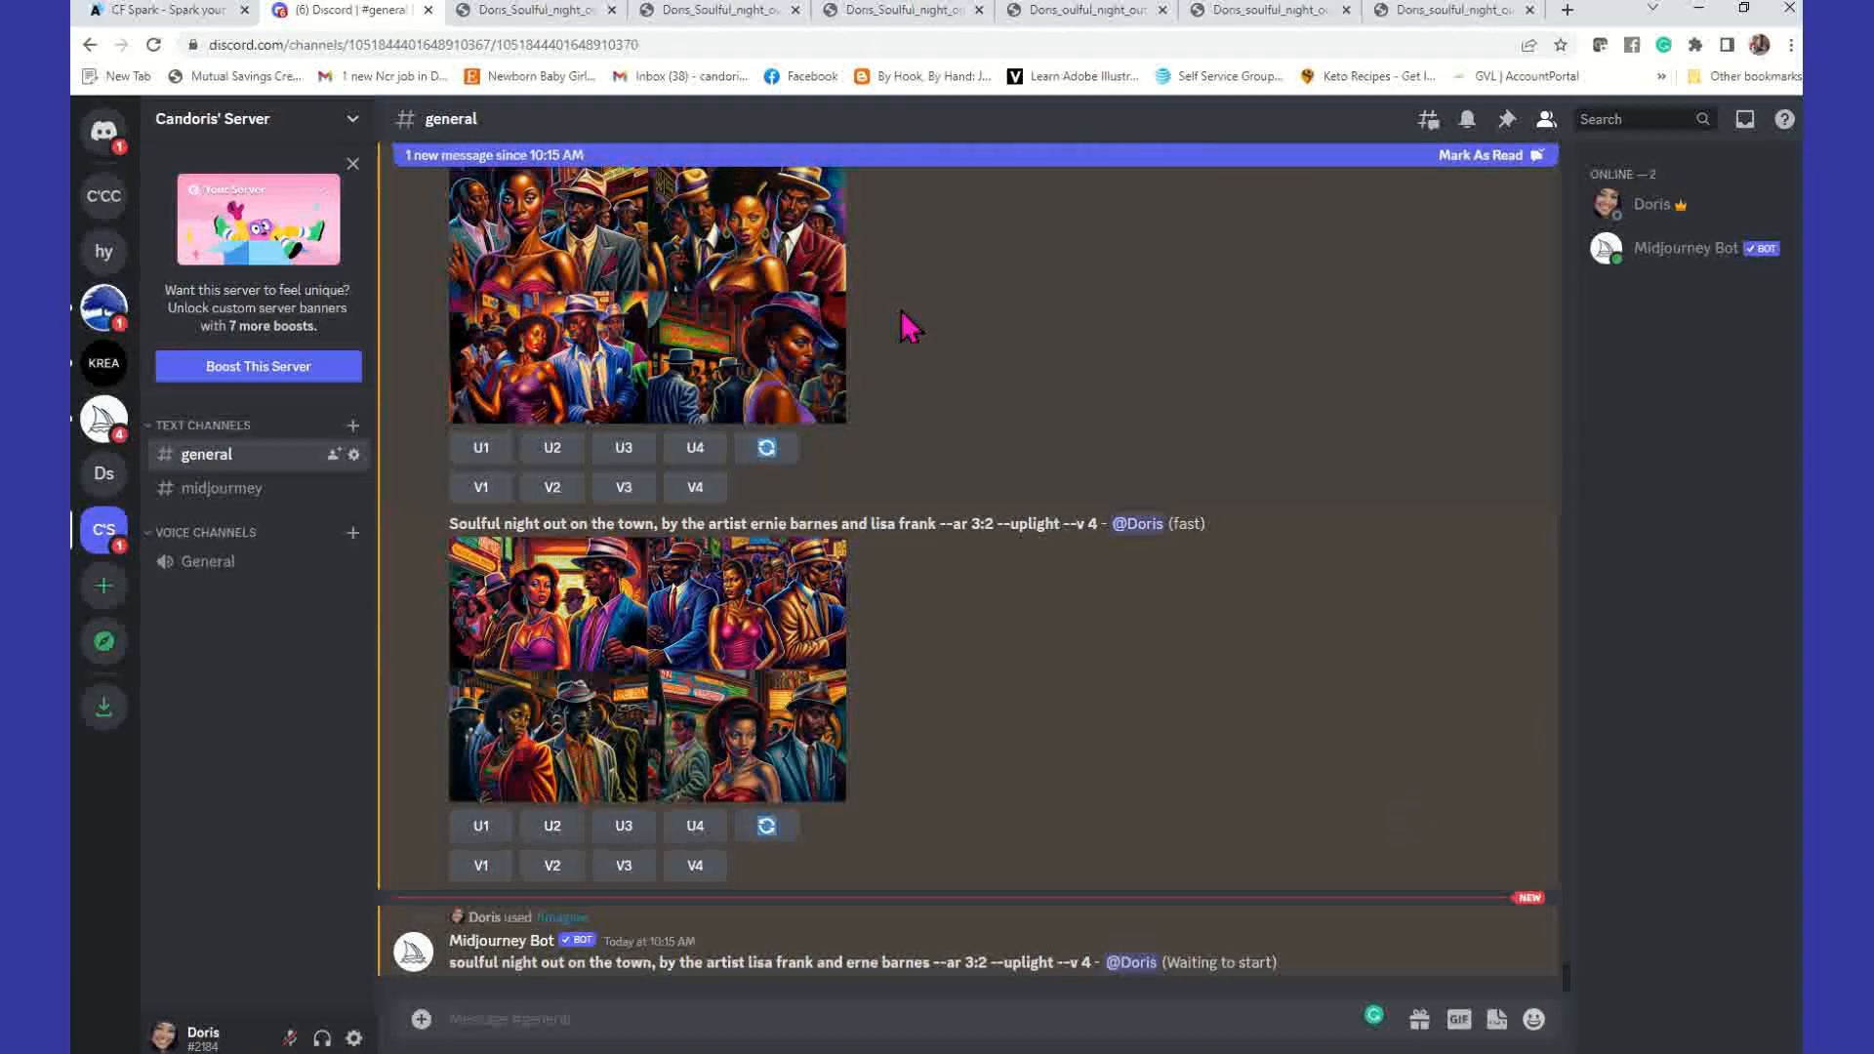
Step: Enlarge the earlier Ernie Barnes and Lisa Frank grid, then review the previous grids back to the moon of the galaxy images
{"action": "left_click", "coordinate": [791, 342]}
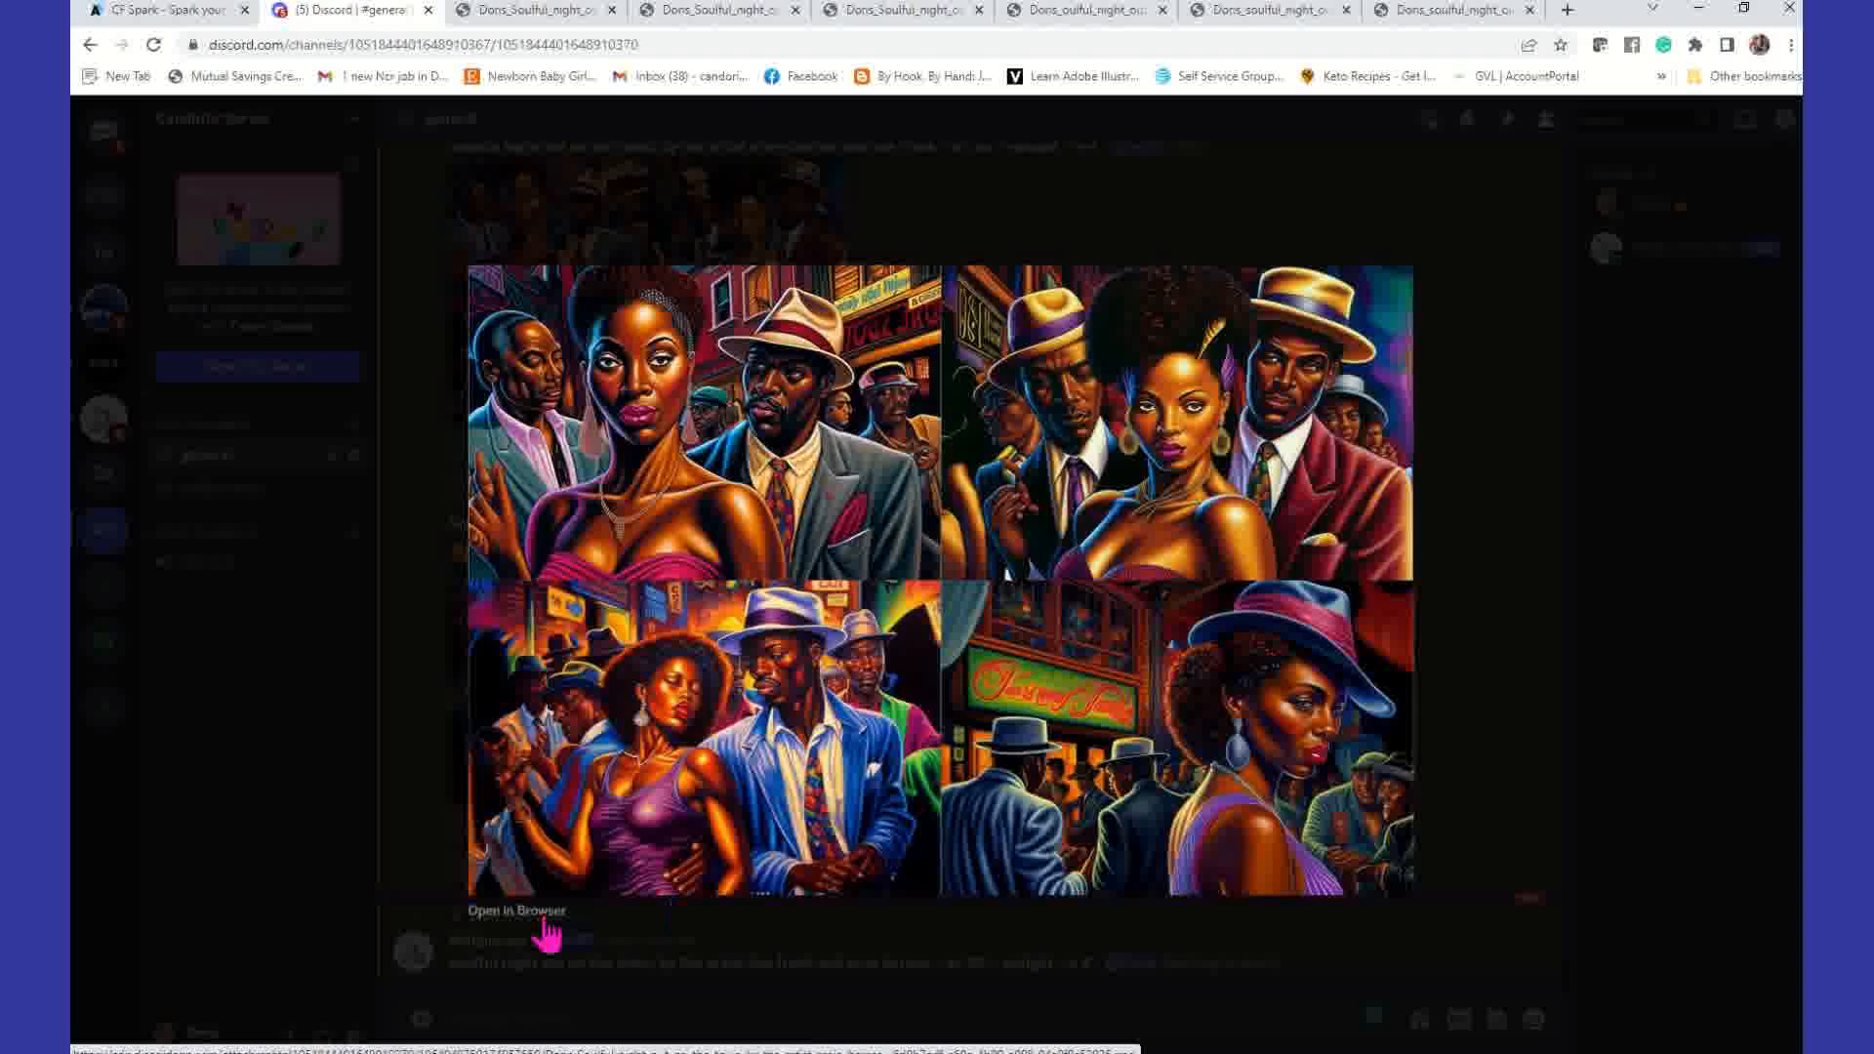
{"action": "left_click", "coordinate": [1326, 218]}
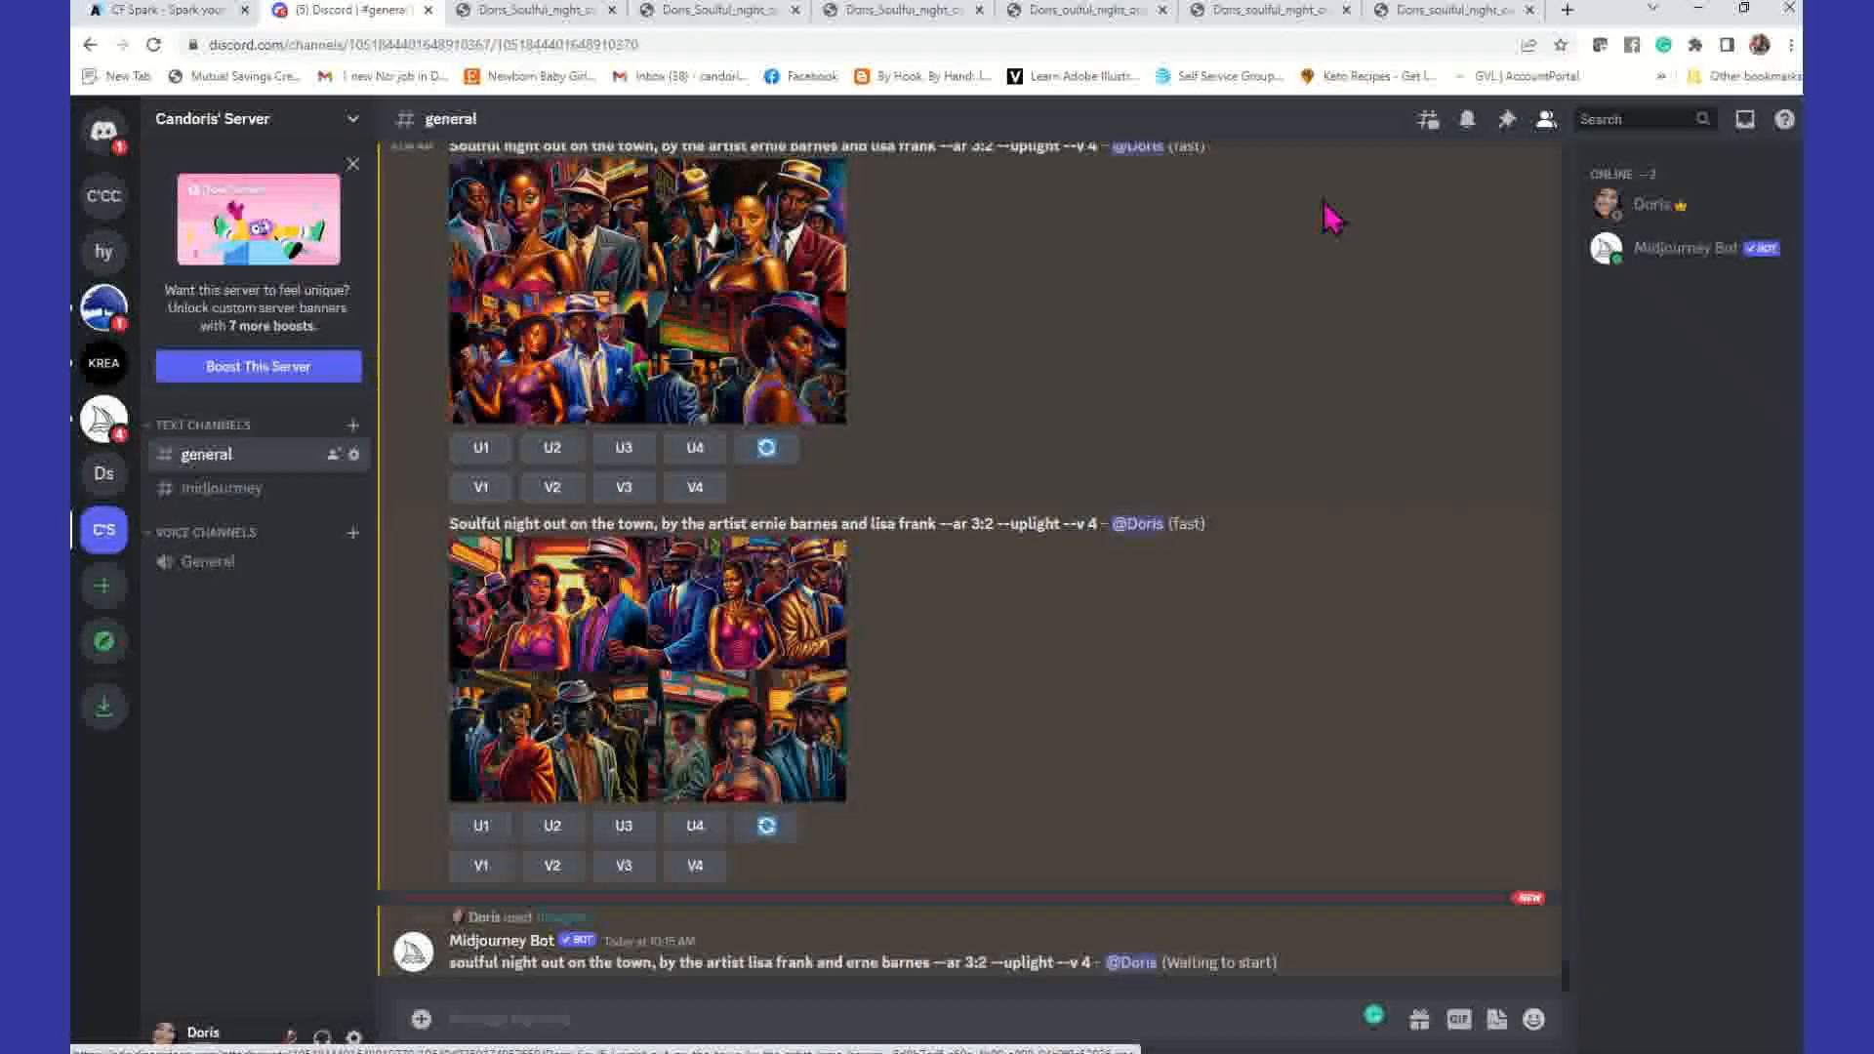
{"action": "scroll", "coordinate": [991, 476], "scroll_direction": "up", "scroll_amount": 15}
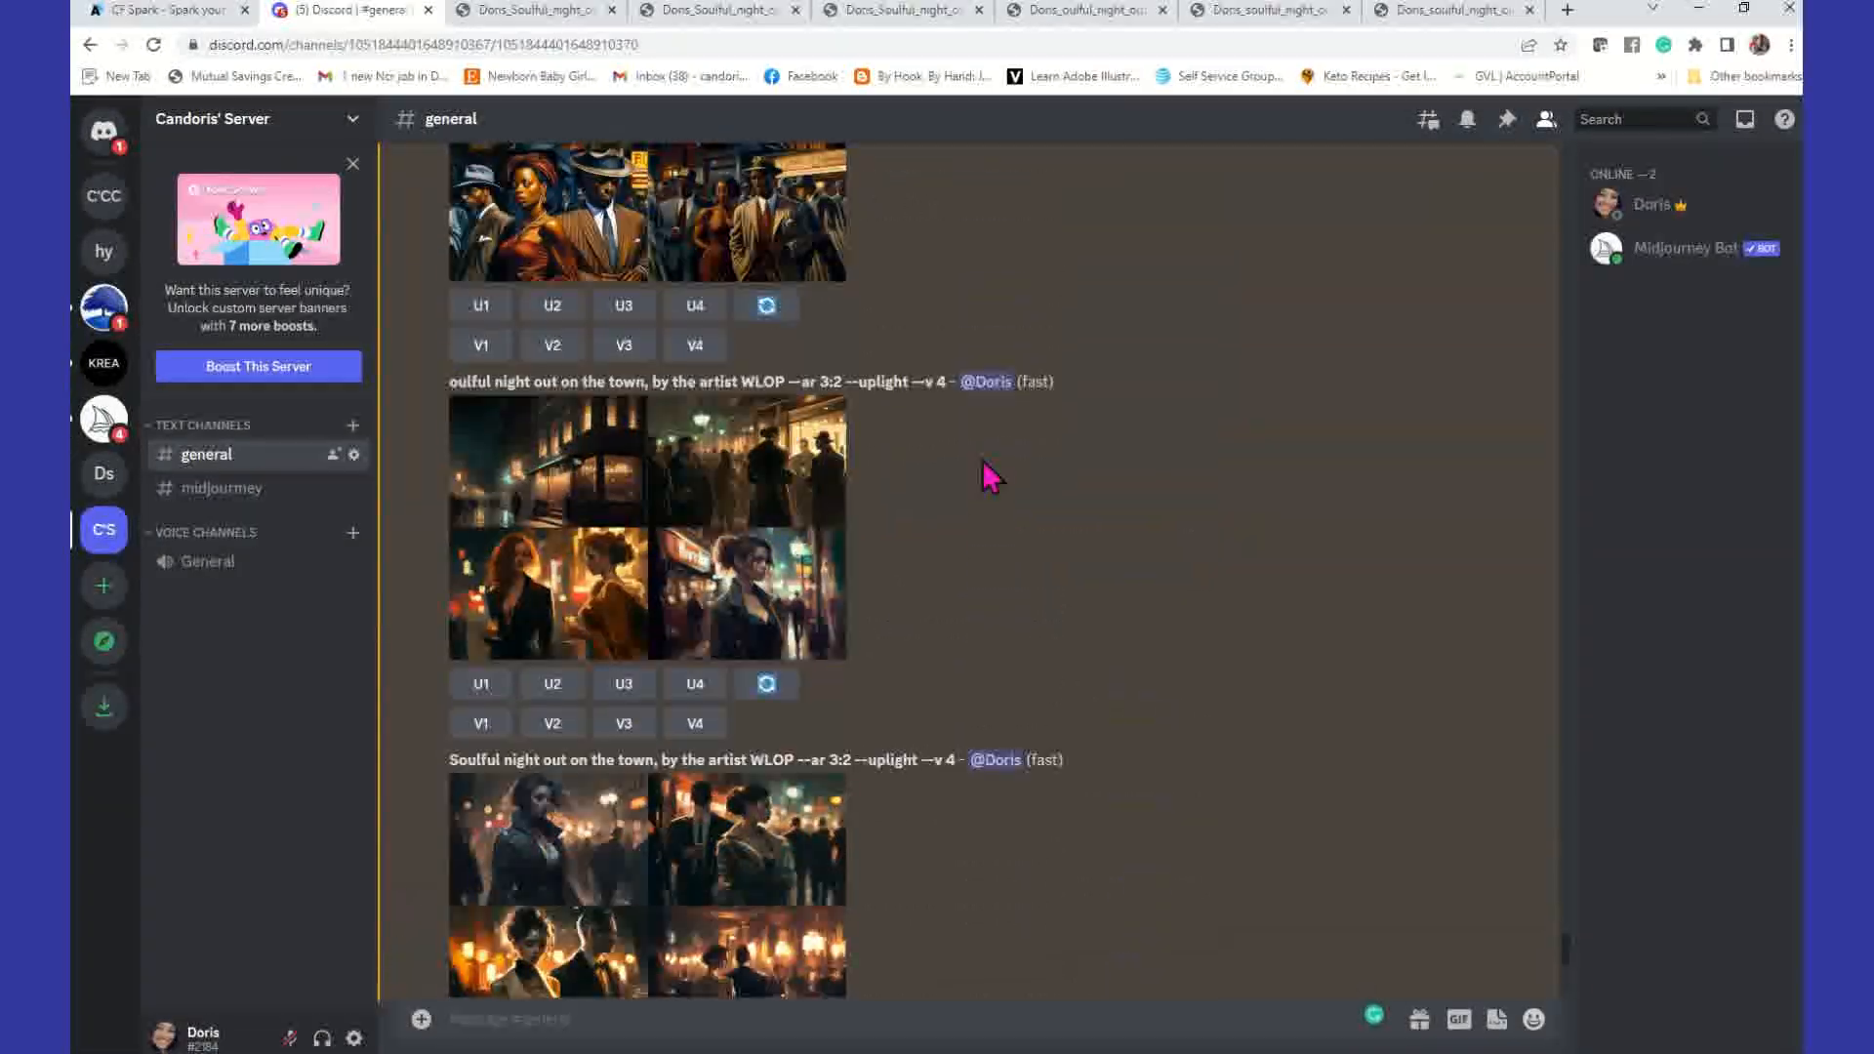
{"action": "scroll", "coordinate": [990, 477], "scroll_direction": "up", "scroll_amount": 10}
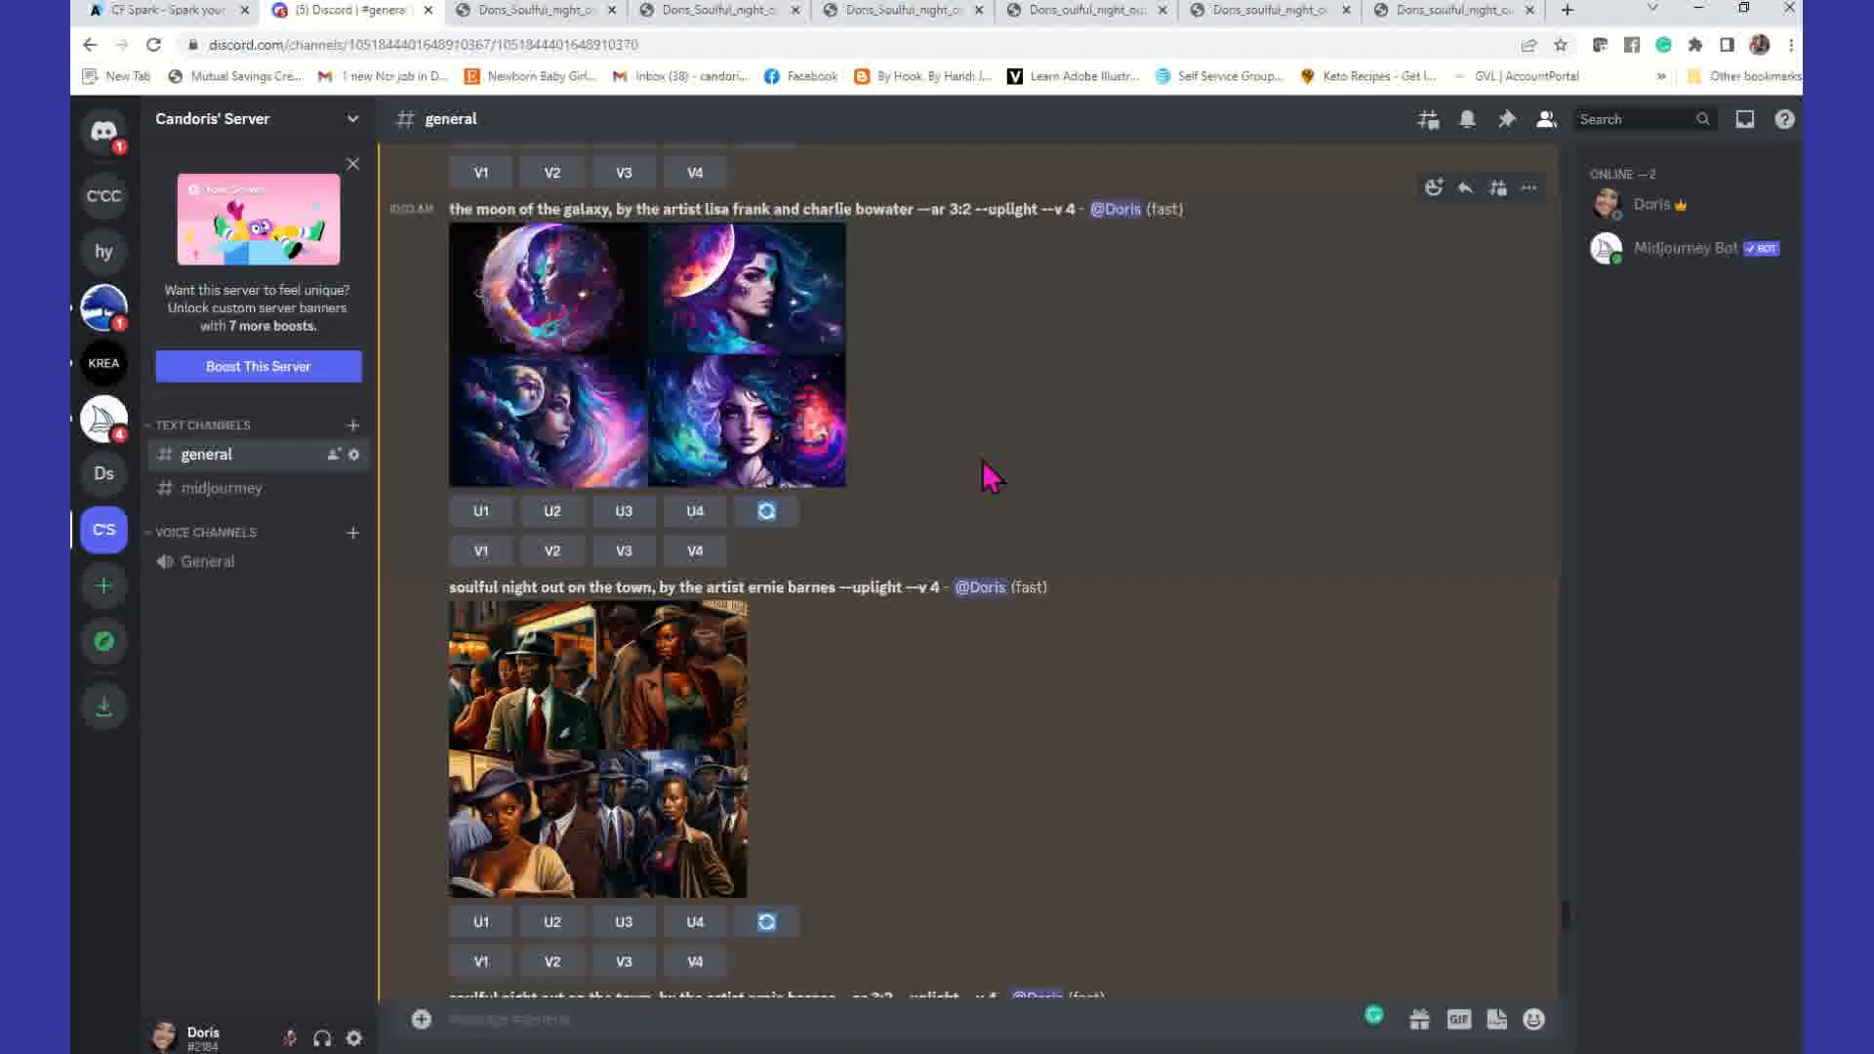
{"action": "scroll", "coordinate": [991, 476], "scroll_direction": "up", "scroll_amount": 3}
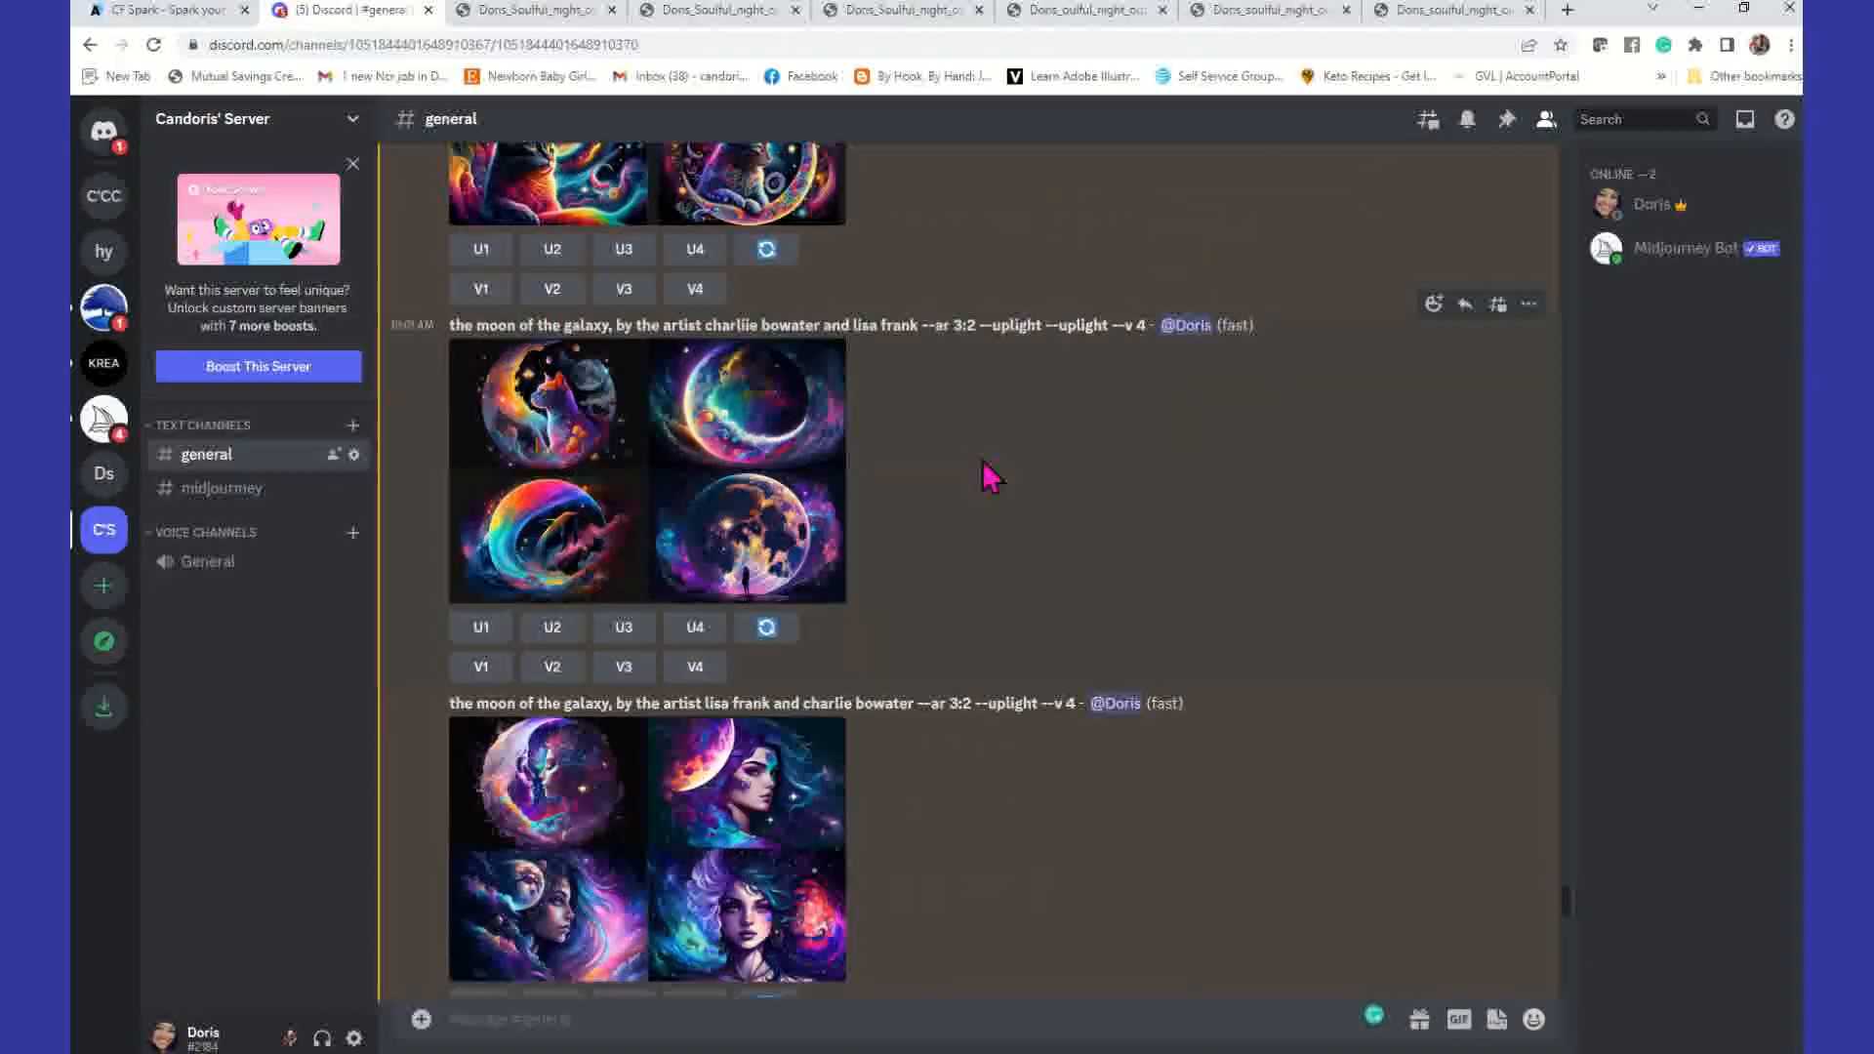
{"action": "scroll", "coordinate": [991, 476], "scroll_direction": "down", "scroll_amount": 5}
{"action": "scroll", "coordinate": [991, 476], "scroll_direction": "down", "scroll_amount": 15}
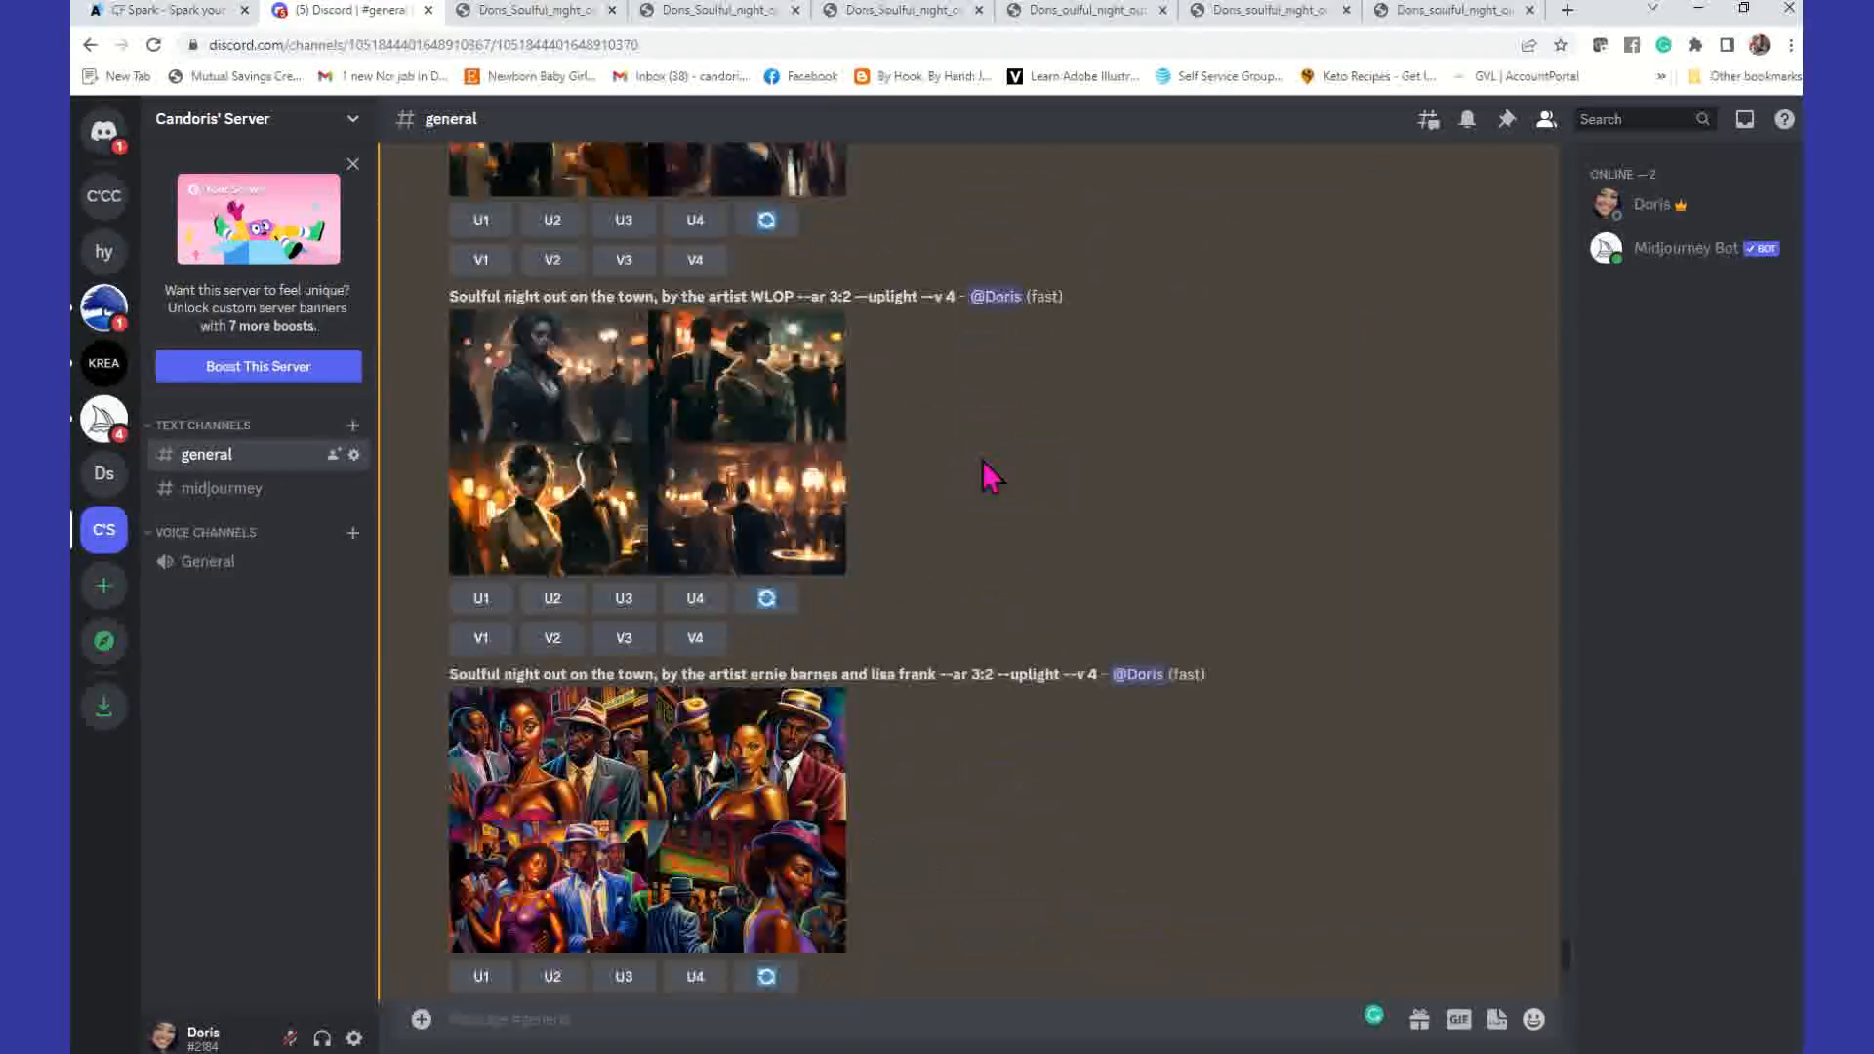
{"action": "scroll", "coordinate": [990, 476], "scroll_direction": "down", "scroll_amount": 5}
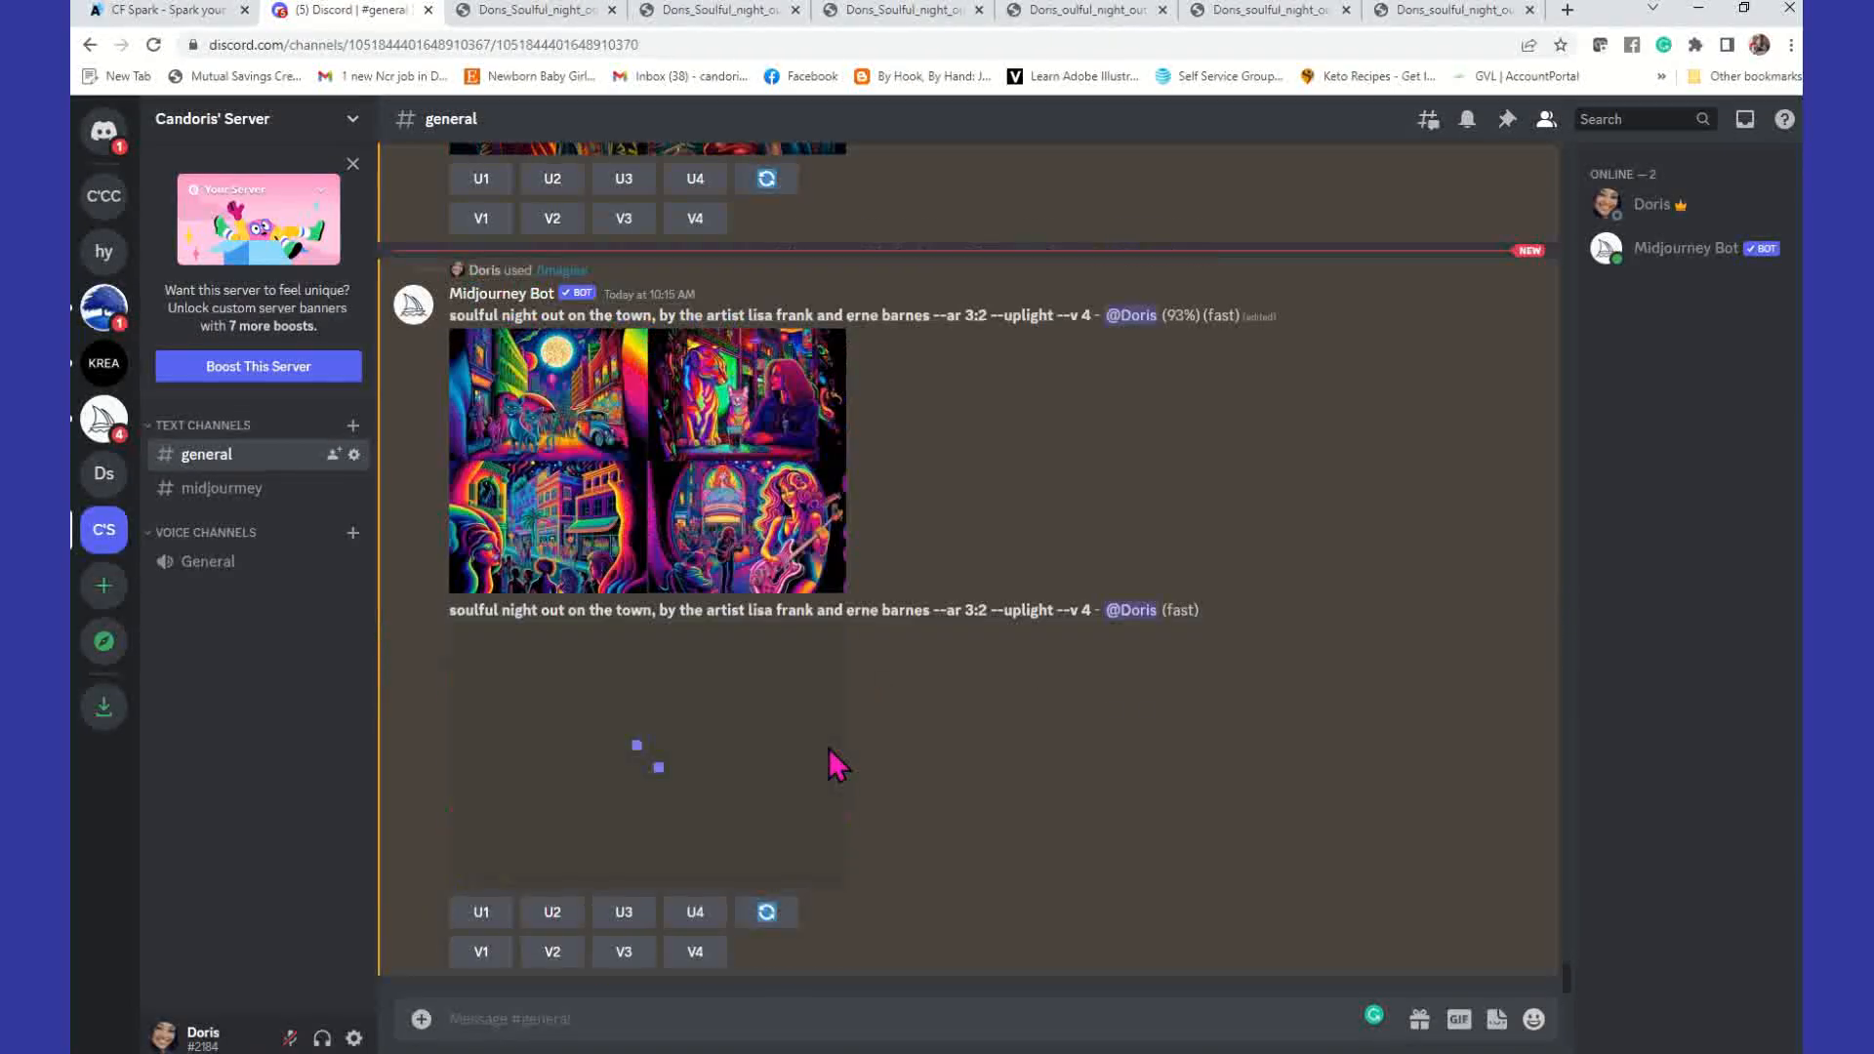
Step: View the new Lisa Frank and Erne Barnes grid full size in the browser, then compare it with the earlier grids in the channel
{"action": "left_click", "coordinate": [832, 761]}
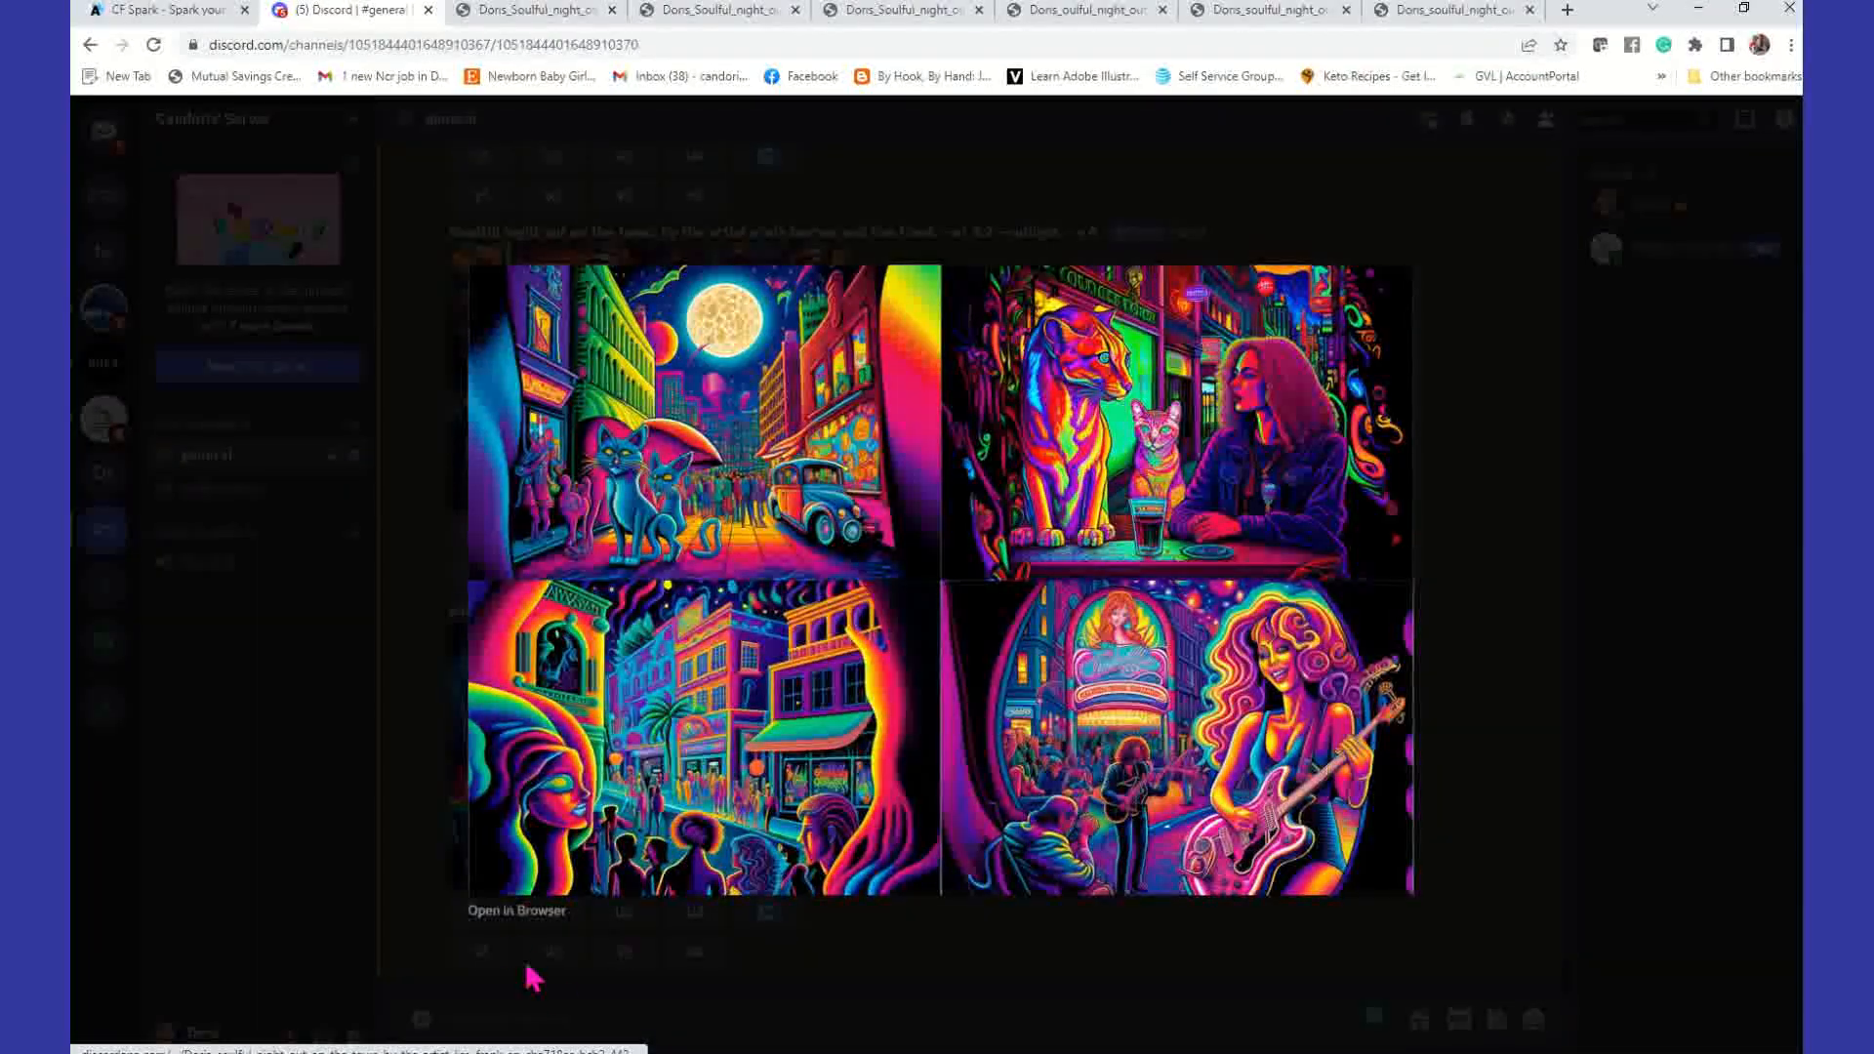
{"action": "left_click", "coordinate": [516, 911]}
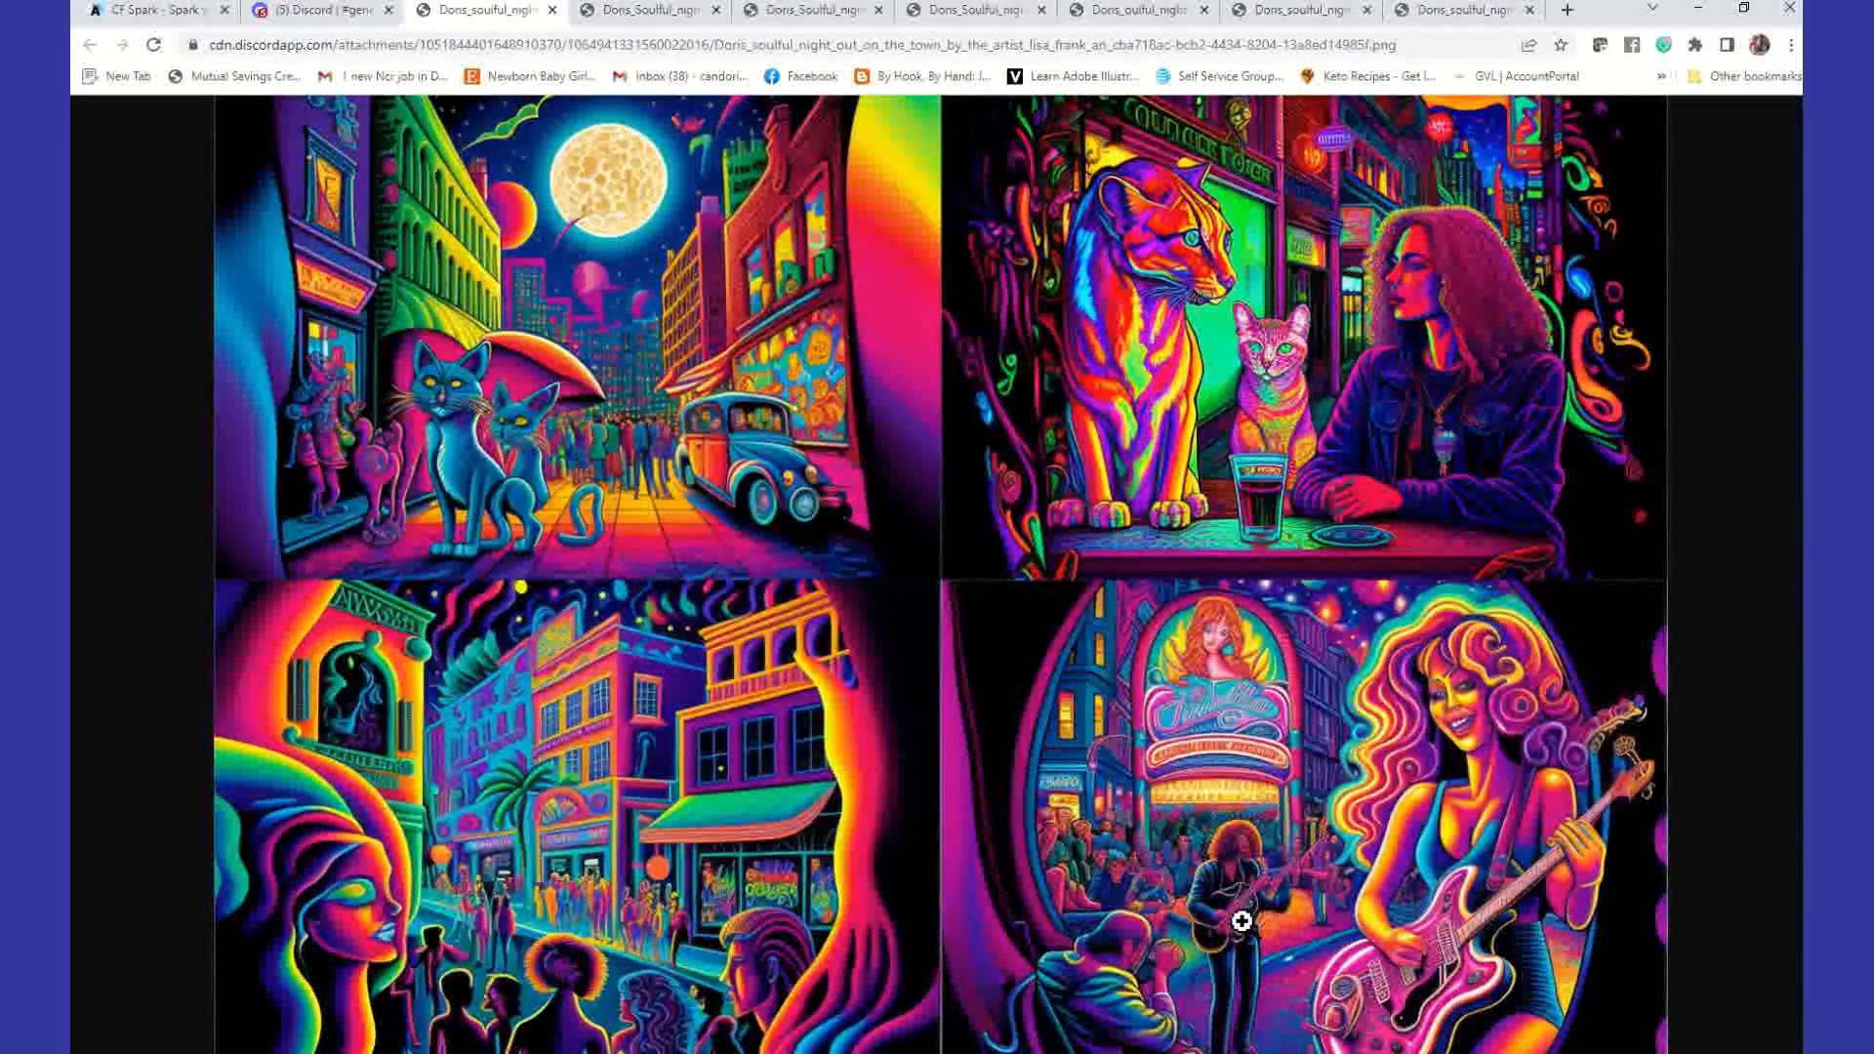
{"action": "left_click", "coordinate": [347, 14]}
{"action": "left_click", "coordinate": [1451, 569]}
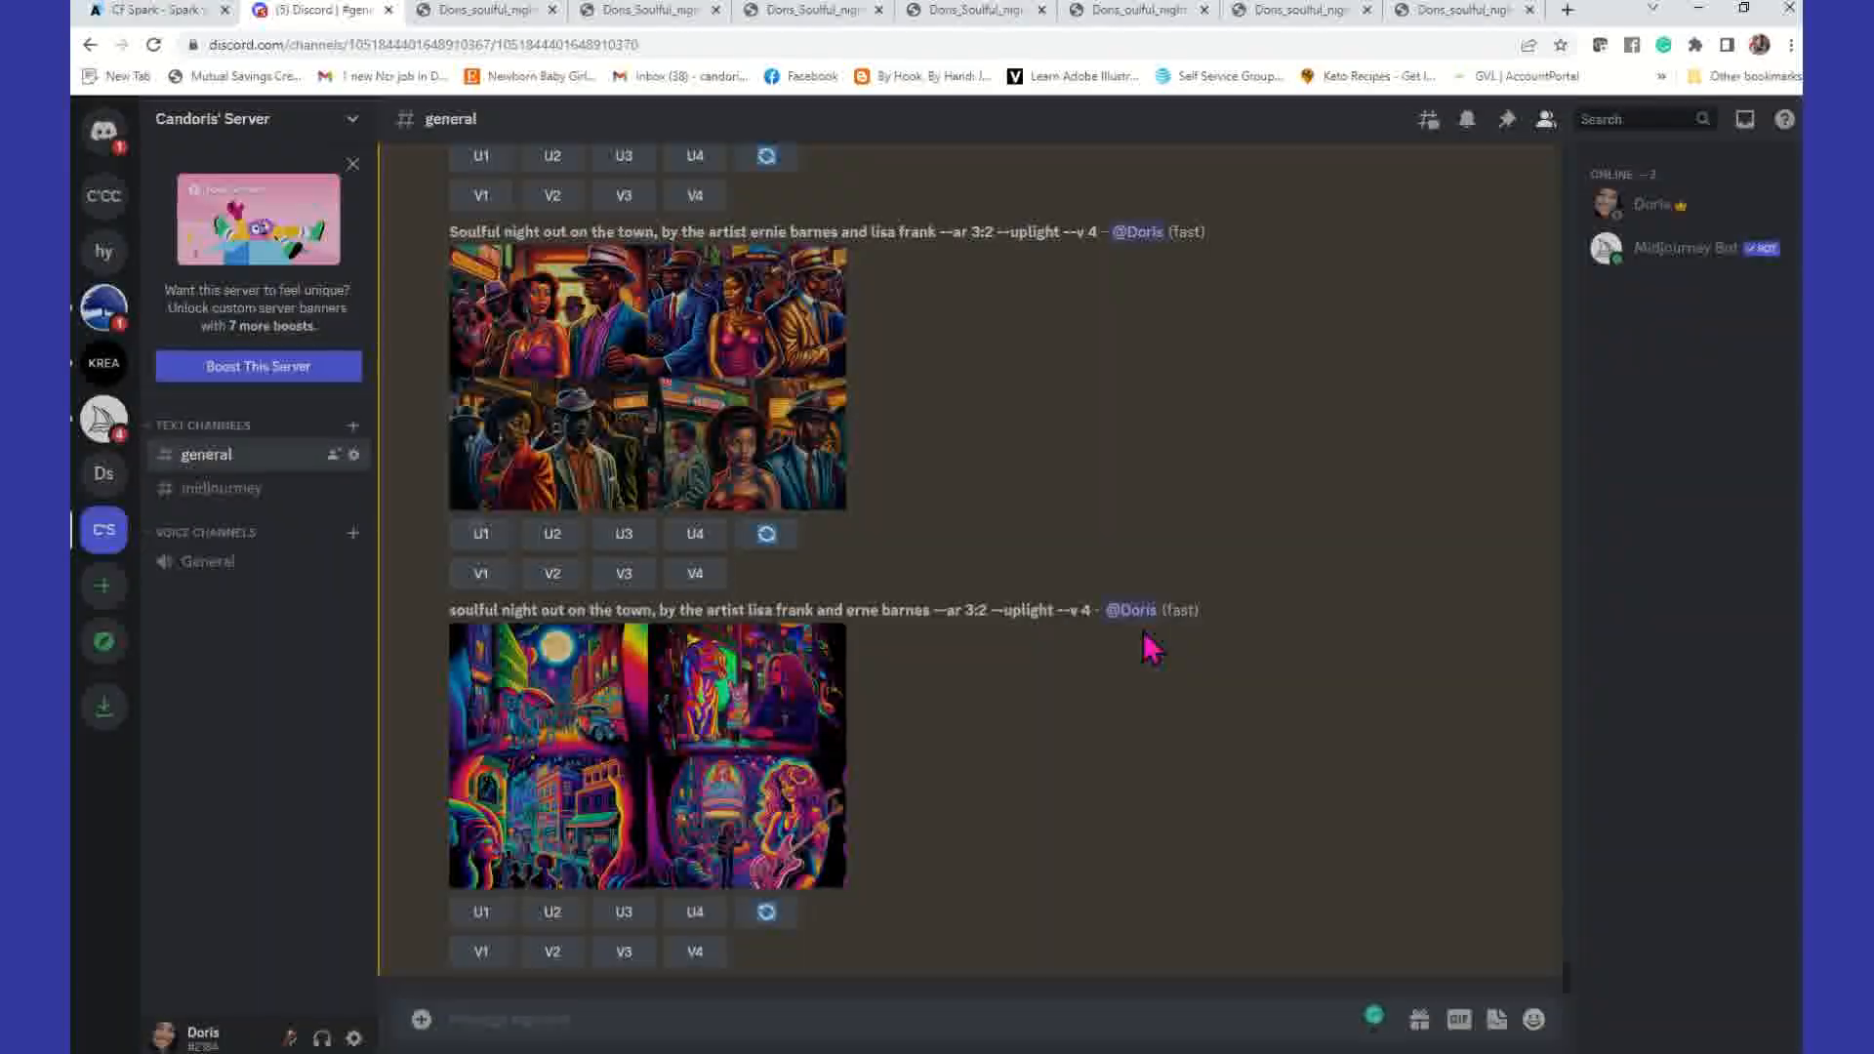
{"action": "scroll", "coordinate": [962, 668], "scroll_direction": "up", "scroll_amount": 3}
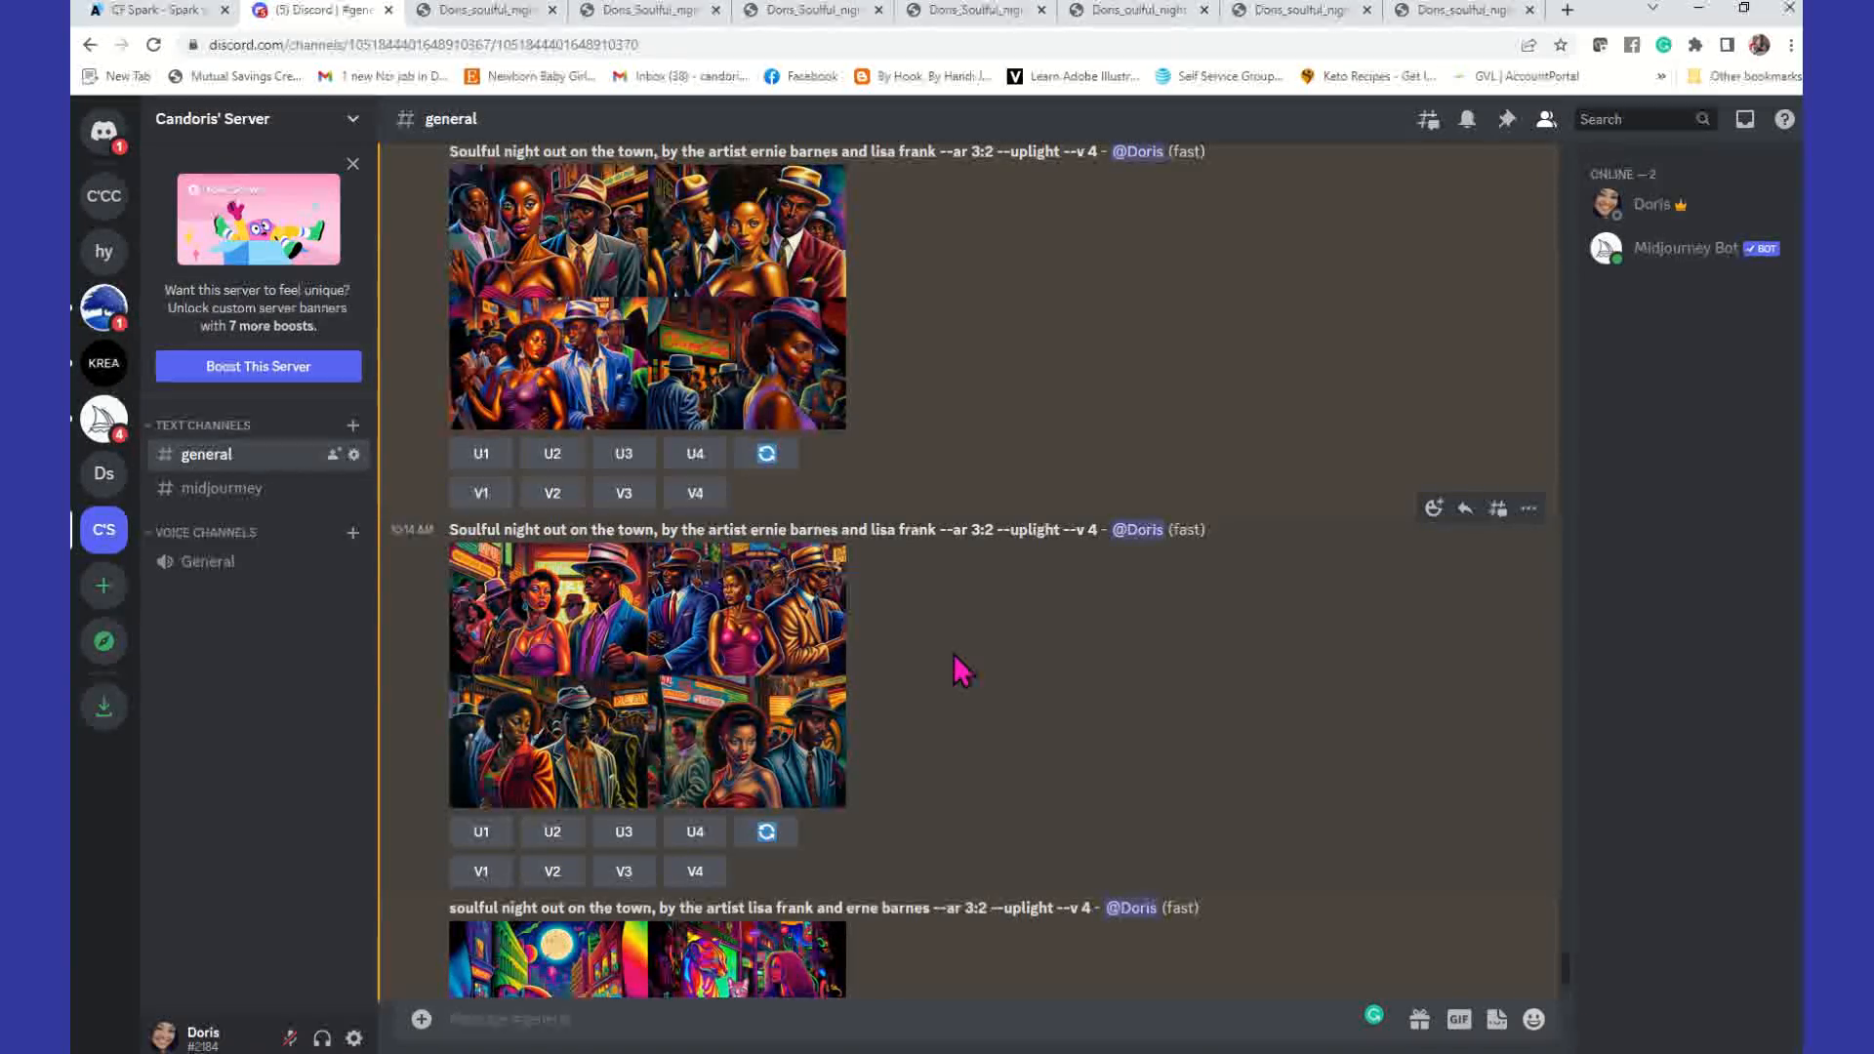
{"action": "scroll", "coordinate": [959, 678], "scroll_direction": "down", "scroll_amount": 3}
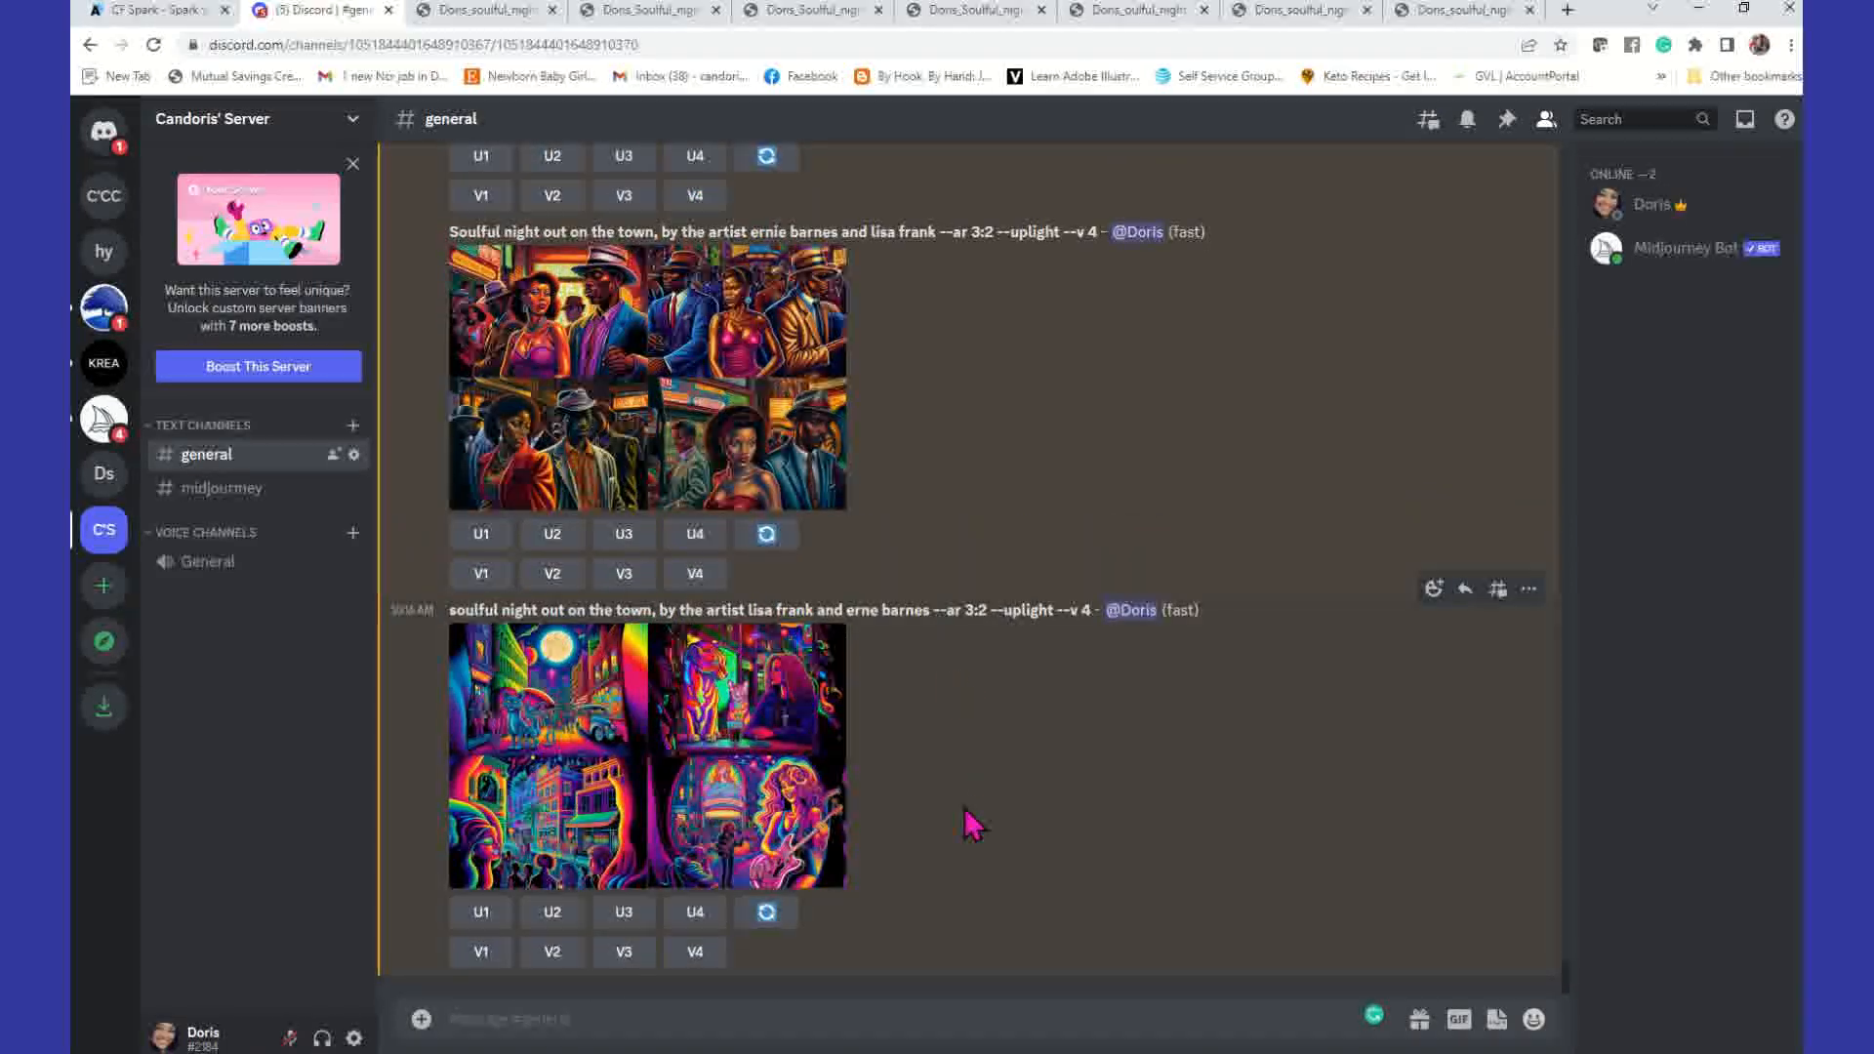